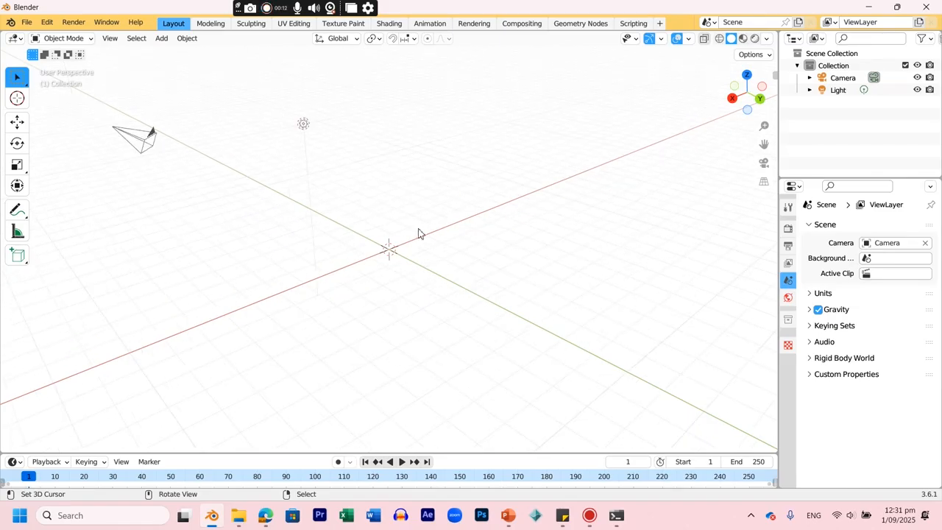
Add a cube mesh at the world origin.
middle_click_drag(446, 257, 519, 248)
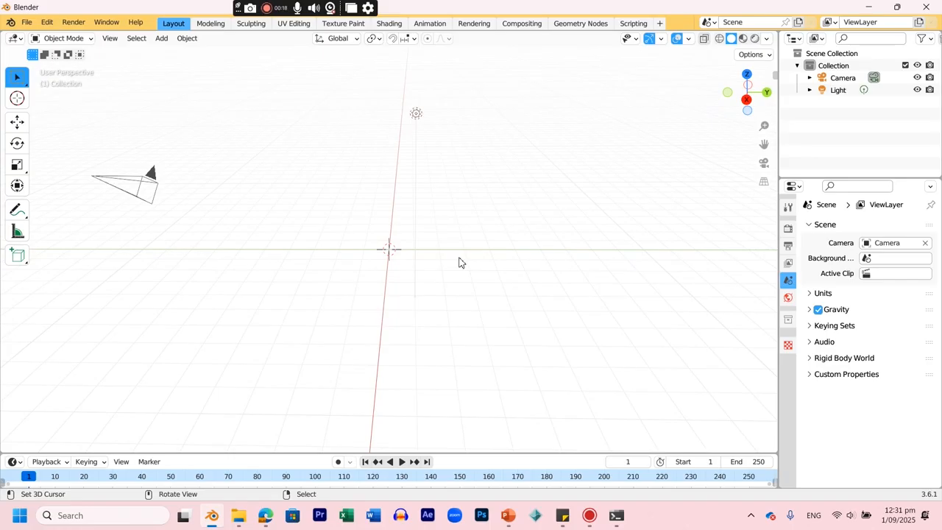
key("shift+a")
middle_click_drag(424, 278, 398, 286)
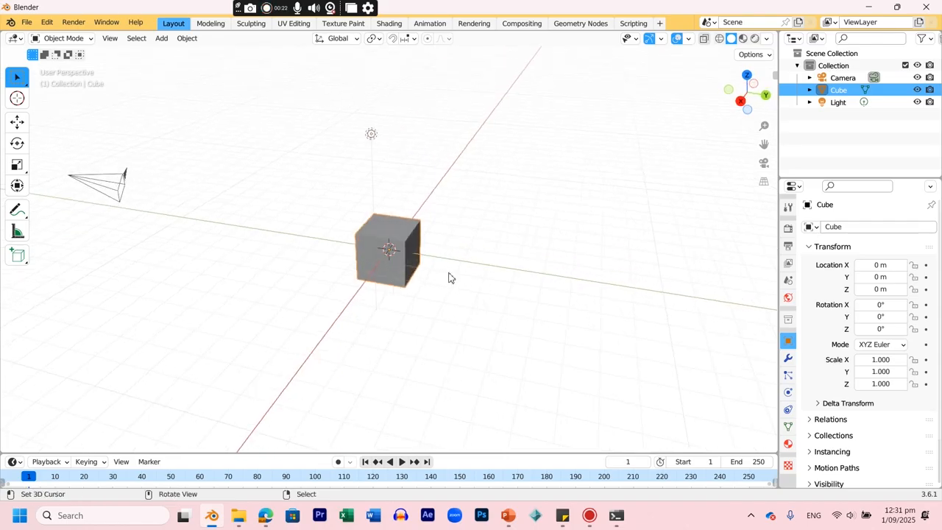
Set the cube material's base color to black and display the viewport in Material Preview shading.
left_click(788, 442)
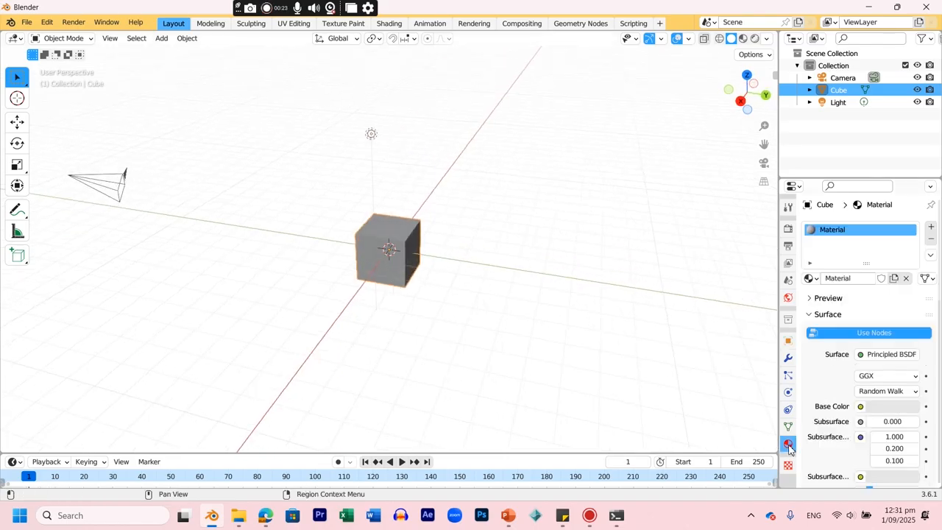
left_click(887, 407)
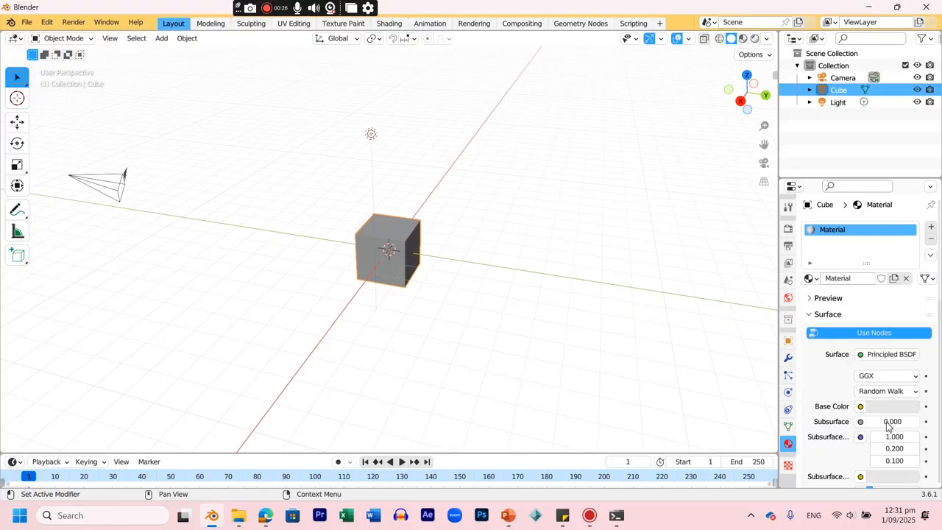
left_click(891, 406)
left_click_drag(910, 285, 909, 324)
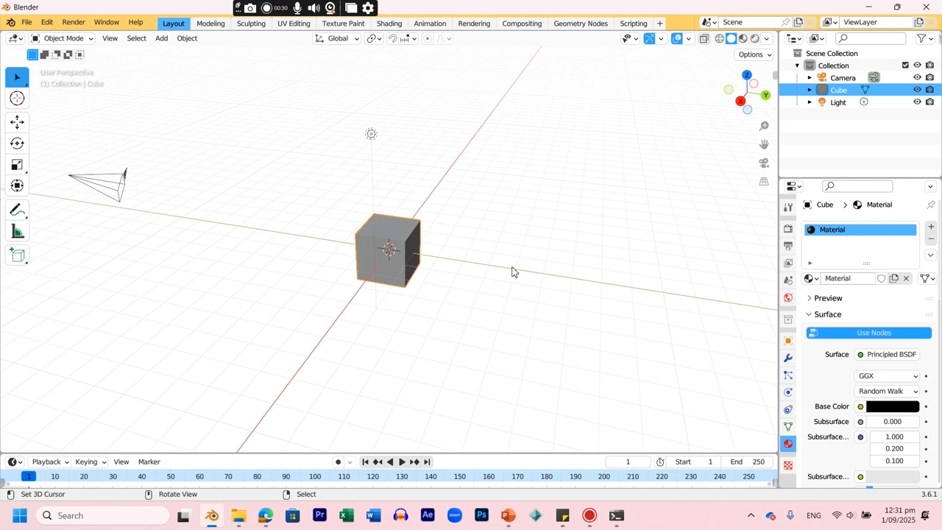
left_click(743, 39)
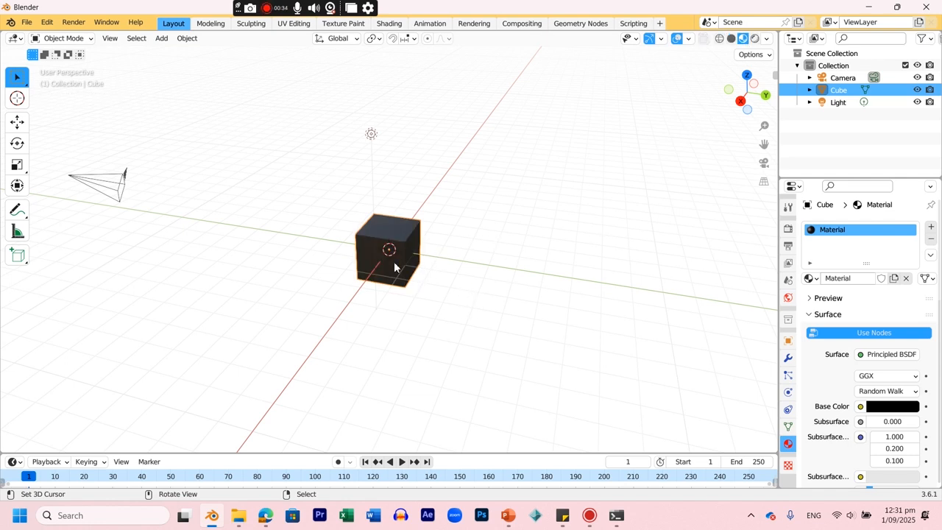
In top view, duplicate the black cube and move the copy about 1.98 m along Y, directly against the original.
key("KP_7")
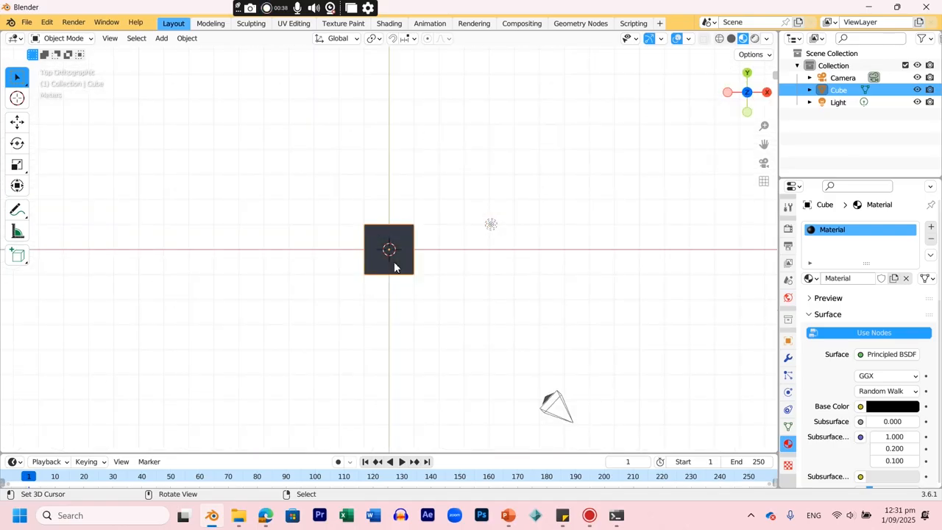
key("shift+d")
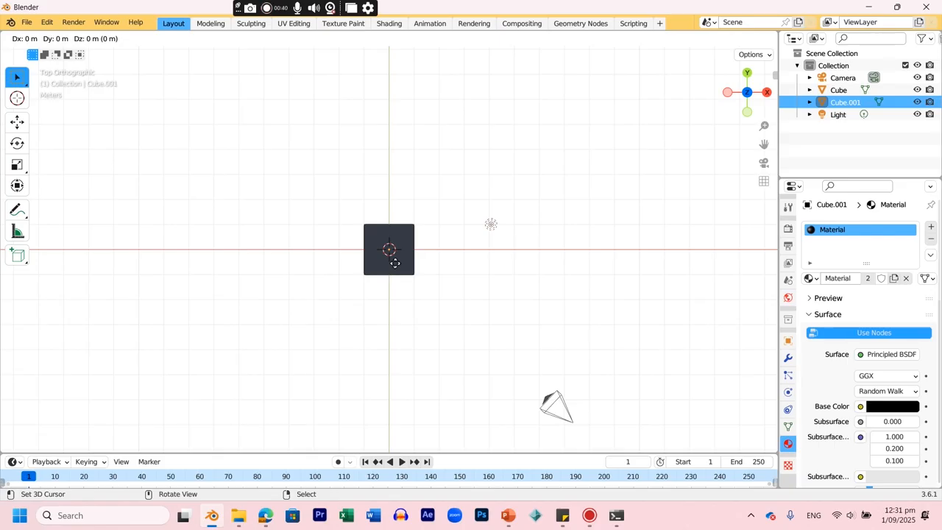
key("y")
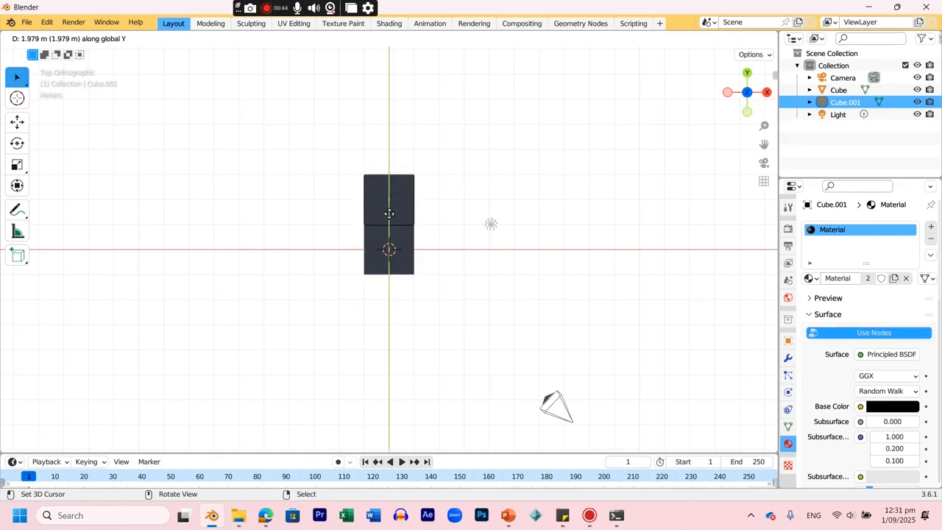
left_click(389, 213)
Try to turn the copied cube white through its shared material's base color, and undo the change.
middle_click_drag(475, 305, 378, 238)
left_click(896, 406)
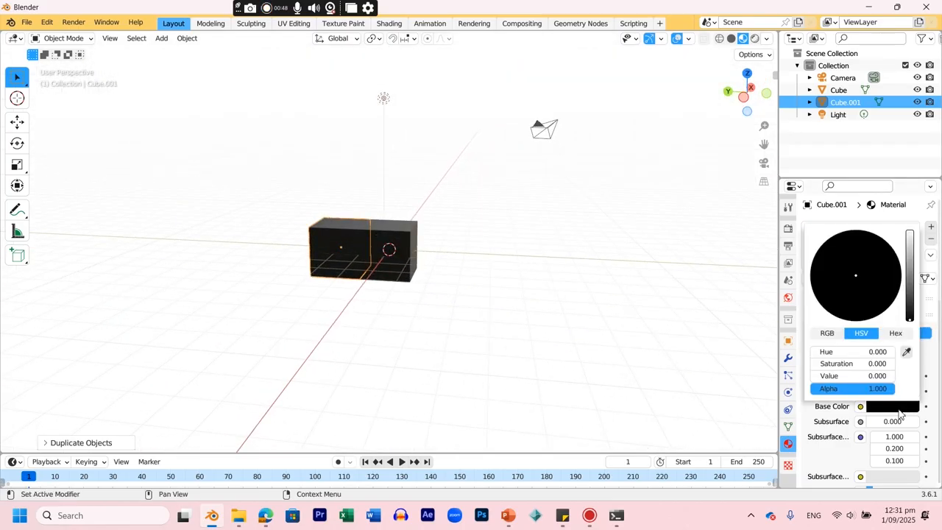
left_click_drag(911, 302, 909, 234)
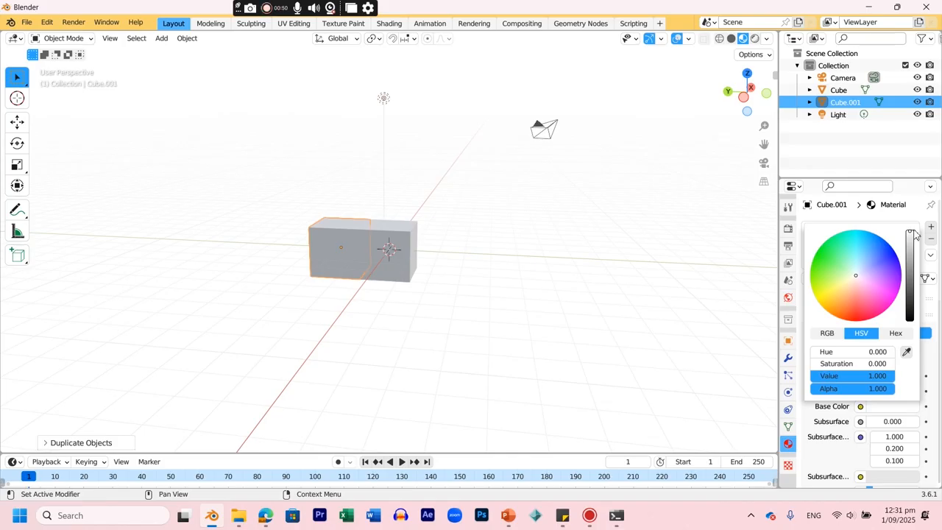
key("ctrl+z")
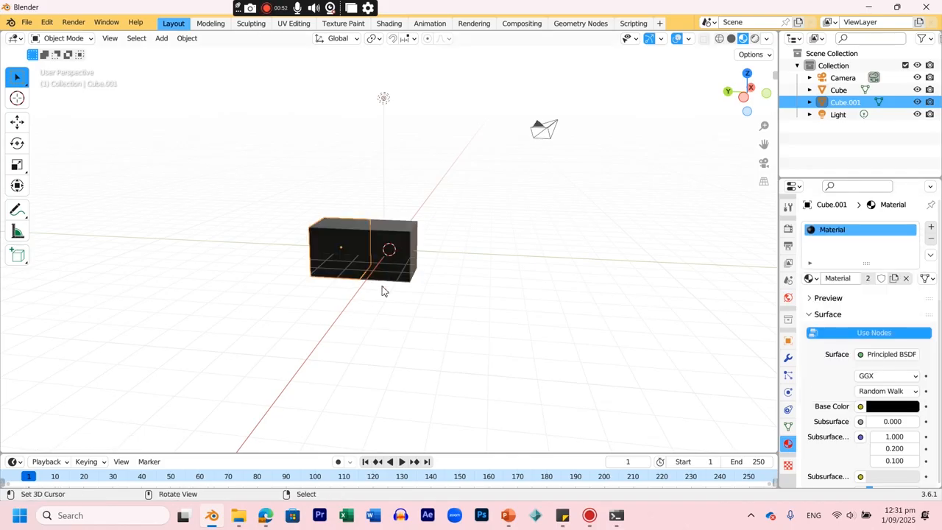
Unlink the shared material from the copied cube and give it a new material with a pure white base color.
left_click(384, 251)
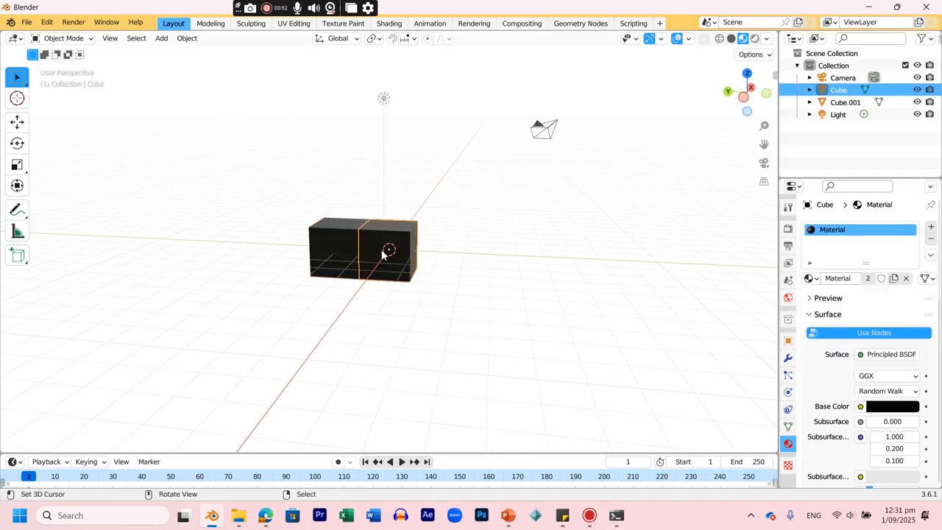
left_click(326, 242)
left_click(906, 279)
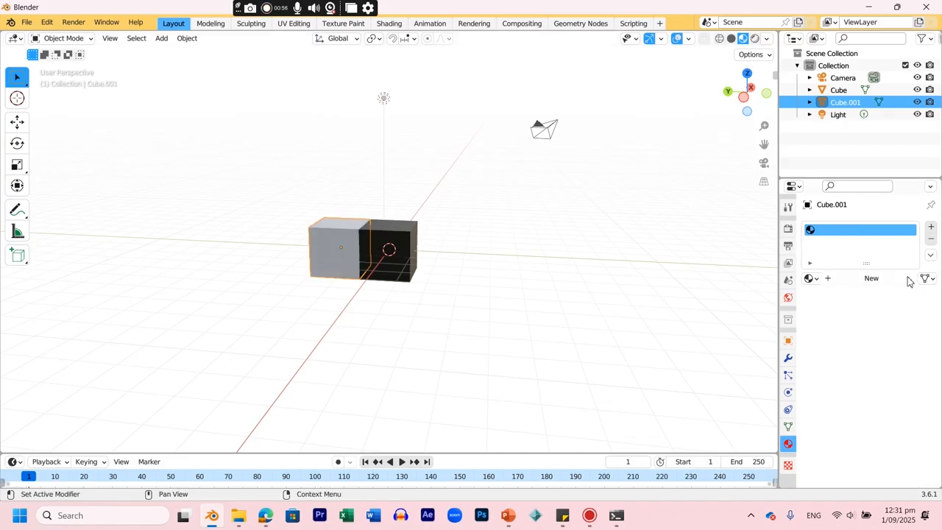
left_click(873, 278)
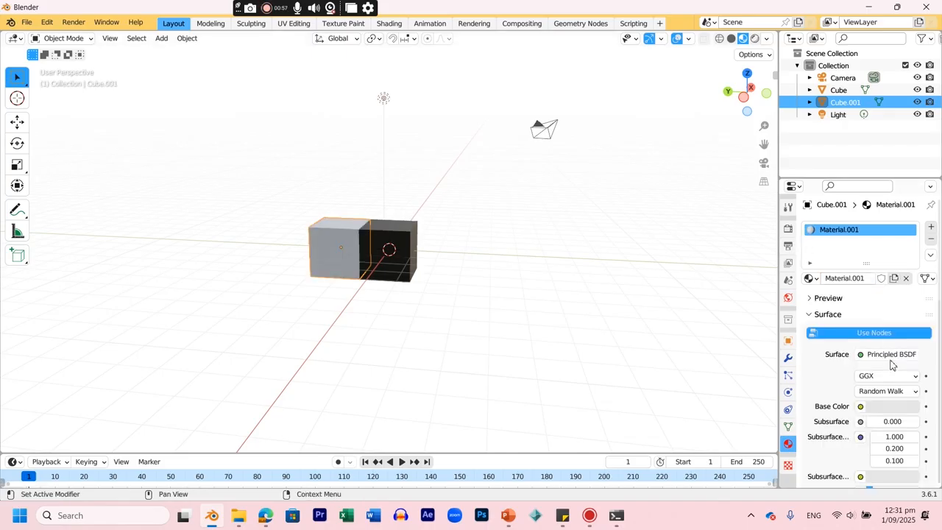
left_click(897, 407)
left_click_drag(911, 300, 910, 230)
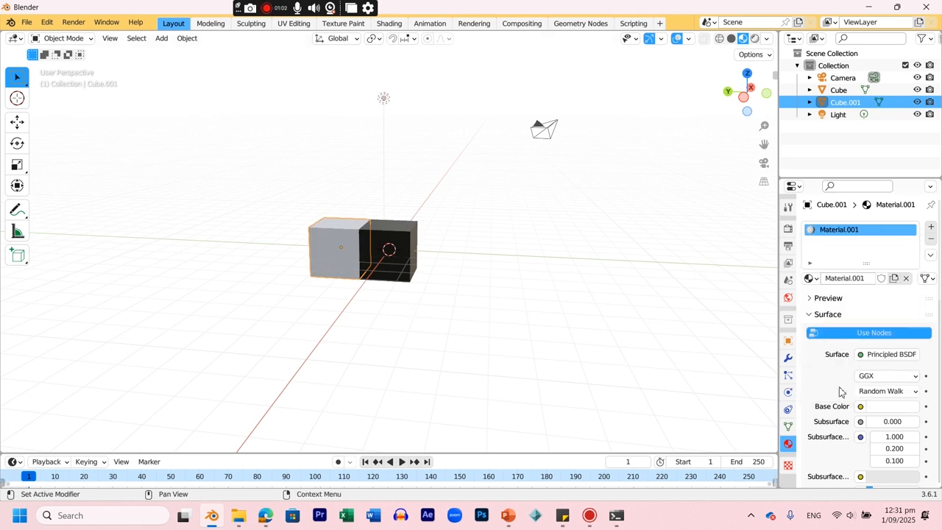
Select the white and black cubes in top view and join them into one object.
key("KP_Divide")
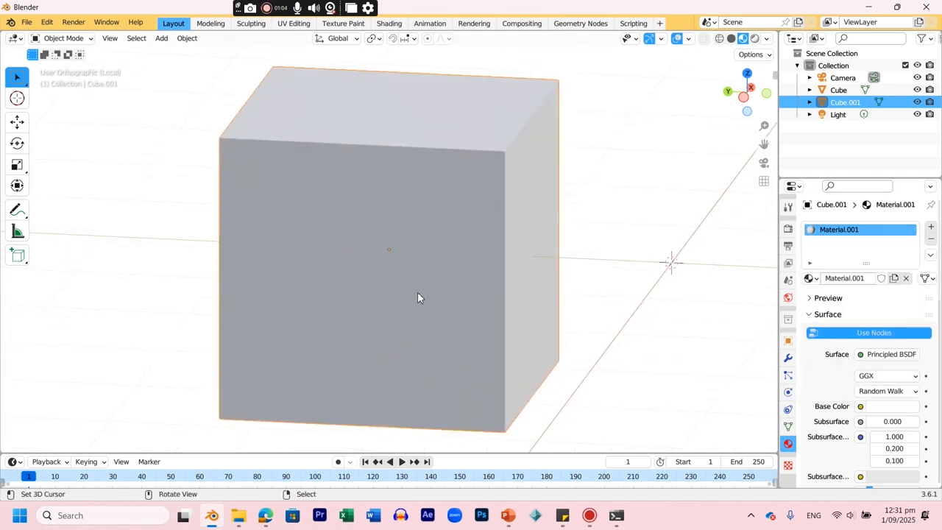
key("KP_Divide")
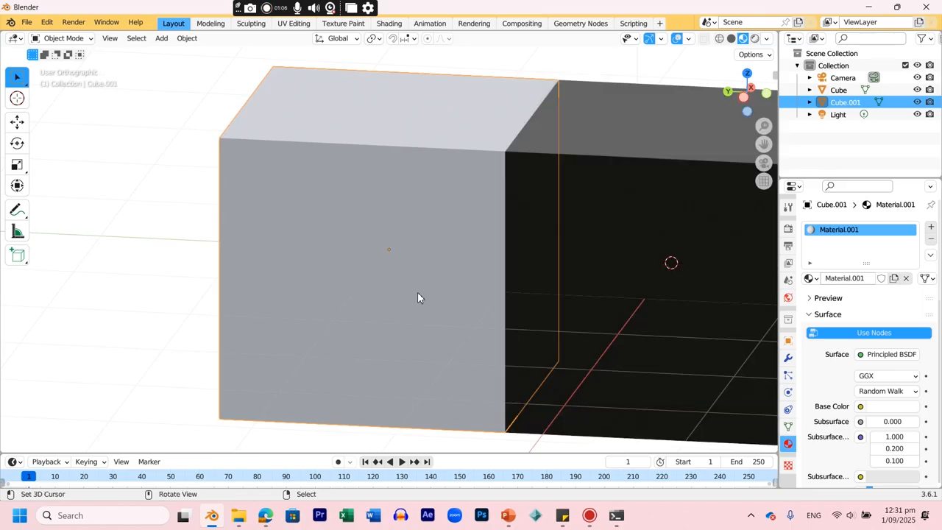
key("KP_7")
scroll(417, 297, "down", 6)
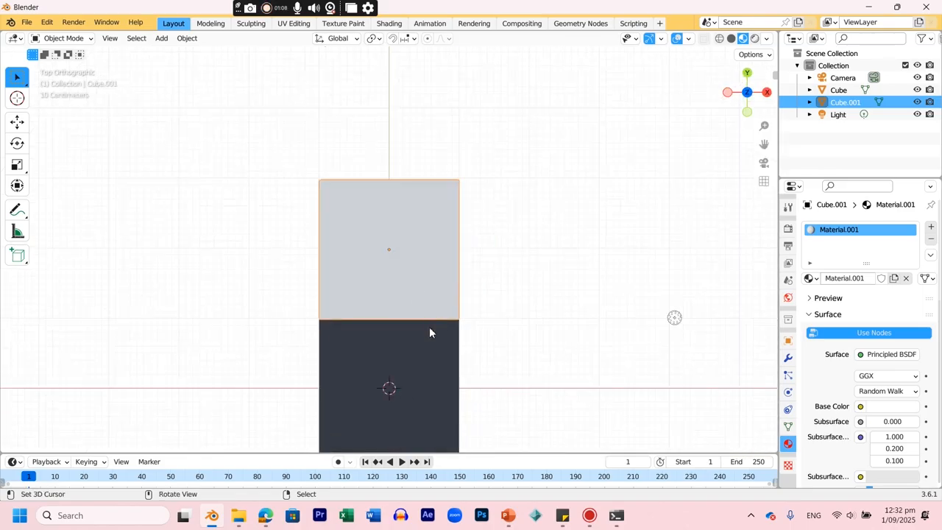
left_click(409, 330, "shift")
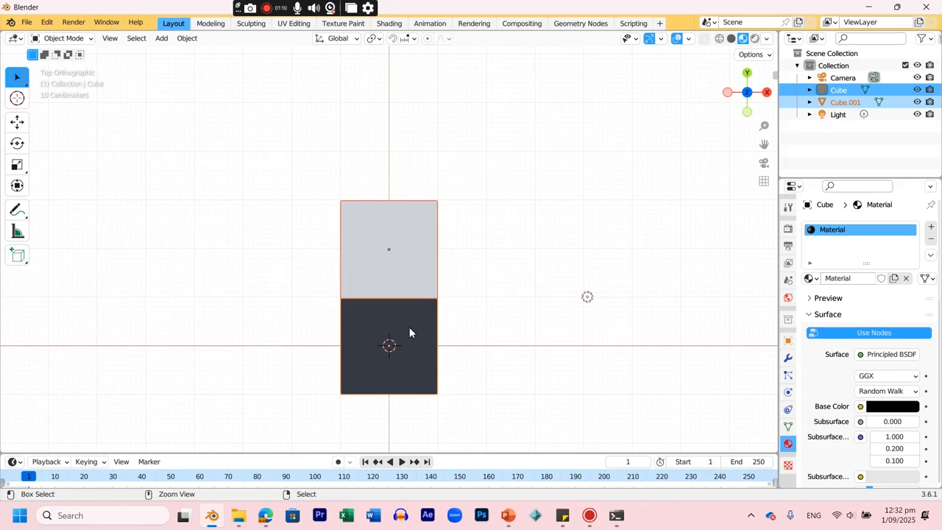
key("ctrl+j")
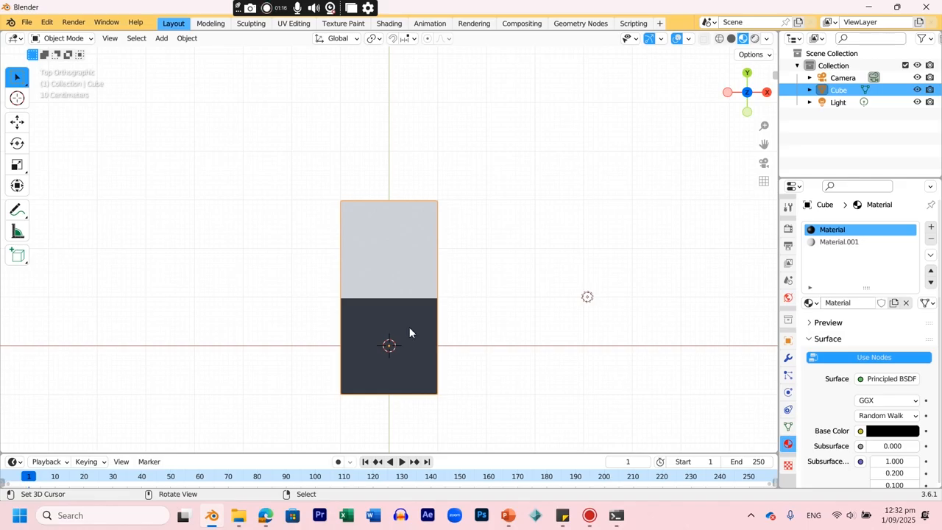
Duplicate the joined pair about 4 m along Y and join the copy with the original into a four-cube strip.
key("shift+d")
key("y")
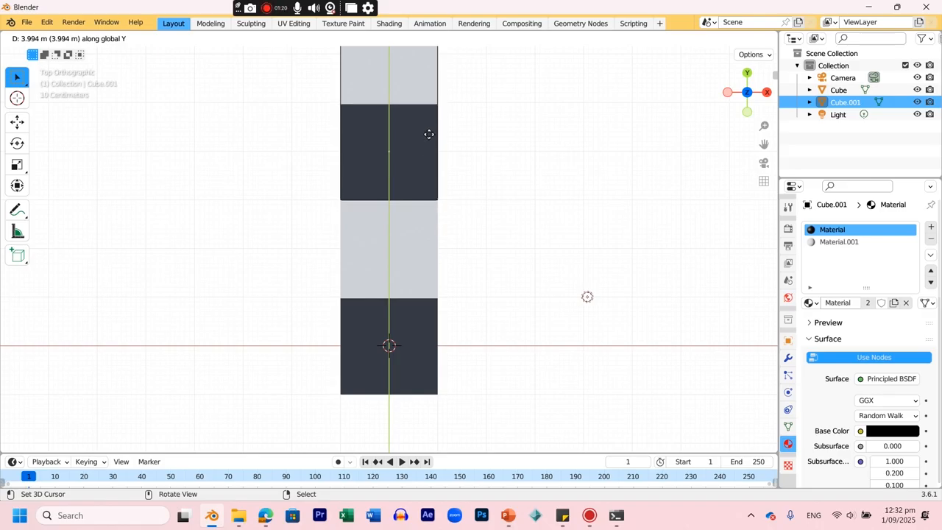
left_click(429, 140)
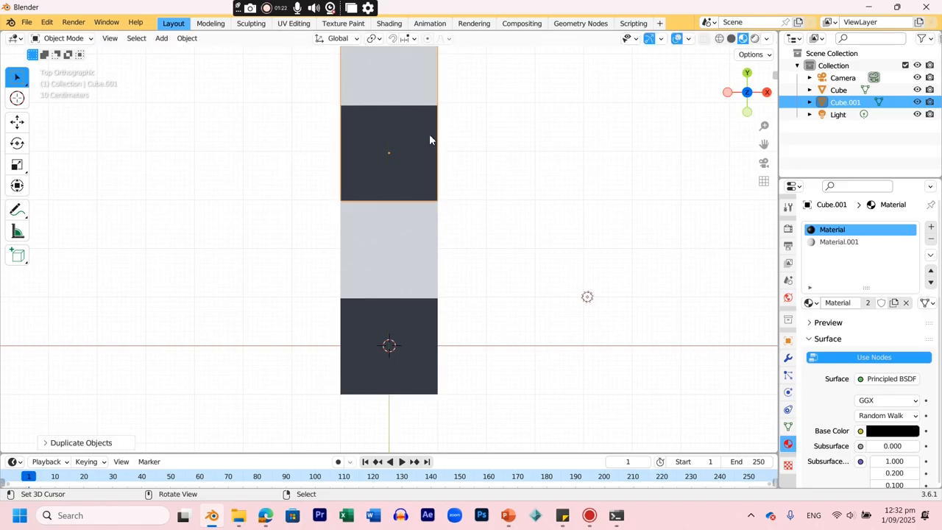
scroll(397, 248, "down", 1)
left_click(397, 248, "shift")
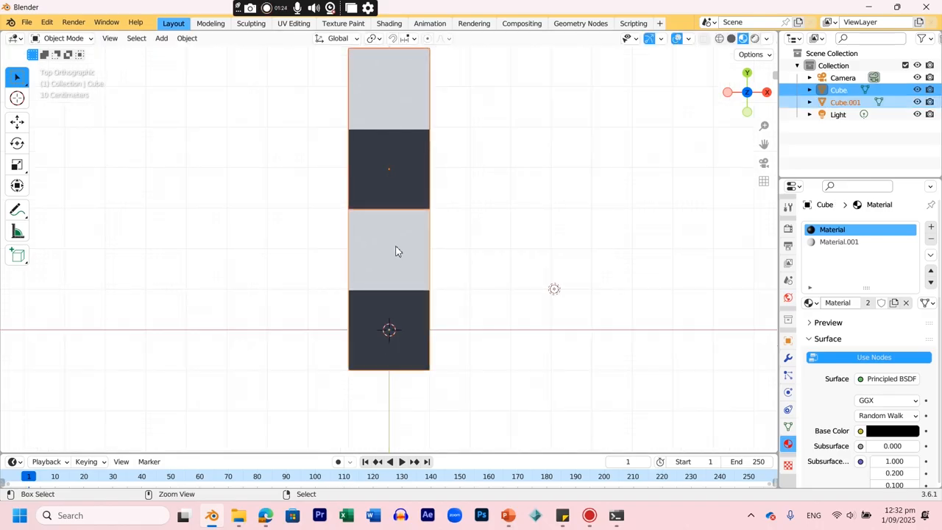
key("ctrl+j")
Duplicate the four-cube strip about 8 m along Y and join both into a single eight-cube strip.
scroll(471, 248, "up", 2)
scroll(470, 248, "down", 3)
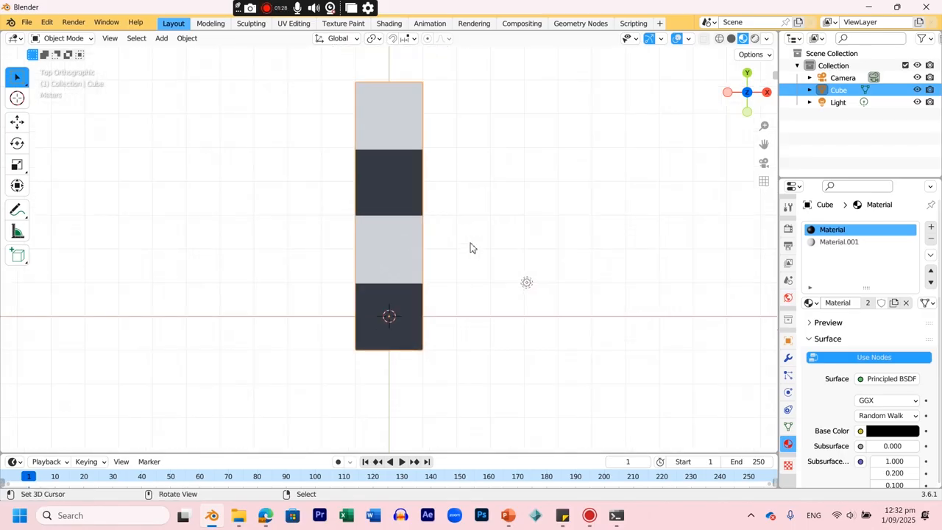
key("shift+d")
key("y")
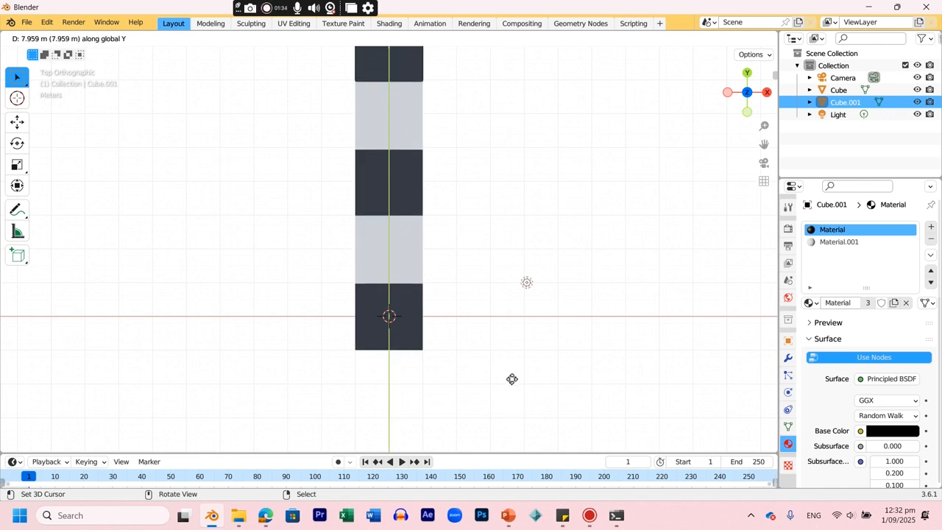
left_click(511, 381)
key("ctrl+z")
key("ctrl+z")
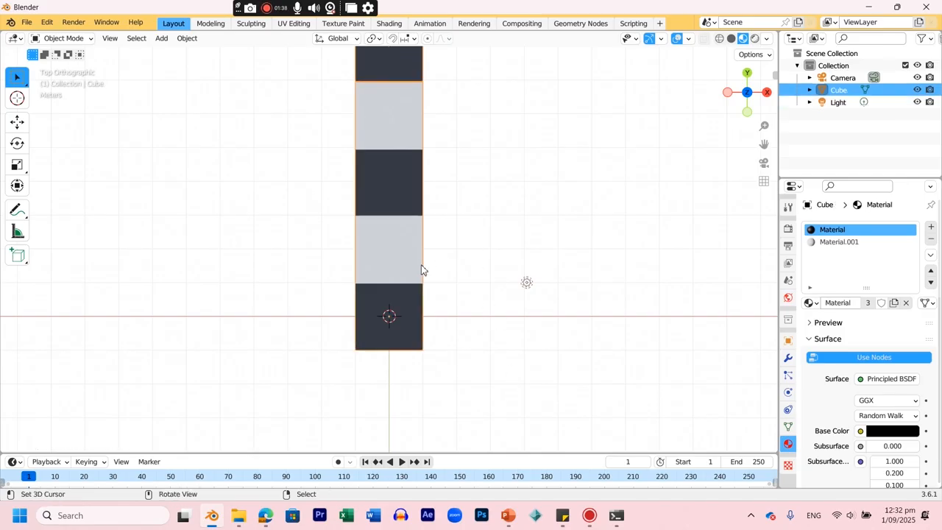
scroll(445, 309, "down", 4)
left_click(410, 210)
left_click(396, 224)
middle_click_drag(490, 213, 456, 199)
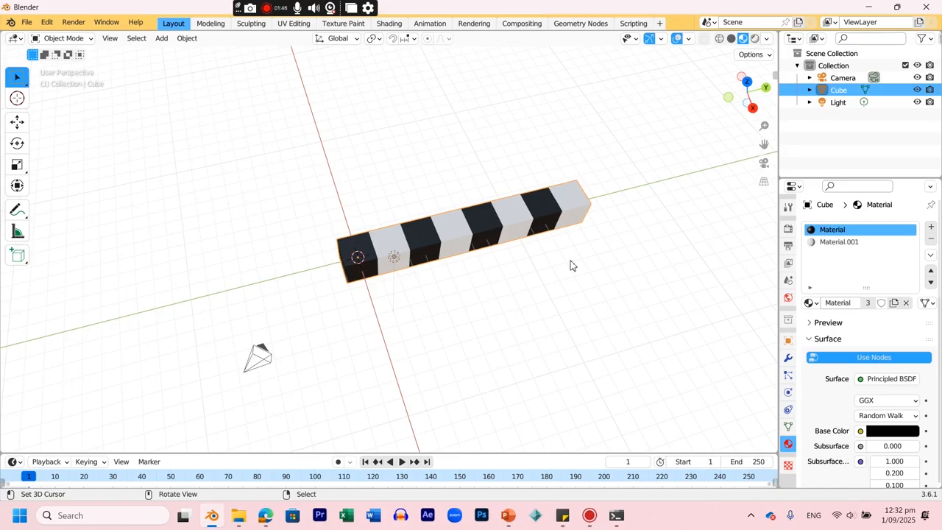
Centre the eight-cube strip on the world origin from top view using Set Origin, Geometry to Origin.
key("shift")
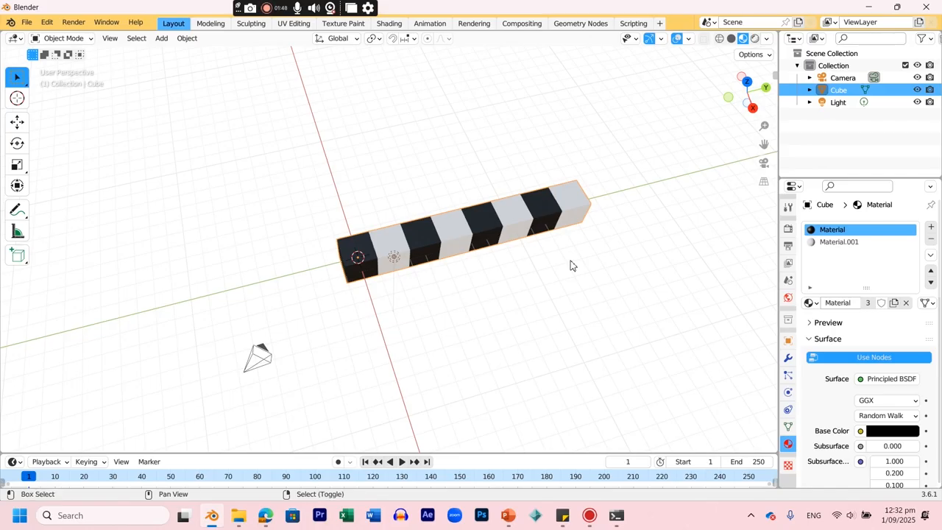
key("KP_7")
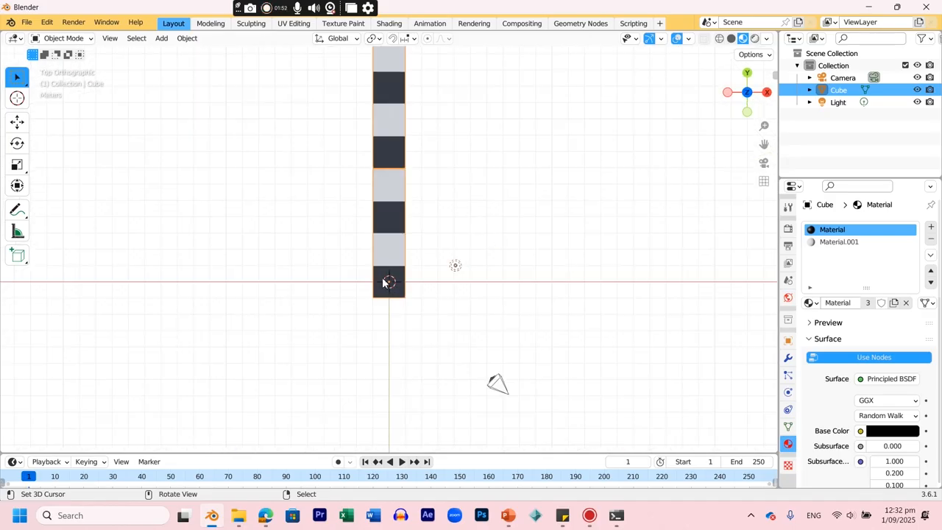
left_click(185, 40)
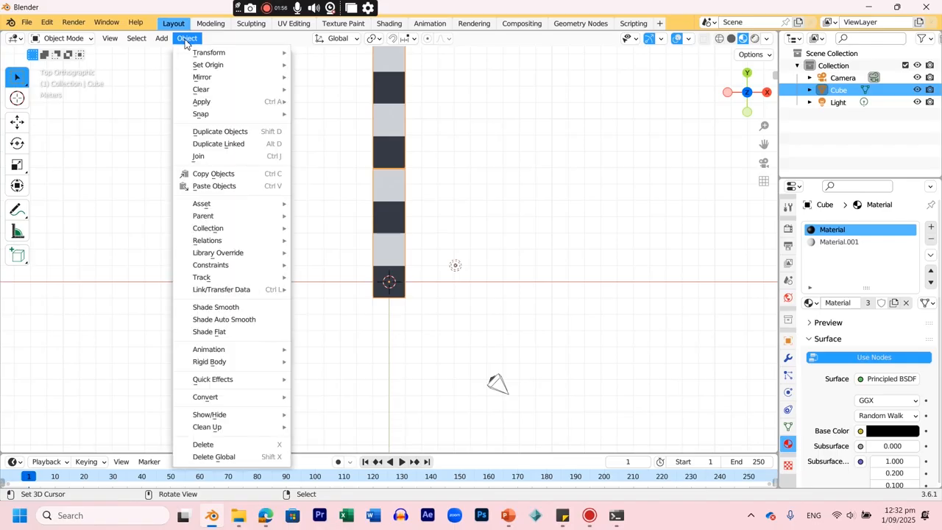
mouse_move(213, 65)
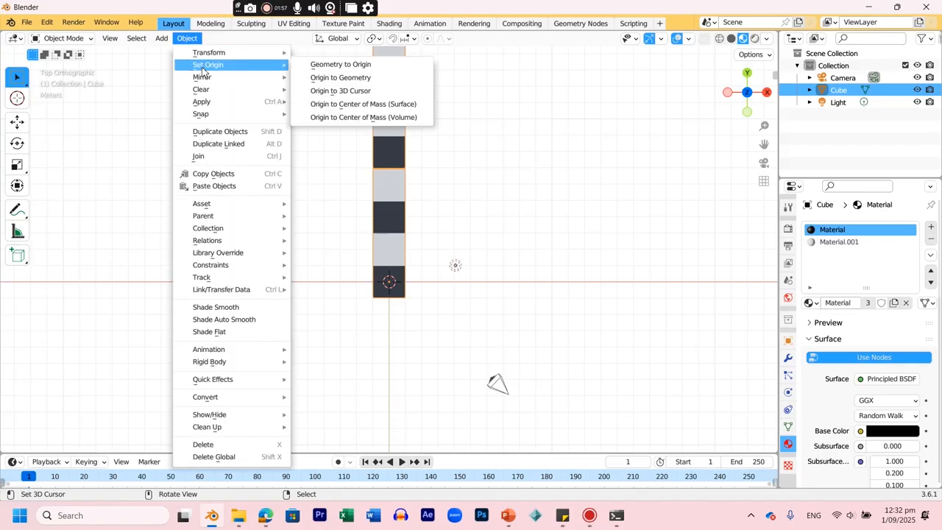
left_click(339, 64)
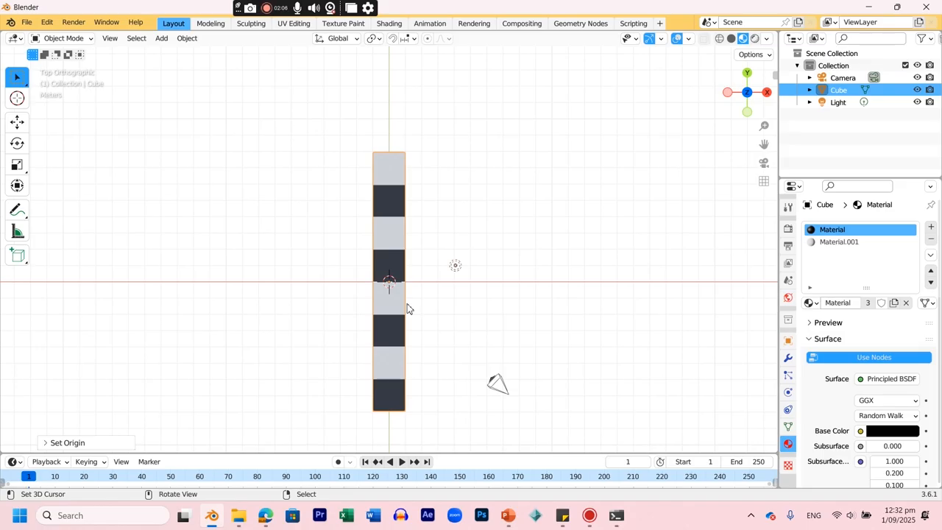
Duplicate the eight-cube strip about 2 m along X beside the original and rotate the copy 180 degrees.
key("shift+d")
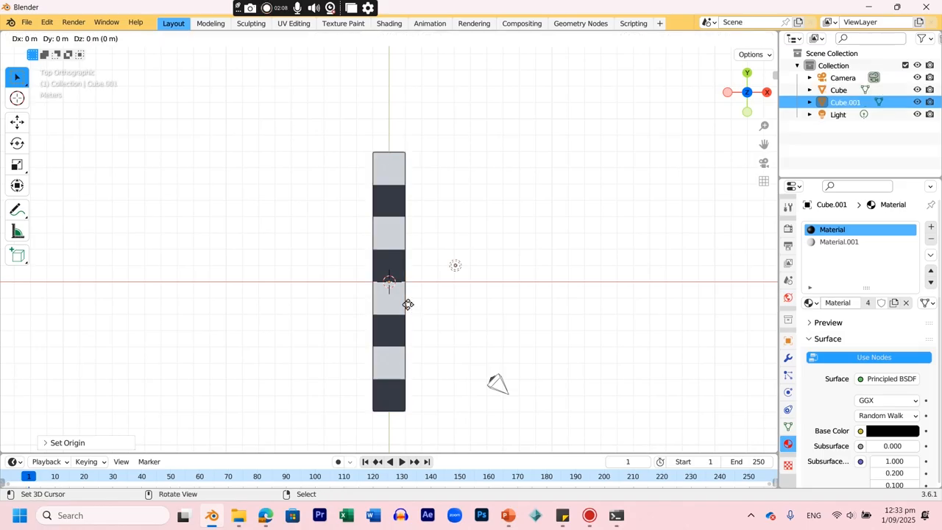
key("y")
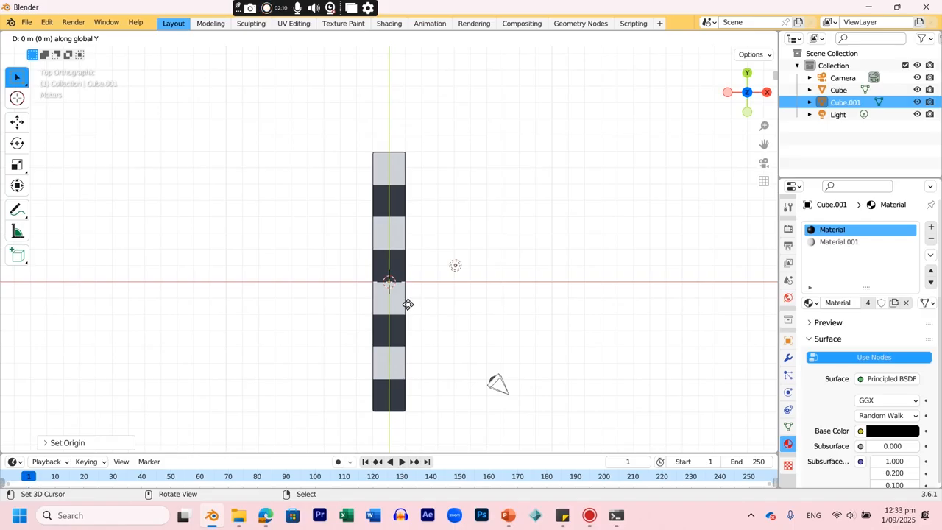
key("x")
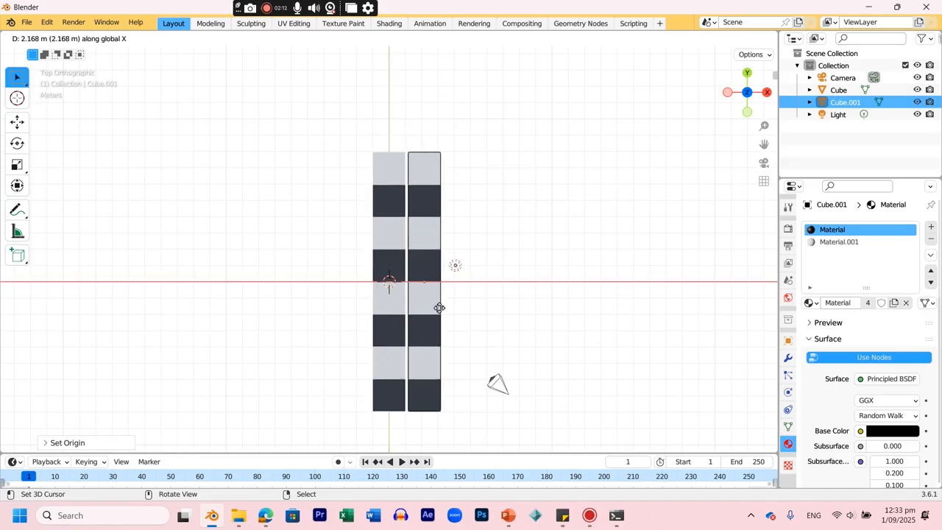
left_click(439, 309)
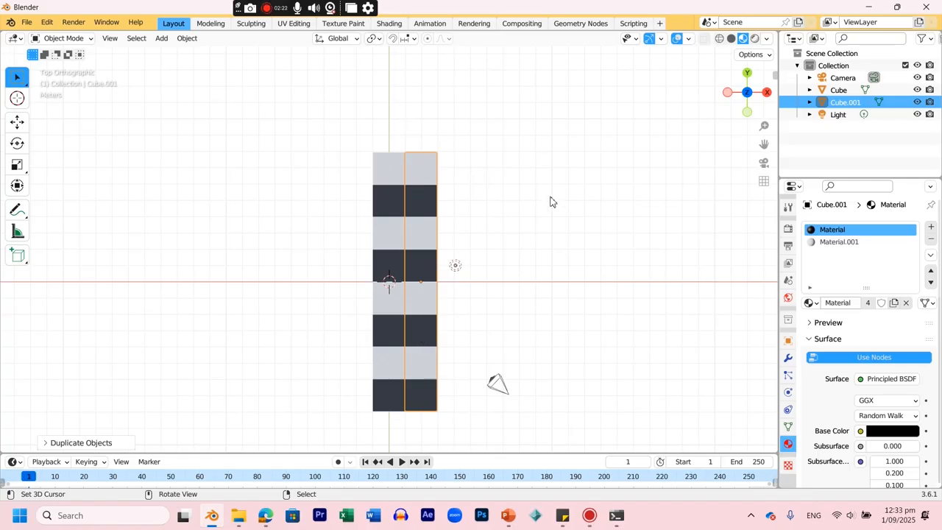
type("r180")
key("Return")
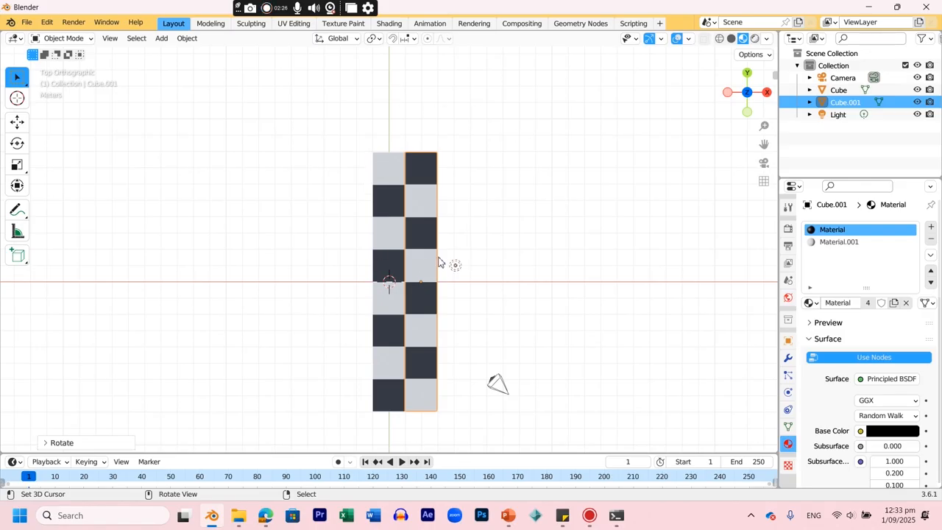
Select both eight-cube strips and join them into a single two-column block.
key("r")
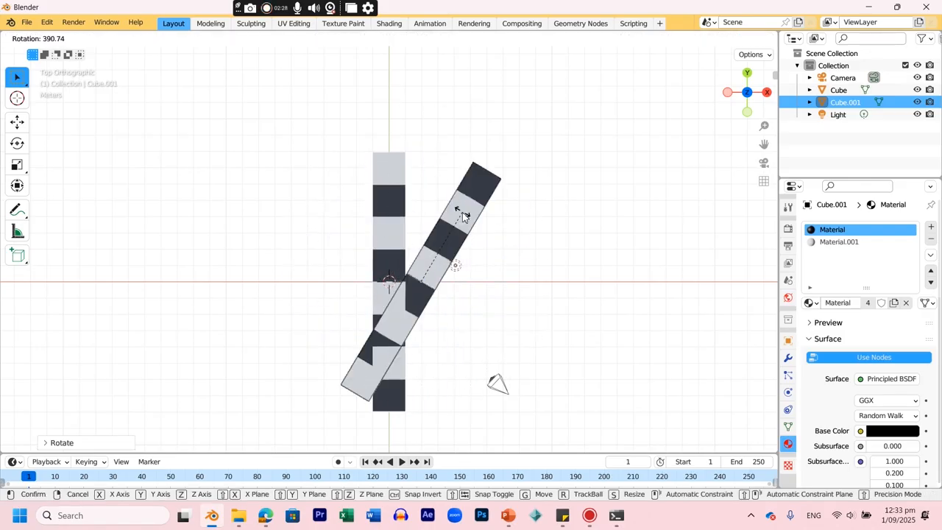
right_click(462, 218)
left_click(387, 186, "shift")
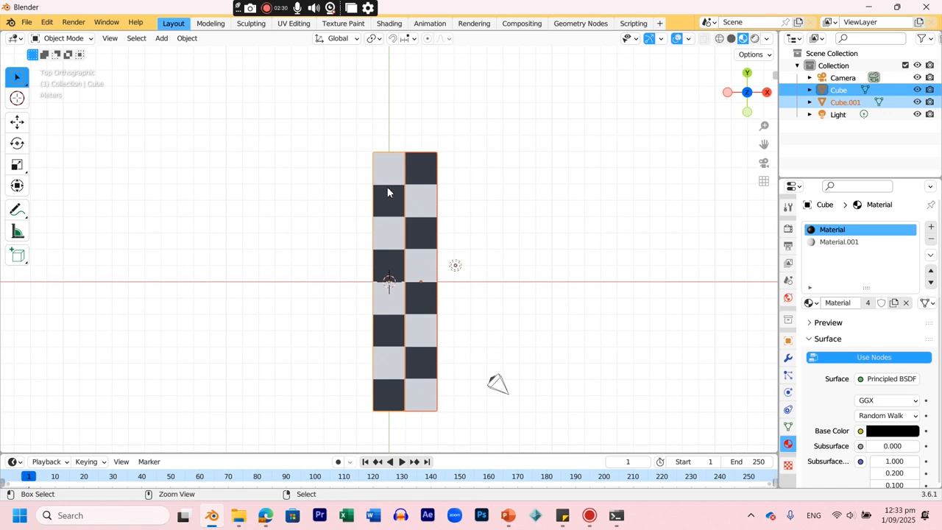
key("ctrl+j")
Duplicate the two-column block about 4 m along X and join the copy with the original into a four-column block.
key("shift+d")
key("y")
key("x")
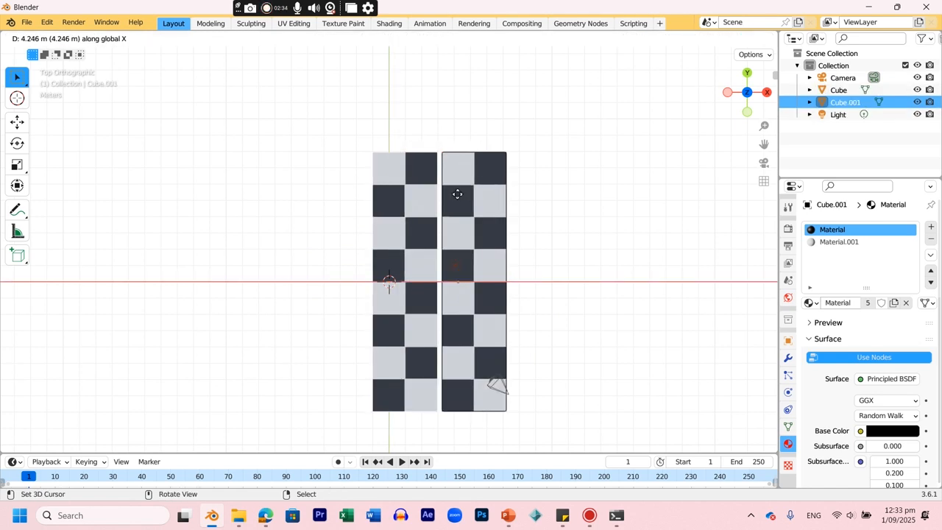
left_click(452, 195)
left_click(407, 195, "shift")
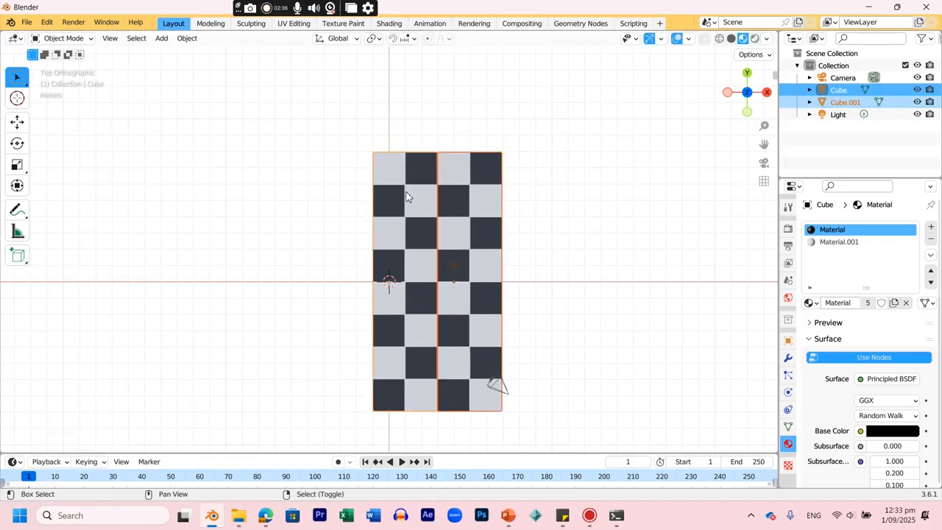
key("ctrl+j")
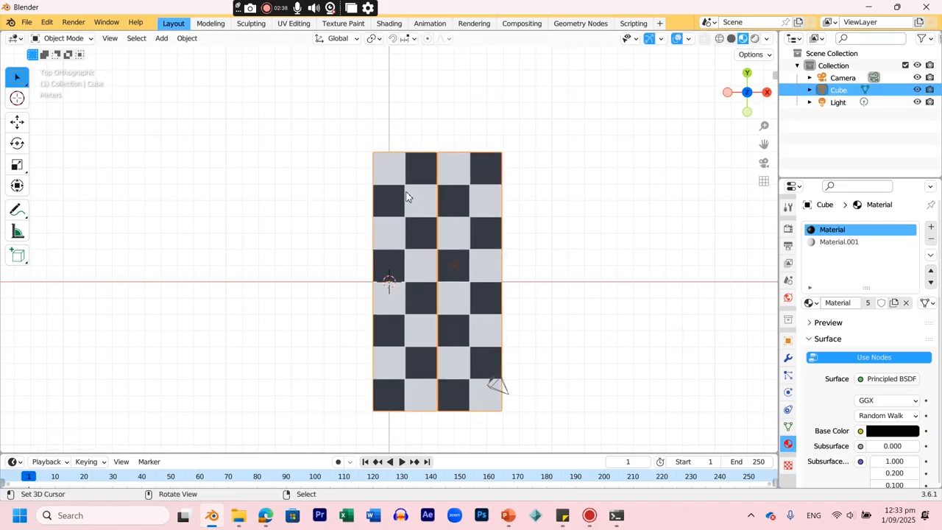
Duplicate the four-column block about 8 m along X and join both halves into one eight-by-eight board.
key("shift+d")
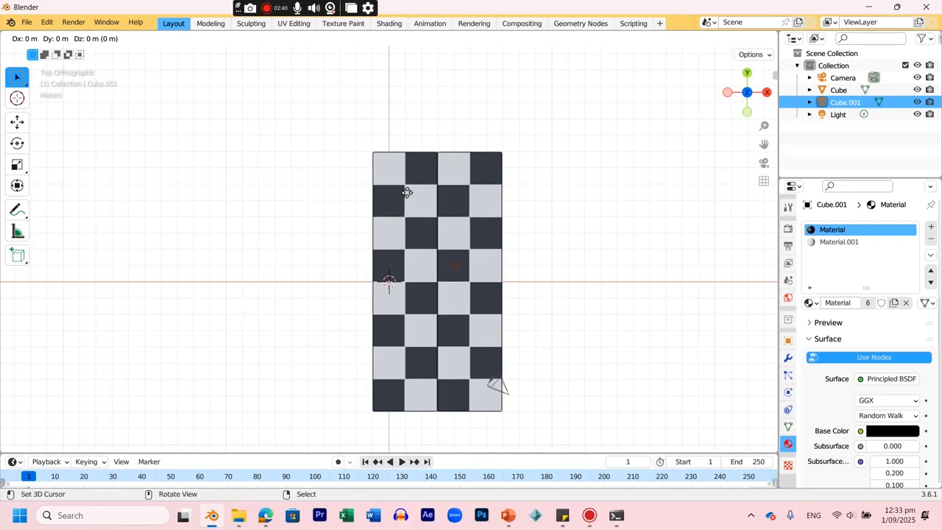
key("x")
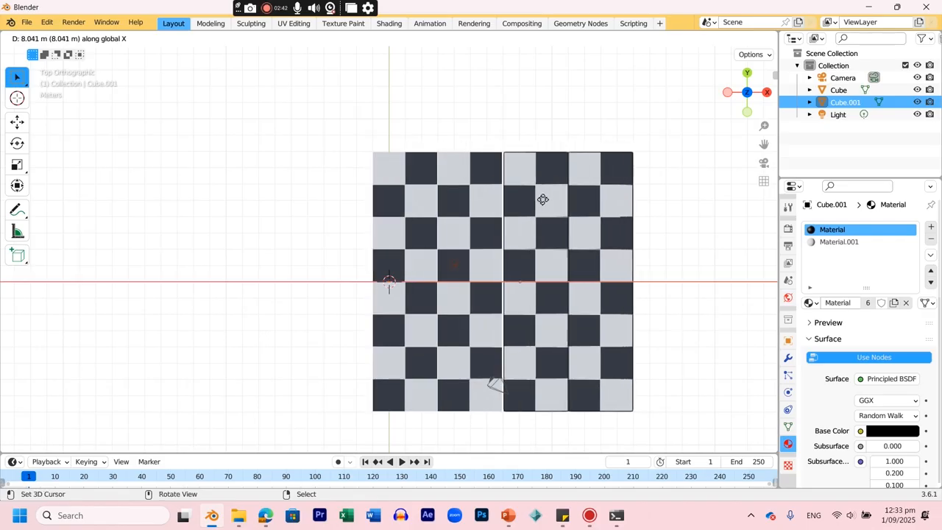
left_click(534, 201)
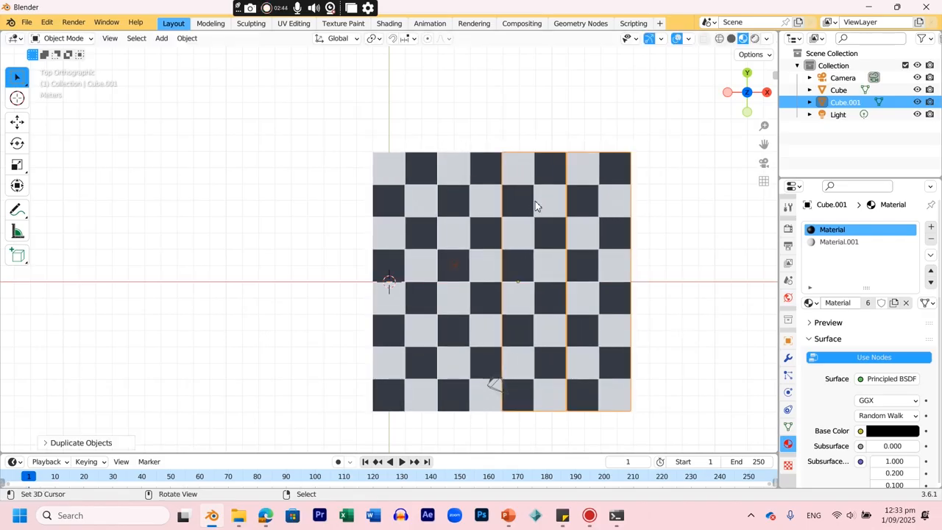
left_click(474, 253, "shift")
key("ctrl+j")
Rename the joined board object as chessboard.
middle_click_drag(525, 251, 578, 146)
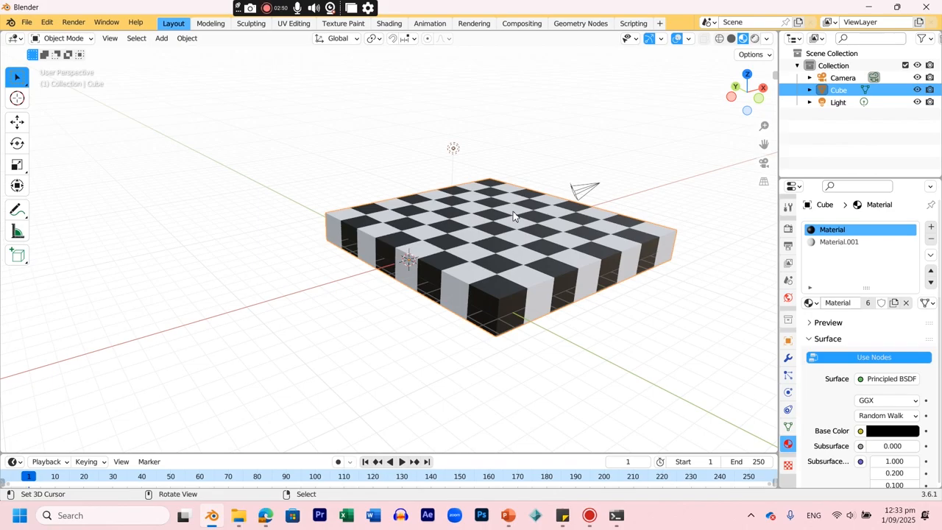
double_click(841, 90)
type("chessboard")
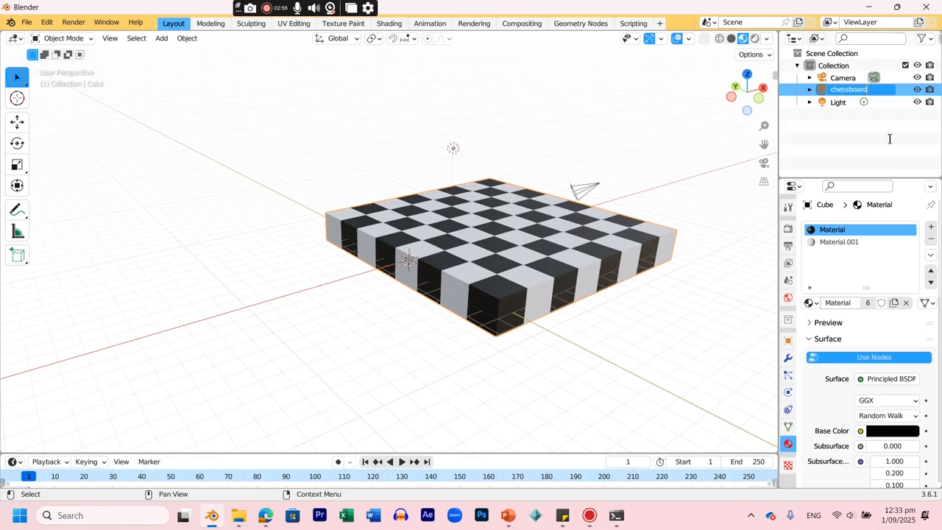
key("Return")
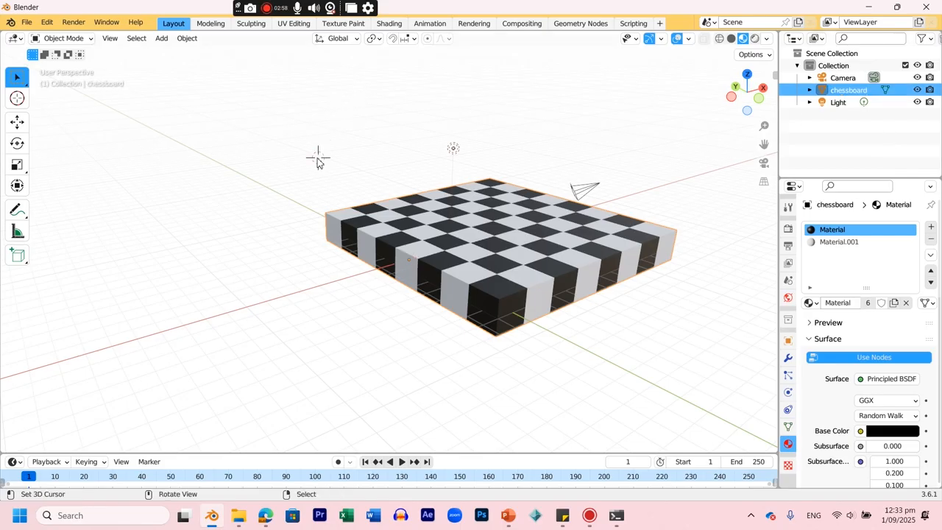
Add a cylinder mesh at the 3D cursor and frame it in the view.
key("shift+a")
mouse_move(316, 158)
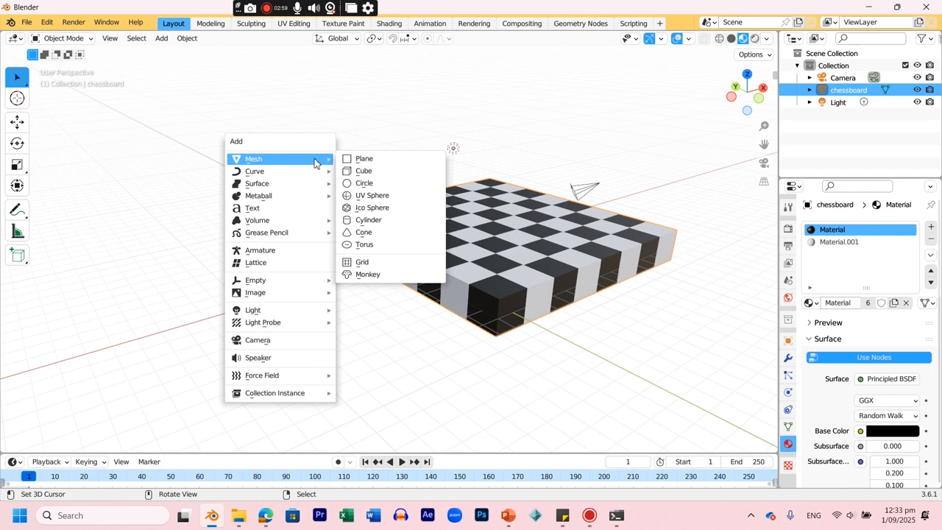
left_click(356, 220)
key("KP_Decimal")
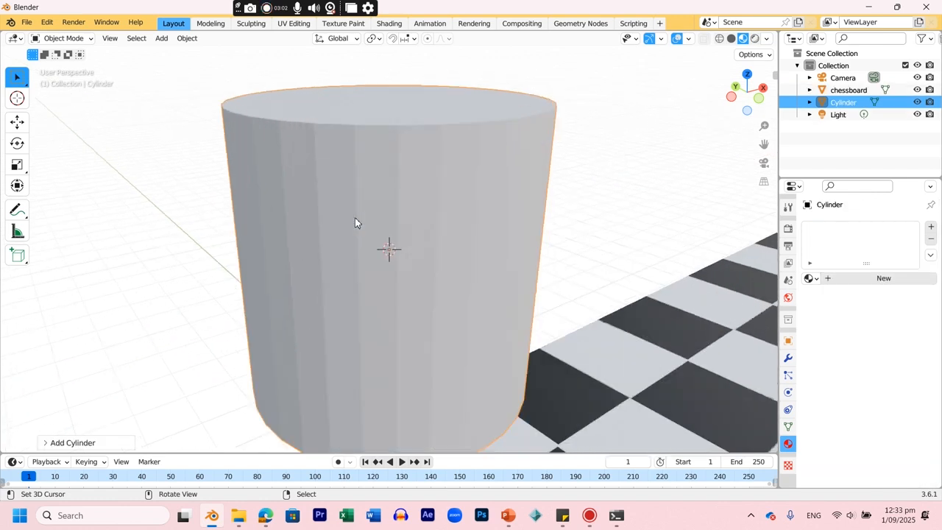
scroll(430, 216, "down", 3)
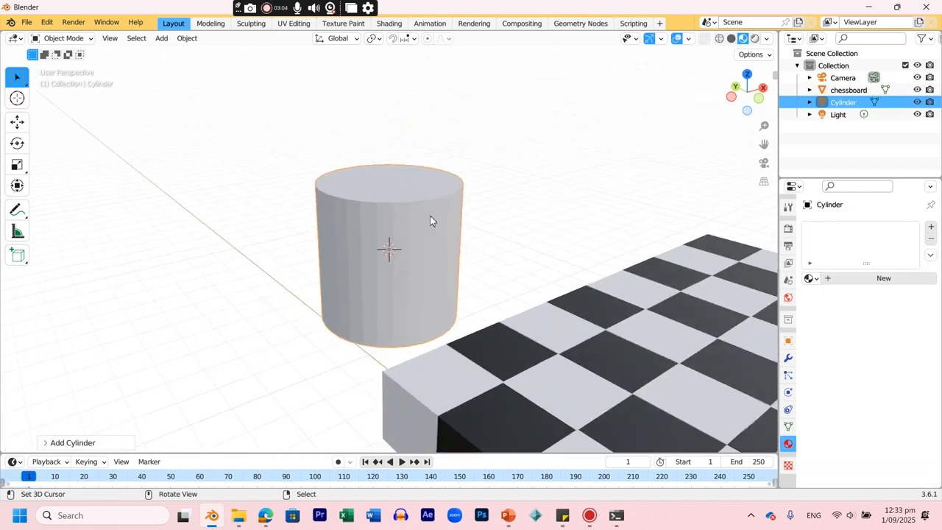
In top view, move the cylinder over a black square in the board's nearest column and scale it down to fit inside.
key("KP_7")
key("g")
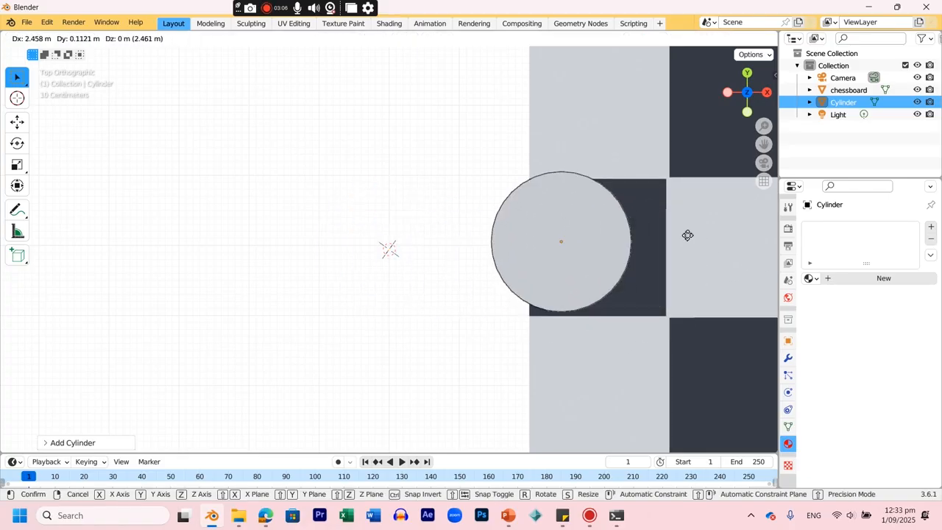
left_click(721, 242)
key("s")
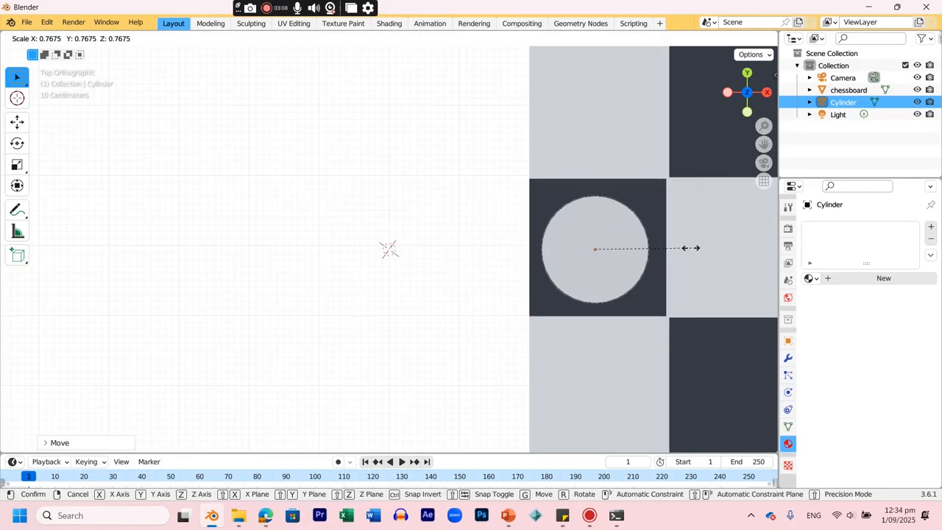
left_click(679, 252)
Move the cylinder off the chessboard into the empty space beside it.
middle_click_drag(680, 254, 741, 156)
key("g")
left_click(301, 144)
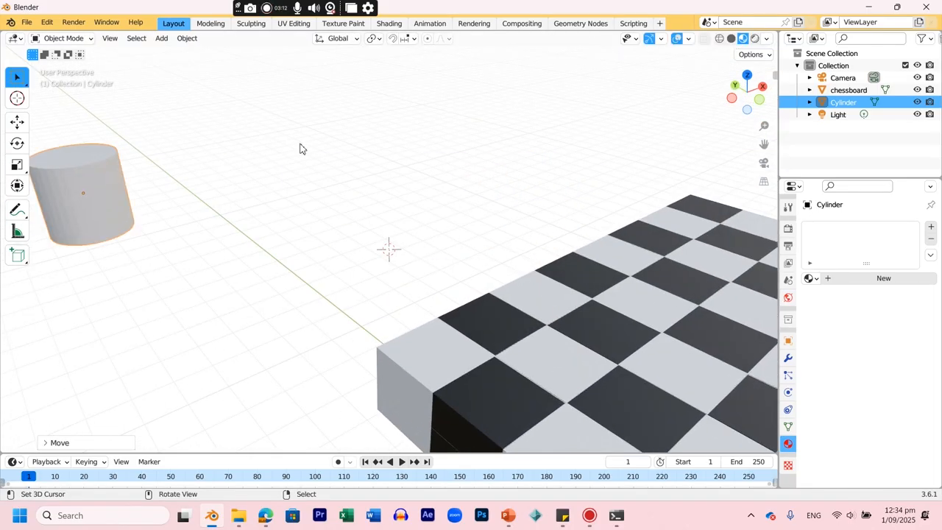
Frame the cylinder, enter Edit Mode with edge selection and select a vertical edge on its side.
key("KP_Decimal")
scroll(409, 274, "down", 4)
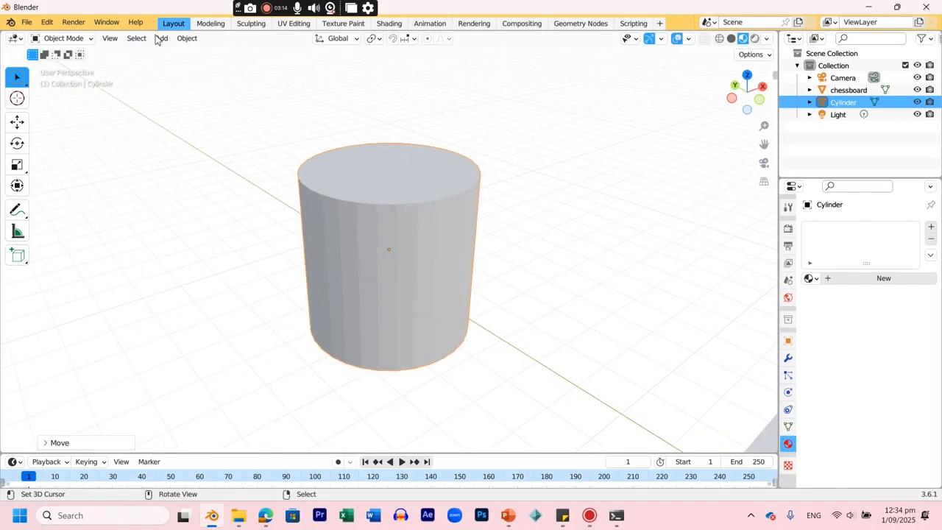
mouse_move(481, 282)
middle_mouse_down()
mouse_move(384, 250)
mouse_move(290, 269)
mouse_move(287, 282)
mouse_move(280, 274)
middle_mouse_up()
left_click(72, 38)
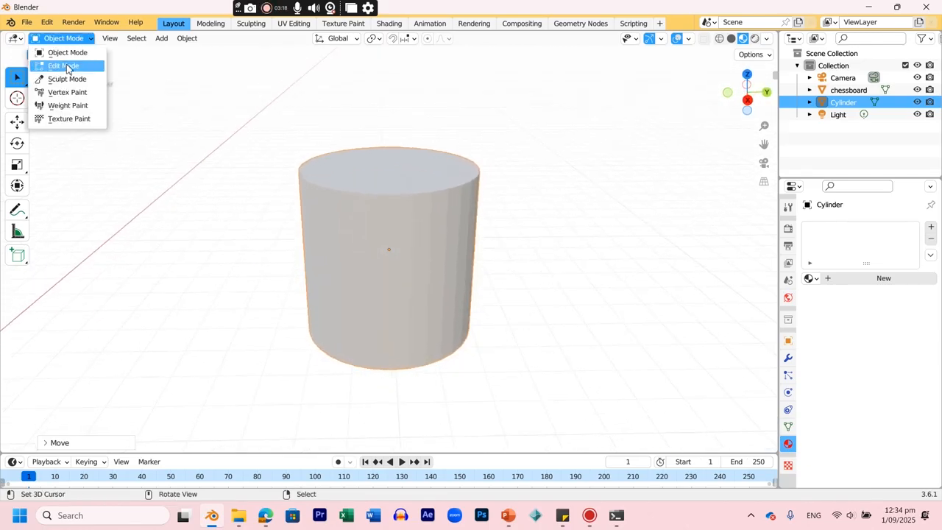
left_click(65, 66)
left_click(116, 38)
left_click(389, 301)
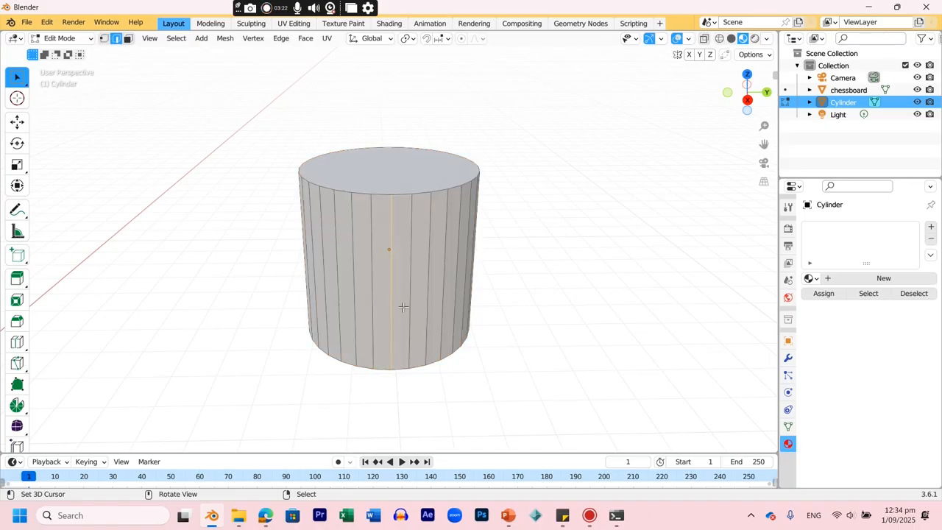
Add a horizontal loop cut near the cylinder's mid-height and scale it slightly inward.
key("ctrl+r")
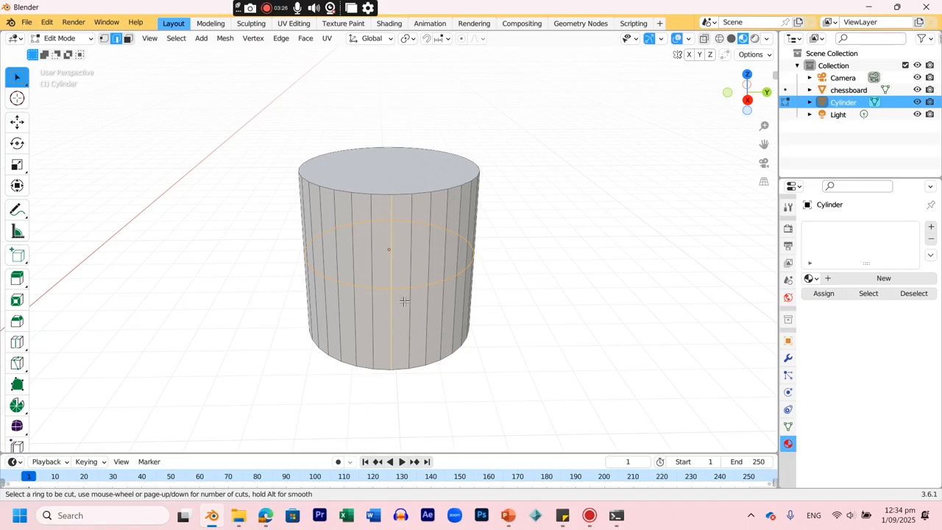
left_click(404, 300)
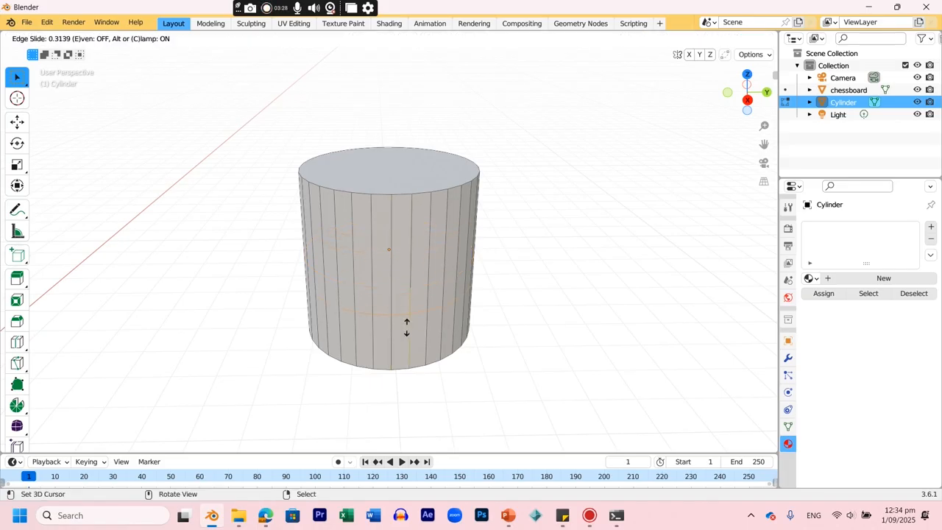
left_click(410, 290)
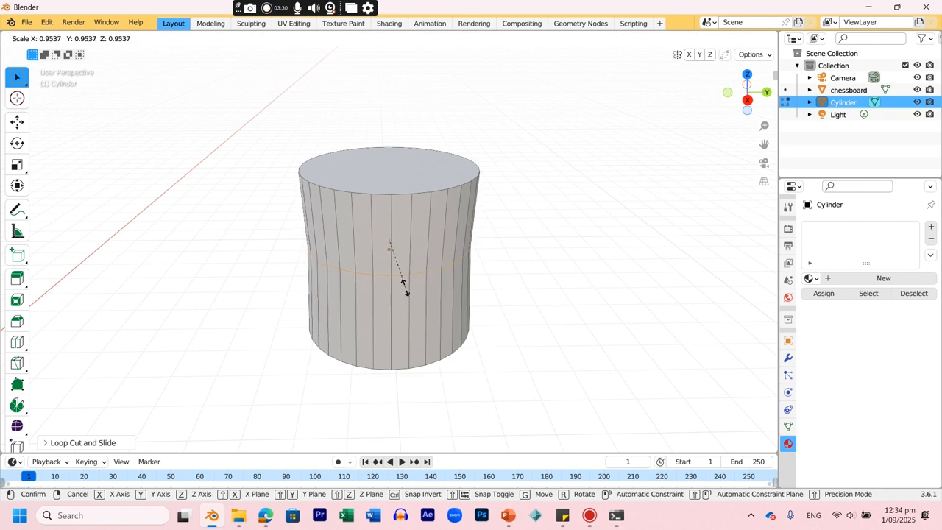
left_click(406, 287)
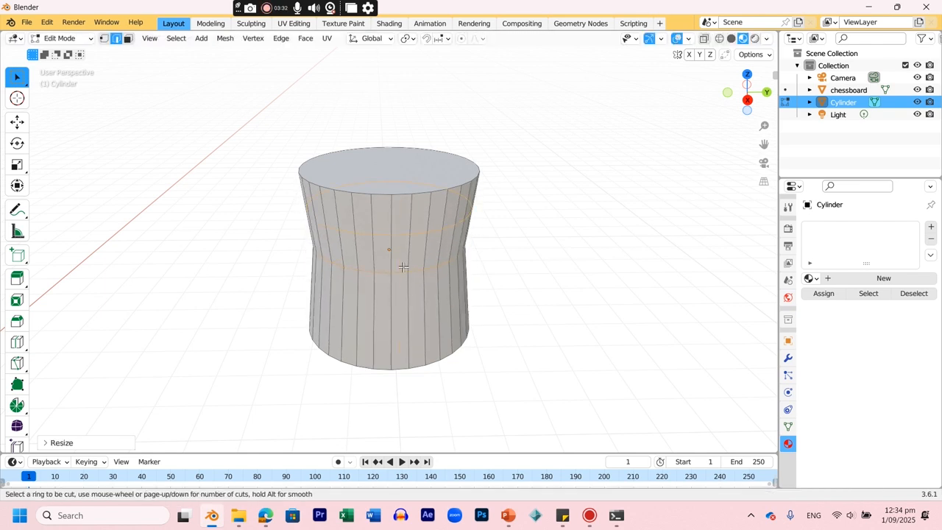
Add a loop cut in the cylinder's lower half scaled outward and another just above it scaled inward as a narrow waist.
left_click(405, 301)
key("s")
left_click(408, 304)
key("ctrl+r")
left_click(407, 291)
key("s")
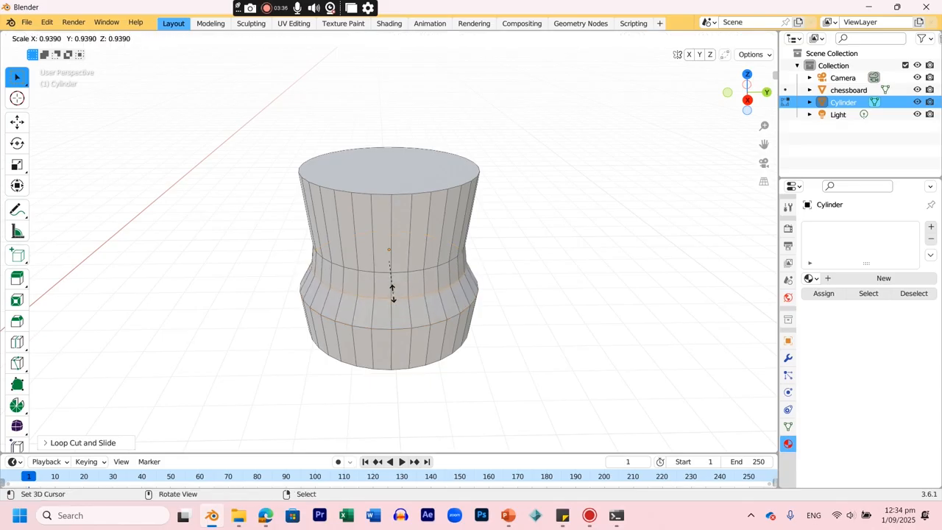
left_click(390, 284)
Add two loop cuts in the cylinder's upper section, scaling each outward to form a flared head.
key("ctrl+r")
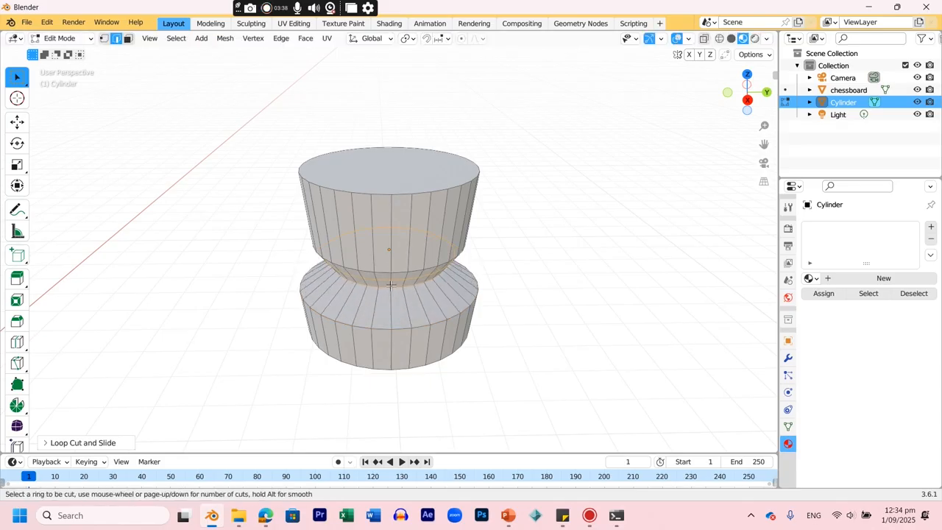
left_click(389, 253)
key("s")
left_click(389, 253)
key("ctrl+r")
left_click(390, 224)
key("s")
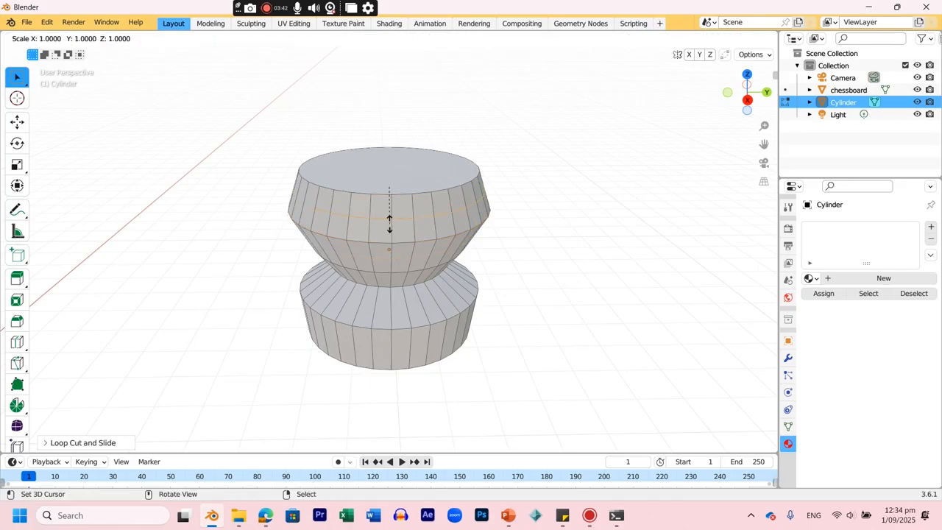
left_click(391, 231)
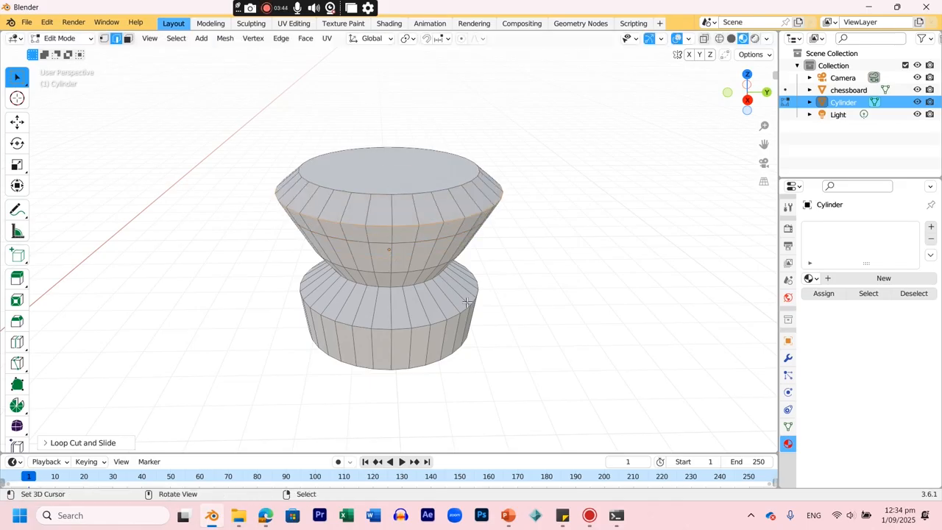
Add a loop cut in the cylinder's base section and scale it inward to form a groove.
key("ctrl+r")
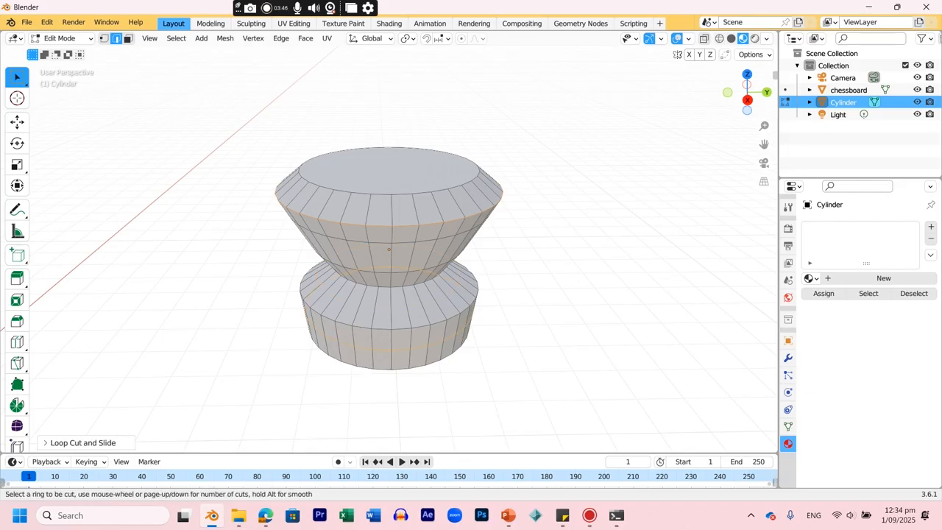
left_click(459, 333)
key("s")
left_click(451, 331)
Add a loop cut just below the cylinder's top rim, scale it slightly inward, and return to Object Mode.
key("ctrl+r")
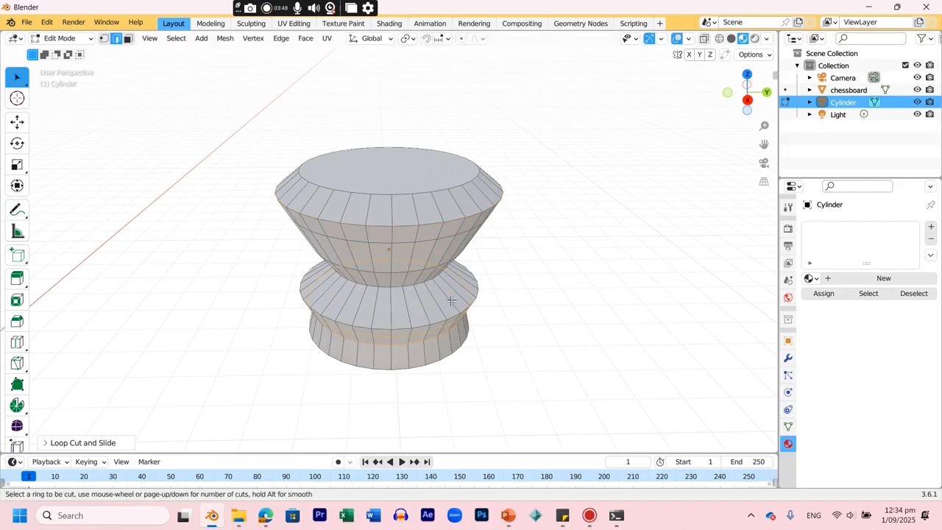
left_click(442, 213)
left_click(437, 208)
key("s")
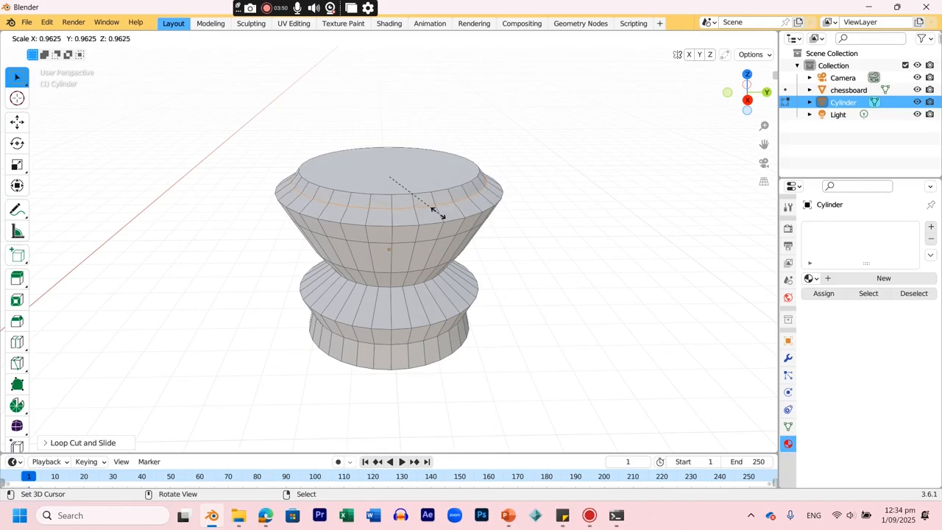
left_click(437, 214)
left_click(72, 42)
left_click(73, 51)
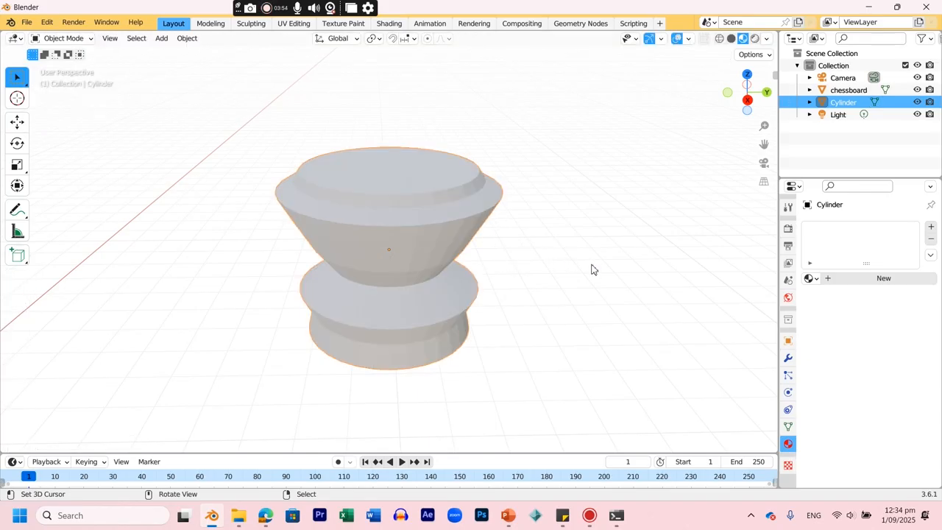
Add a UV sphere, move it above the cylinder piece in the right view, and scale it down to fit the piece's top.
key("KP_3")
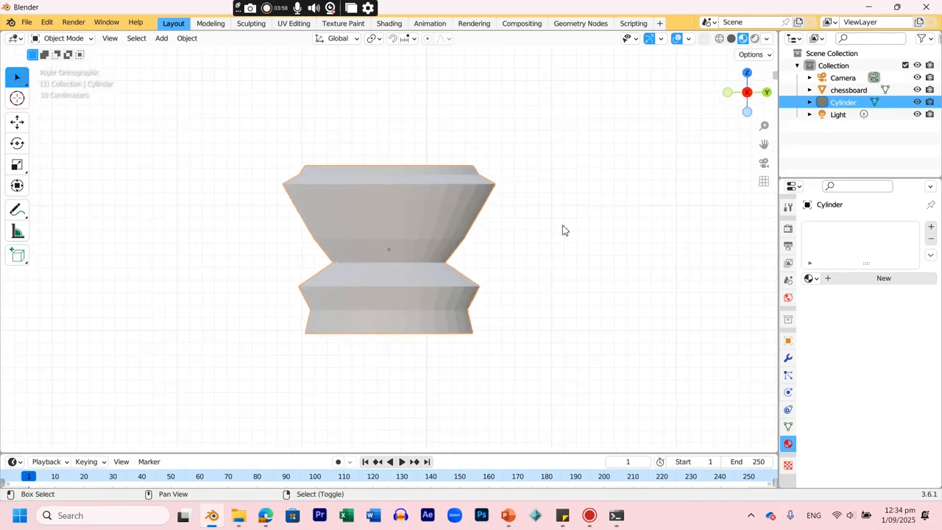
key("shift+a")
mouse_move(563, 225)
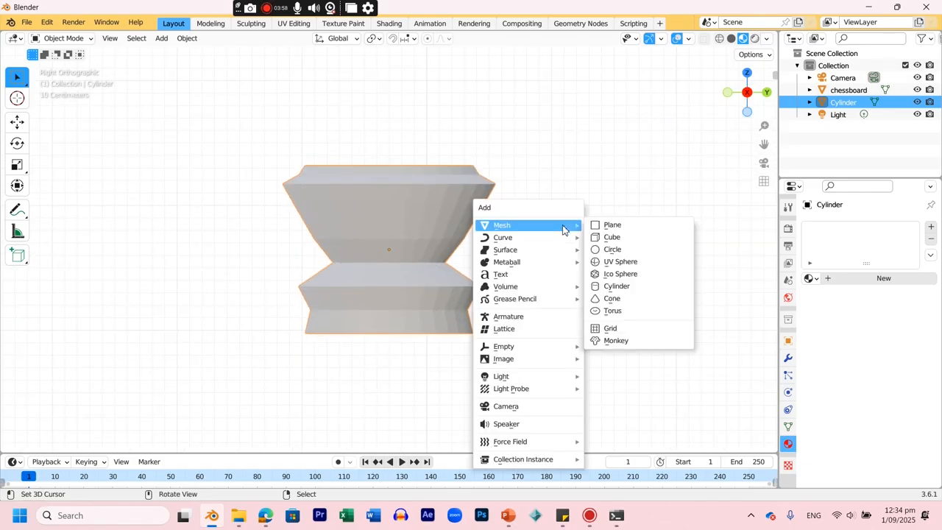
left_click(611, 265)
scroll(603, 270, "down", 6)
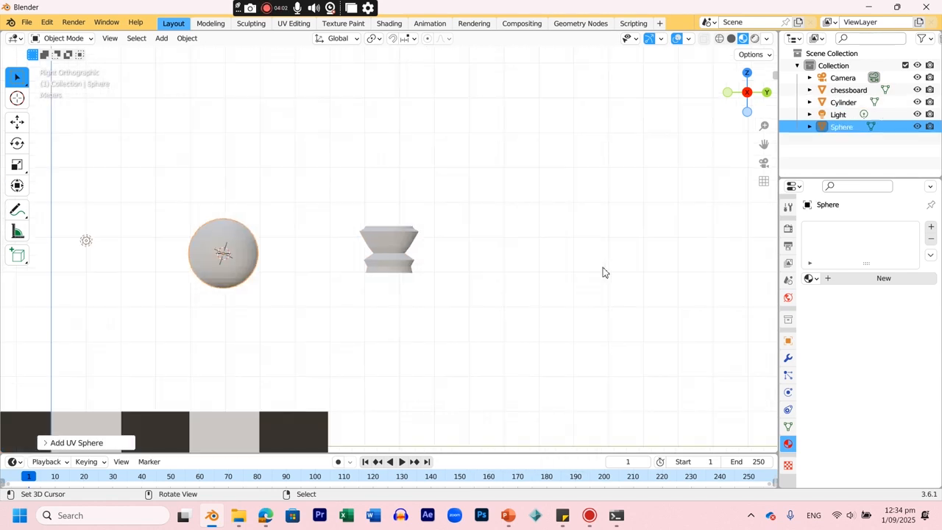
key("g")
left_click(769, 219)
key("s")
left_click(636, 212)
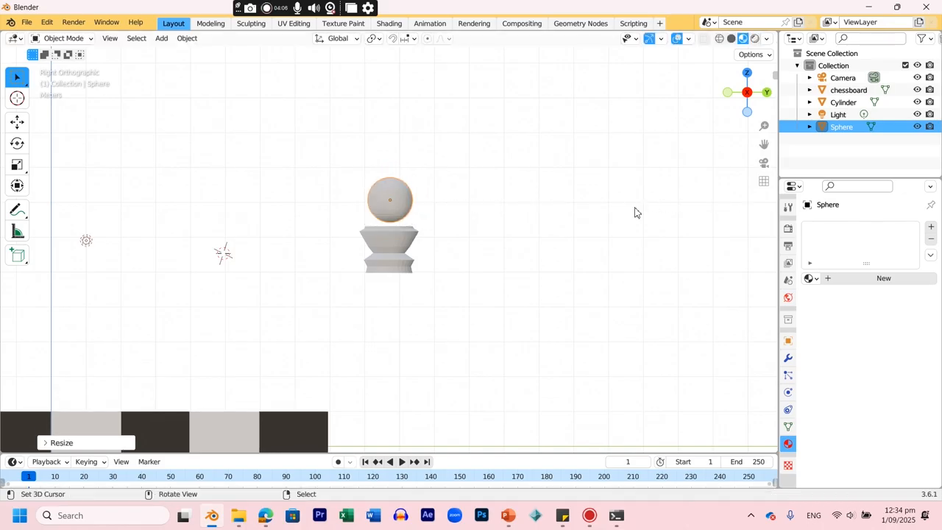
Centre the sphere over the cylinder piece in the top view and lower it onto the flared head.
key("KP_7")
key("g")
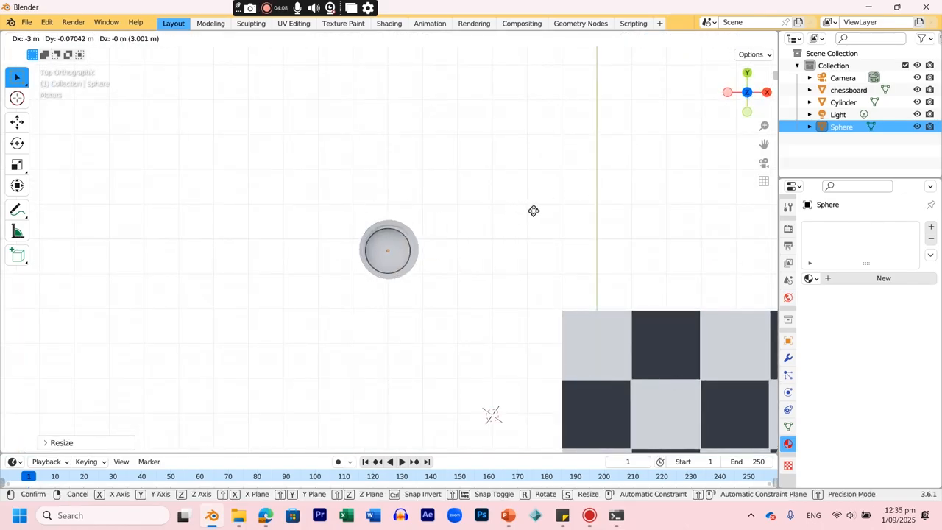
left_click(531, 212)
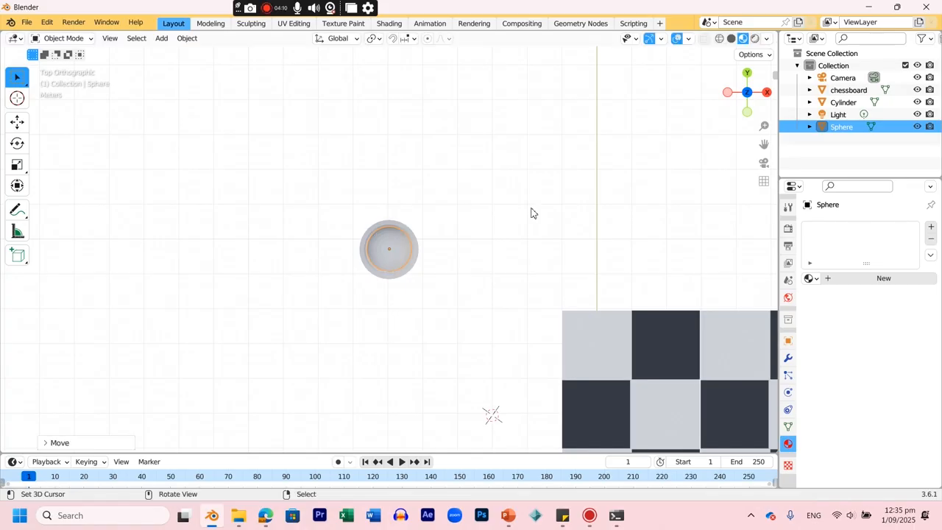
key("KP_3")
key("g")
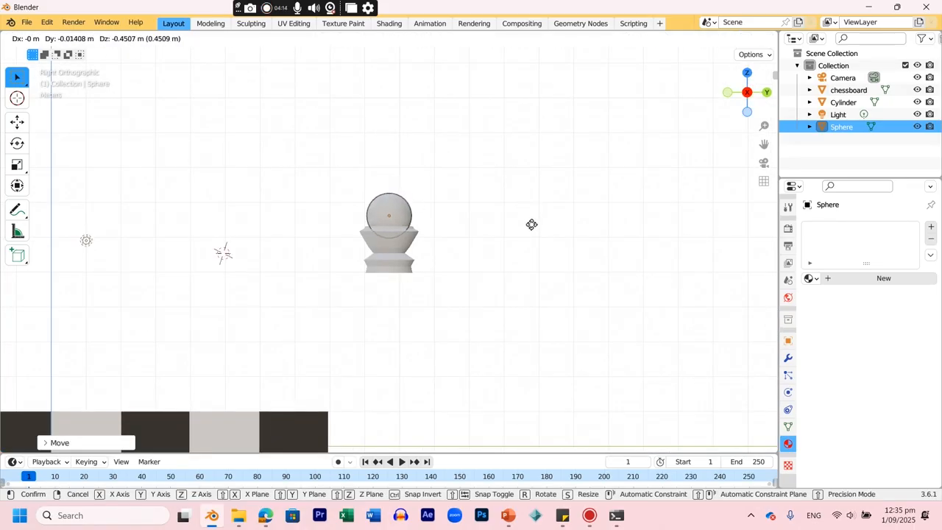
left_click(531, 224)
Join the sphere and the cylinder body into a single pawn object.
key("KP_7")
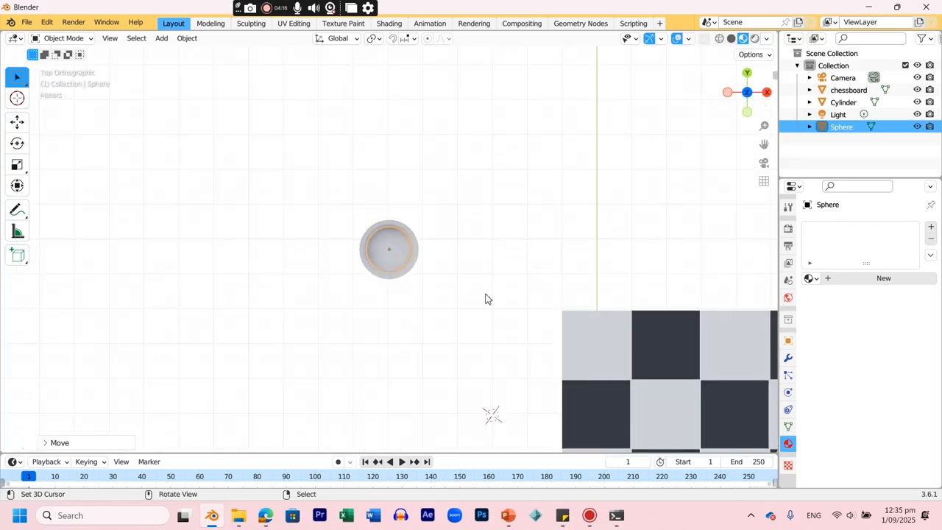
scroll(418, 294, "up", 5)
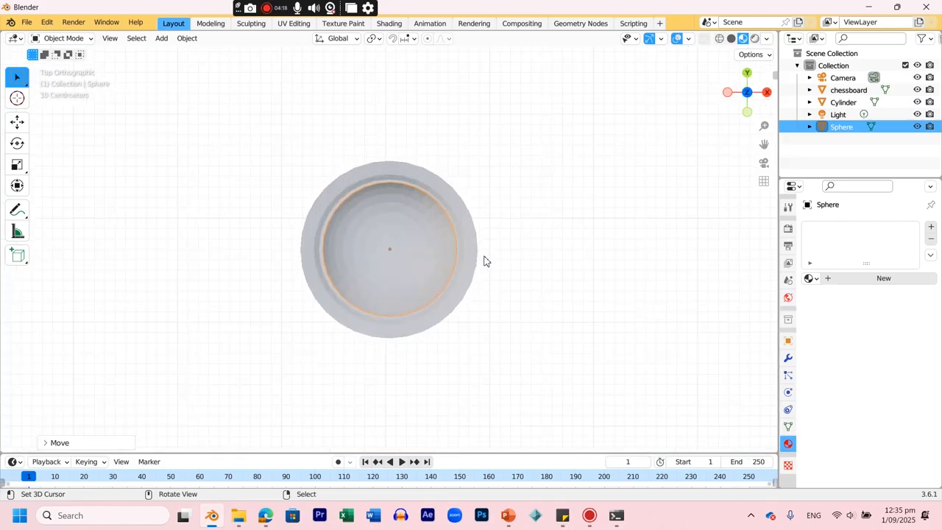
scroll(469, 269, "up", 2)
middle_click_drag(598, 242, 429, 191)
left_click(444, 195, "shift")
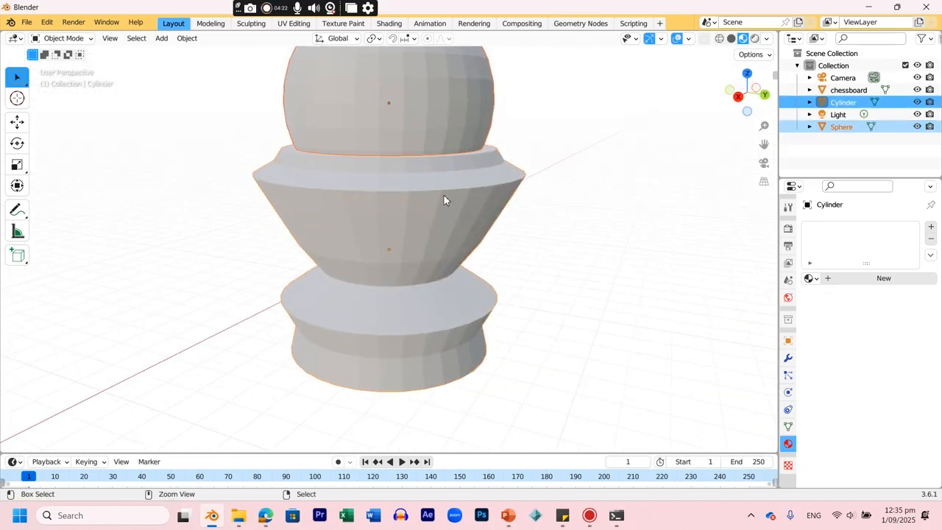
key("ctrl+j")
scroll(547, 258, "down", 3)
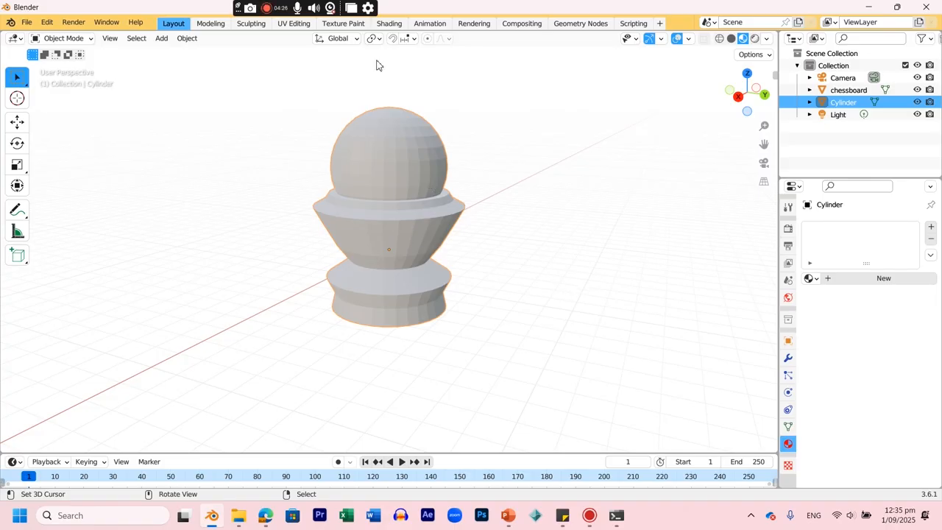
scroll(454, 242, "down", 3)
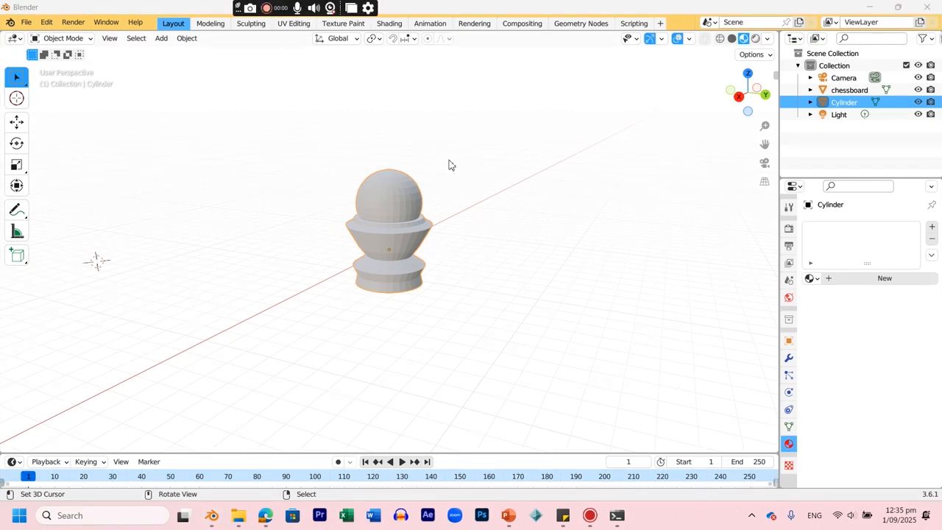
Place the 3D cursor beside the pawn and duplicate the pawn about 2.5 m along Y.
right_click(442, 242, "shift")
middle_click_drag(441, 242, 443, 229)
key("KP_3")
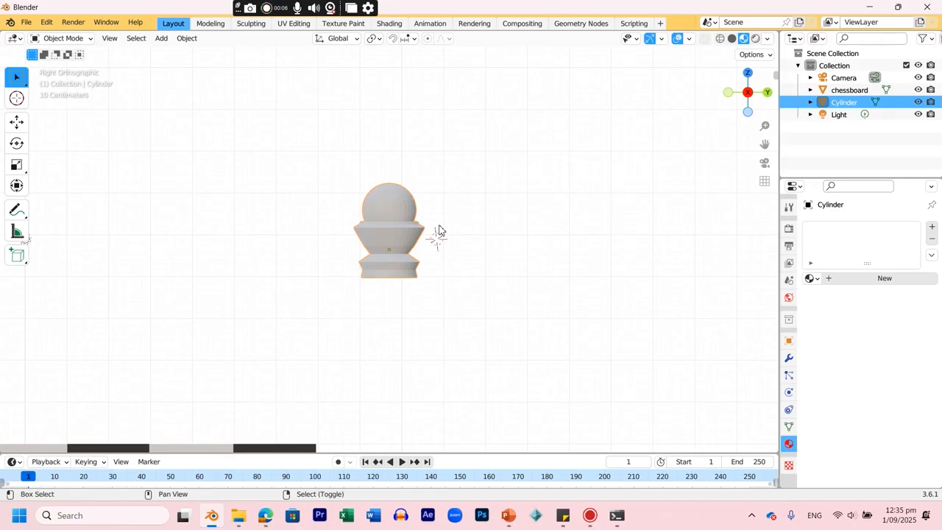
key("shift+d")
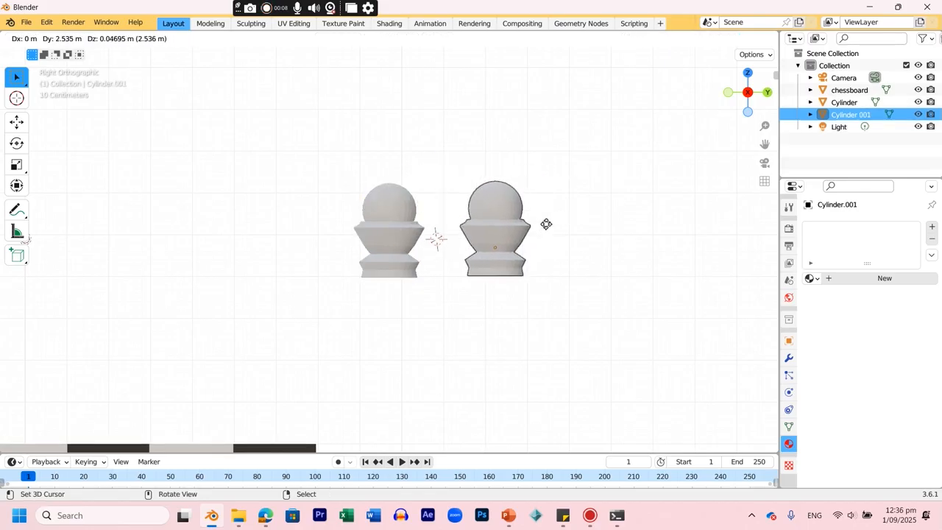
left_click(545, 228)
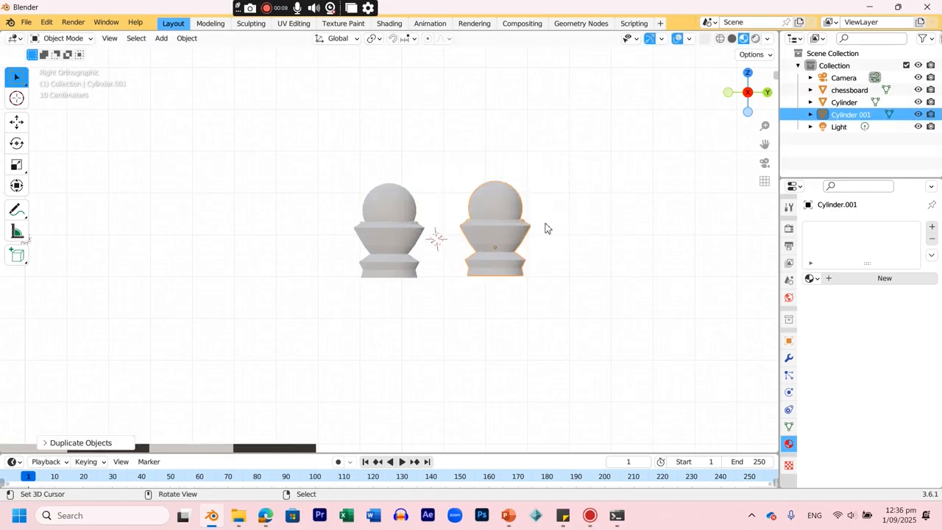
Separate the duplicate's spherical head from its body into its own object and return to Object Mode.
right_click(499, 201)
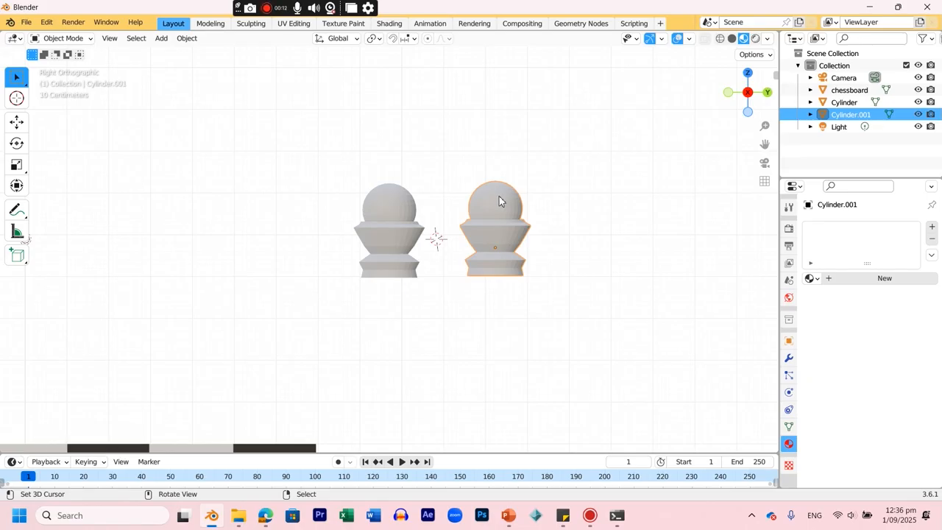
key("Tab")
key("p")
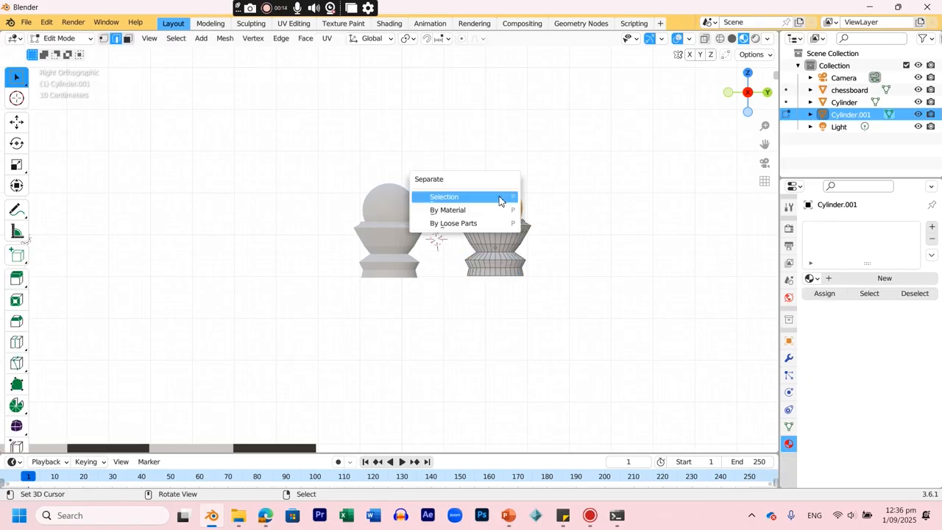
left_click(491, 223)
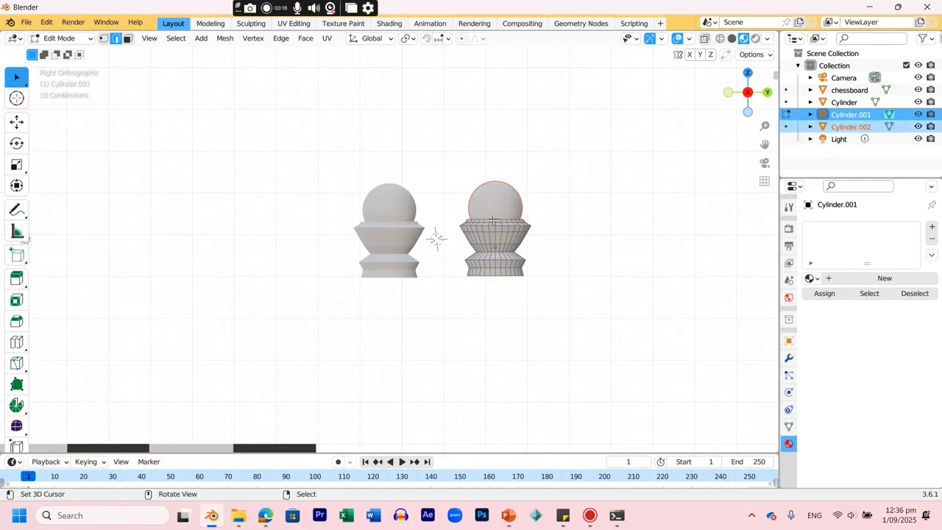
left_click(71, 40)
left_click(72, 55)
Scale the duplicate's separated head along Z into a tall egg shape.
left_click(506, 212)
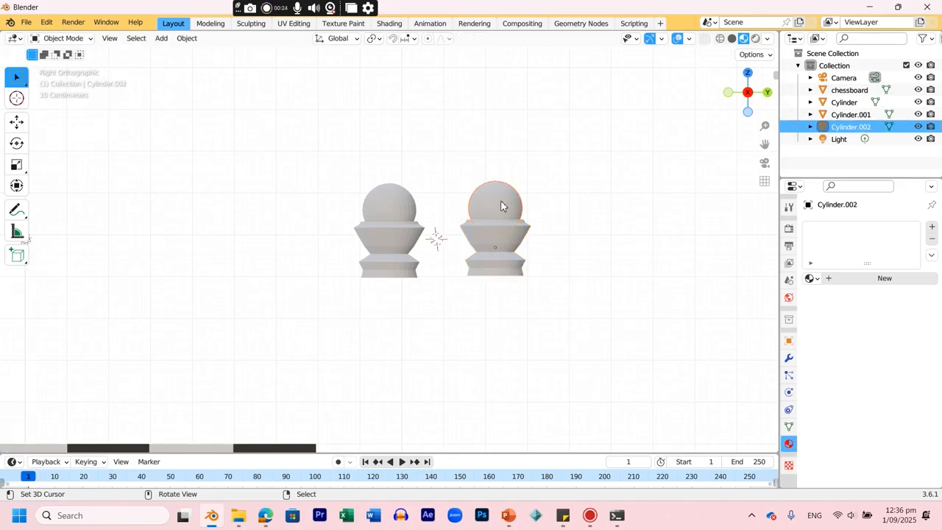
key("s")
key("z")
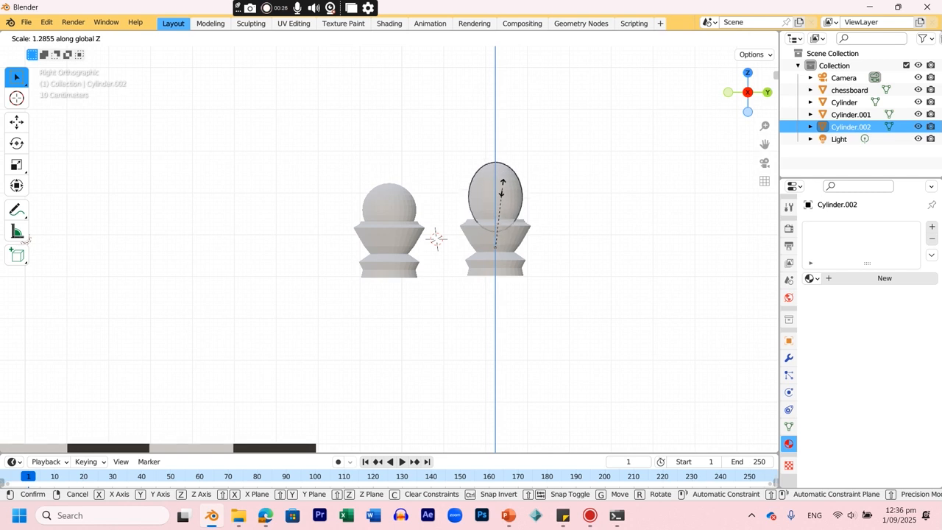
left_click(510, 169)
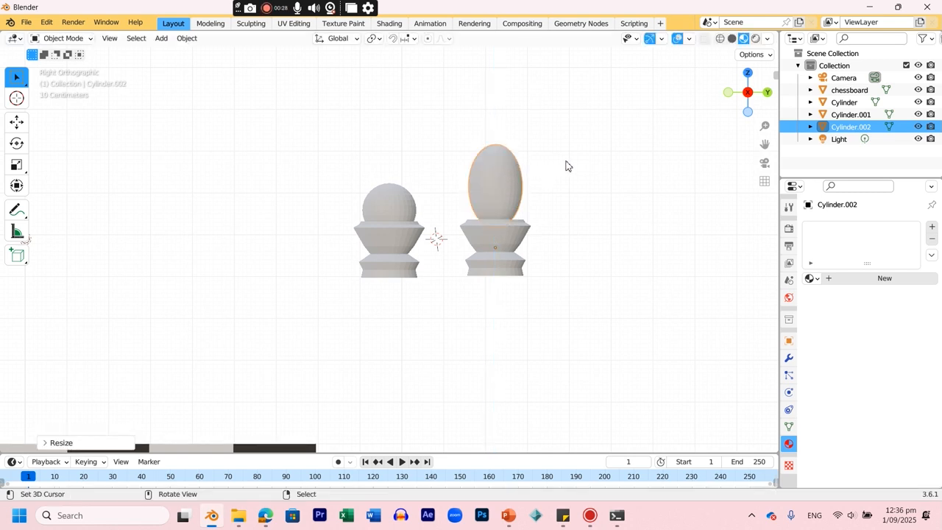
Add a UV sphere, scale it down to a small ball, and place it on the tip of the egg-shaped head.
key("shift+a")
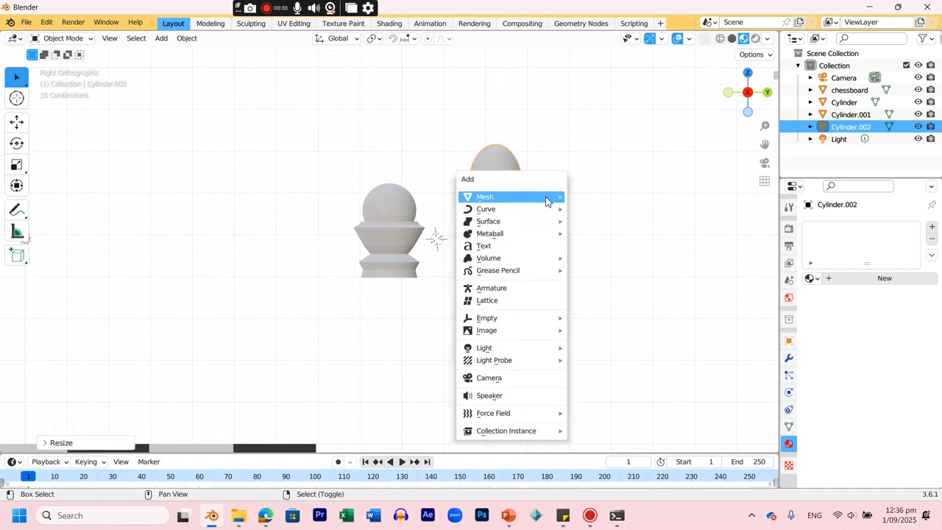
mouse_move(546, 200)
left_click(592, 234)
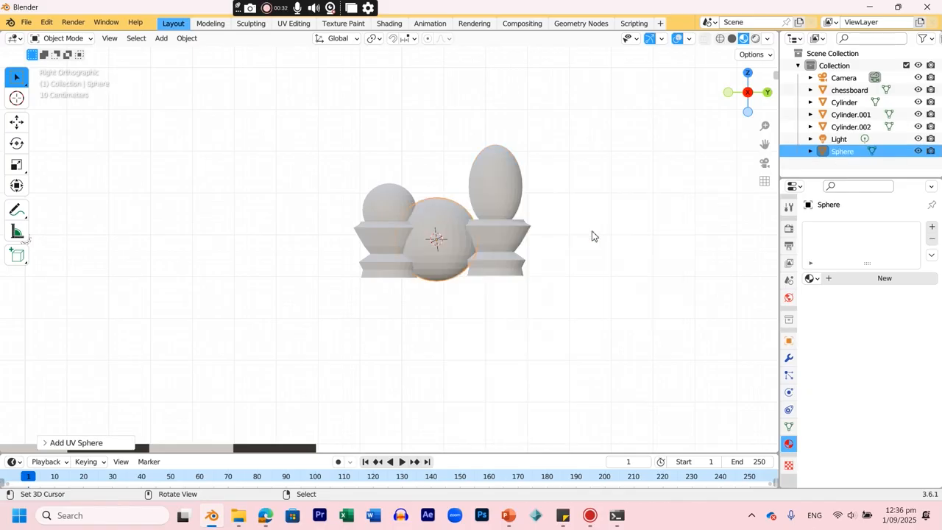
key("s")
left_click(473, 262)
key("g")
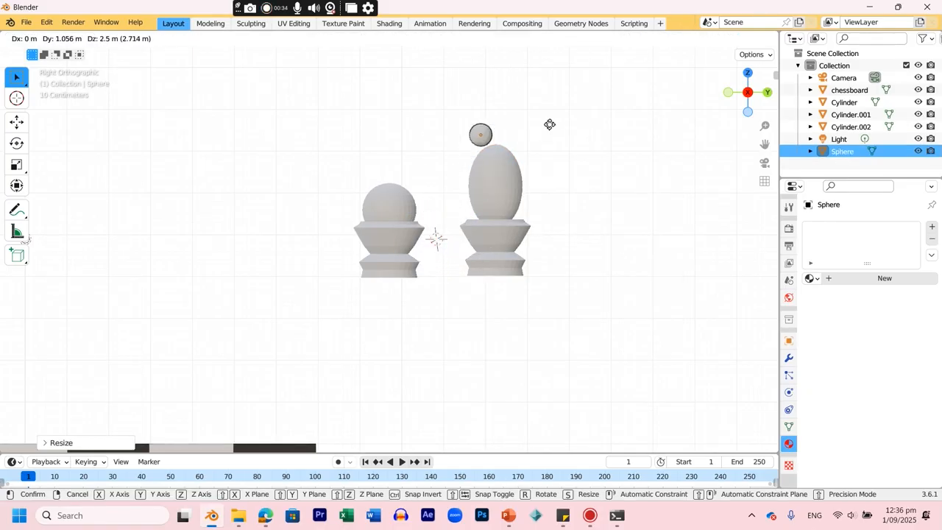
left_click(529, 171)
Enlarge the second piece's body slightly, stretch it along Z, and lower it beneath the egg-shaped head.
left_click(509, 240)
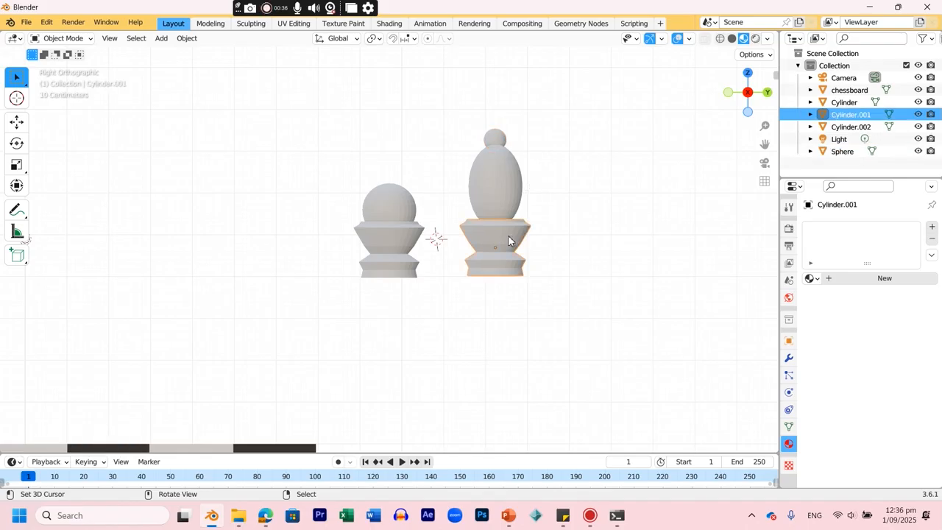
key("s")
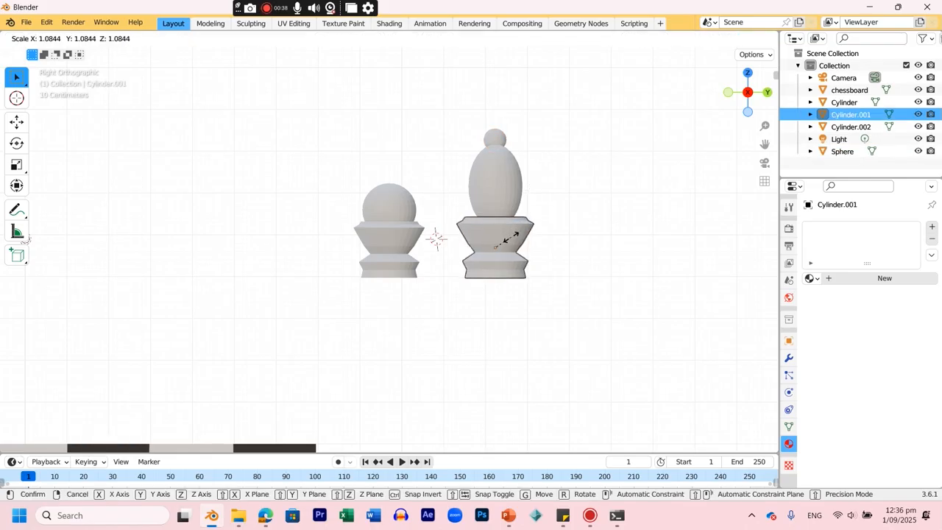
left_click(510, 239)
key("s")
key("z")
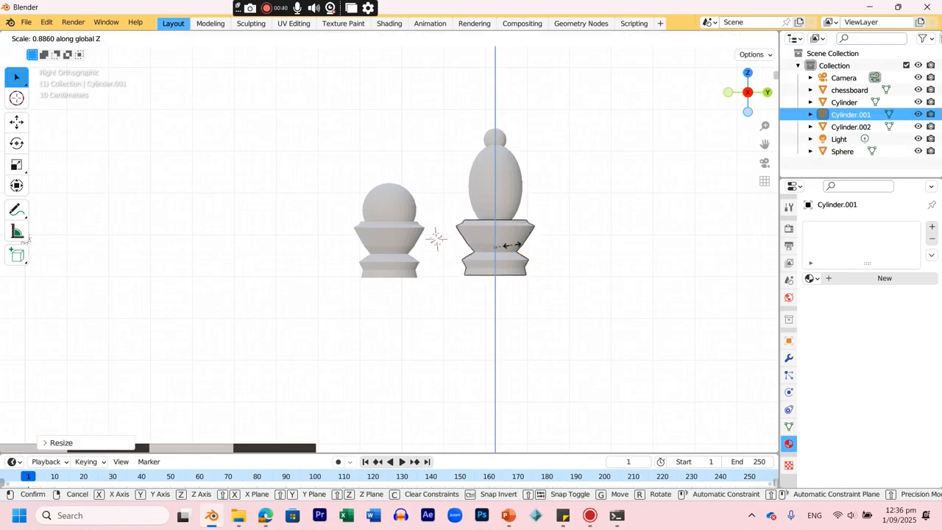
left_click(505, 227)
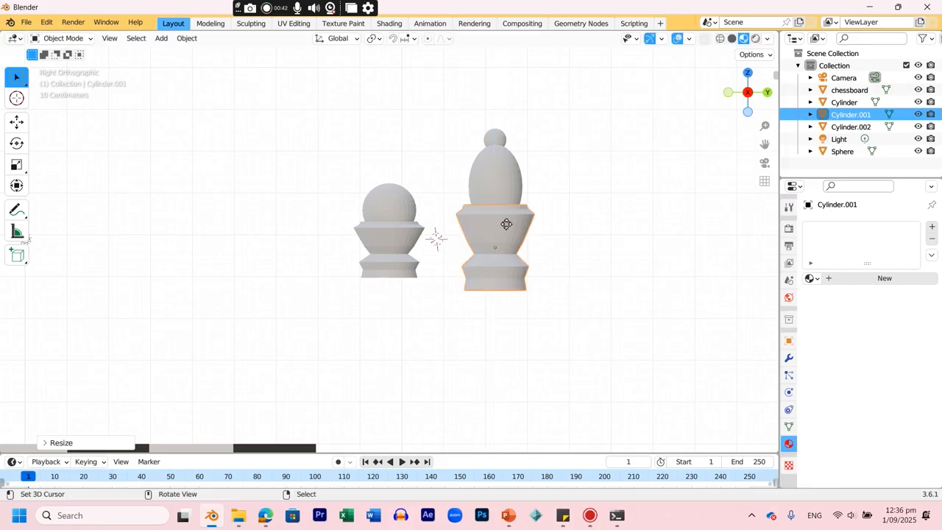
key("g")
left_click(505, 231)
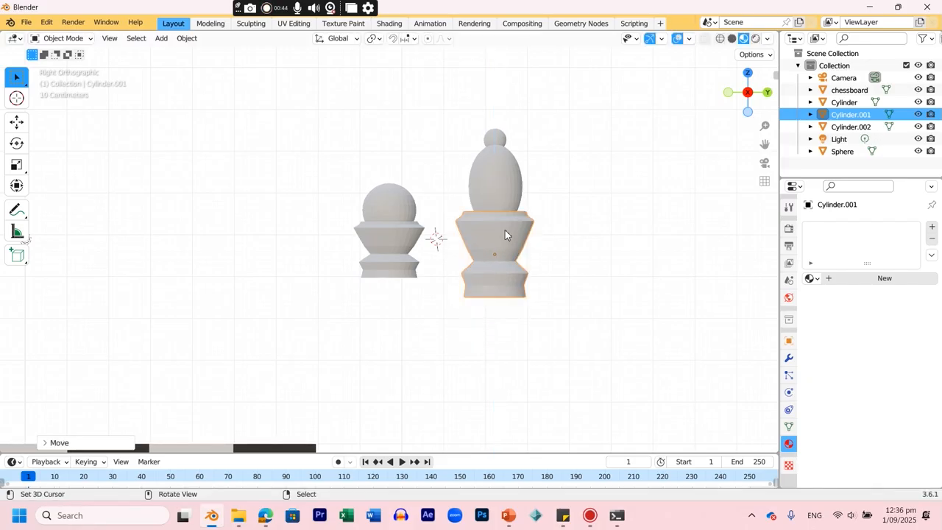
Centre the small ball over the second piece's head in the top view.
key("KP_7")
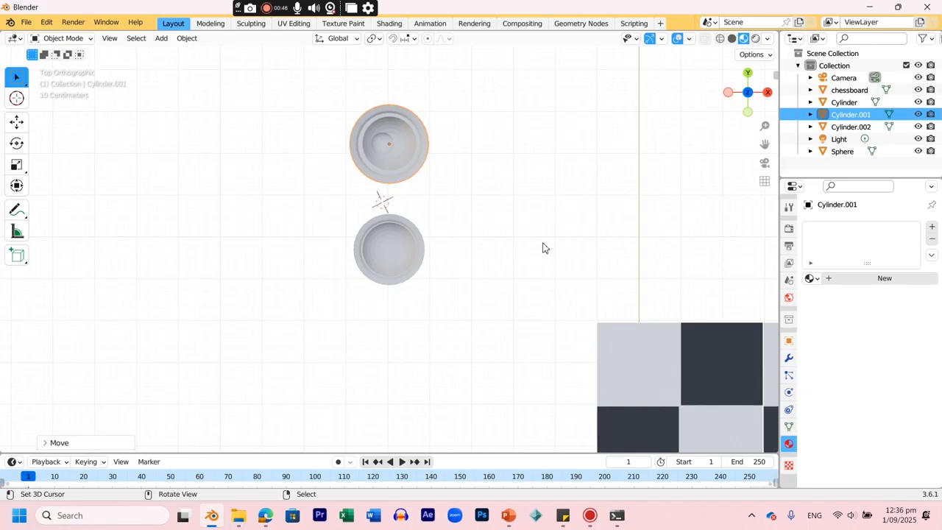
left_click(377, 141)
key("g")
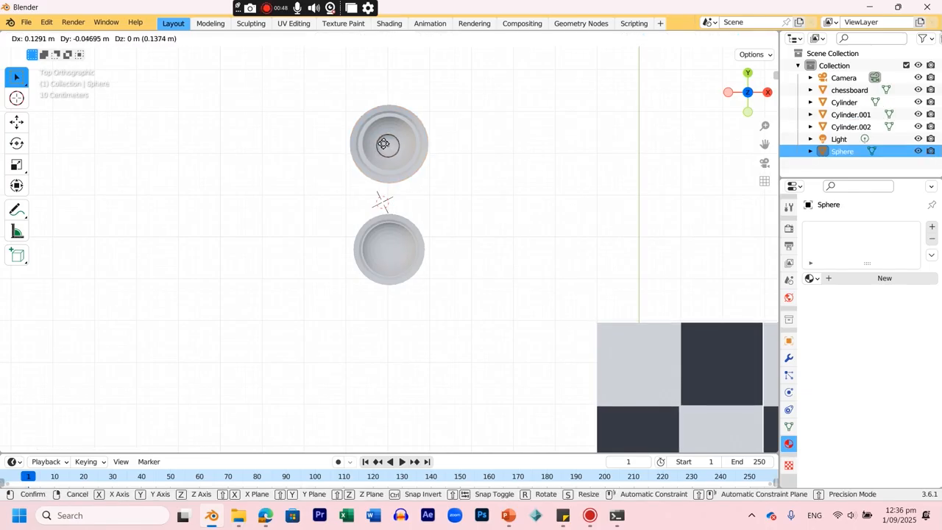
left_click(384, 144)
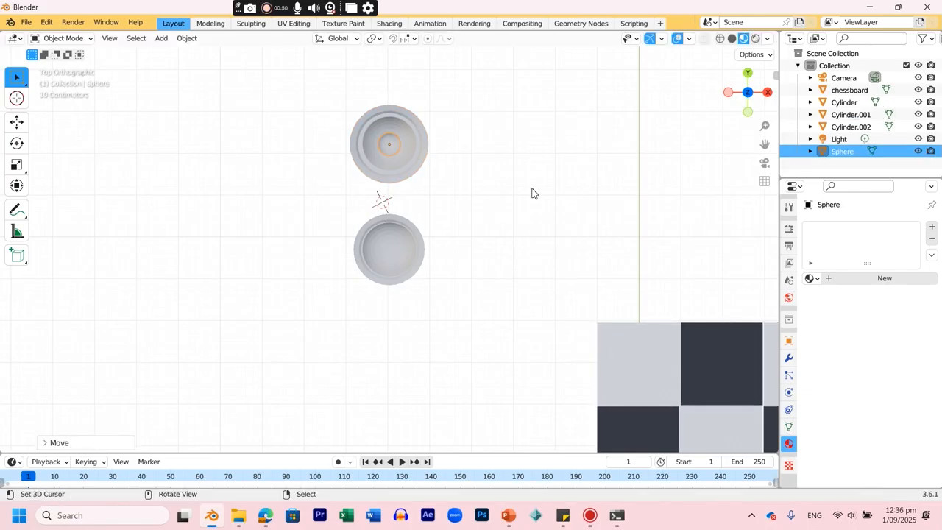
Add a cube beside the second piece, scale it down, and flatten it along Z into a thin slab.
key("KP_3")
left_click(619, 117)
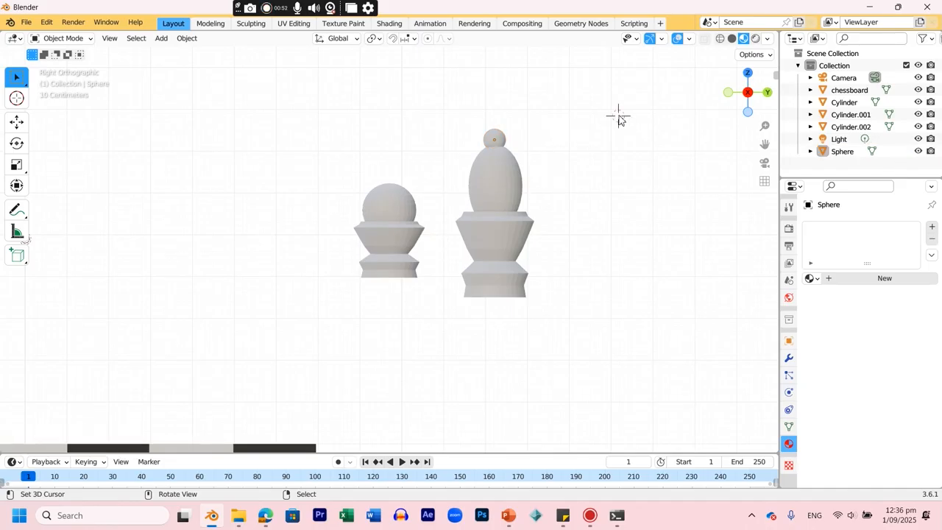
key("shift+a")
mouse_move(613, 116)
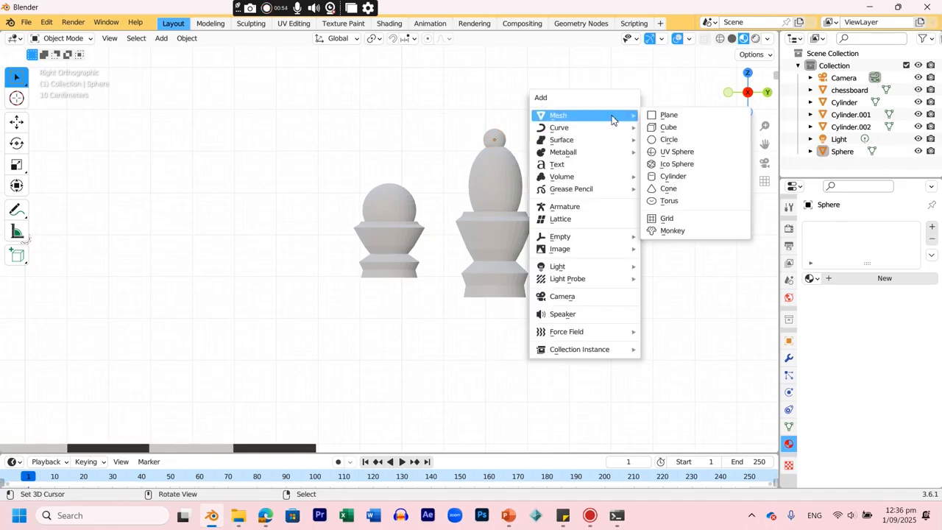
left_click(666, 129)
key("s")
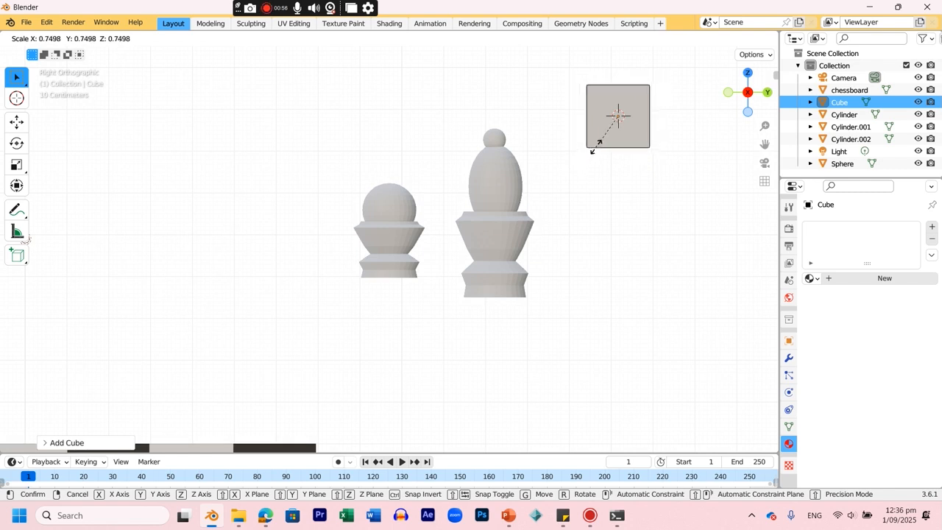
left_click(605, 140)
key("s")
key("z")
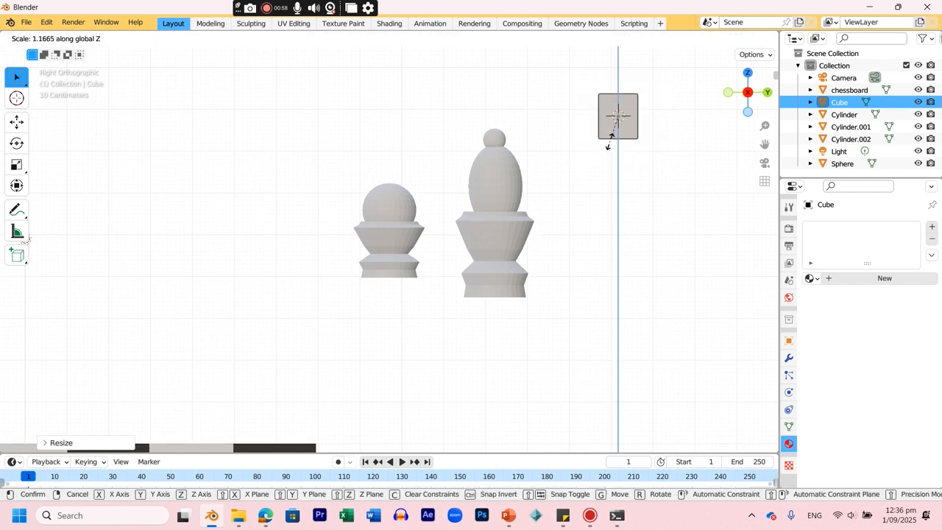
left_click(618, 124)
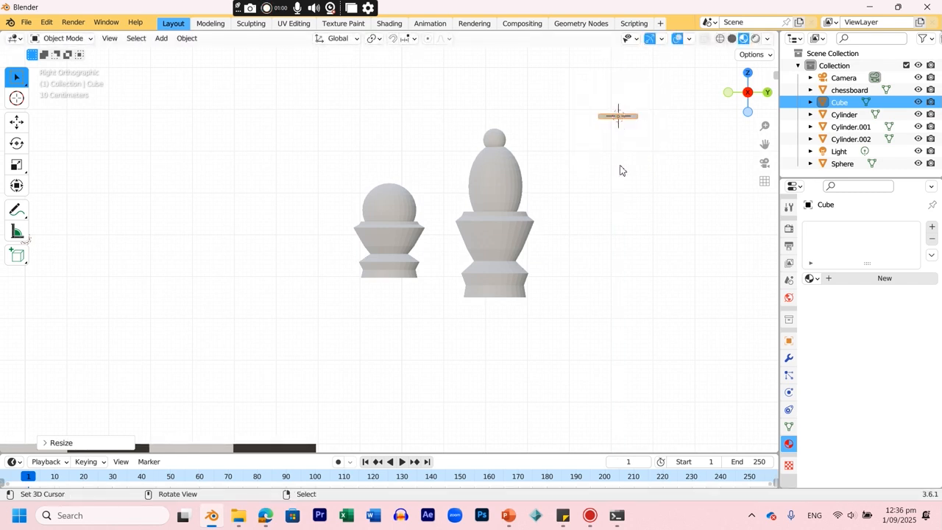
key("KP_5")
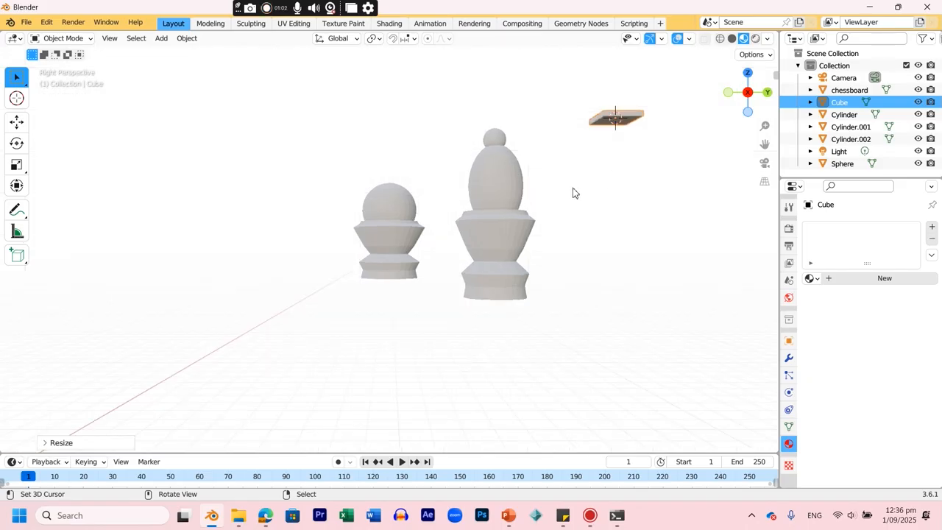
key("KP_5")
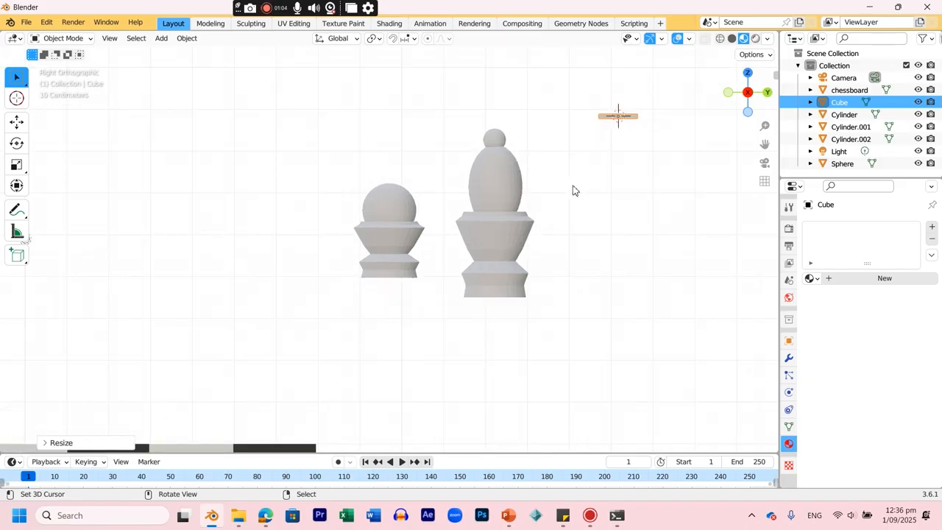
Move the slab into the upper side of the egg-shaped head, tilt it diagonally, and align it with the head's centre from above.
key("g")
left_click(444, 238)
key("r")
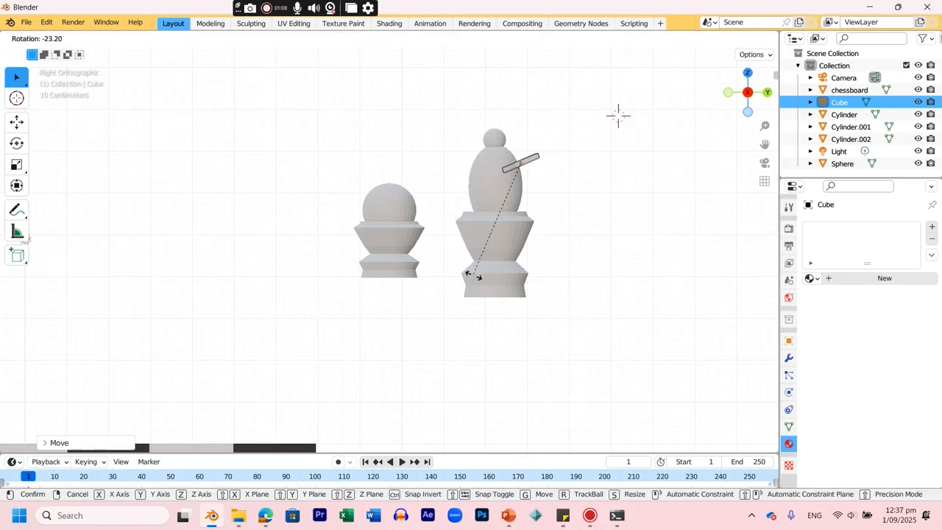
left_click(490, 301)
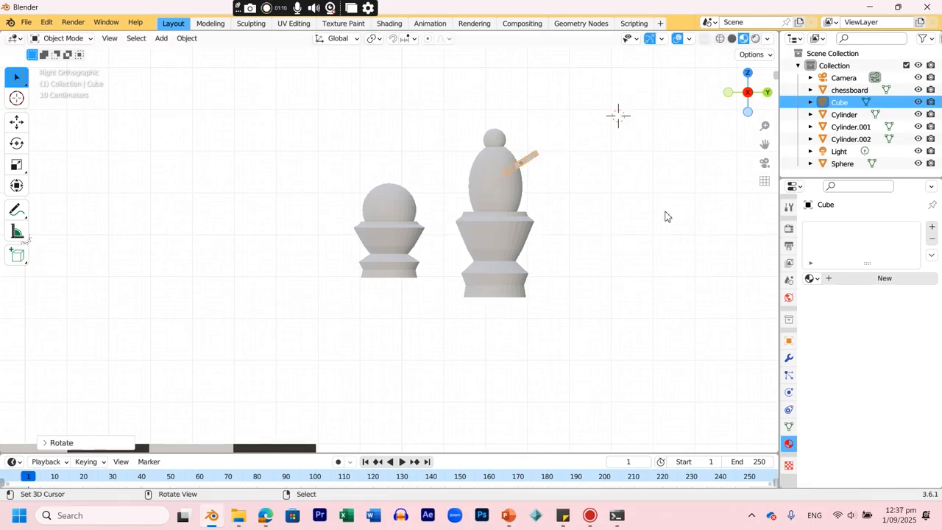
key("KP_7")
key("g")
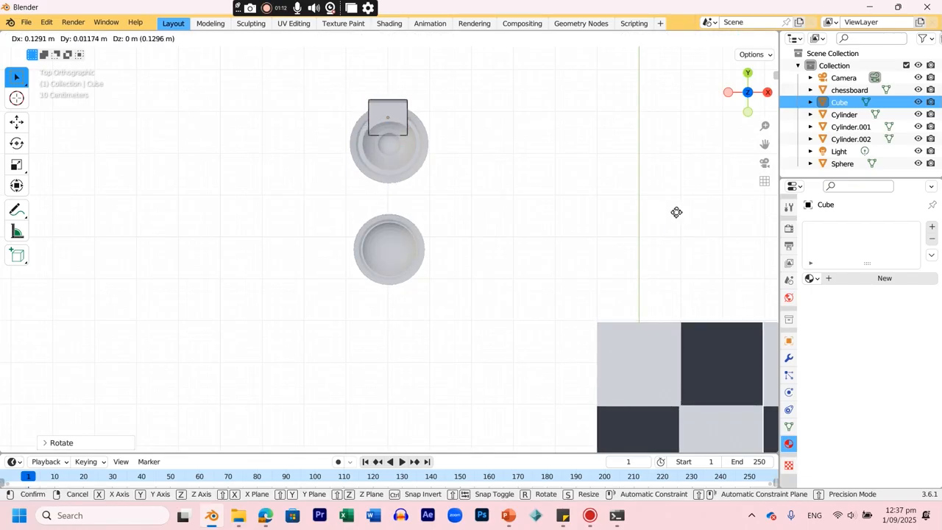
left_click(670, 211)
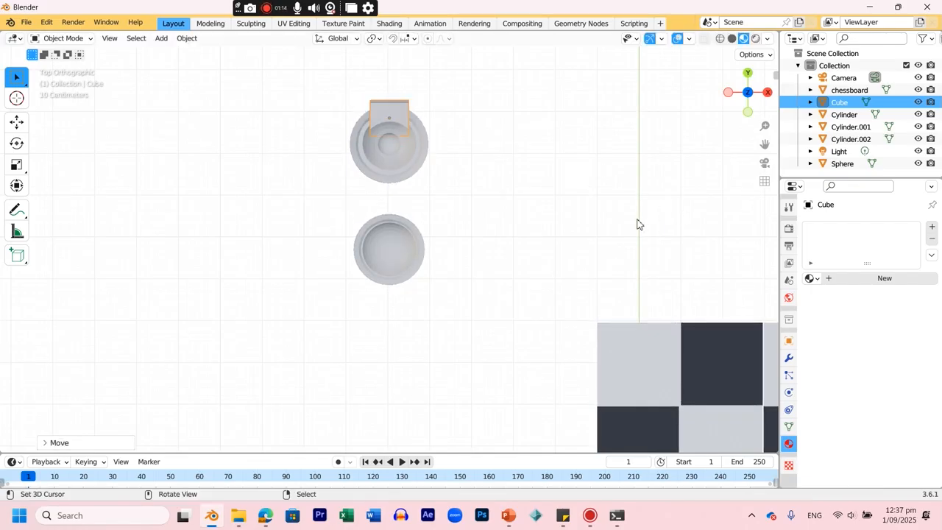
Join the small ball, egg-shaped head and body of the second piece into one object.
key("KP_3")
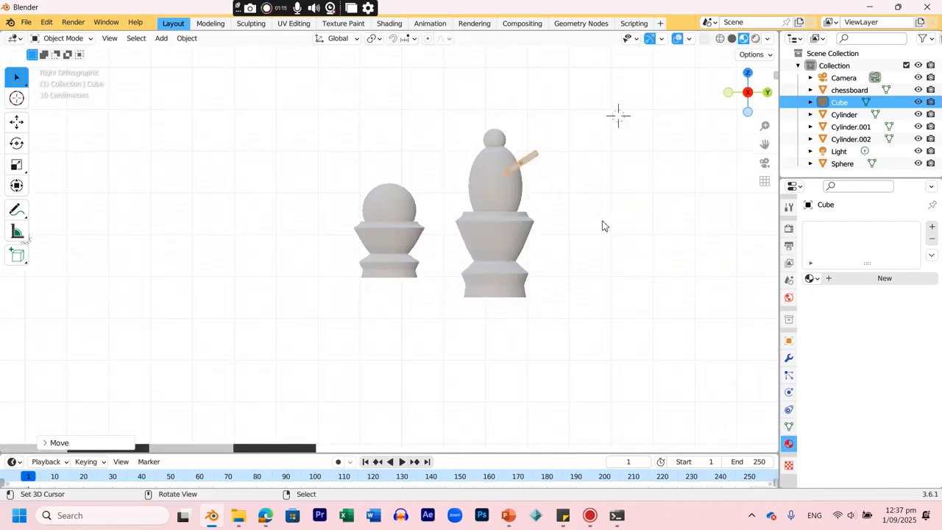
left_click(503, 188)
left_click(503, 188)
left_click(492, 206, "shift")
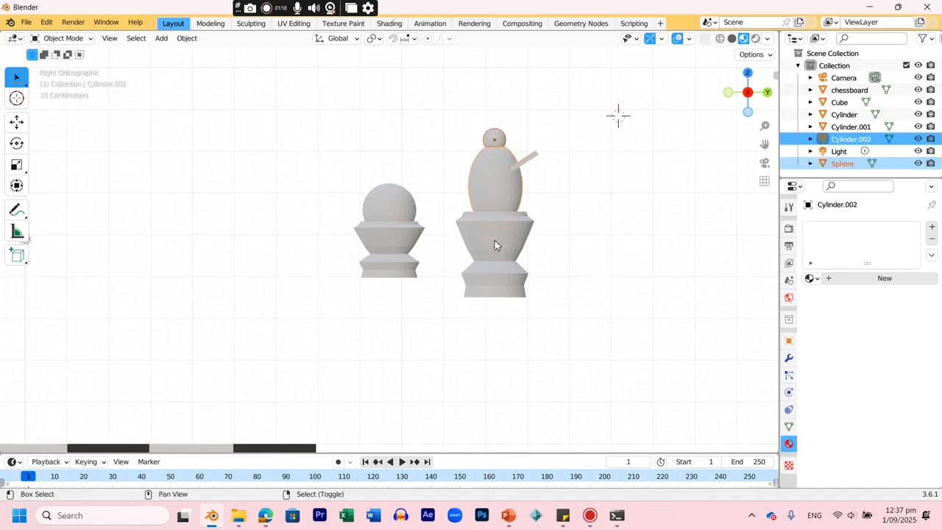
left_click(494, 239, "shift")
key("ctrl+j")
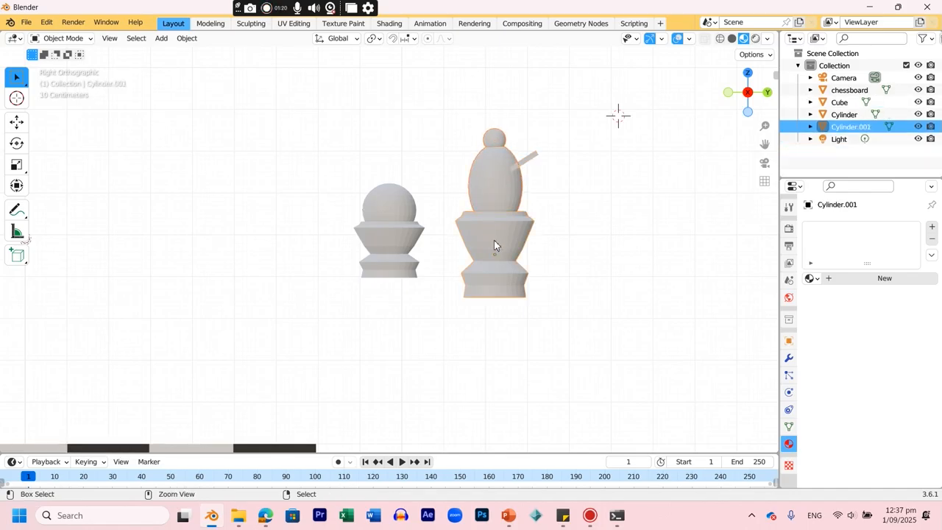
Cut a notch in the bishop's head with a Boolean Difference modifier using the Cube slab, and apply the modifier.
left_click(794, 363)
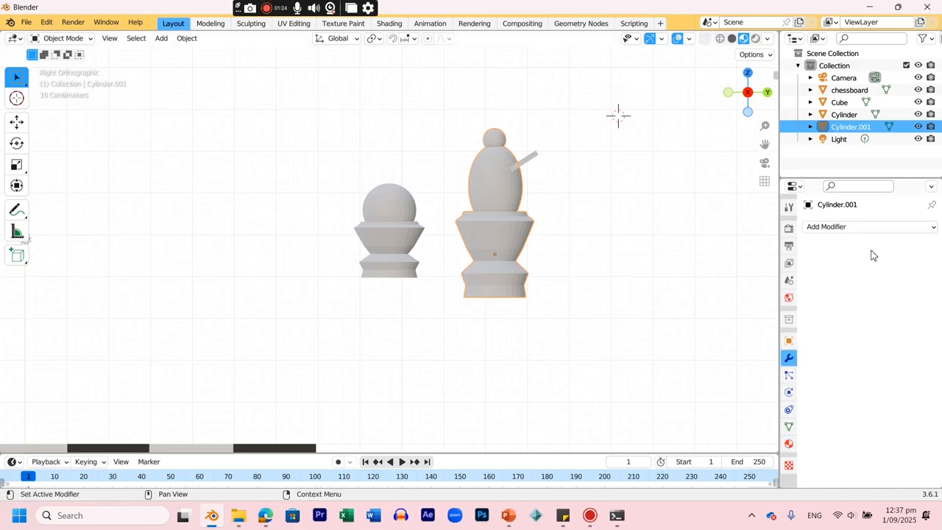
left_click(860, 227)
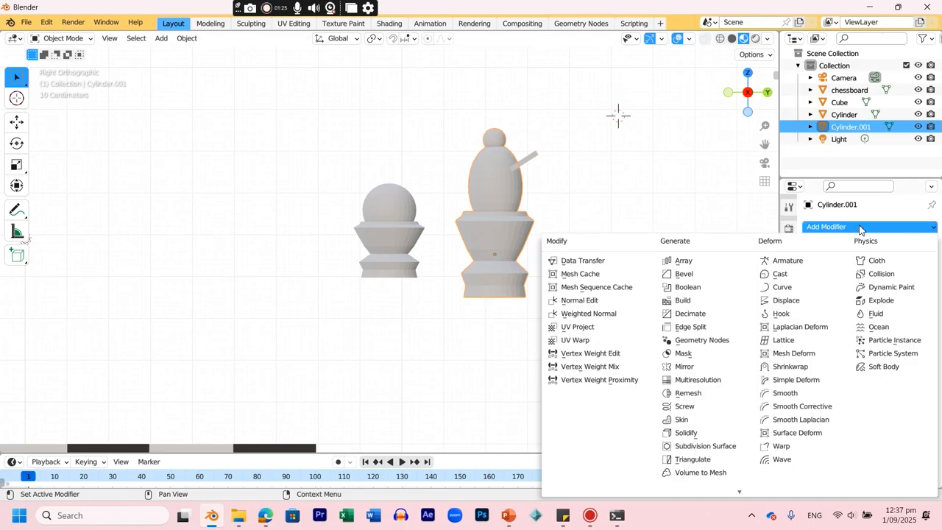
left_click(684, 287)
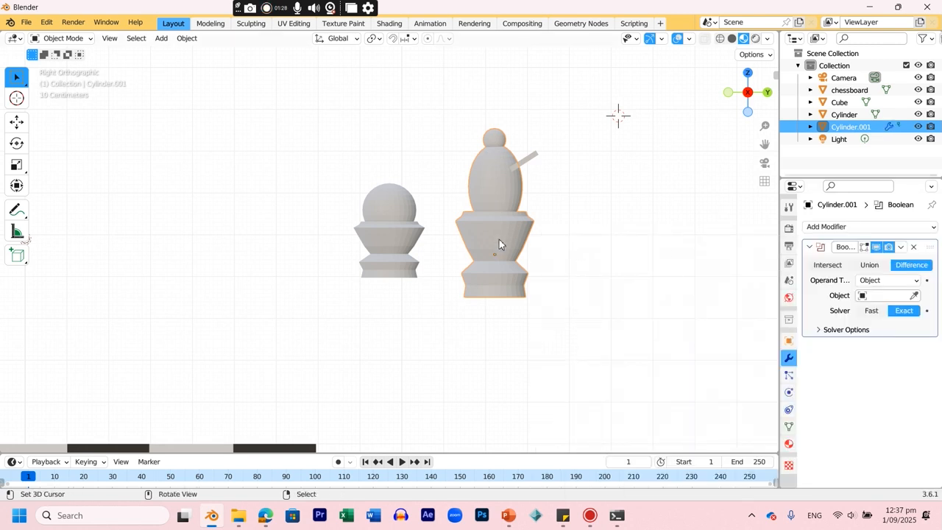
left_click(914, 296)
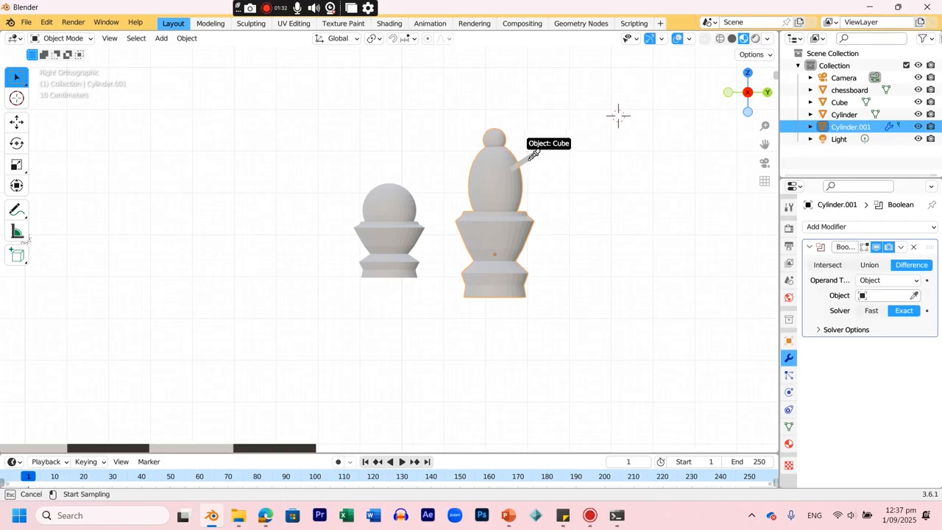
left_click(533, 155)
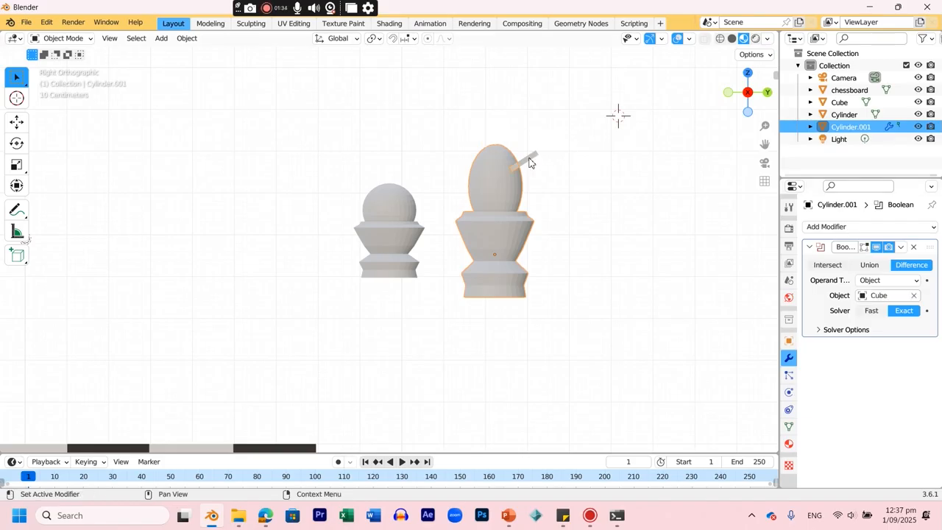
left_click(901, 247)
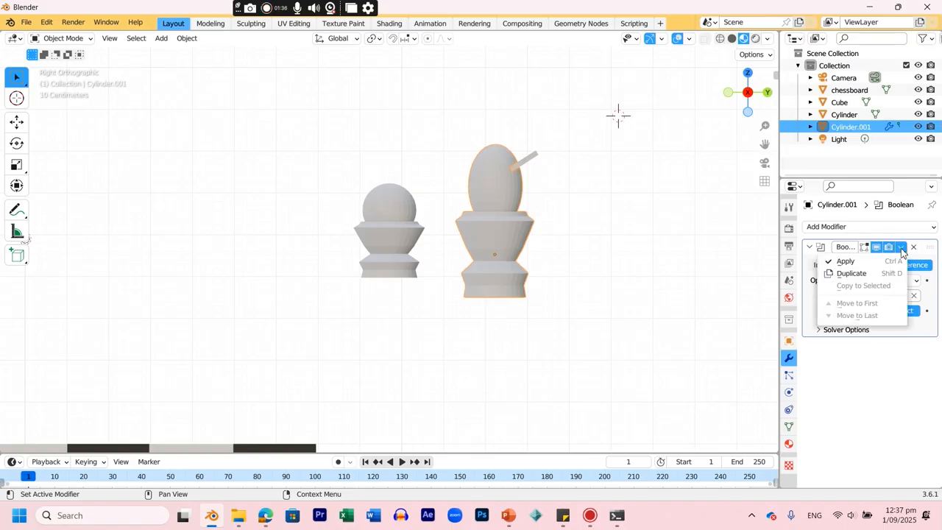
left_click(858, 266)
Move the cutting slab clear of the bishop and delete it.
left_click(533, 163)
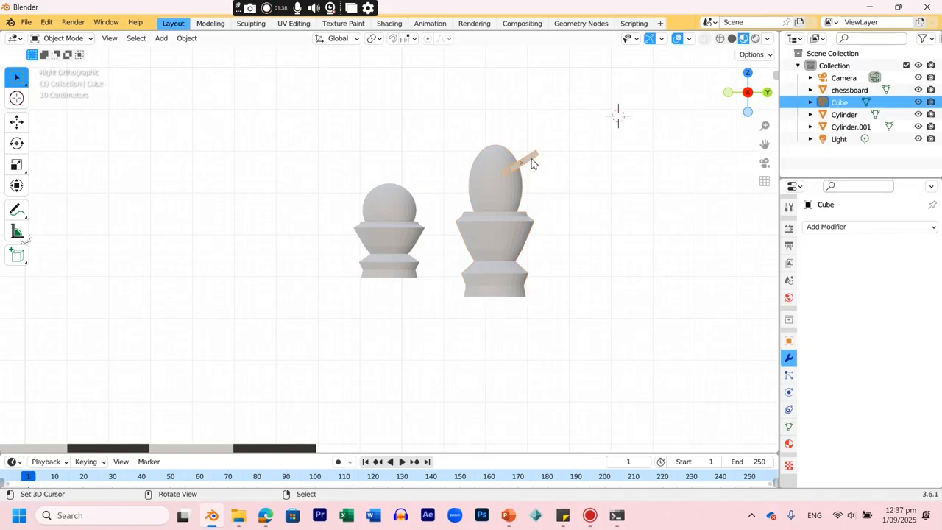
key("g")
left_click(608, 184)
middle_click_drag(547, 191, 487, 189)
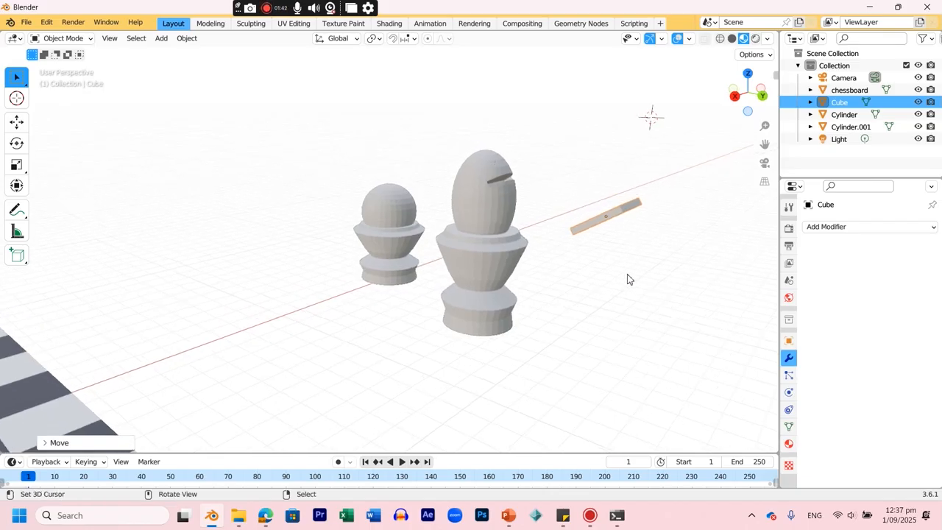
key("x")
left_click(594, 219)
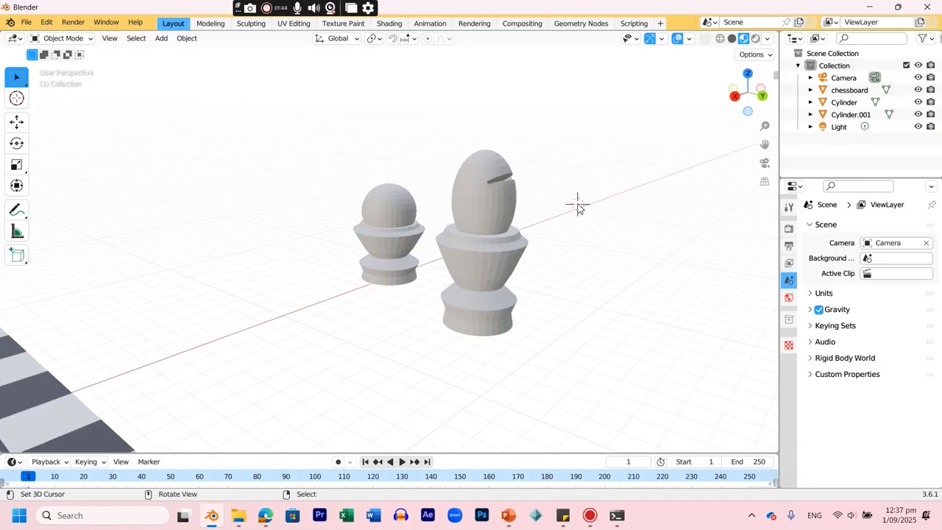
Add a new UV sphere beside the bishop and scale it down to a small ball.
key("shift+a")
left_click(633, 240)
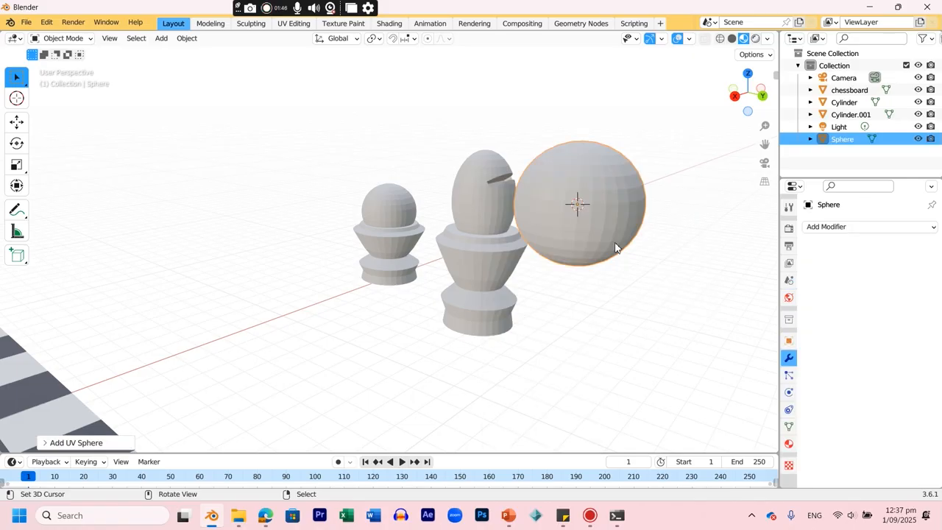
key("s")
left_click(576, 214)
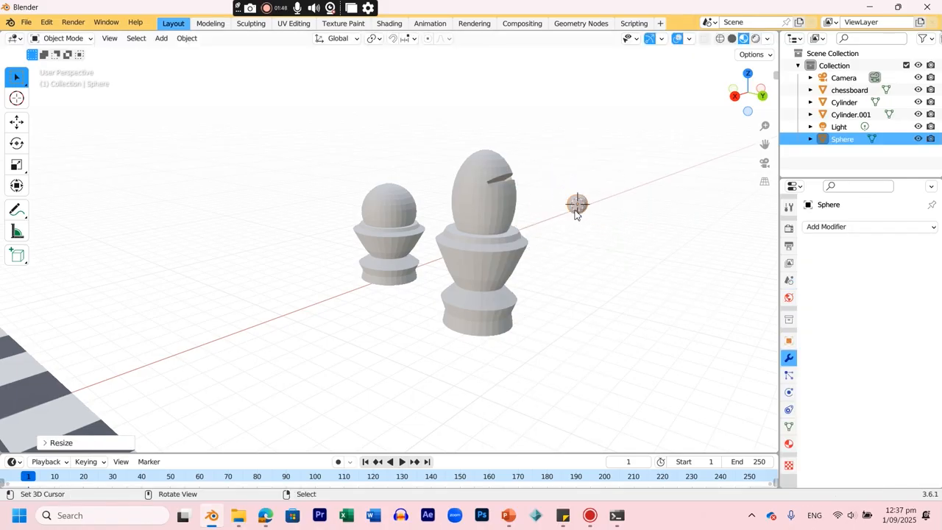
Place the small ball on the tip of the bishop's notched head and centre it in the top view.
key("KP_3")
key("g")
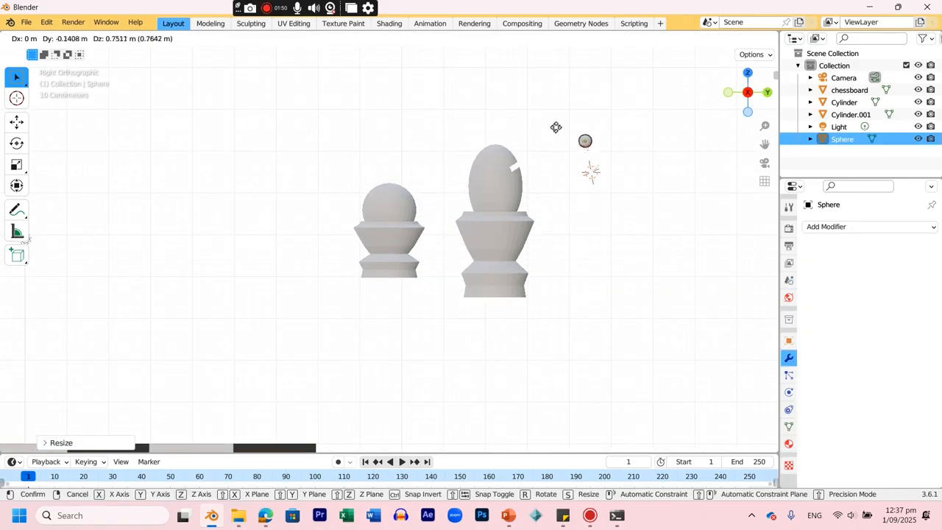
left_click(479, 179)
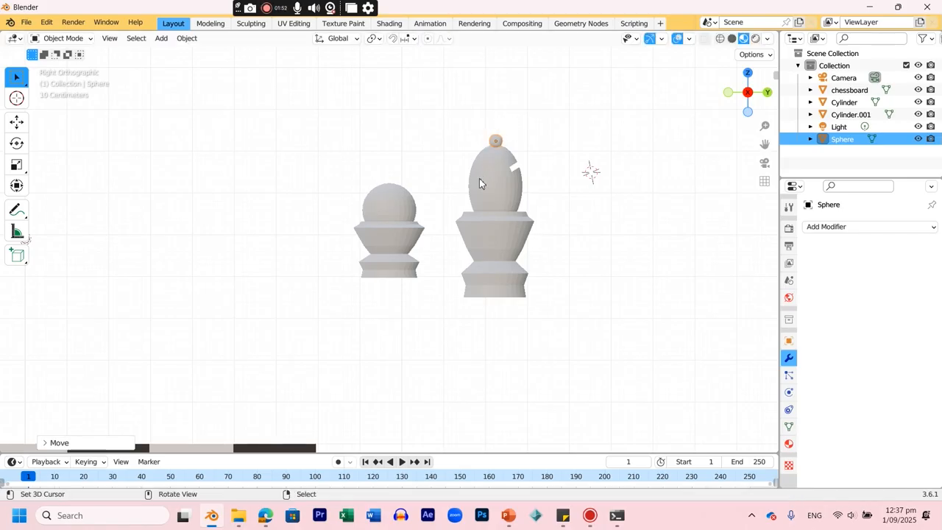
key("KP_7")
key("g")
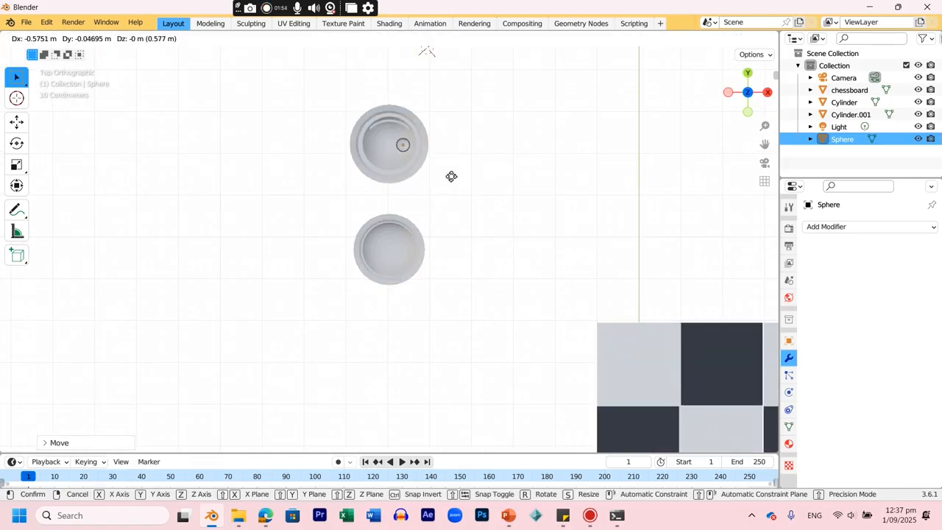
left_click(446, 181)
Join the small ball and the bishop into one object.
left_click(415, 161, "shift")
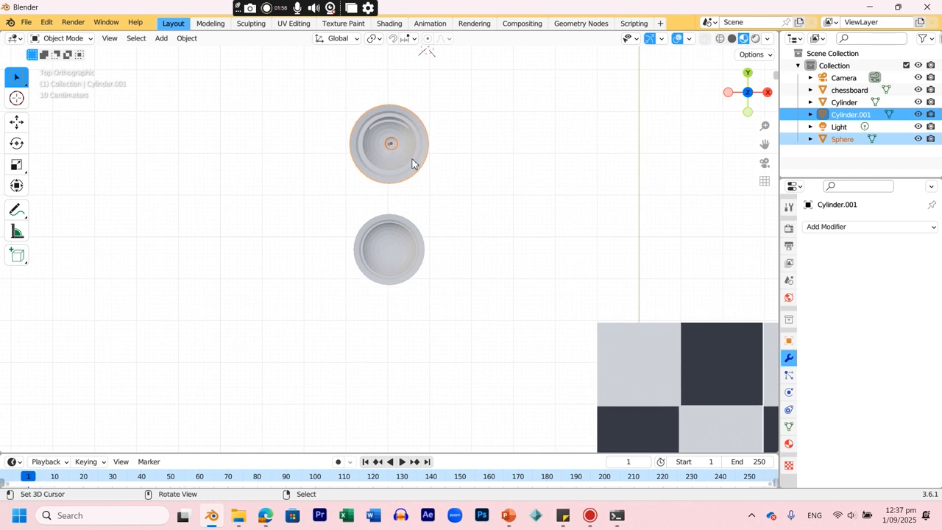
key("ctrl+j")
middle_click_drag(446, 165, 317, 37)
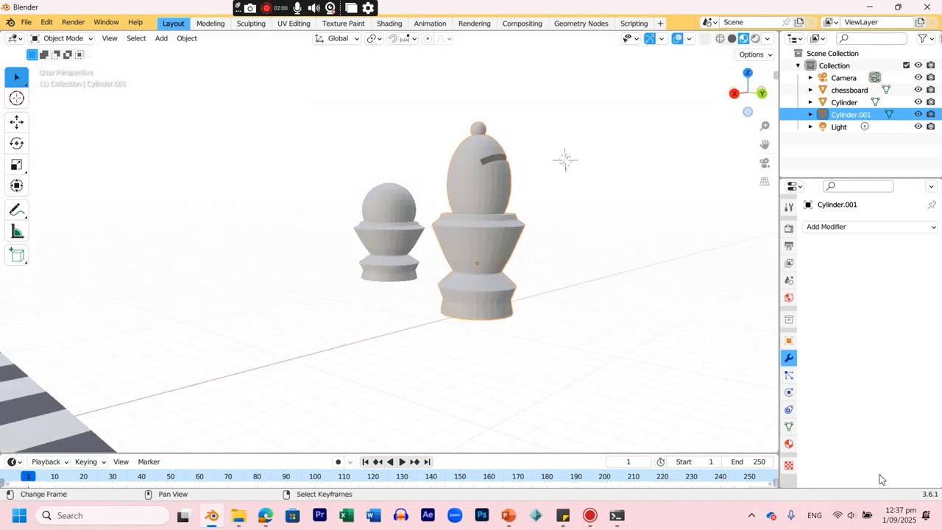
middle_click_drag(662, 263, 693, 259)
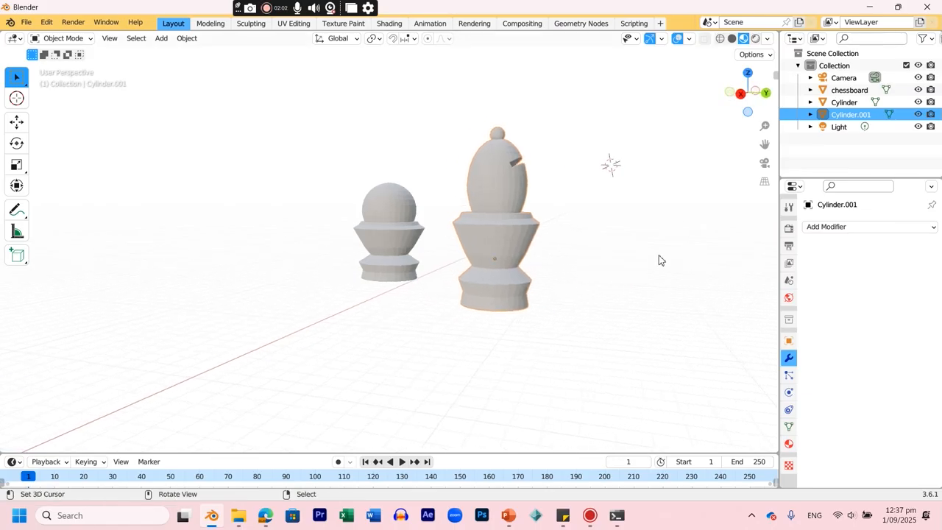
left_click(658, 252)
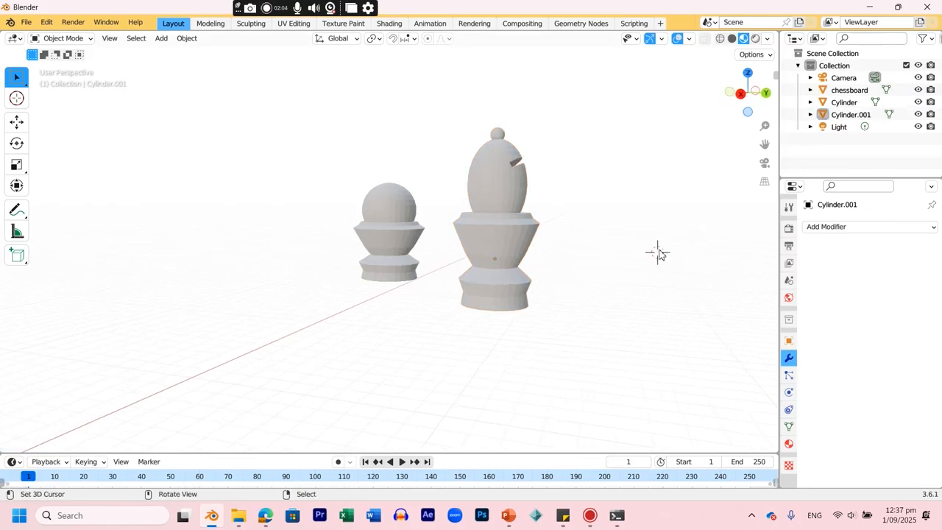
key("shift+s")
left_click(519, 147)
left_click(494, 256)
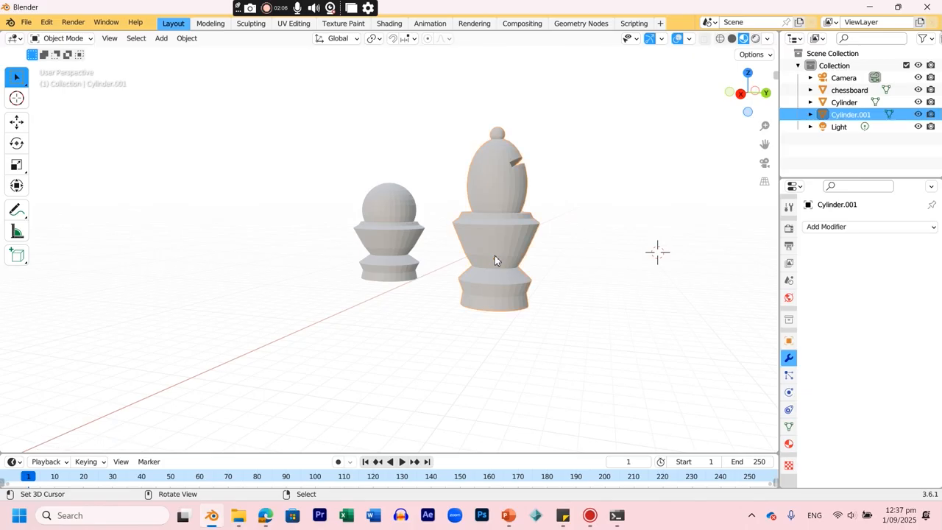
Duplicate the pawn, place the copy on the side away from the bishop, and scale it up slightly.
left_click(380, 236)
key("shift+d")
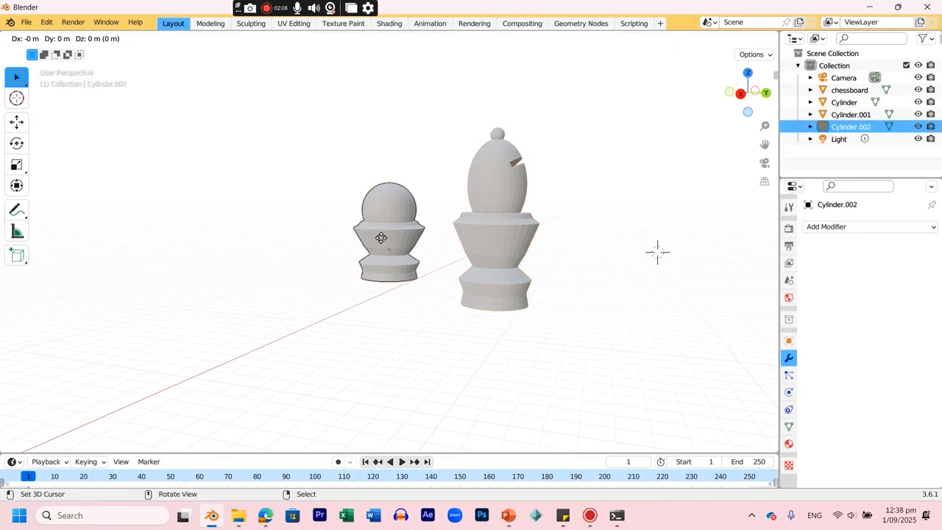
left_click(228, 235)
key("s")
left_click(228, 193)
Separate the sphere head from the enlarged pawn copy's base and delete it.
key("Tab")
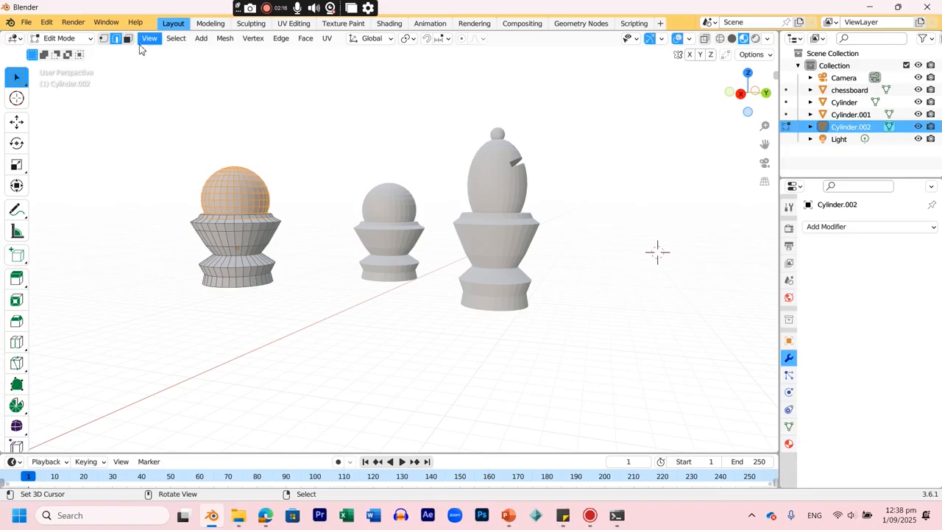
key("p")
left_click(223, 158)
left_click(73, 39)
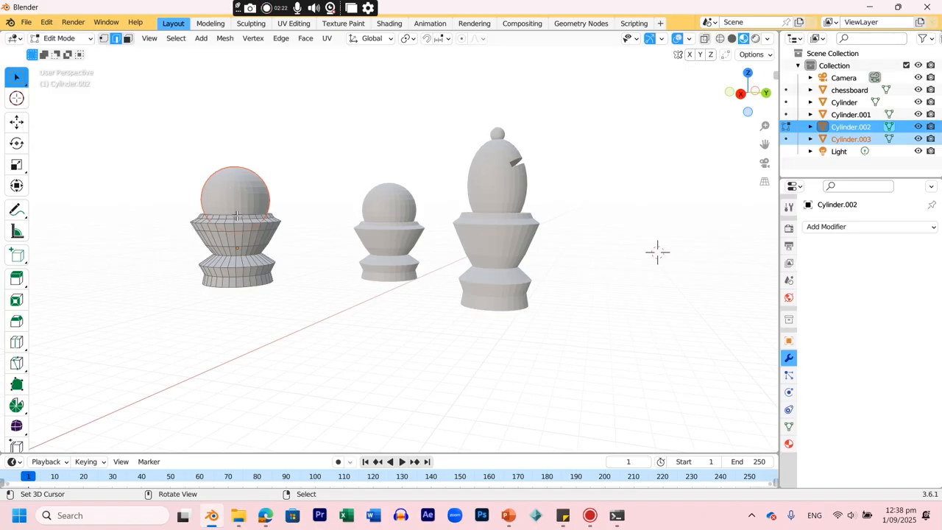
left_click(68, 41)
left_click(63, 51)
left_click(243, 182)
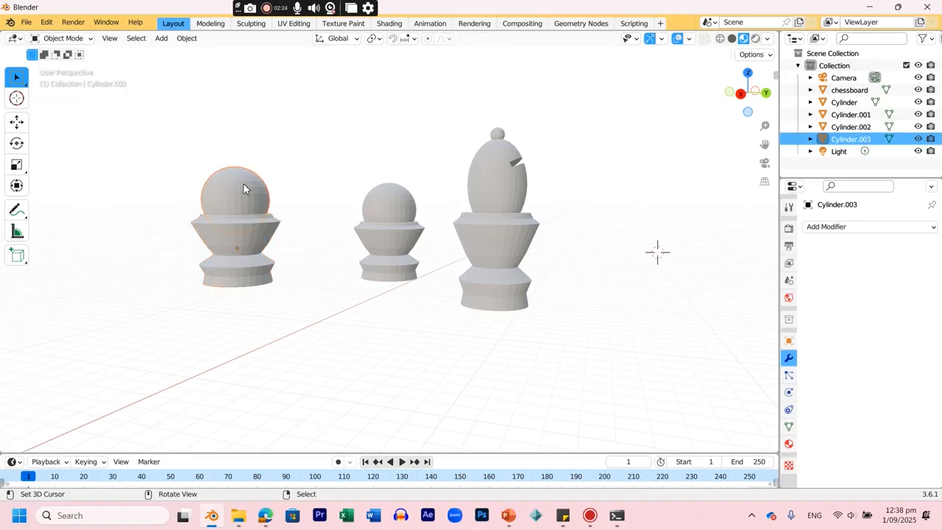
key("Delete")
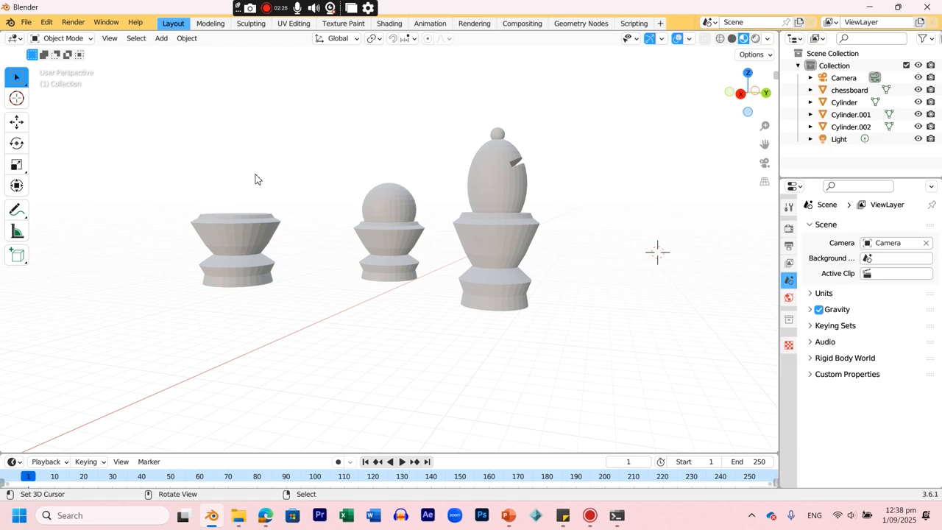
Add a cylinder, centre it over the headless base in the top view, and scale it down slightly.
middle_click_drag(255, 179, 241, 217)
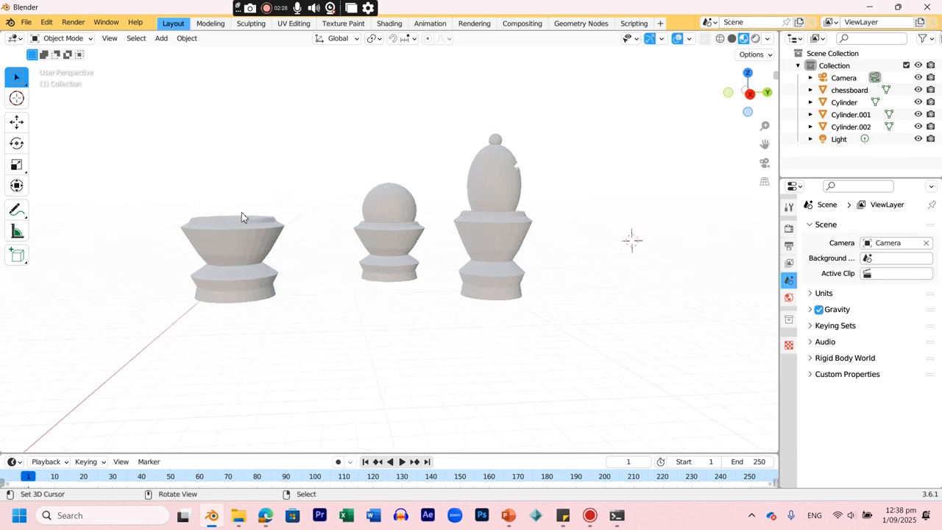
key("shift+a")
mouse_move(204, 126)
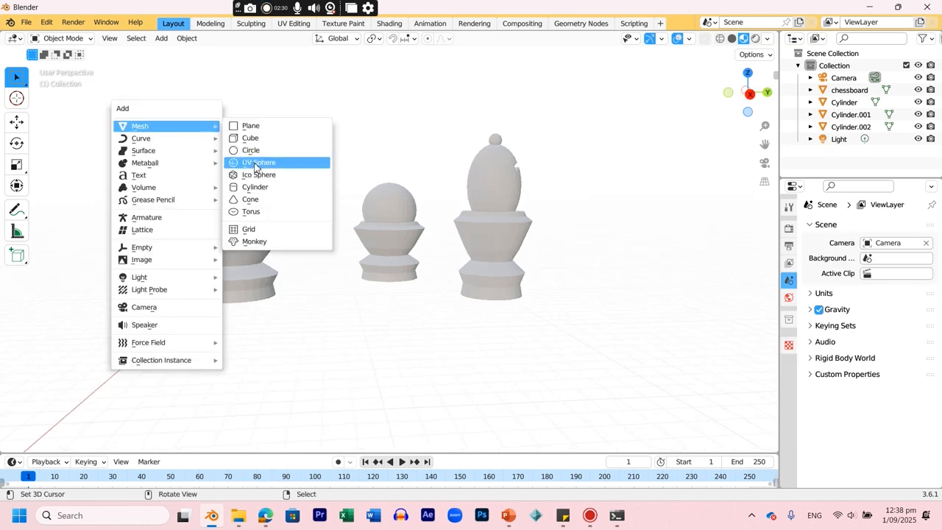
left_click(251, 187)
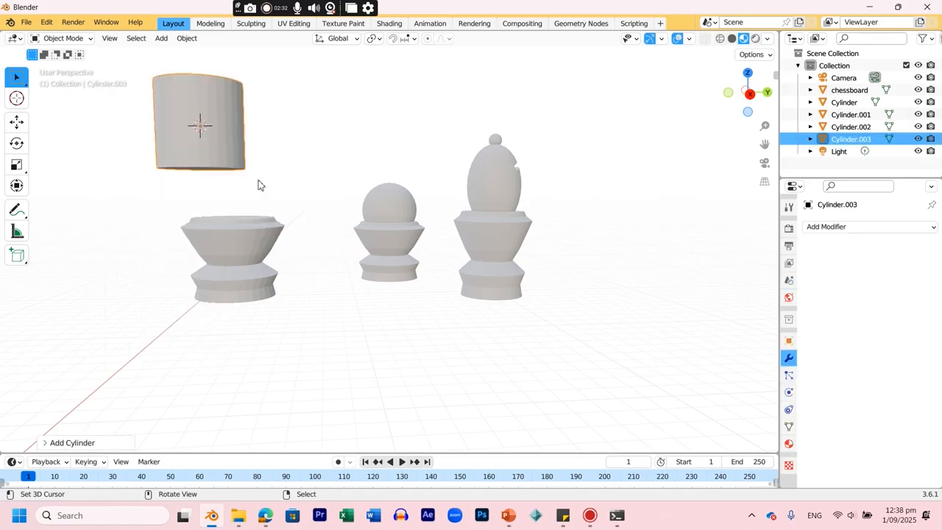
key("KP_7")
key("g")
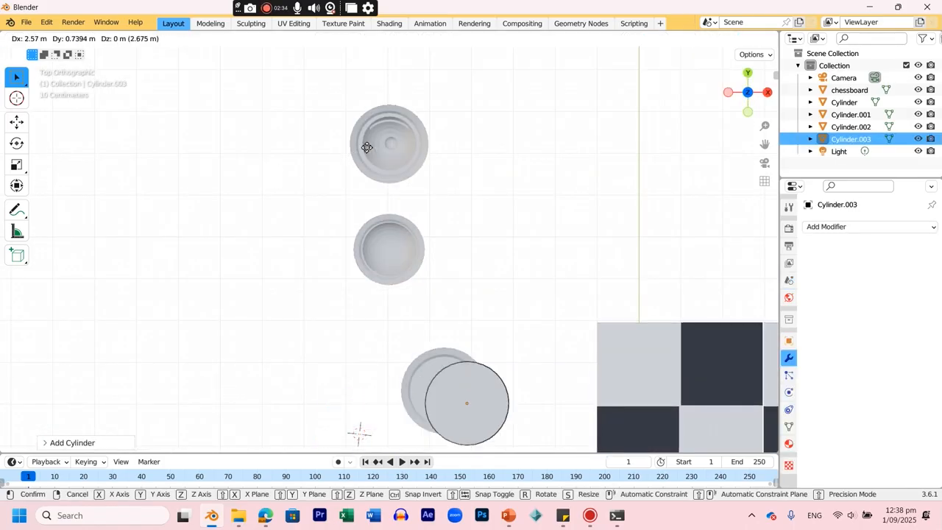
left_click(344, 138)
key("s")
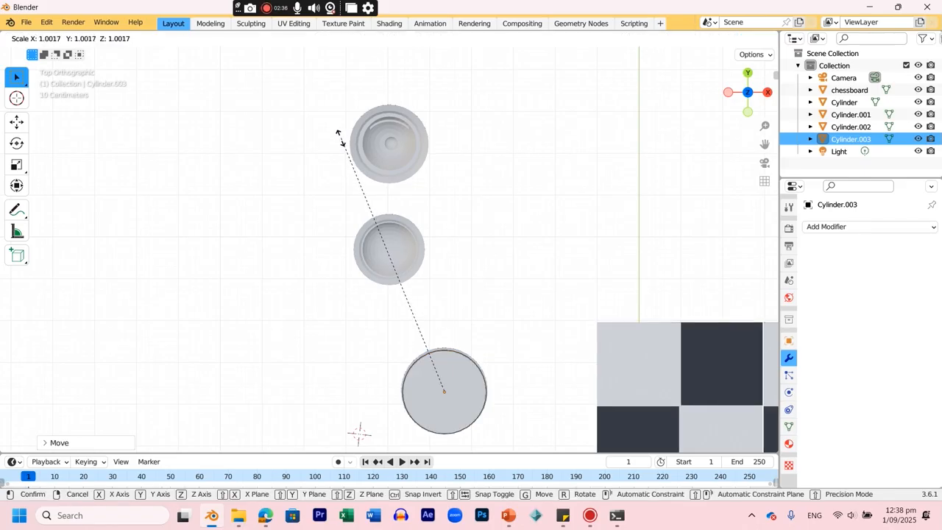
left_click(343, 166)
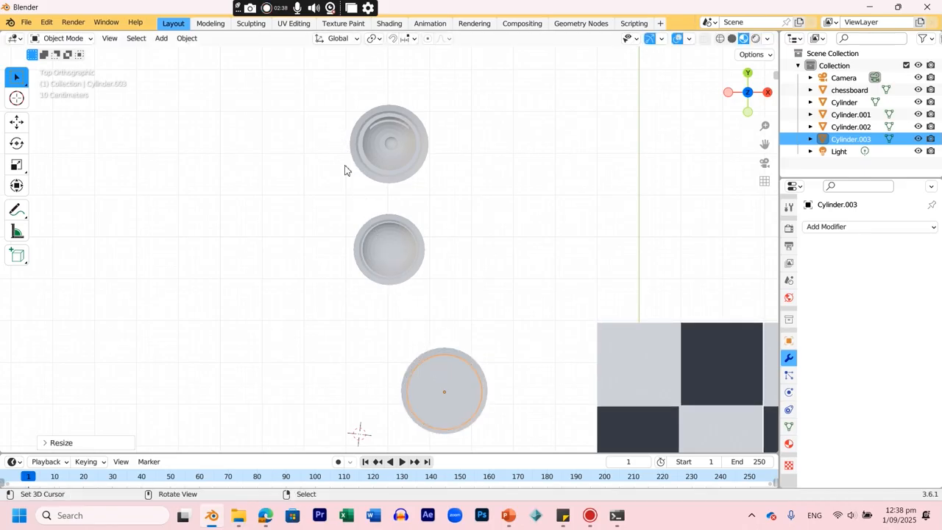
Shrink the cylinder further and seat it on top of the headless base in the side view.
key("KP_3")
key("g")
left_click(346, 218)
key("s")
left_click(321, 211)
key("g")
left_click(321, 222)
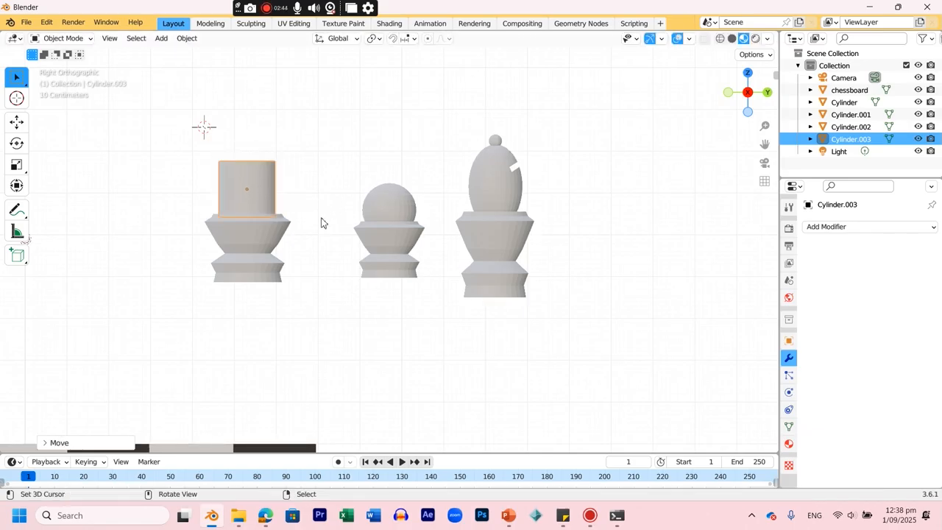
Cut a horizontal edge loop around the new cylinder, slid up close to its upper rim.
left_click(78, 39)
left_click(82, 64)
key("alt+a")
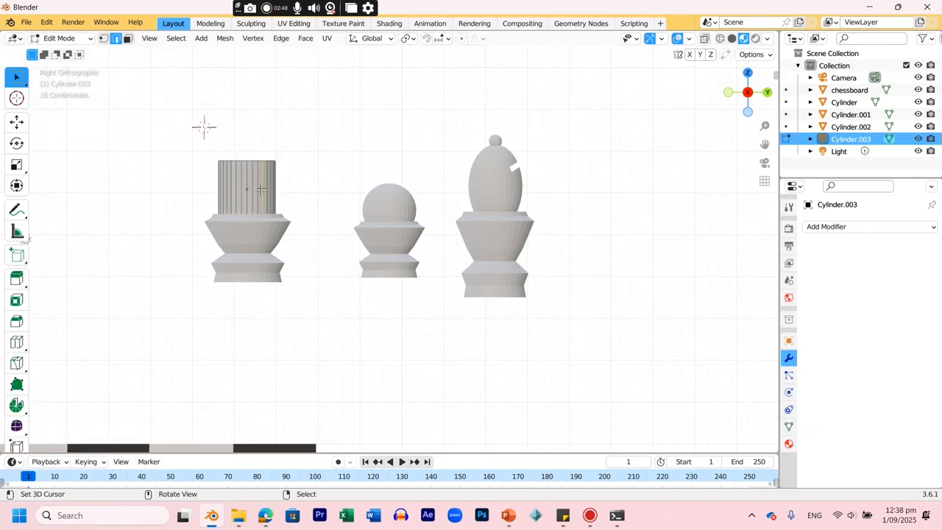
key("ctrl+r")
left_click(261, 189)
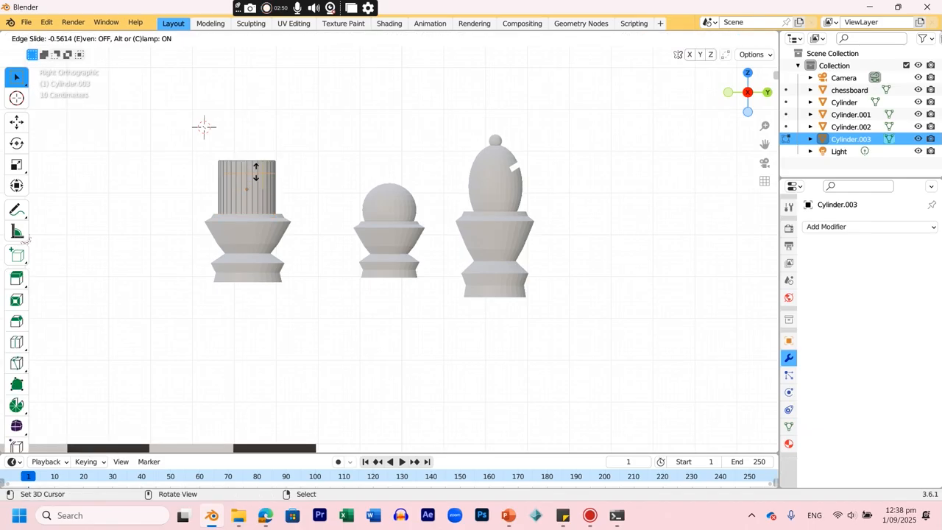
left_click(257, 168)
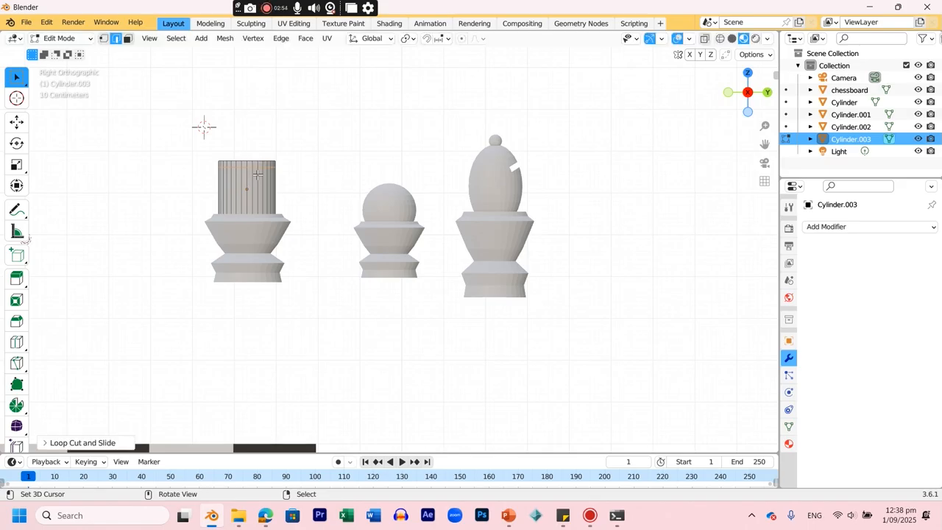
Scale the cylinder's top face inward and lower it along Z until it is level with the edge loop.
key("grave")
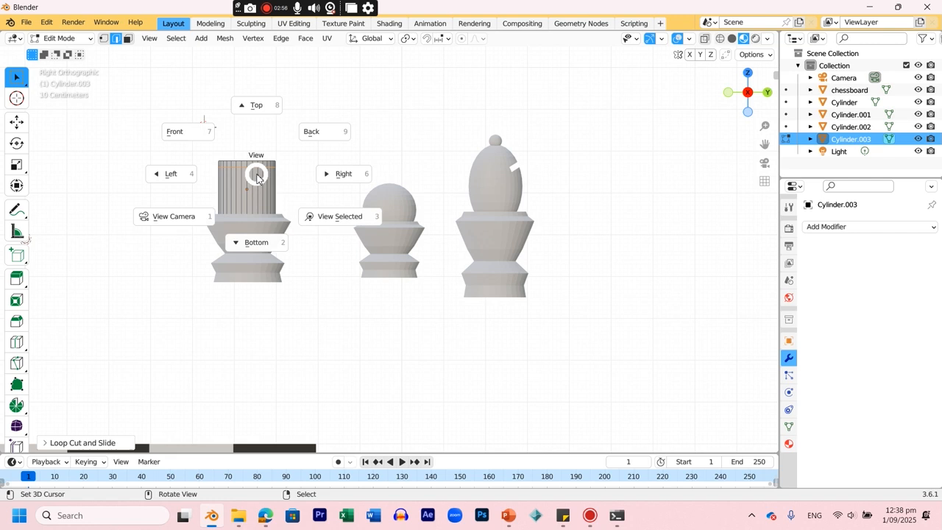
left_click(336, 216)
middle_click_drag(414, 236, 246, 112)
left_click(128, 39)
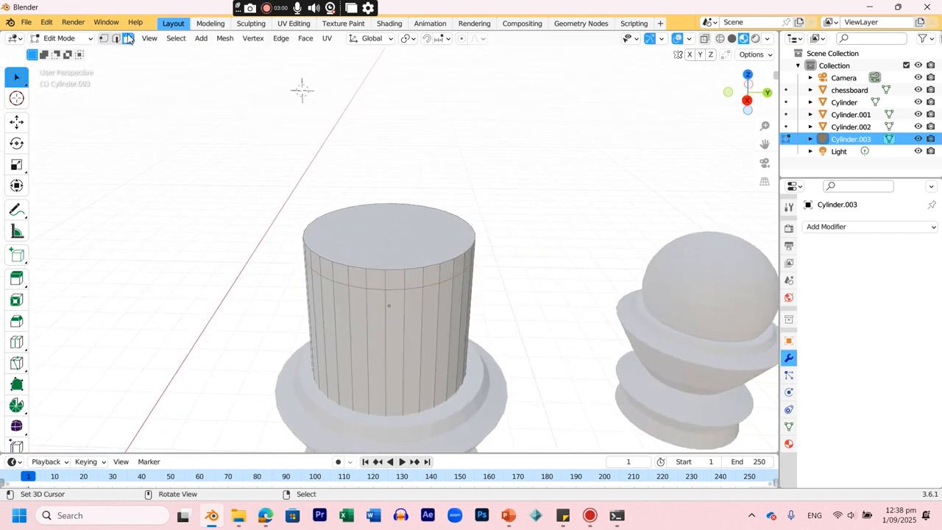
left_click(385, 240)
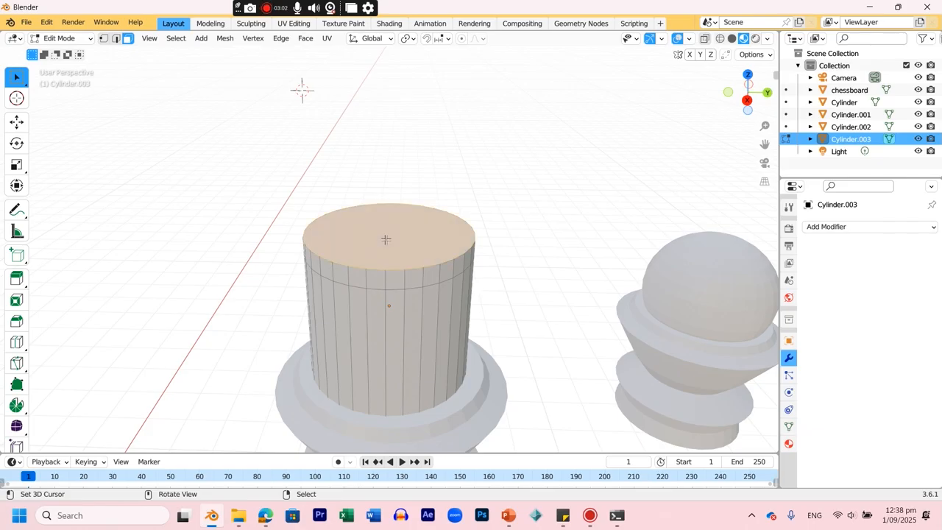
key("s")
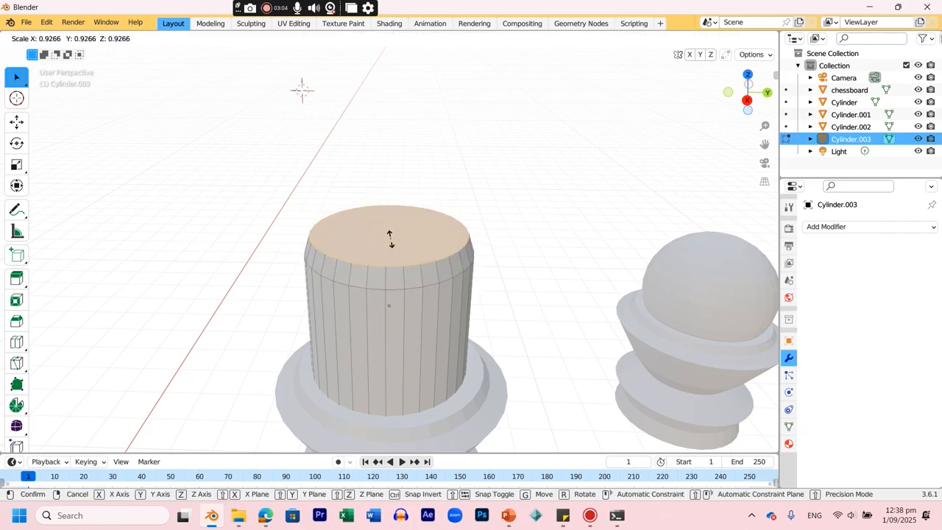
left_click(390, 238)
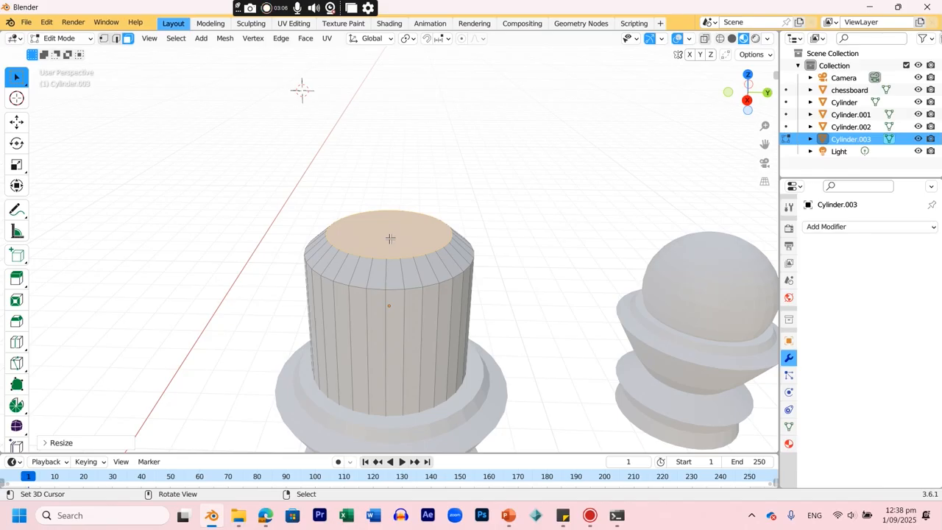
key("g")
key("z")
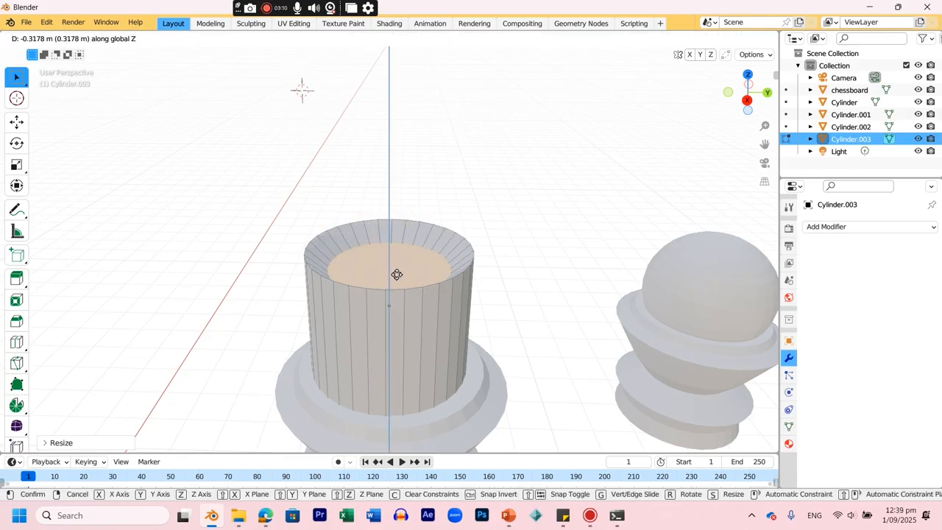
left_click(401, 257)
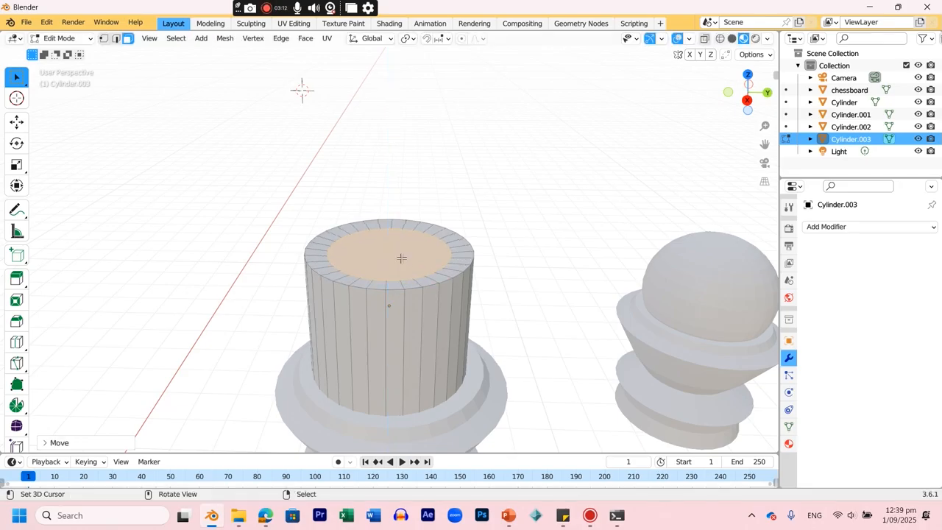
Scale the cylinder's top face inward again and adjust its height slightly along Z.
key("g")
key("z")
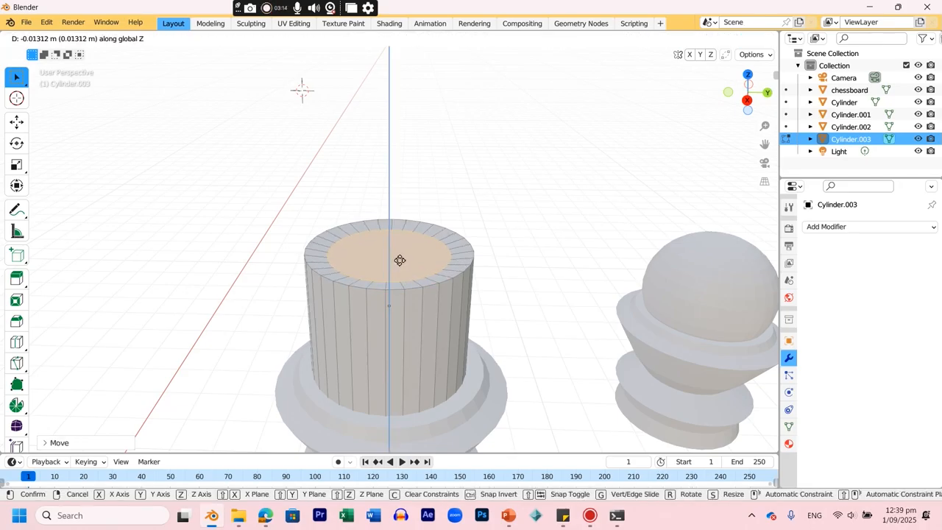
left_click(399, 258)
key("s")
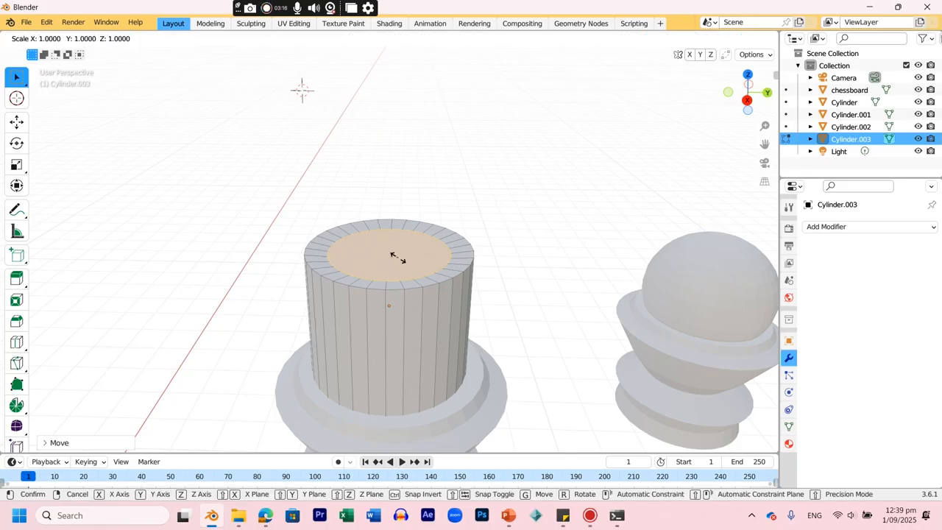
left_click(396, 257)
key("g")
key("z")
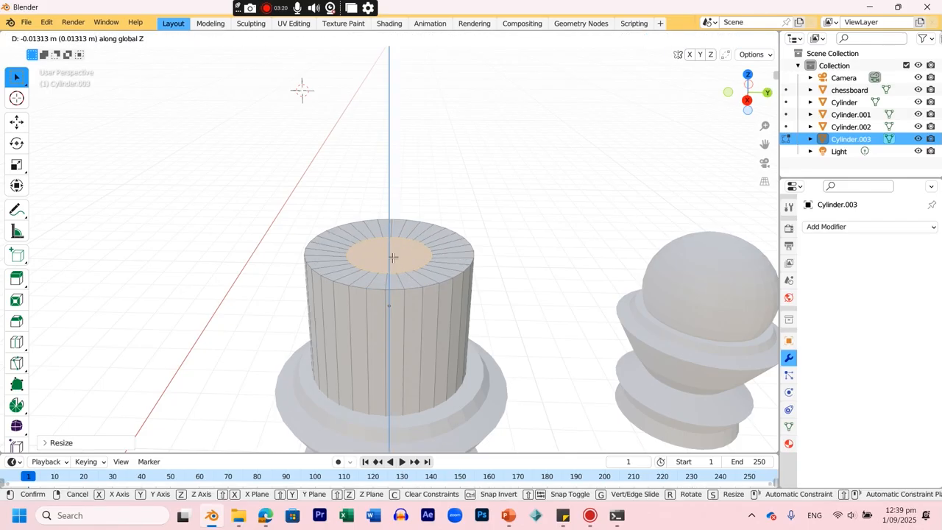
left_click(393, 259)
Cut a circular edge loop in the ring around the top face and raise it about 0.08 m along Z.
key("ctrl+r")
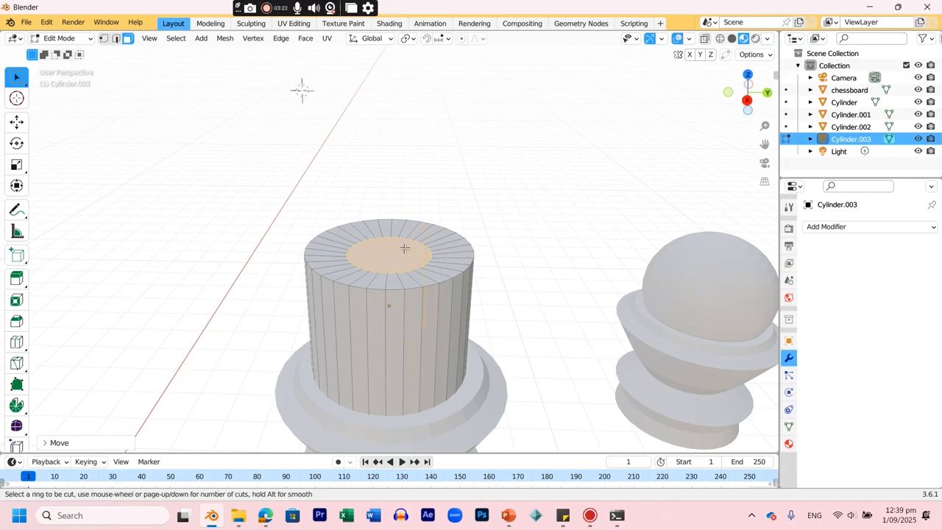
left_click(434, 236)
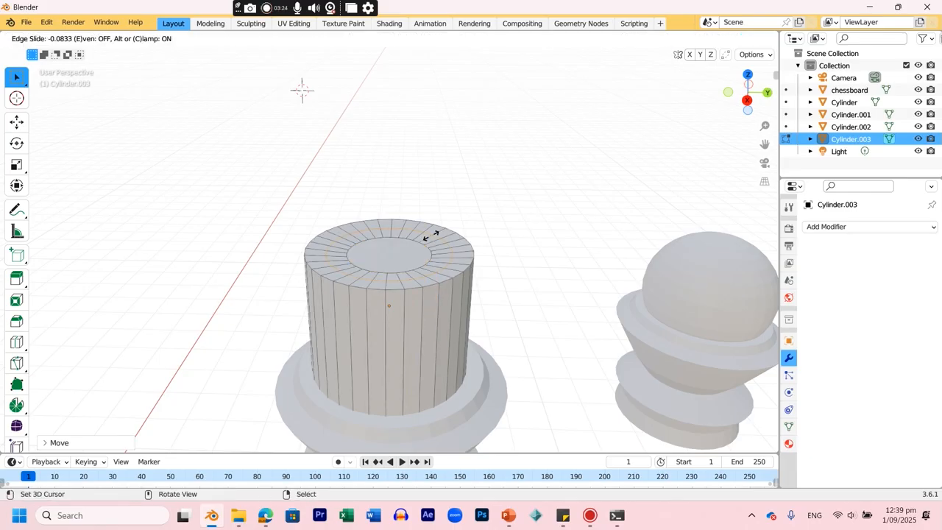
left_click(429, 237)
key("g")
key("z")
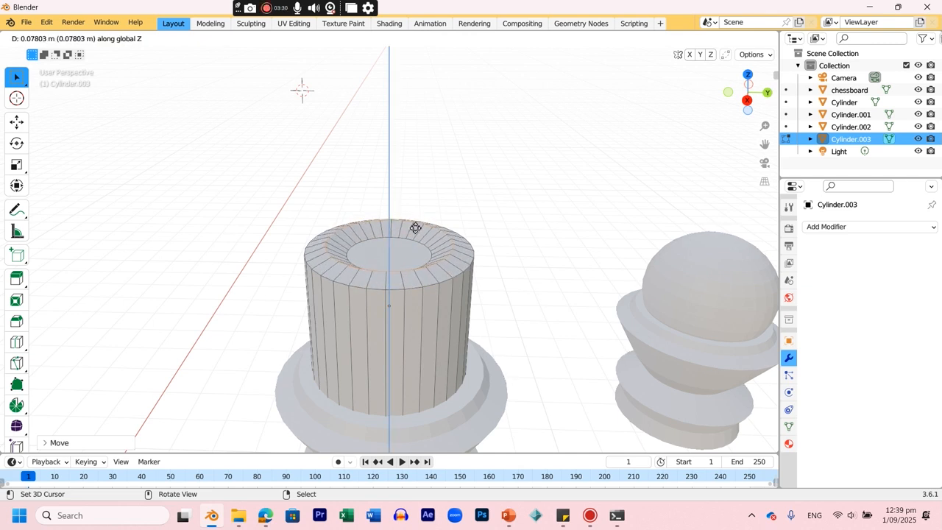
right_click(415, 228)
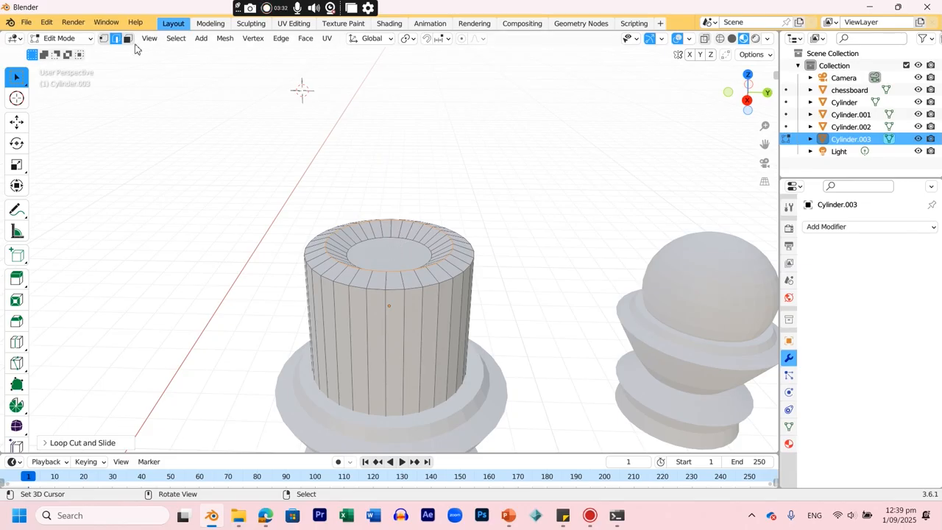
Push the inner top face down into the cylinder to form a hollow and centre it in the top view.
left_click(128, 38)
left_click(392, 254)
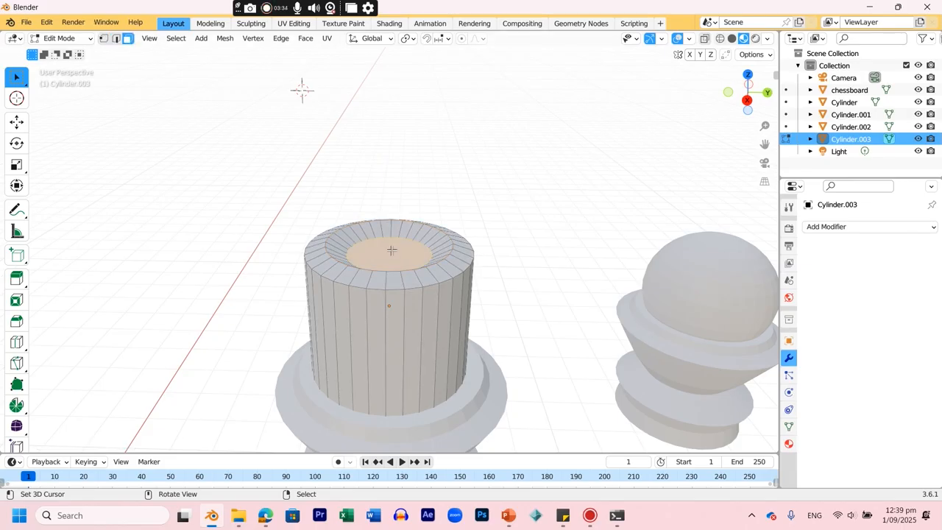
key("g")
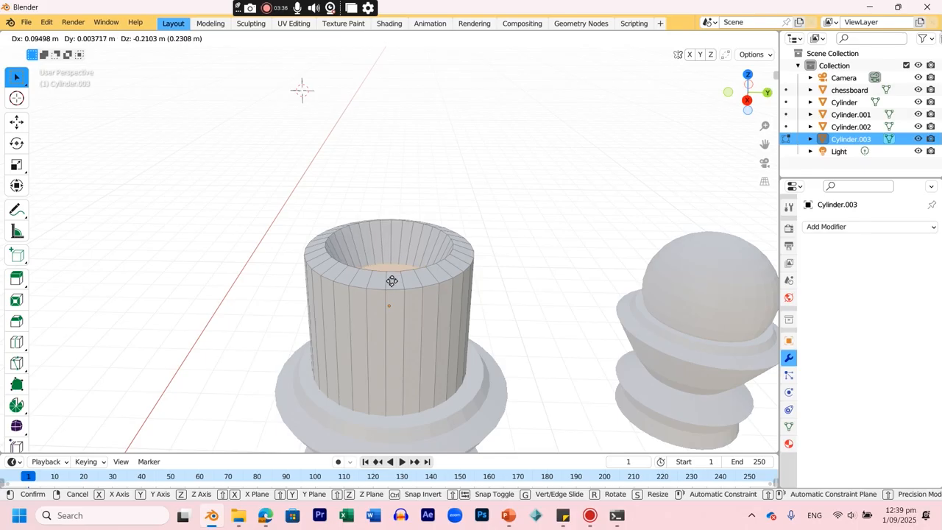
left_click(389, 294)
key("KP_7")
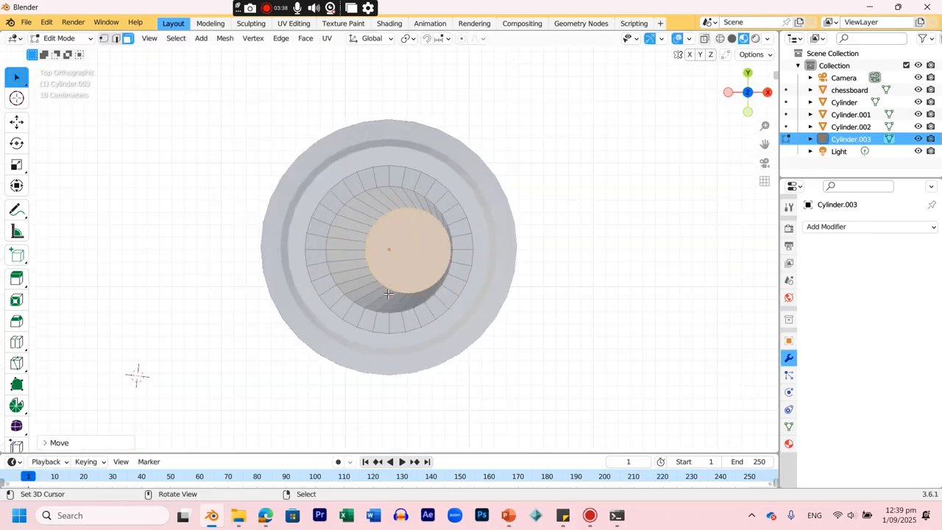
key("g")
left_click(371, 290)
middle_click_drag(516, 202, 411, 275)
middle_click_drag(619, 344, 443, 302)
Select every other face around the cylinder's top rim and extrude them upward along Z to form the battlements.
key("KP_7")
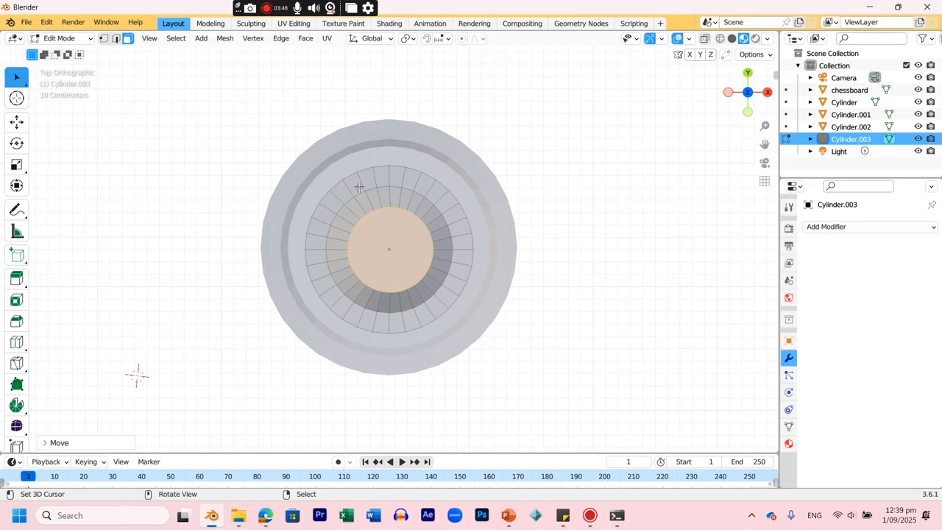
left_click(358, 187)
left_click(386, 182, "shift")
left_click(416, 186, "shift")
left_click(437, 198, "shift")
left_click(456, 217, "shift")
left_click(463, 242, "shift")
left_click(461, 271, "shift")
left_click(446, 296, "shift")
left_click(422, 317, "shift")
left_click(395, 324, "shift")
left_click(367, 320, "shift")
left_click(343, 306, "shift")
left_click(323, 279, "shift")
left_click(317, 254, "shift")
left_click(319, 230, "shift")
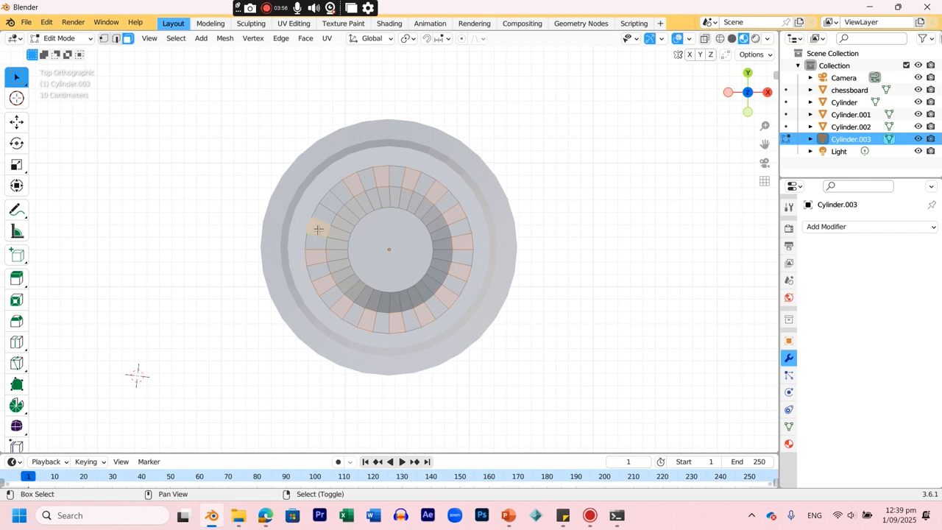
left_click(329, 202, "shift")
middle_click_drag(434, 228, 422, 137)
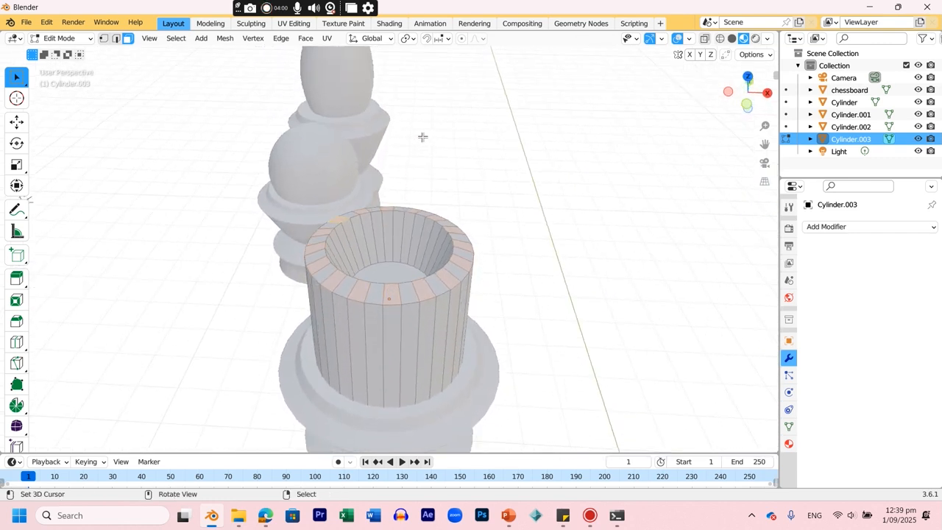
key("e")
key("z")
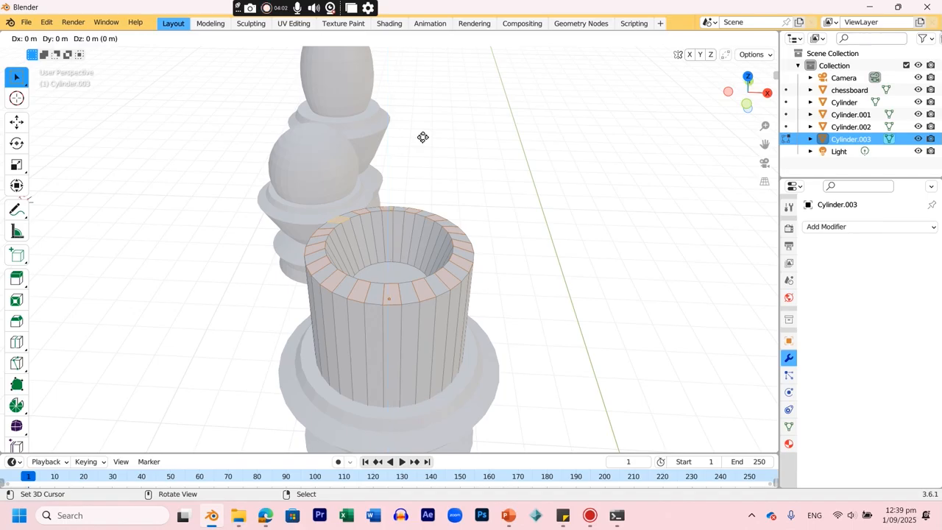
left_click(421, 91)
Scale the battlements' top faces outward and move them until they flare evenly around the cylinder.
key("s")
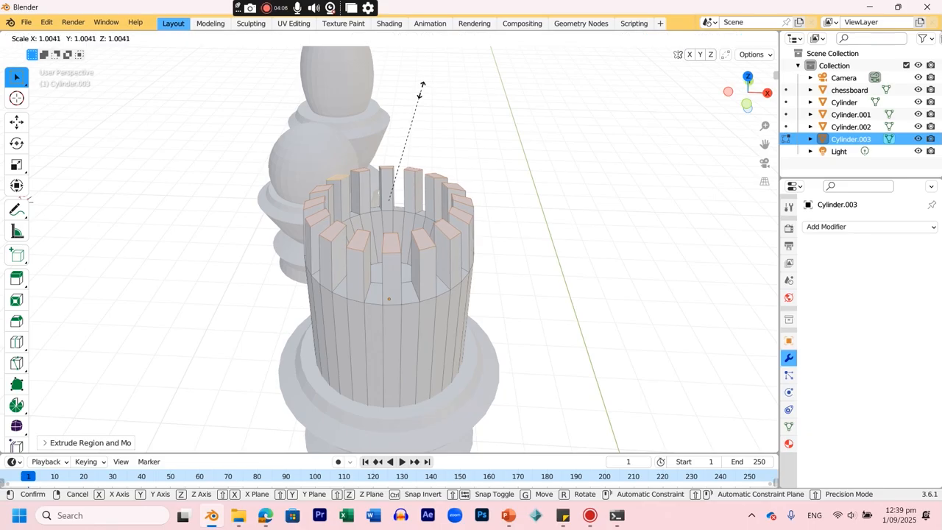
left_click(459, 90)
middle_click_drag(537, 231, 429, 195)
key("g")
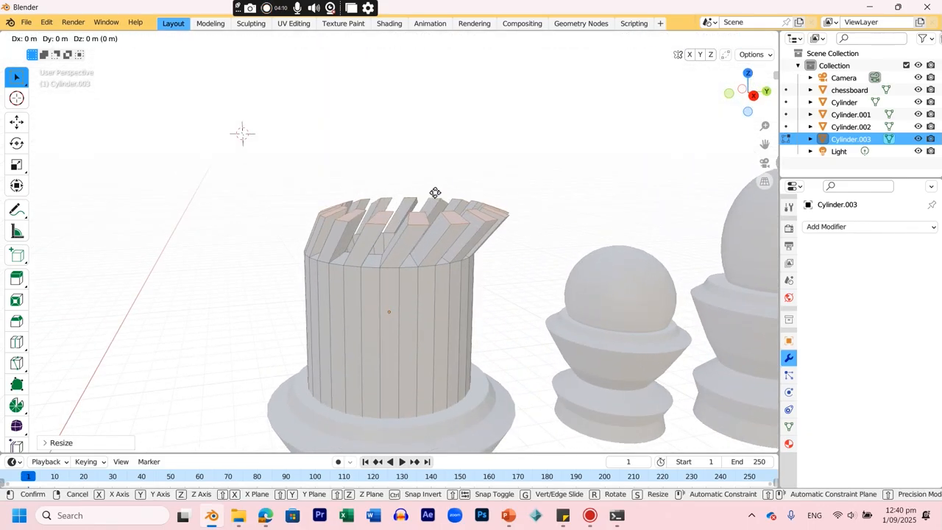
left_click(414, 185)
mouse_move(544, 281)
middle_mouse_down()
mouse_move(519, 275)
mouse_move(538, 294)
middle_mouse_up()
key("g")
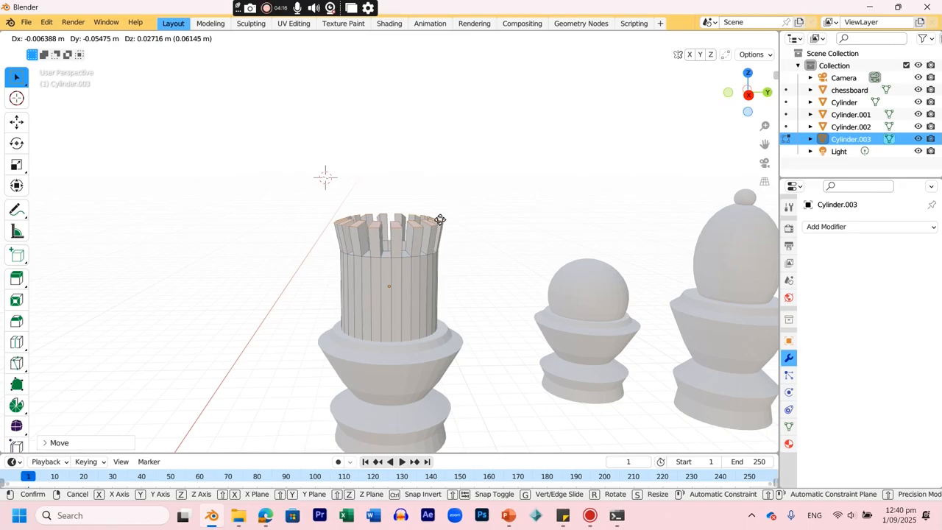
left_click(439, 219)
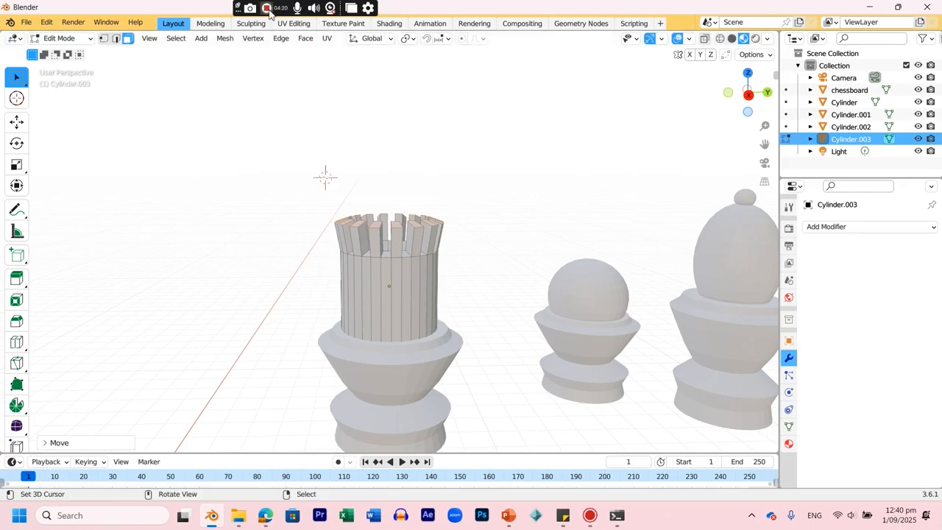
Return to Object Mode and join the crenellated cylinder with the base below it into one object.
scroll(416, 282, "down", 3)
left_click(63, 38)
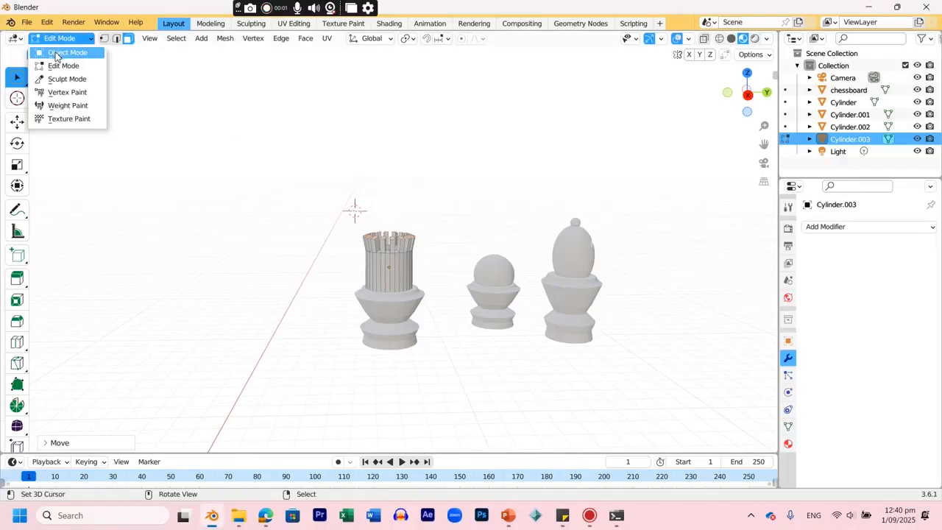
left_click(67, 52)
left_click(384, 309, "shift")
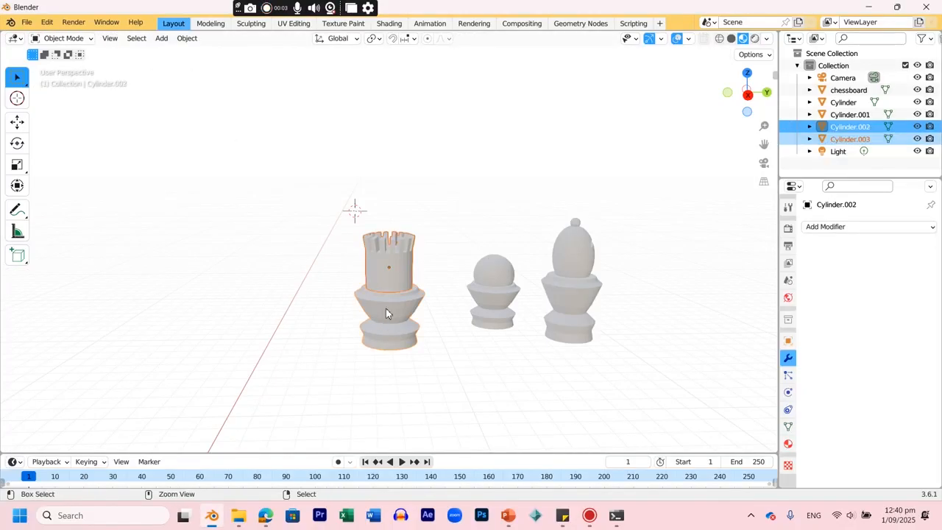
key("ctrl+j")
Move the joined rook away from the pawn along negative Y and place a duplicate between the two.
key("g")
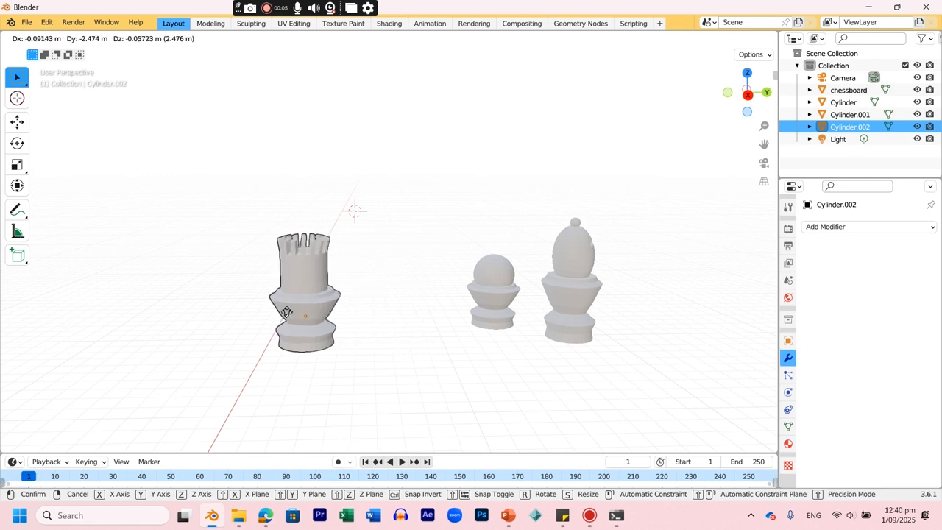
left_click(271, 312)
key("shift+d")
left_click(383, 316)
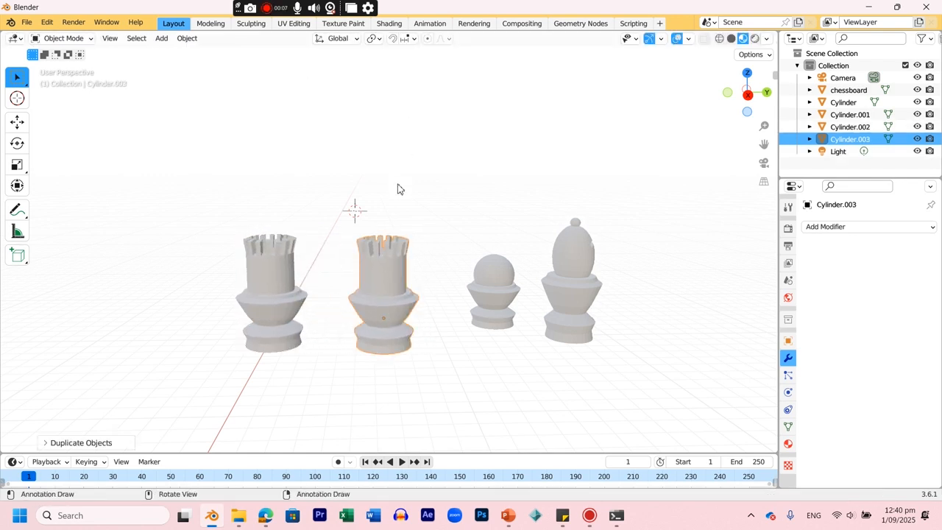
Shrink the duplicate rook to fit a board square and move it onto the dark square at the chessboard's edge.
key("s")
left_click(375, 262)
key("KP_7")
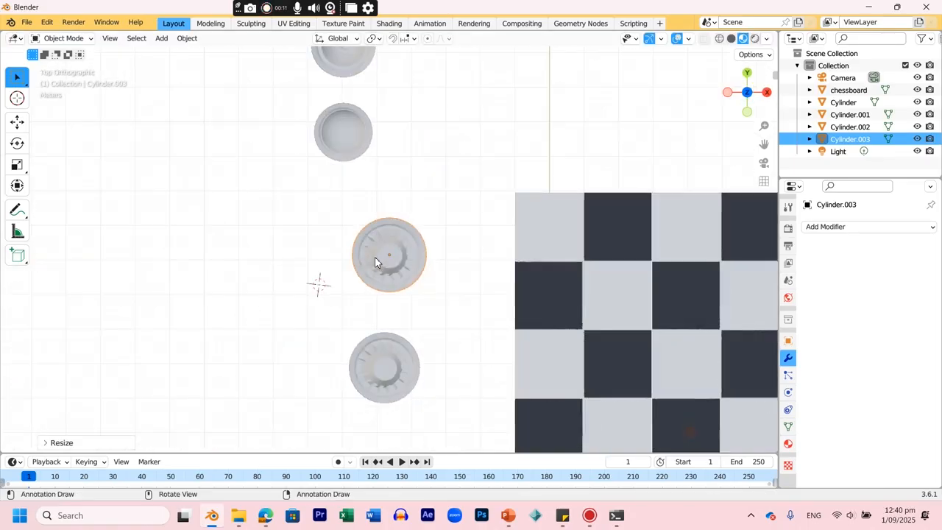
key("g")
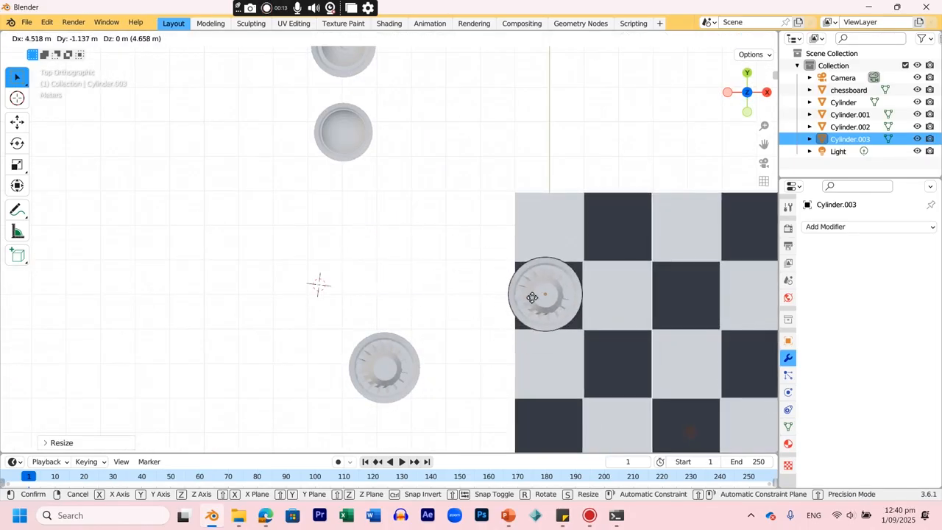
key("s")
left_click(397, 264)
key("g")
left_click(557, 304)
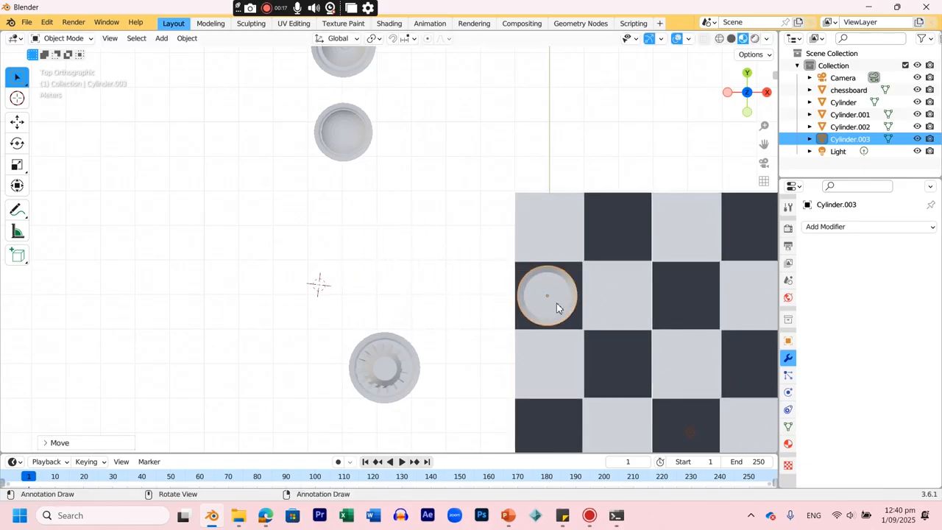
Rotate the smaller rook 180 degrees in the right view so it stands upright, and shift it along Y.
key("KP_3")
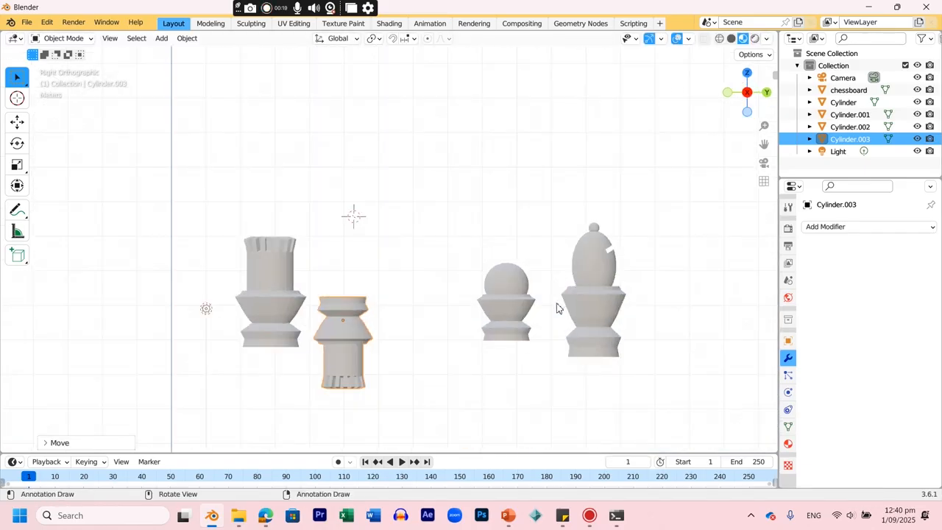
type("r180")
key("Return")
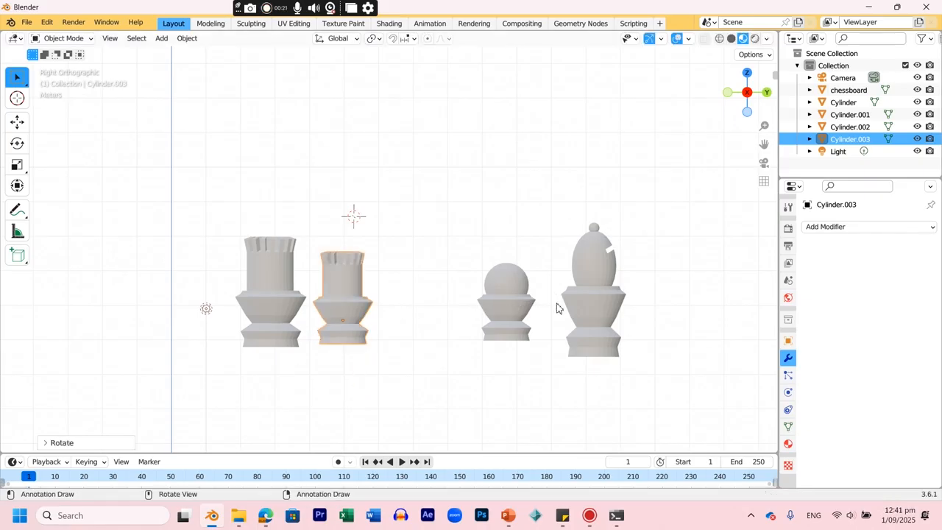
key("g")
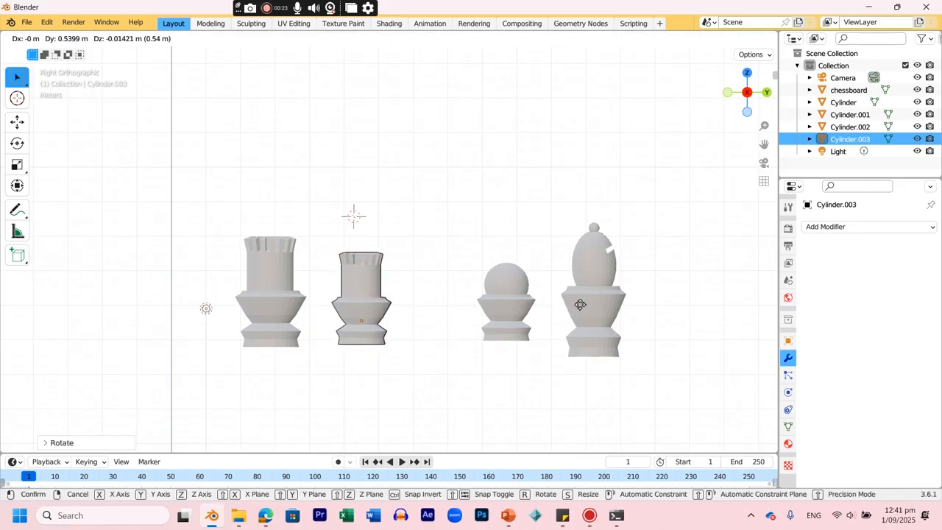
left_click(606, 309)
key("g")
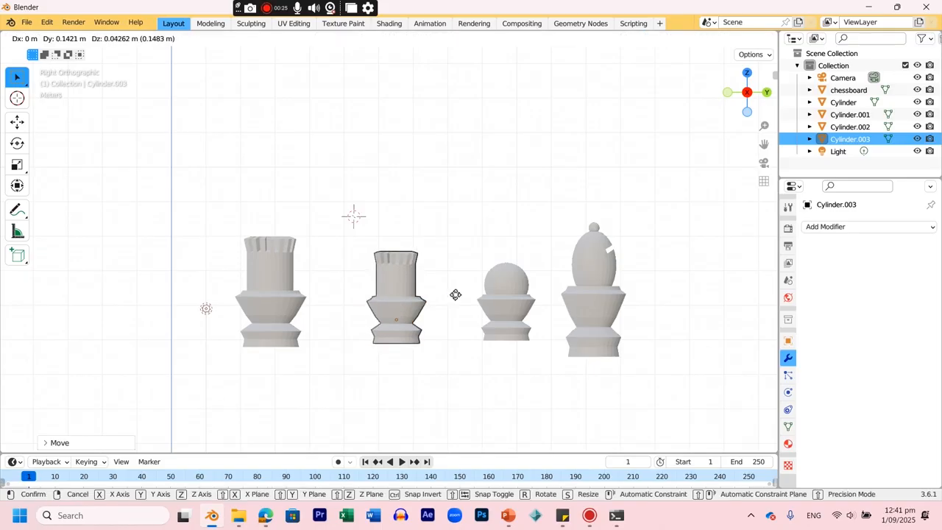
left_click(284, 283)
Place the 3D cursor above the larger crenellated piece, add a UV sphere there and scale it down.
left_click(282, 285)
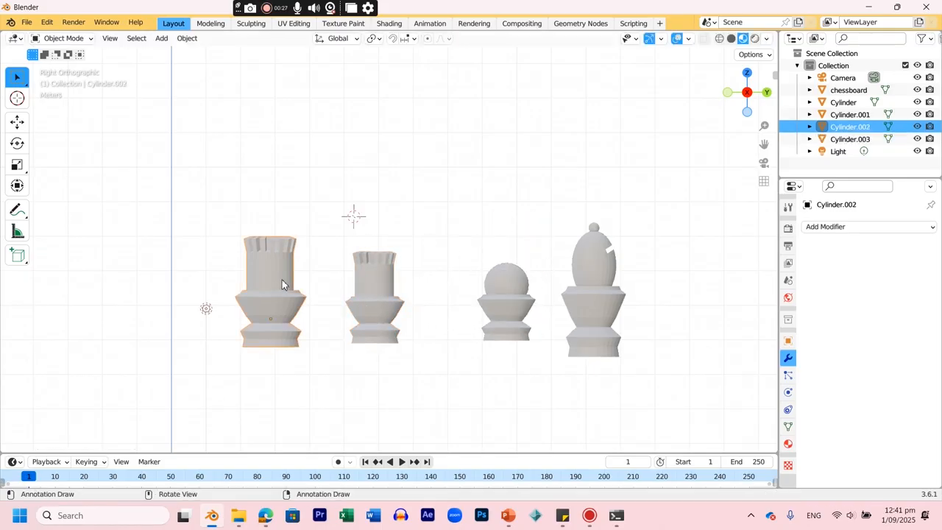
right_click(284, 205, "shift")
key("shift+a")
mouse_move(309, 206)
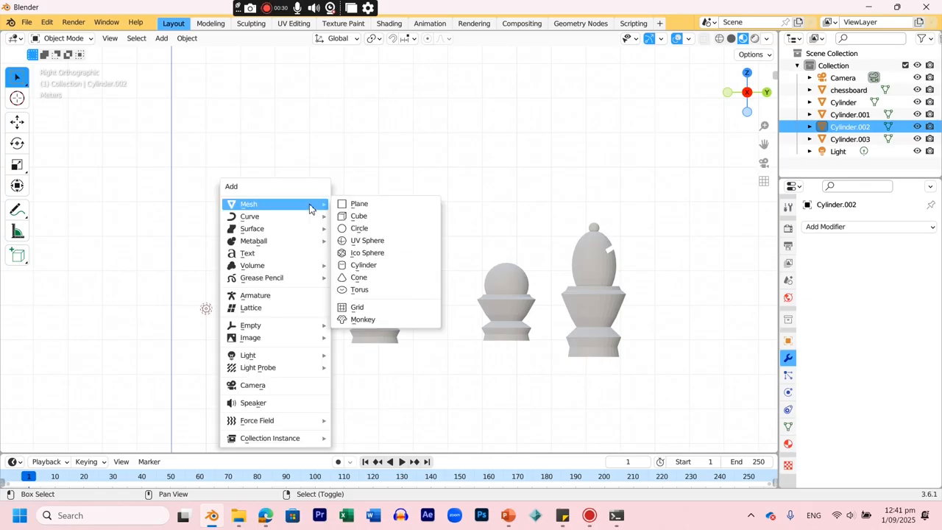
left_click(355, 242)
key("s")
left_click(318, 233)
Centre the sphere on the larger piece's crenellated top and lower it partly into the hollow.
key("g")
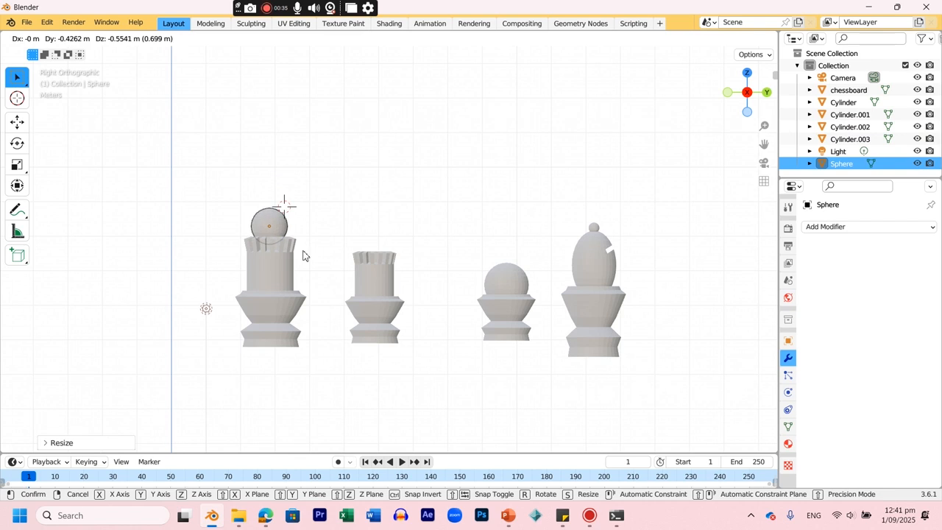
left_click(299, 249)
key("KP_7")
key("g")
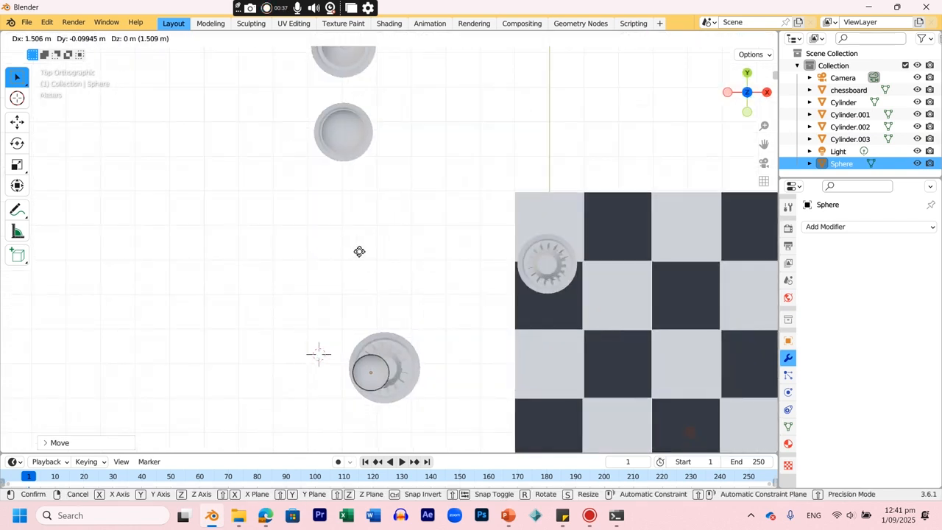
left_click(366, 249)
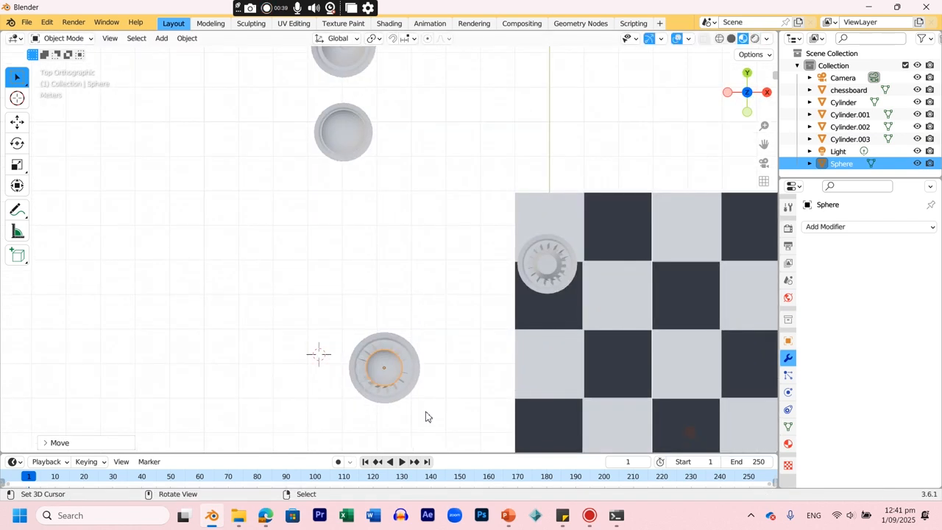
key("KP_3")
key("g")
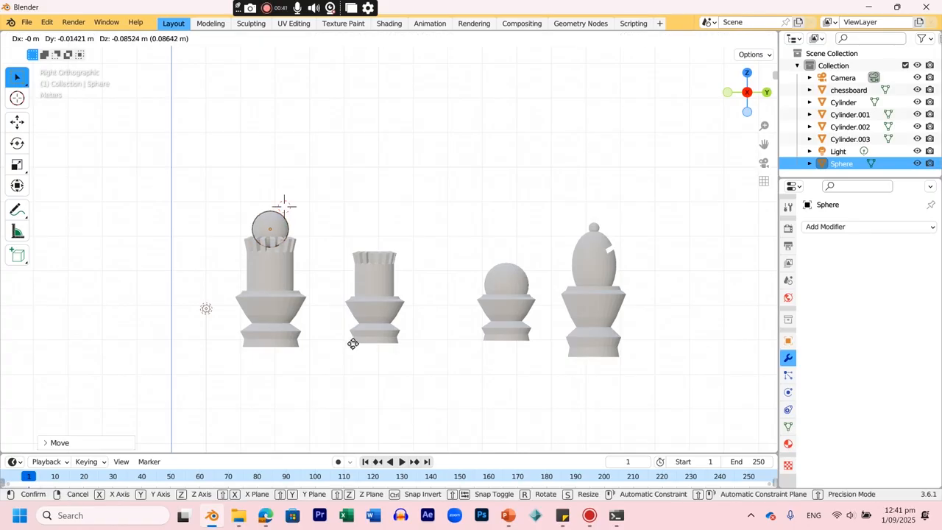
left_click(353, 342)
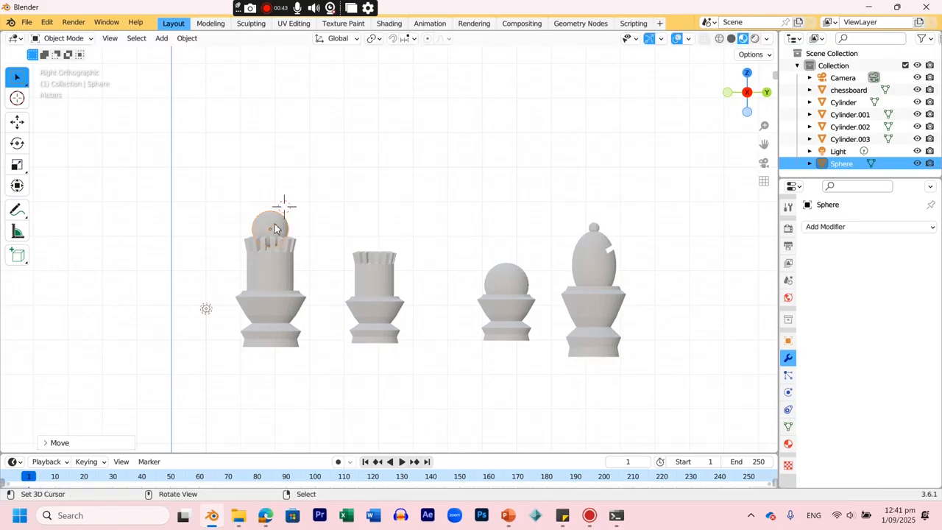
In Edit Mode, select alternating faces in a ring near the sphere's top and extrude them straight up as crown spikes.
left_click(81, 40)
key("KP_7")
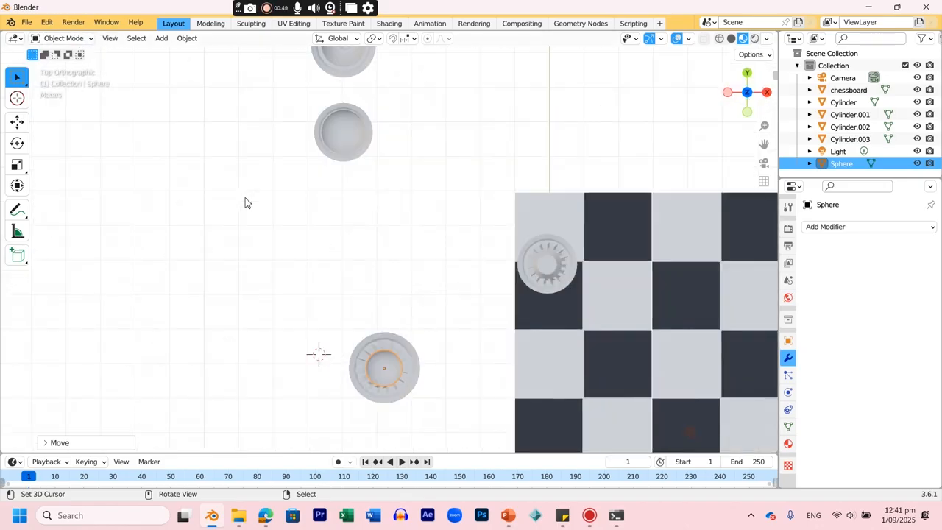
key("KP_Decimal")
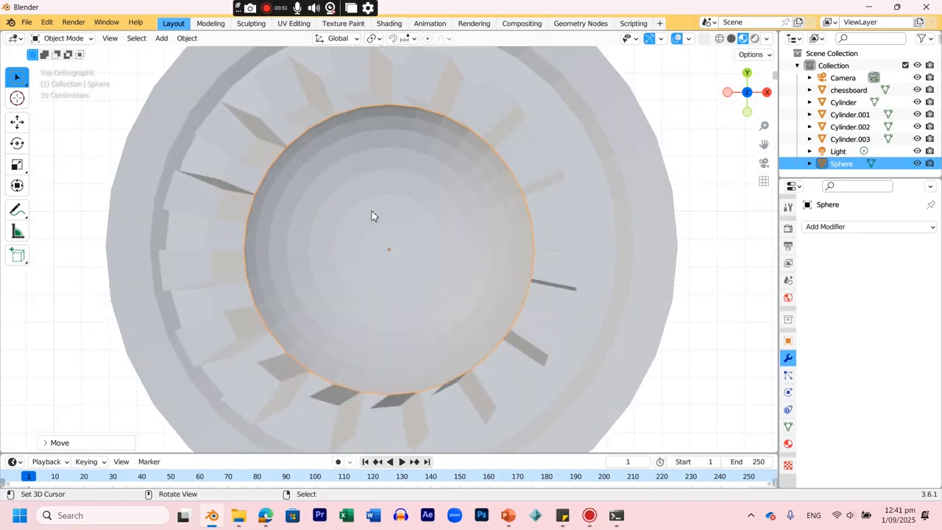
left_click(74, 39)
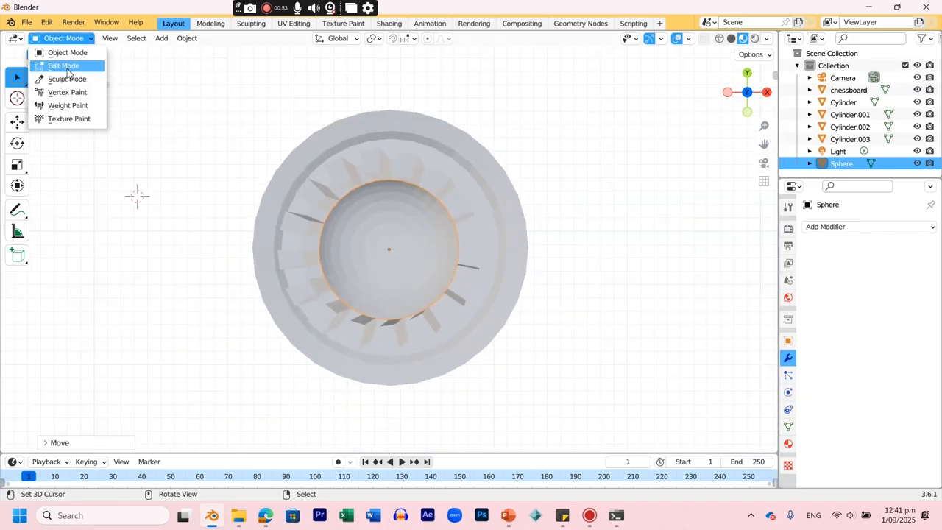
left_click(63, 64)
left_click(409, 214)
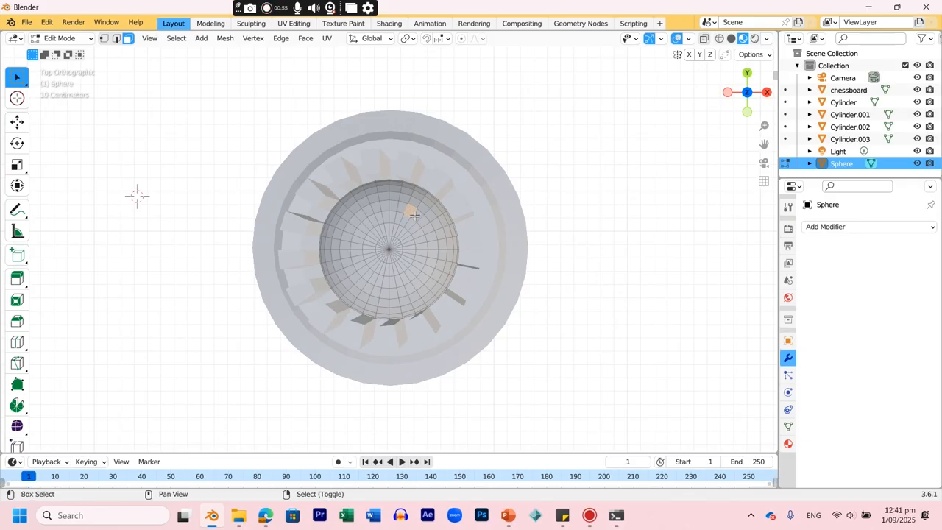
left_click(429, 239, "shift")
left_click(429, 272, "shift")
left_click(398, 295, "shift")
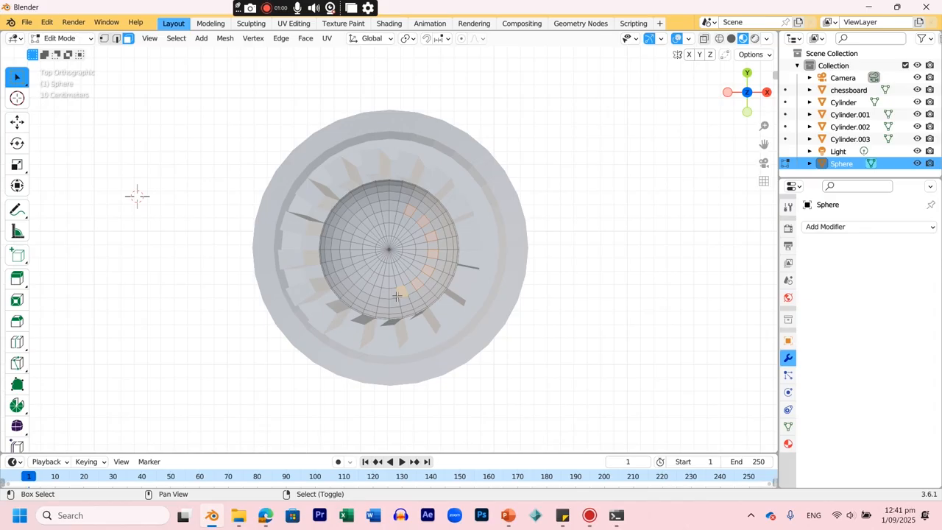
left_click(357, 278, "shift")
left_click(351, 264, "shift")
left_click(348, 247, "shift")
left_click(352, 230, "shift")
left_click(361, 215, "shift")
key("KP_3")
key("e")
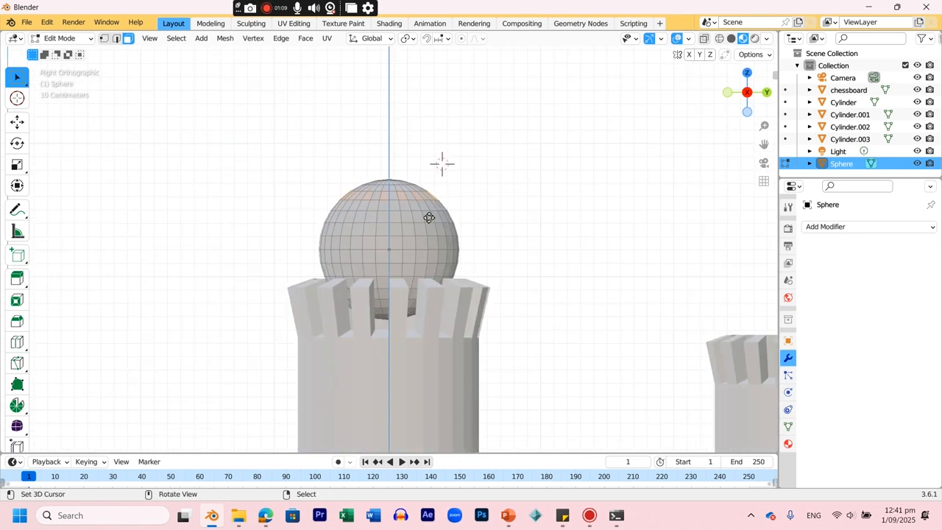
left_click(441, 163)
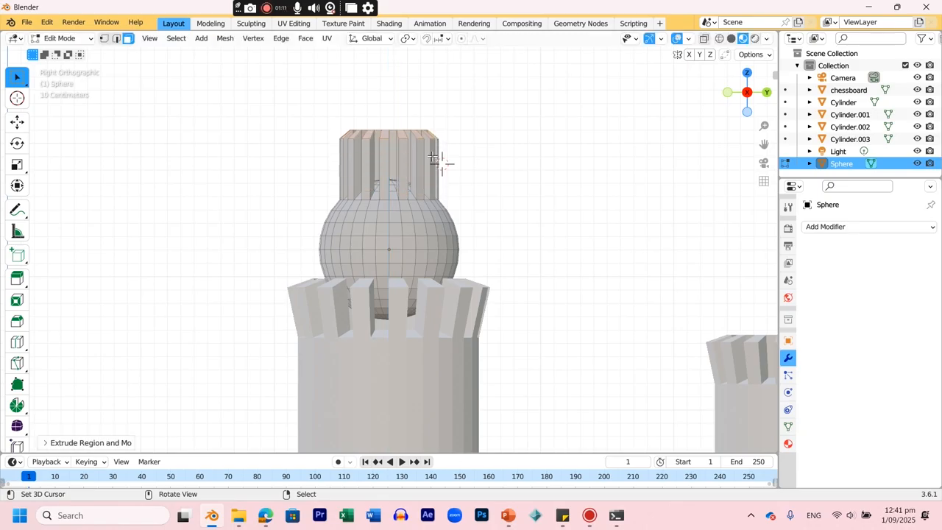
Scale the top faces of the sphere's crown spikes outward so the crown flares.
key("s")
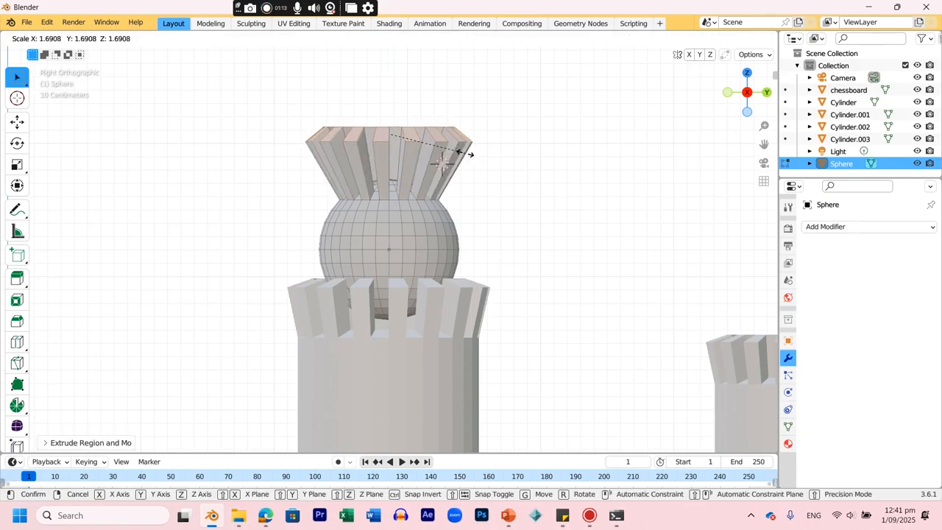
left_click(477, 195)
middle_click_drag(478, 196, 518, 225)
middle_click_drag(480, 231, 496, 139)
left_click(495, 139)
left_click(65, 40)
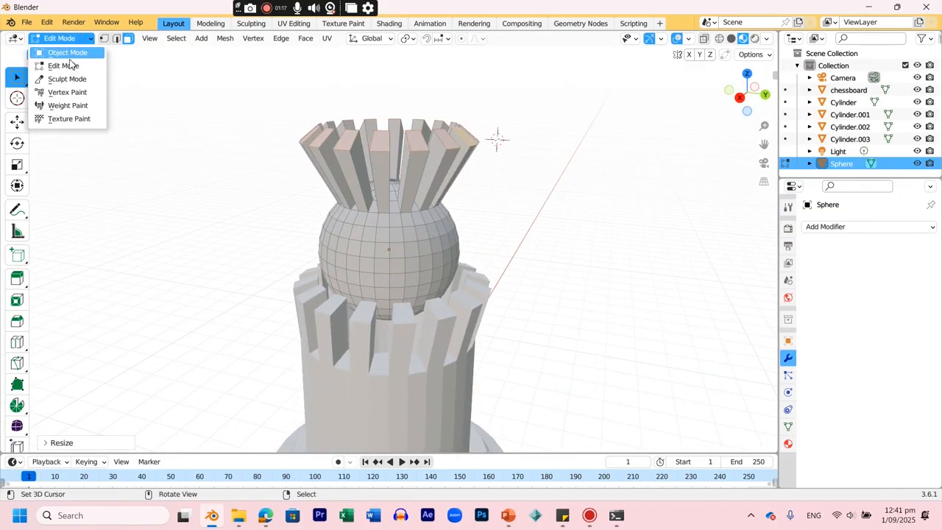
Leave the crowned sphere's Edit Mode and open the larger piece's crenellated body for mesh editing.
left_click(58, 51)
scroll(576, 282, "down", 5)
left_click(397, 303, "shift")
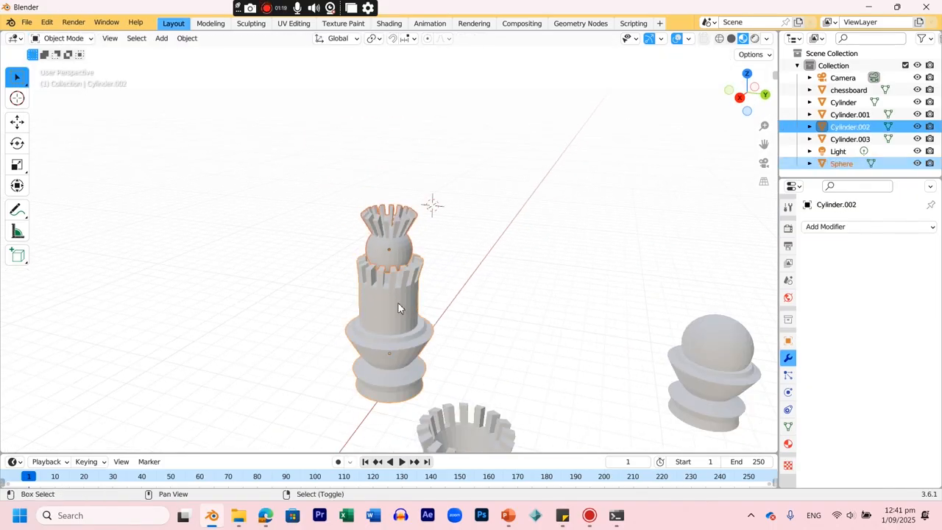
middle_click_drag(441, 305, 391, 294)
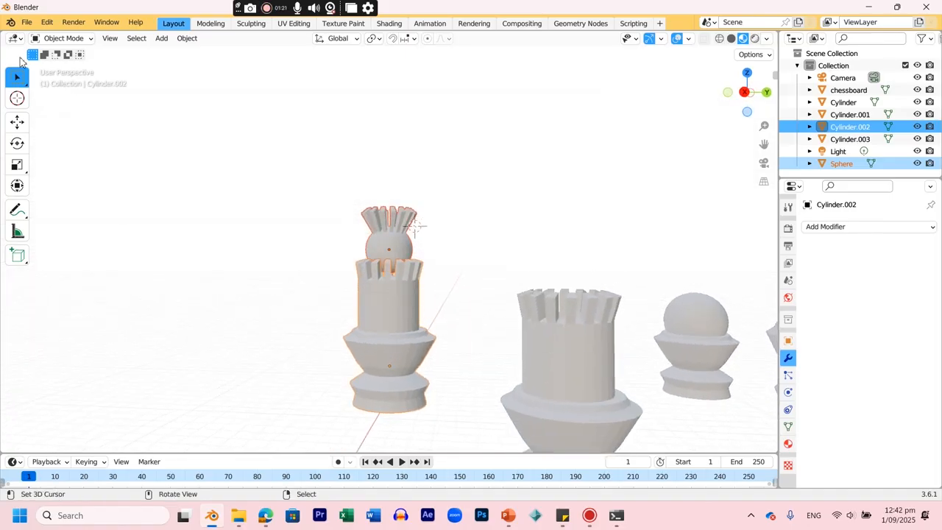
left_click(64, 38)
left_click(405, 319)
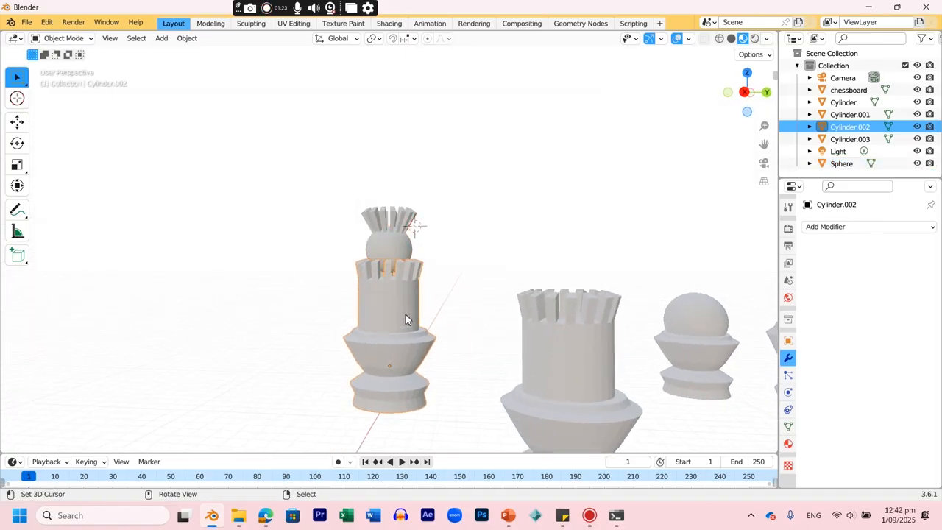
left_click(63, 39)
left_click(57, 64)
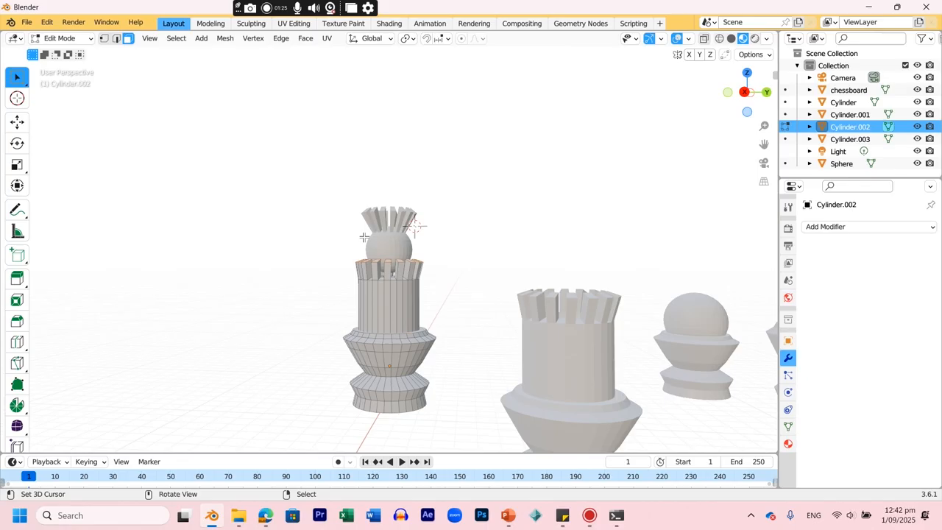
Add a centred edge loop around the larger piece's straight column and scale it inward to form a narrow waist.
key("ctrl+r")
left_click(393, 302)
right_click(393, 302)
key("s")
left_click(391, 301)
Add an edge loop midway between the waist and the crenellations and scale it outward to widen the collar.
key("ctrl+r")
left_click(392, 294)
right_click(392, 295)
key("s")
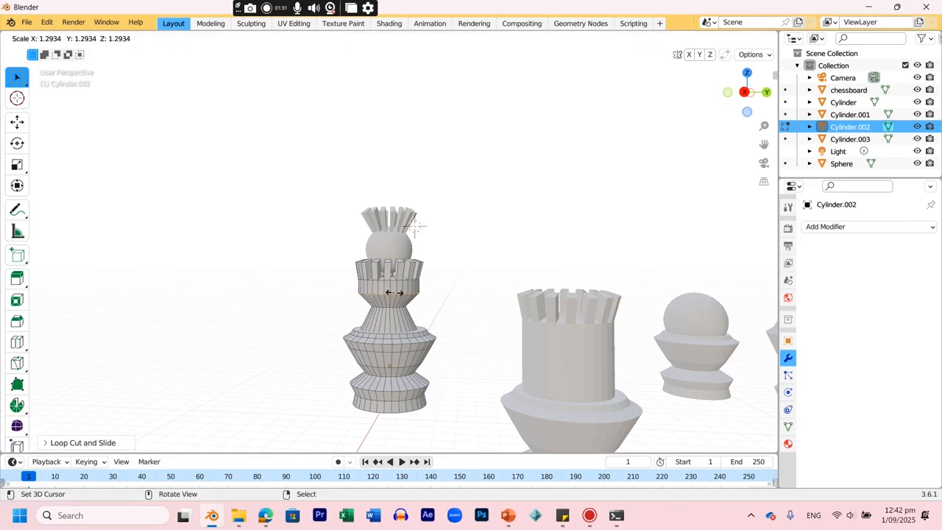
left_click(395, 297)
Add an edge loop midway below the waist, scale it outward to round the lower column, and return to Object Mode.
key("ctrl+r")
left_click(395, 324)
right_click(395, 324)
key("s")
left_click(404, 322)
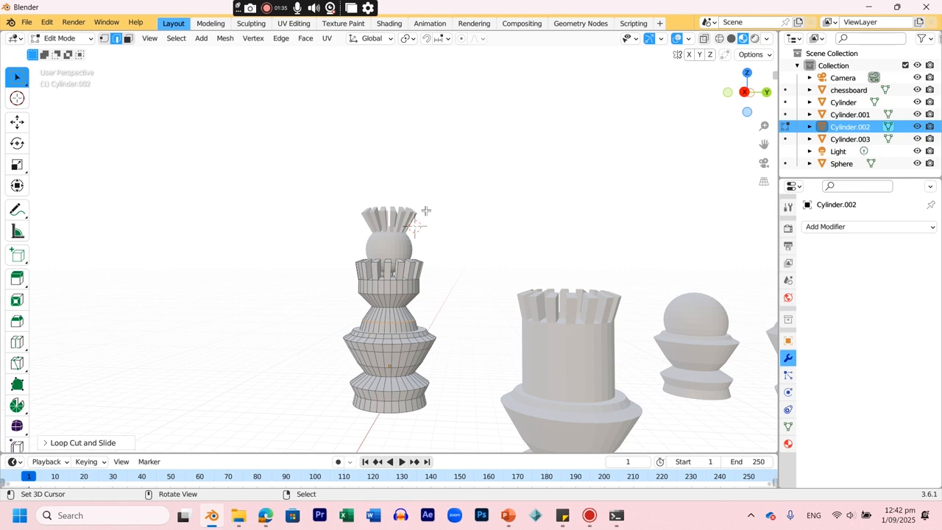
left_click(60, 37)
left_click(63, 50)
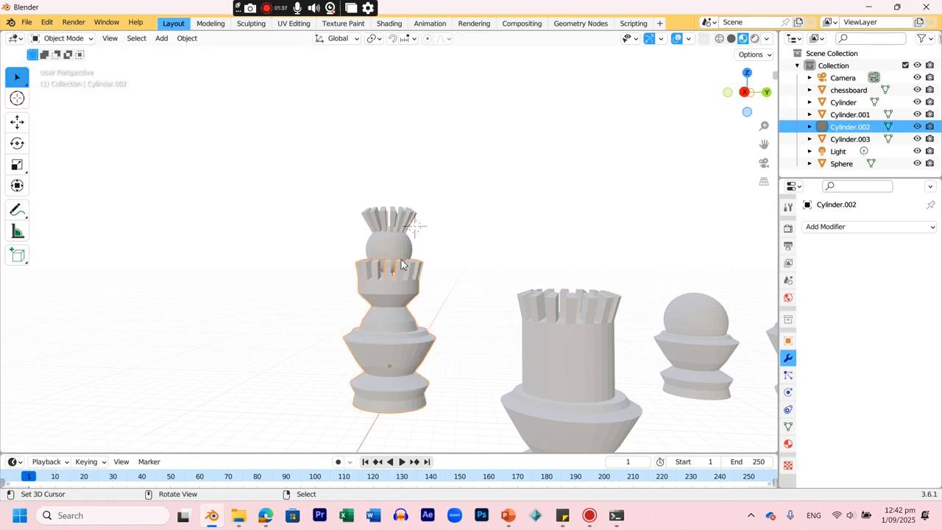
Join the crowned sphere to the larger piece's body, duplicate the joined piece beside it and scale the copy up slightly.
left_click(397, 247)
left_click(407, 293, "shift")
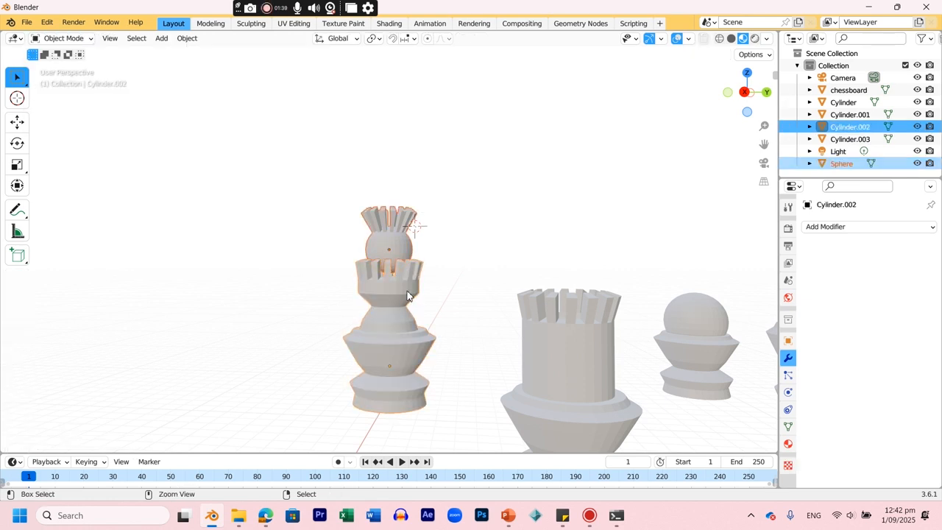
key("ctrl+j")
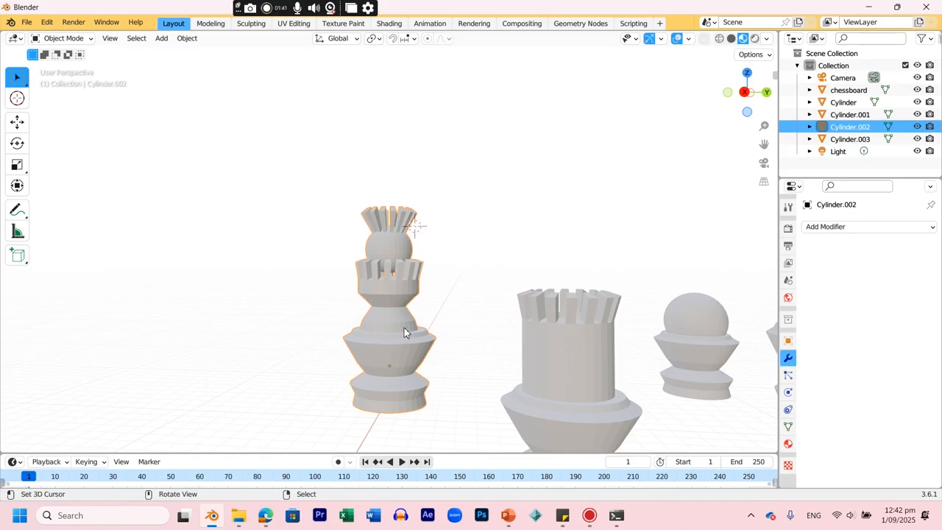
key("shift+d")
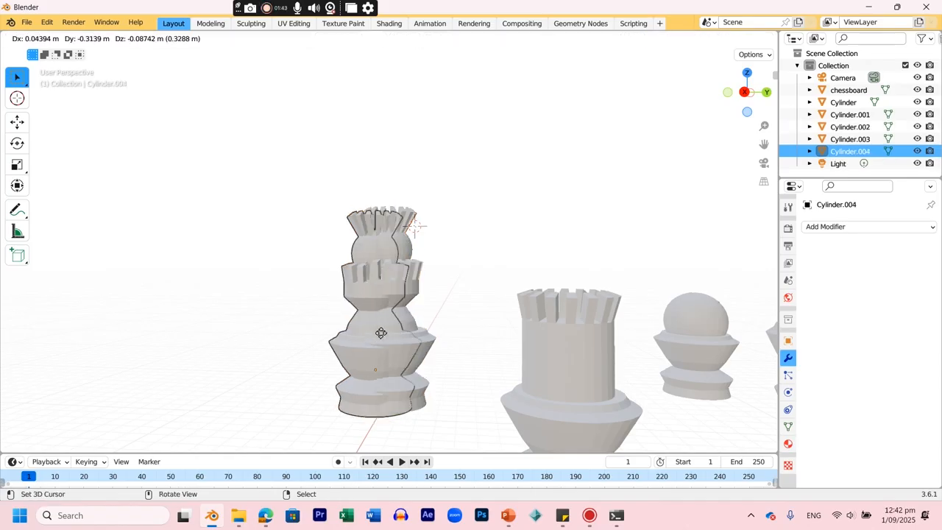
left_click(265, 339)
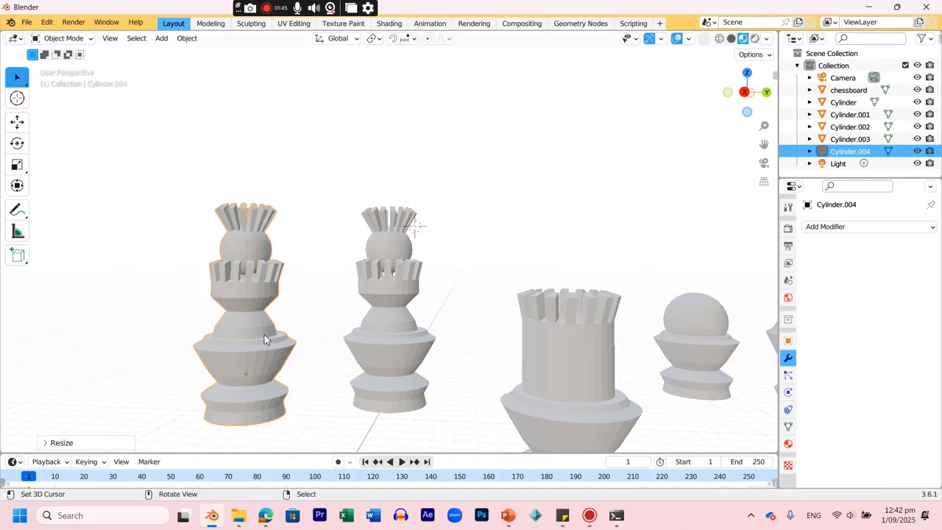
In Edit Mode with wireframe shading, select the crown spikes on the duplicate's sphere and delete them.
left_click(59, 39)
left_click(59, 53)
left_click(62, 39)
left_click(64, 68)
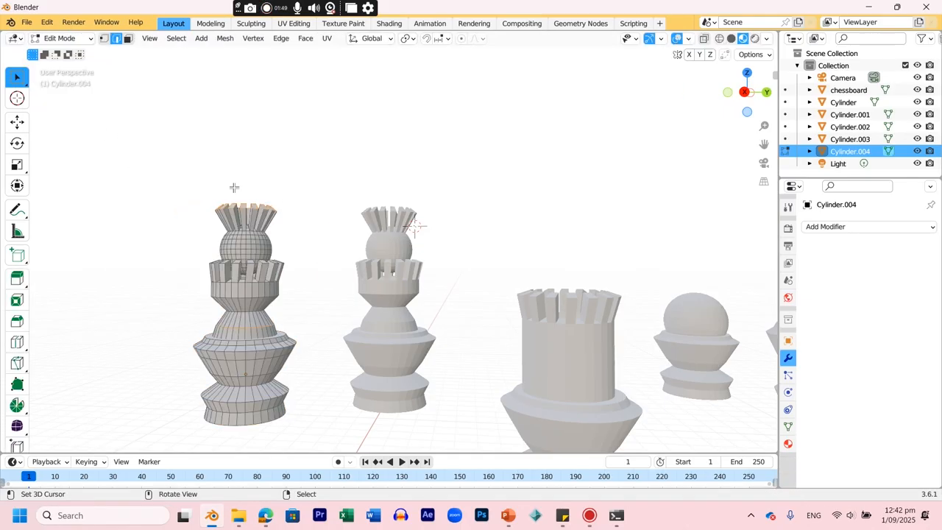
left_click(719, 38)
left_click_drag(181, 164, 288, 237)
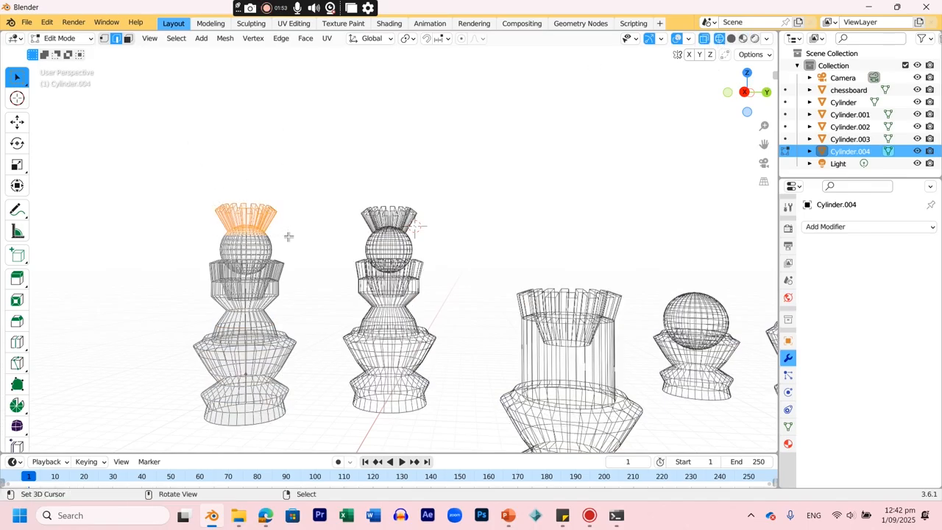
key("x")
left_click(292, 234)
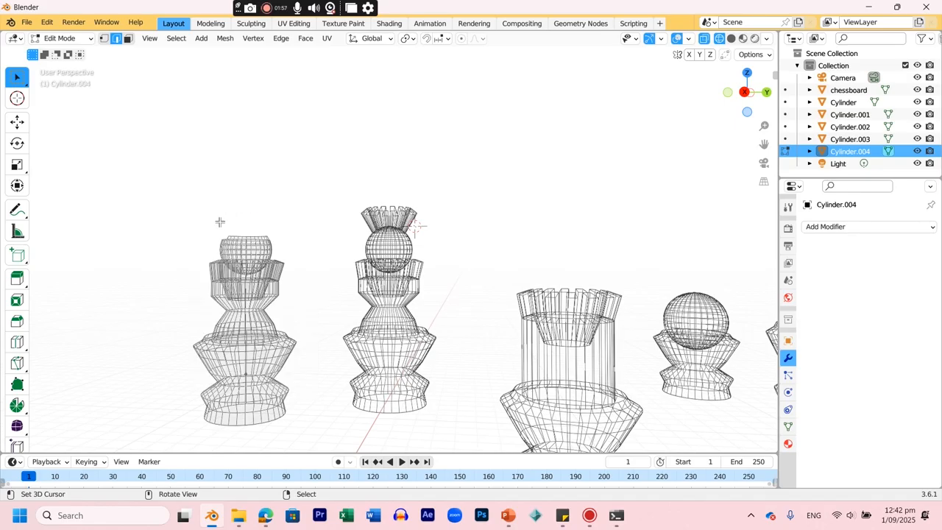
From the right view, delete the sphere's uneven upper rim to leave it flat, and return to Object Mode with solid shading.
key("KP_3")
left_click_drag(220, 225, 296, 242)
key("x")
left_click(295, 242)
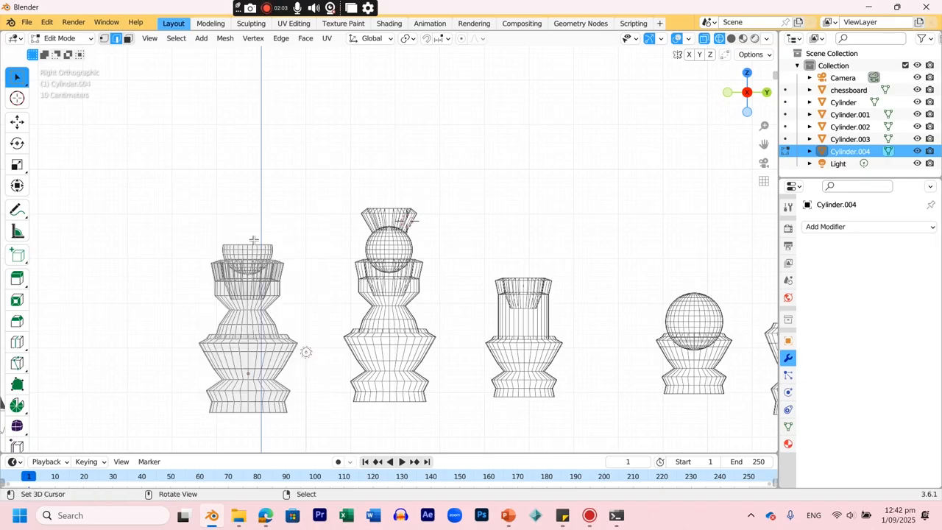
left_click(45, 38)
left_click(55, 51)
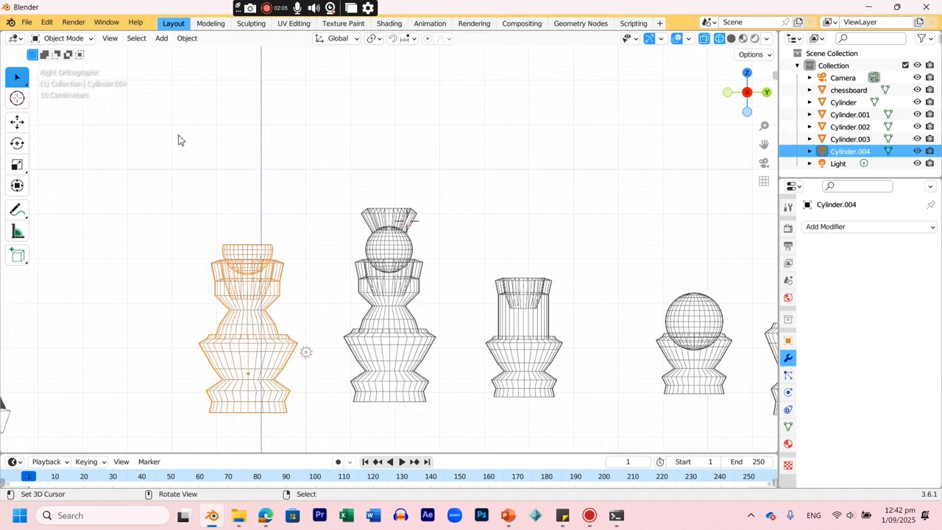
left_click(731, 40)
Add a cone, move it above the duplicate's cut-off sphere and scale it down to about the sphere's width.
left_click(242, 174)
key("shift+a")
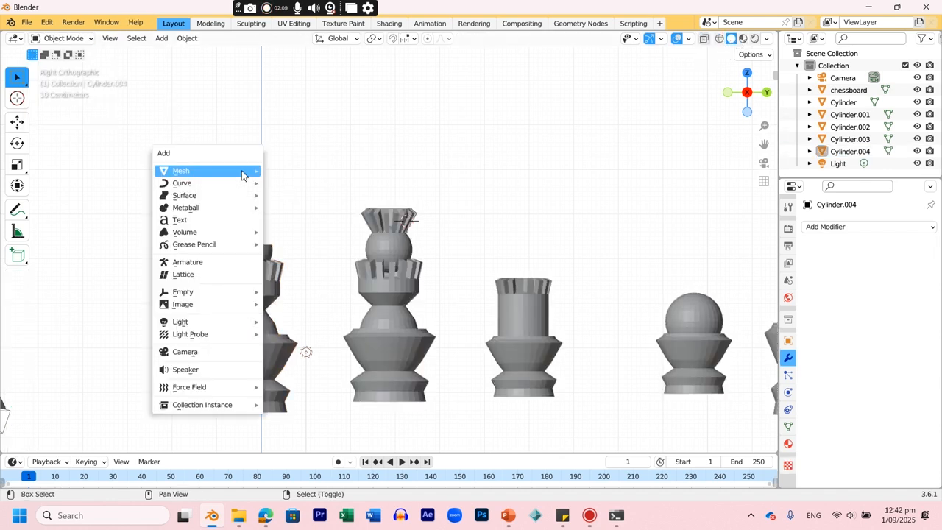
mouse_move(242, 175)
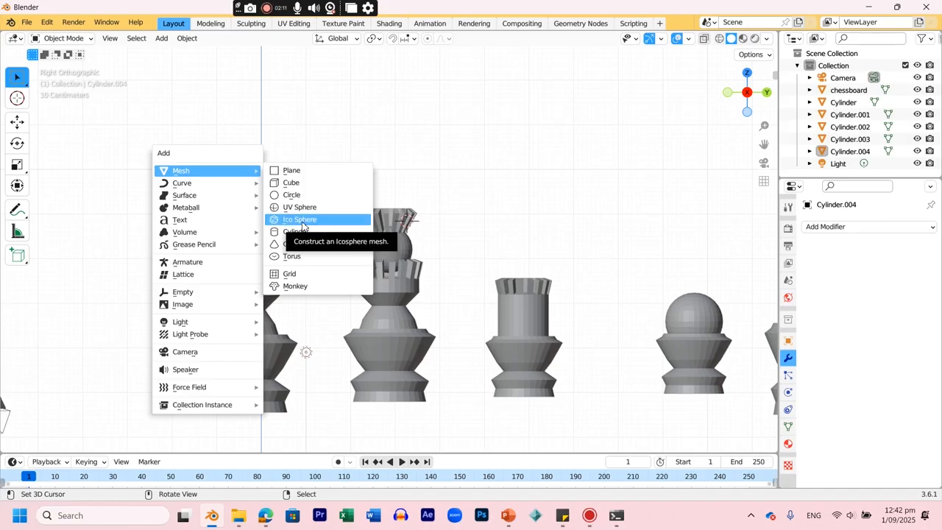
left_click(292, 243)
key("g")
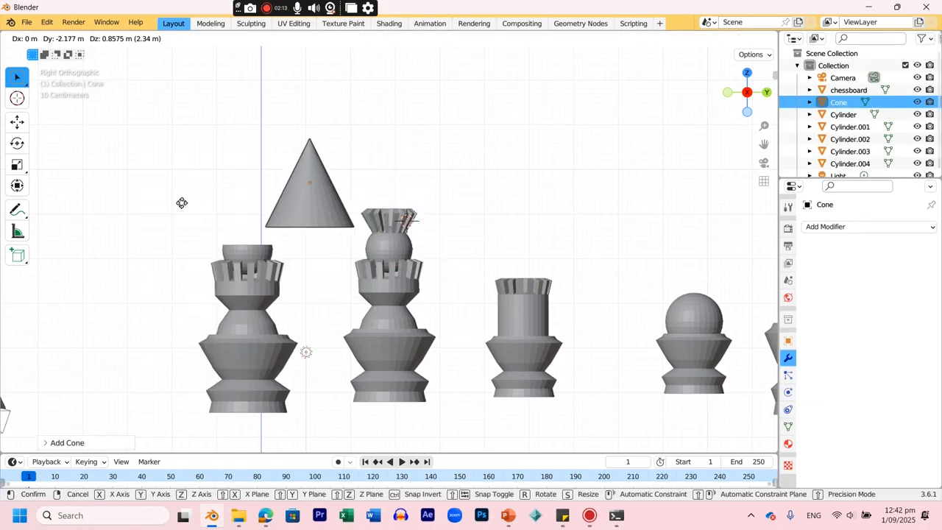
left_click(139, 215)
key("s")
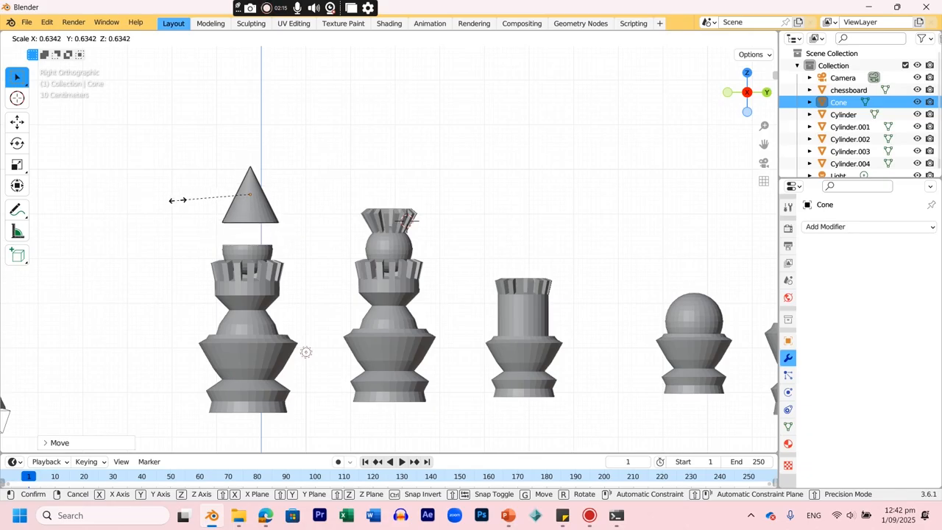
left_click(197, 204)
Centre the cone over the duplicate piece from the top view, and lower it onto the cut-off sphere from the right view.
key("KP_7")
key("g")
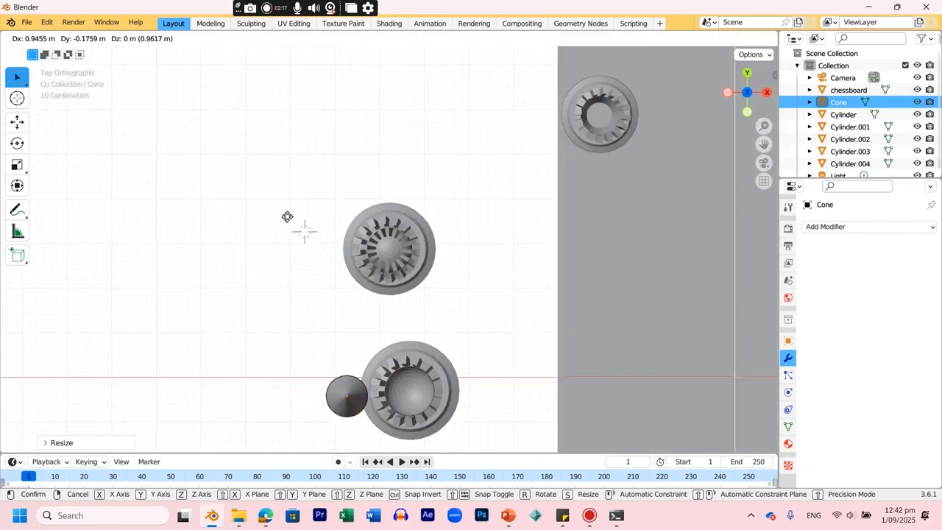
left_click(303, 204)
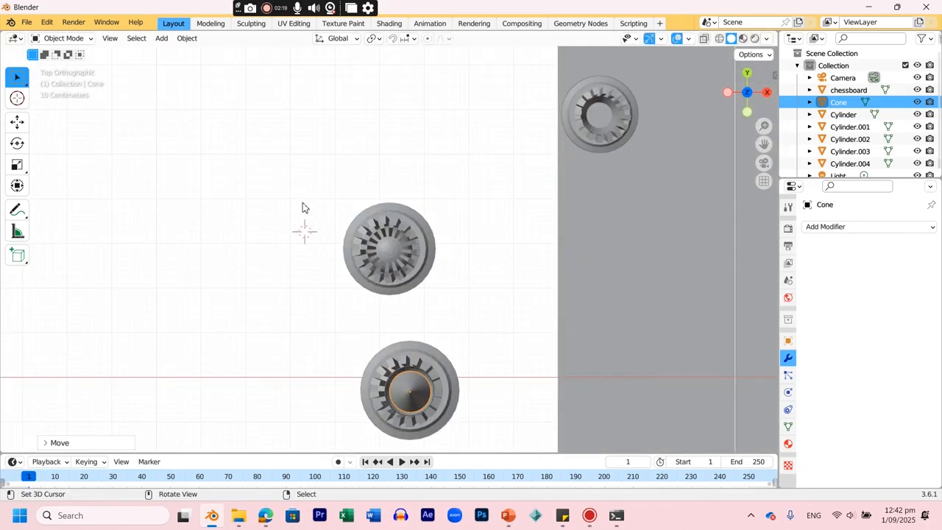
key("KP_Decimal")
key("KP_3")
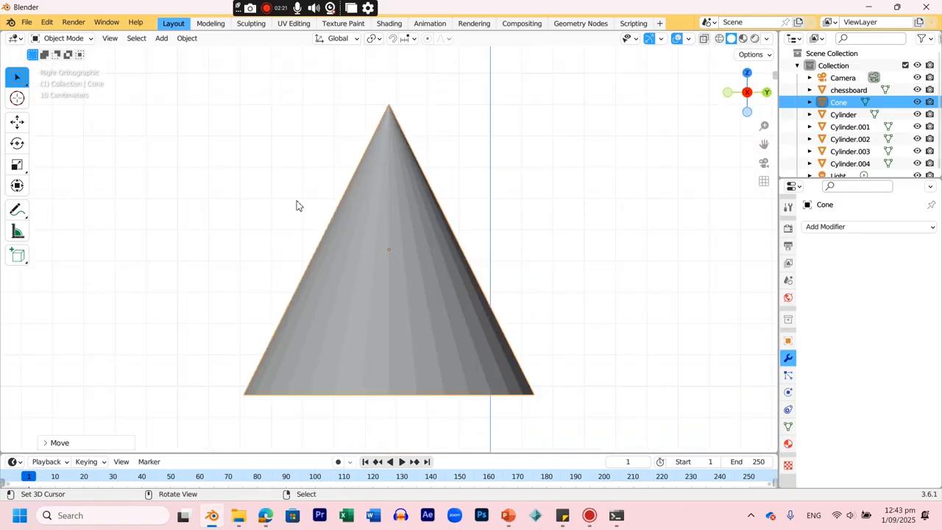
scroll(401, 278, "down", 4)
scroll(401, 278, "down", 3)
key("g")
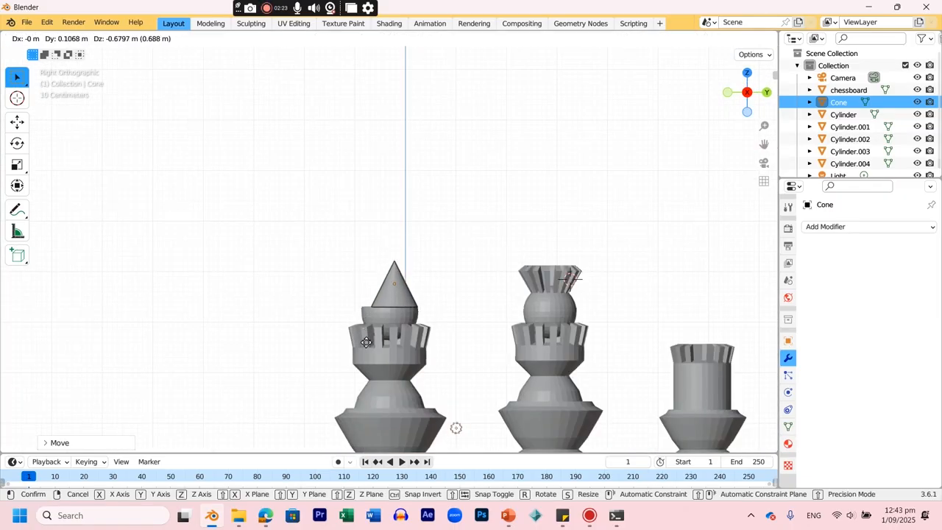
left_click(363, 342)
key("g")
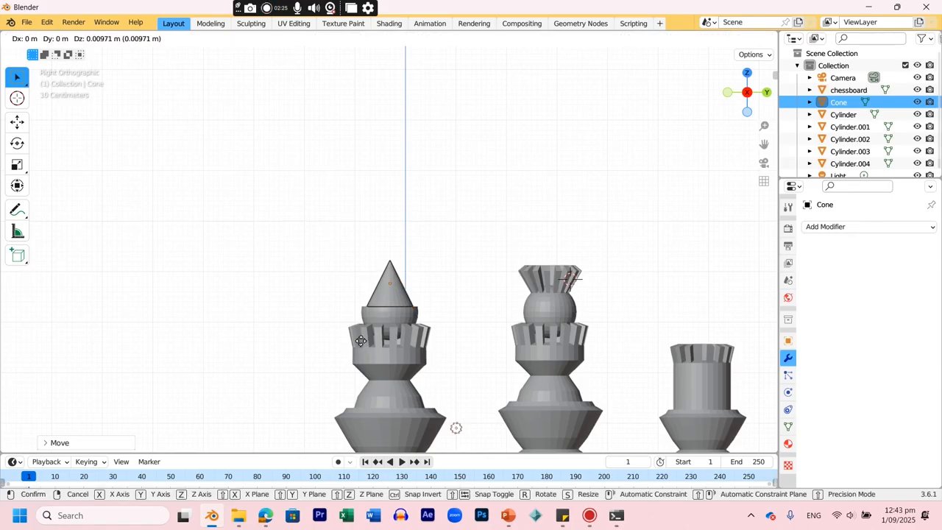
left_click(363, 342)
Add a cube in the empty space beside the piece, scale it down and stretch it along Z into an upright bar.
key("shift+a")
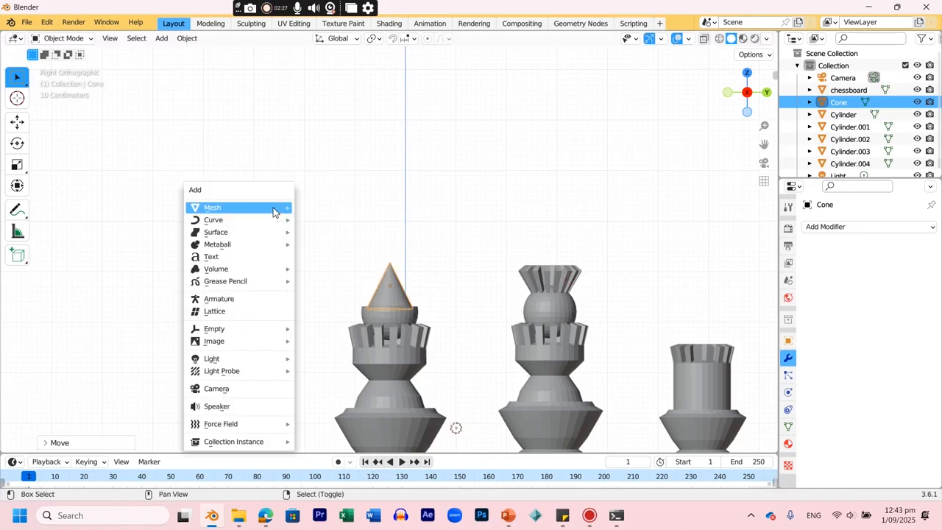
mouse_move(272, 210)
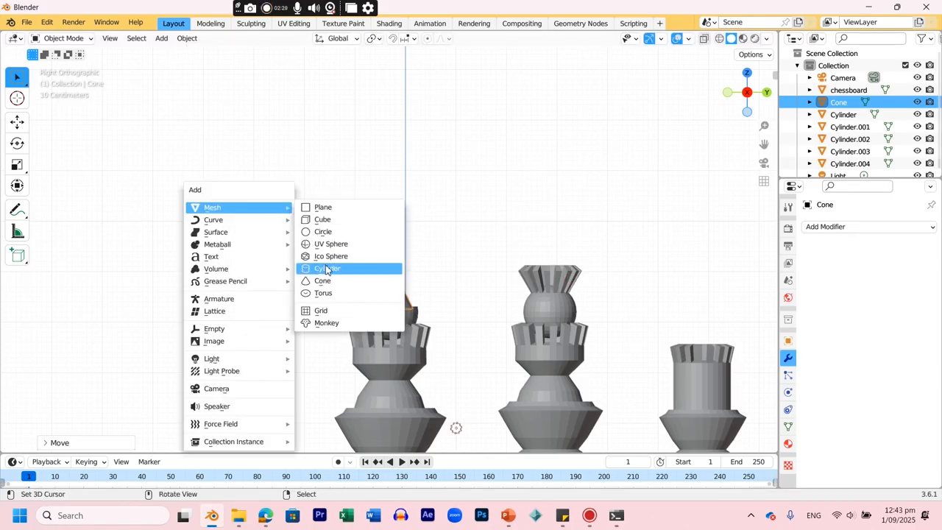
left_click(321, 220)
key("s")
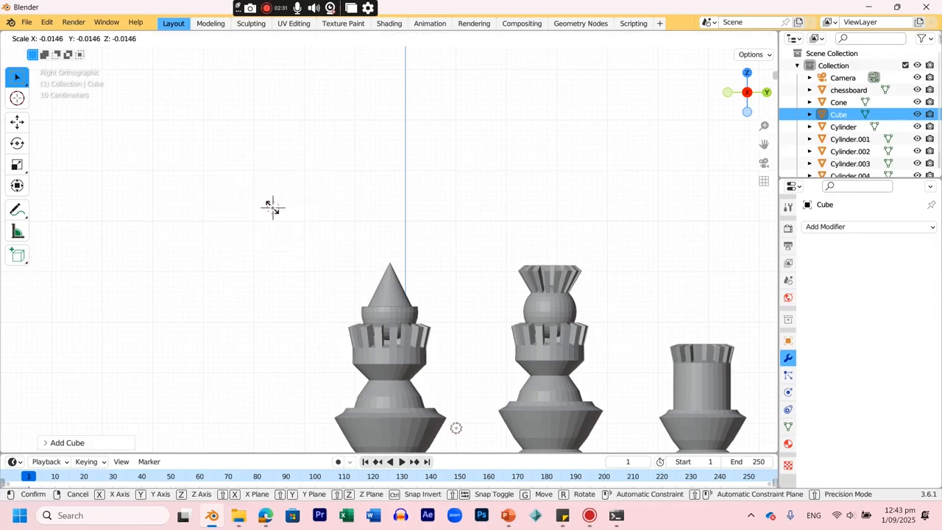
left_click(282, 211)
key("s")
key("z")
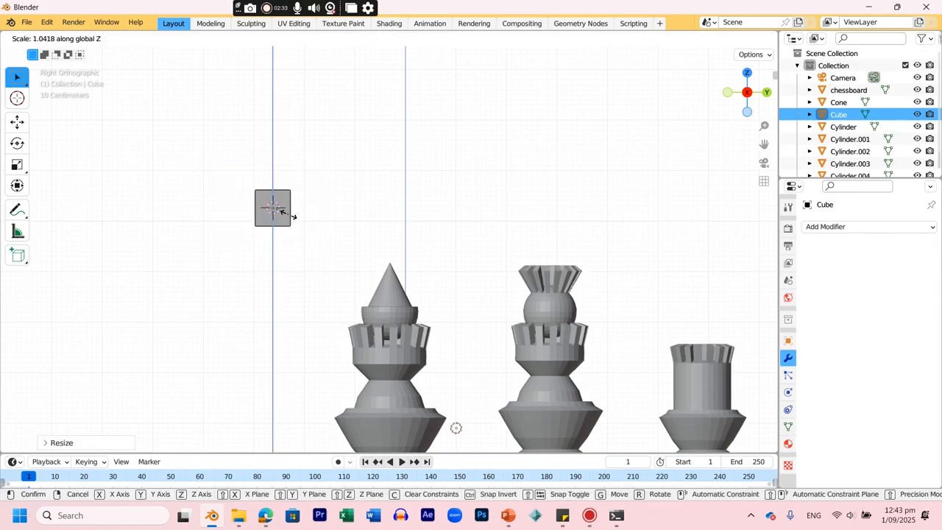
left_click(287, 269)
Duplicate the upright bar in place, rotate the copy 90 degrees and join both bars into a cross.
key("shift+d")
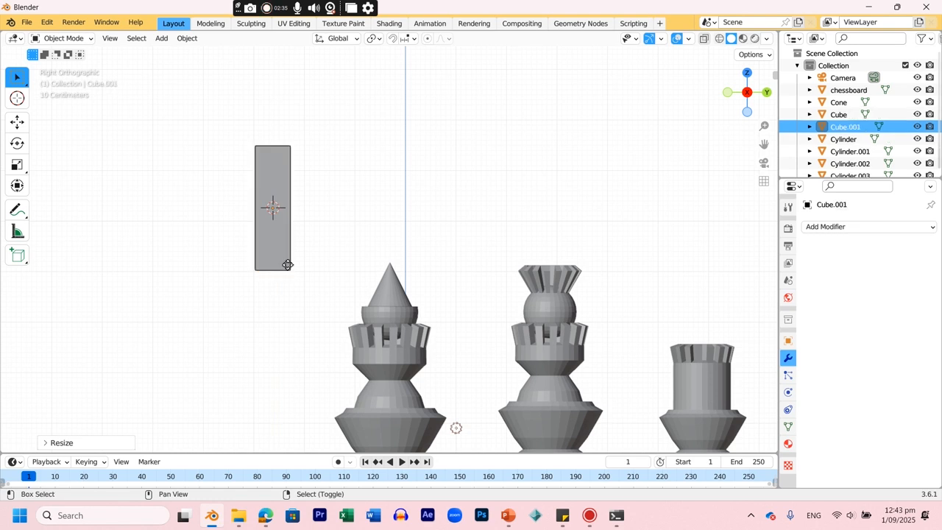
type("r90")
key("Return")
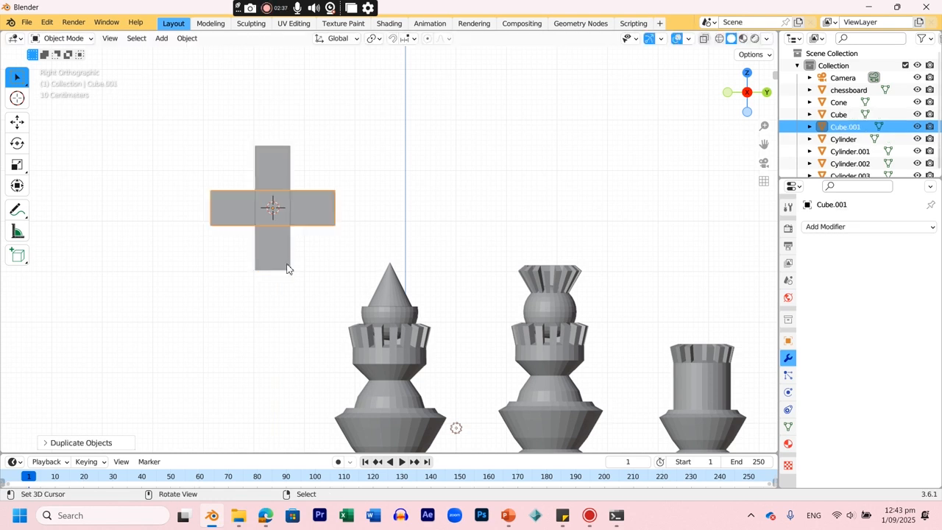
left_click(279, 172, "shift")
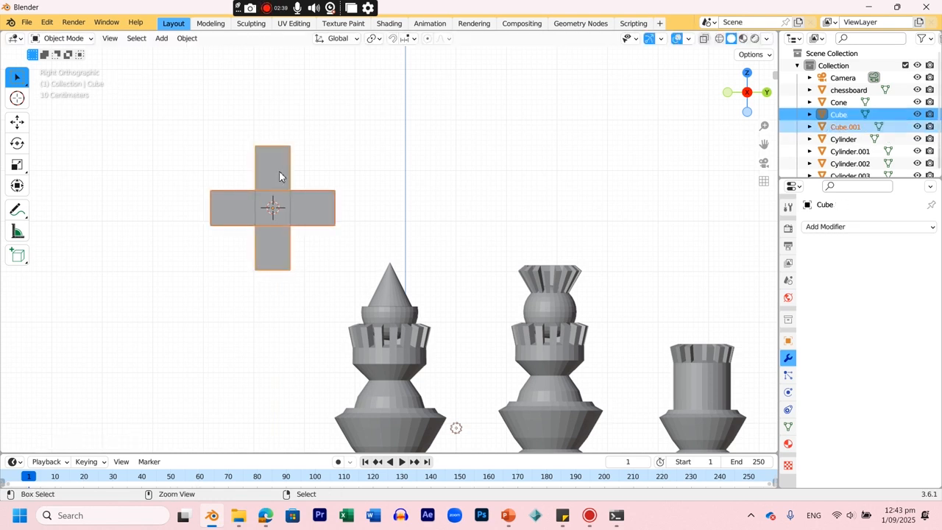
key("ctrl+j")
Scale the cross down and move it onto the tip of the king's cone.
key("s")
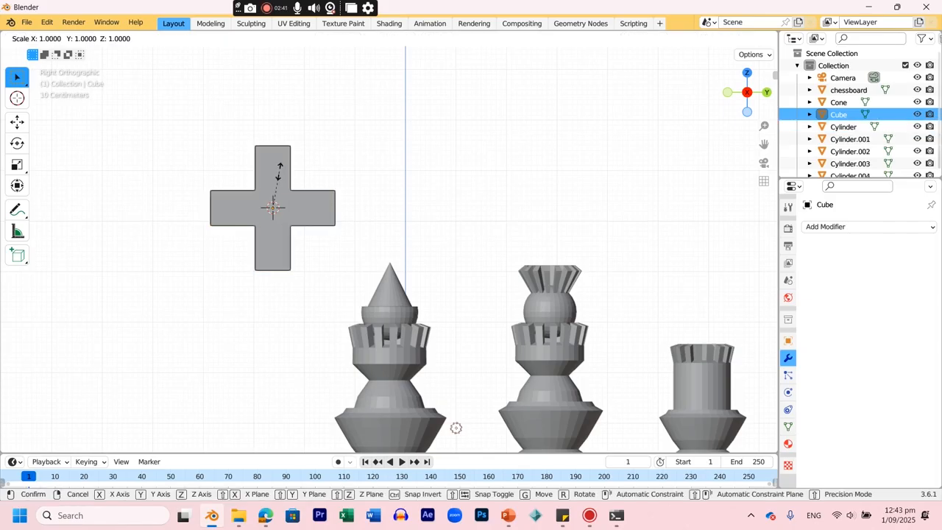
left_click(276, 188)
key("g")
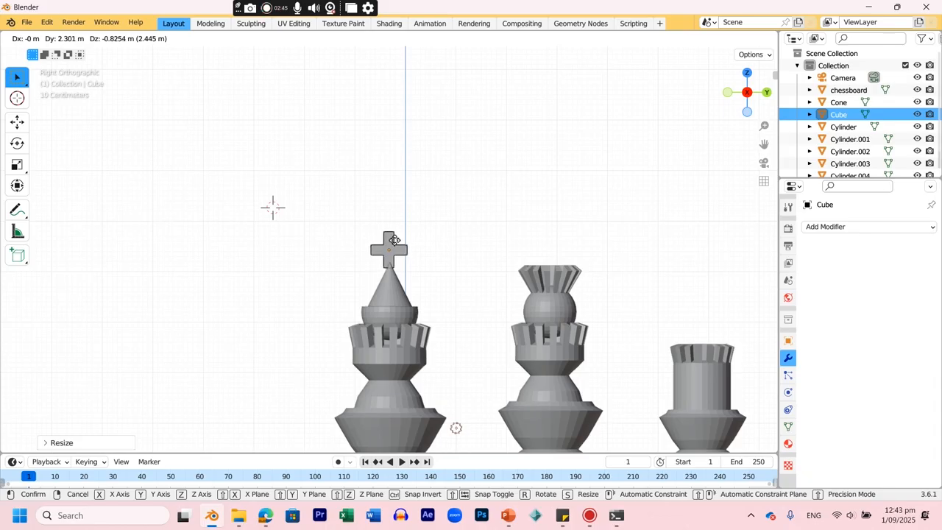
left_click(392, 238)
Centre the cross over the king from the top view, and lower it slightly onto the cone's tip from the right view.
key("KP_7")
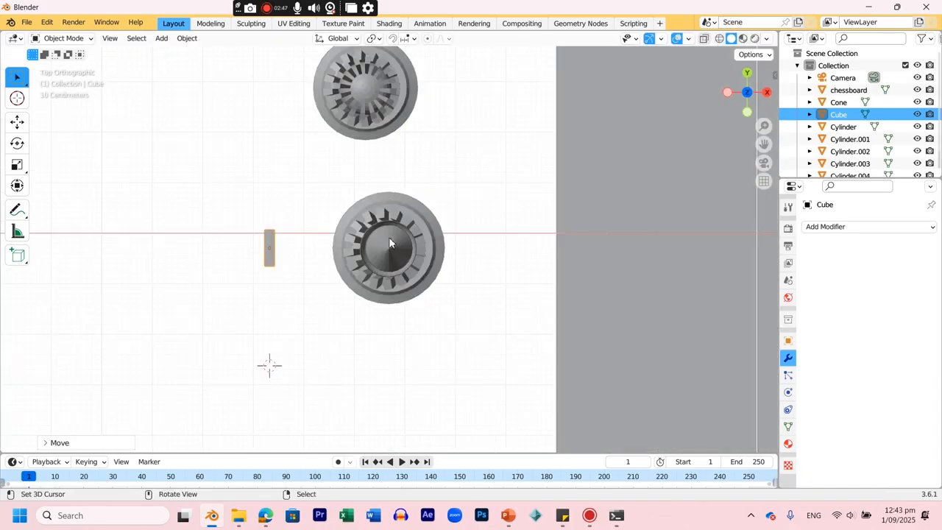
key("g")
left_click(509, 242)
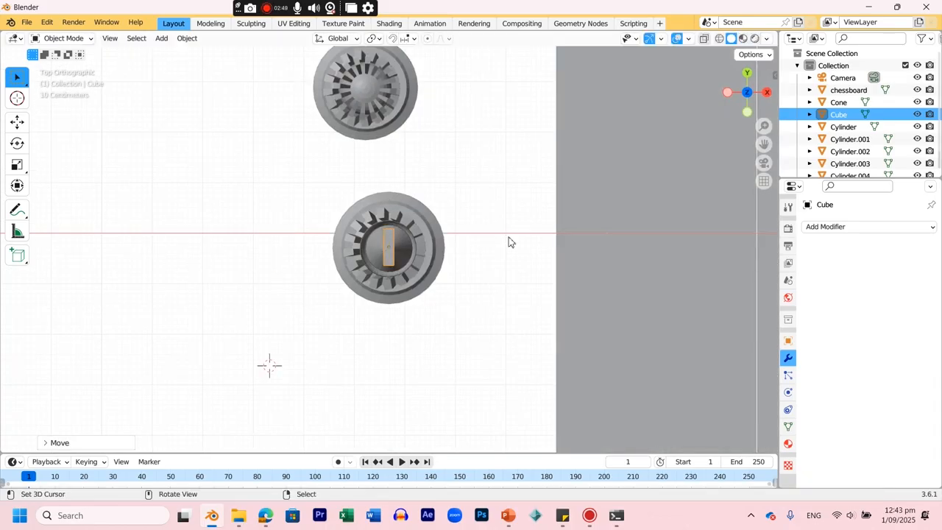
key("KP_3")
key("g")
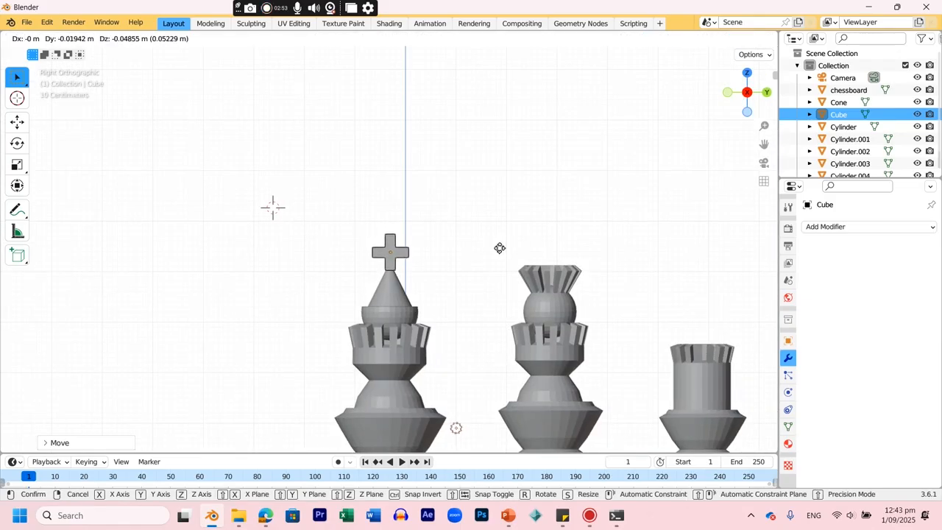
left_click(498, 252)
Join the cross and the cone to the king's body as one object.
scroll(420, 307, "down", 3)
left_click(415, 307)
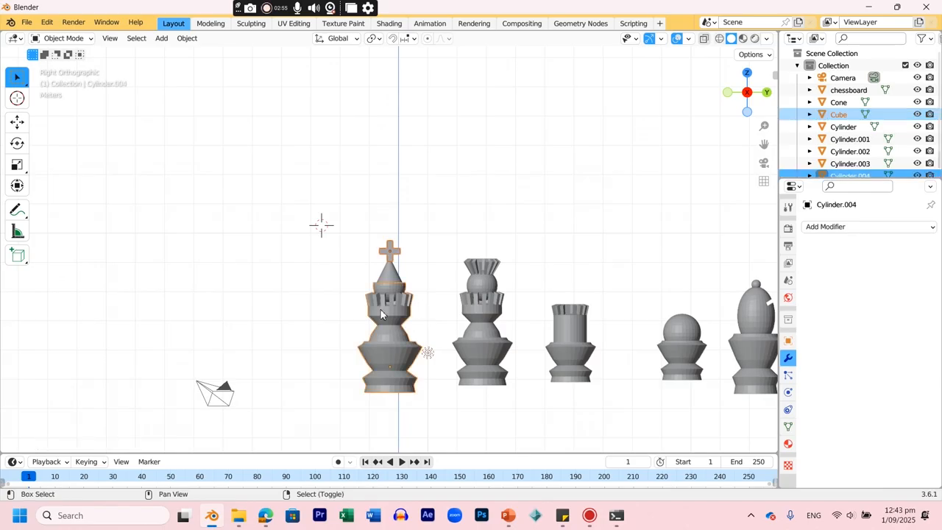
key("ctrl+j")
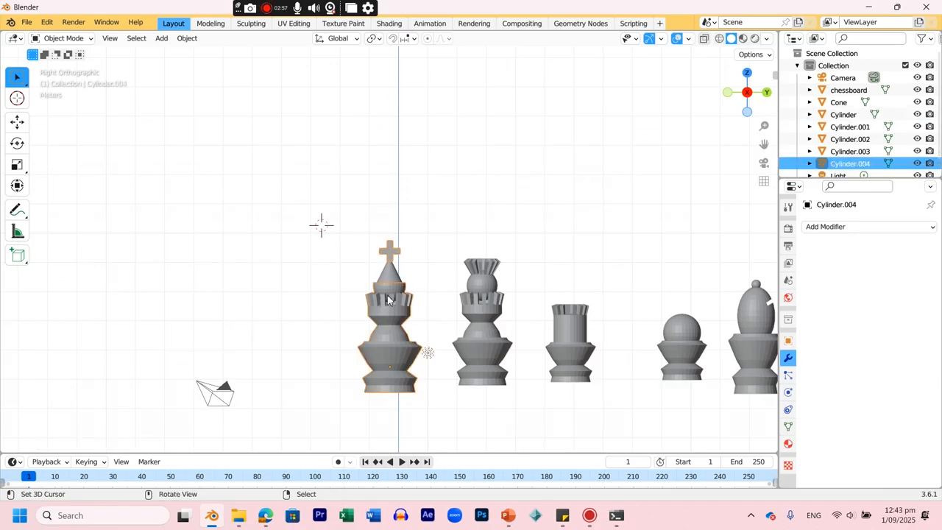
left_click(398, 278)
left_click(390, 250, "shift")
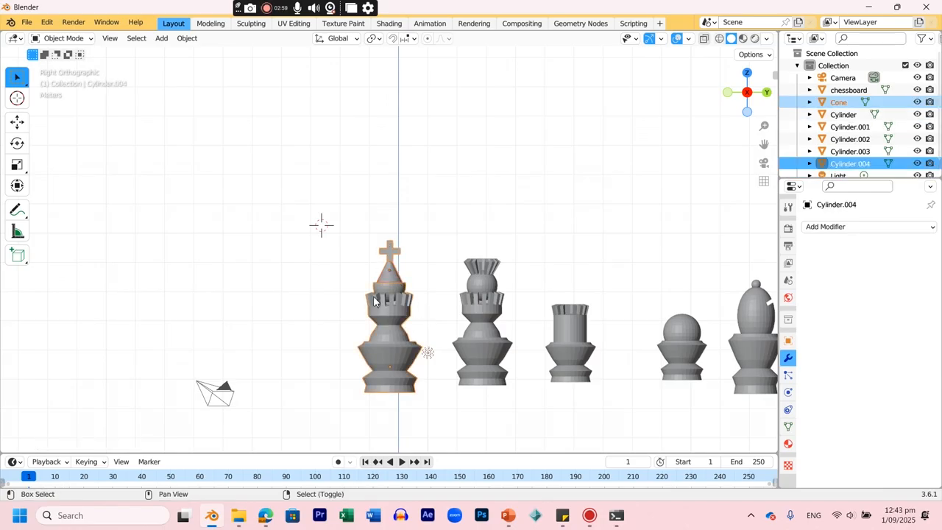
key("ctrl+j")
Duplicate the pawn, place the copy in the empty space beside the king and scale the copy down.
scroll(544, 321, "down", 2)
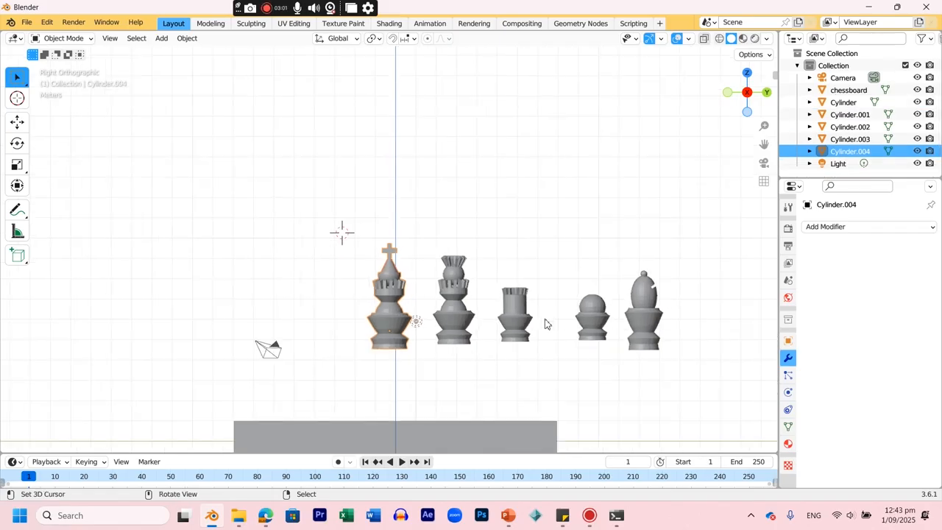
left_click(587, 324)
key("shift+d")
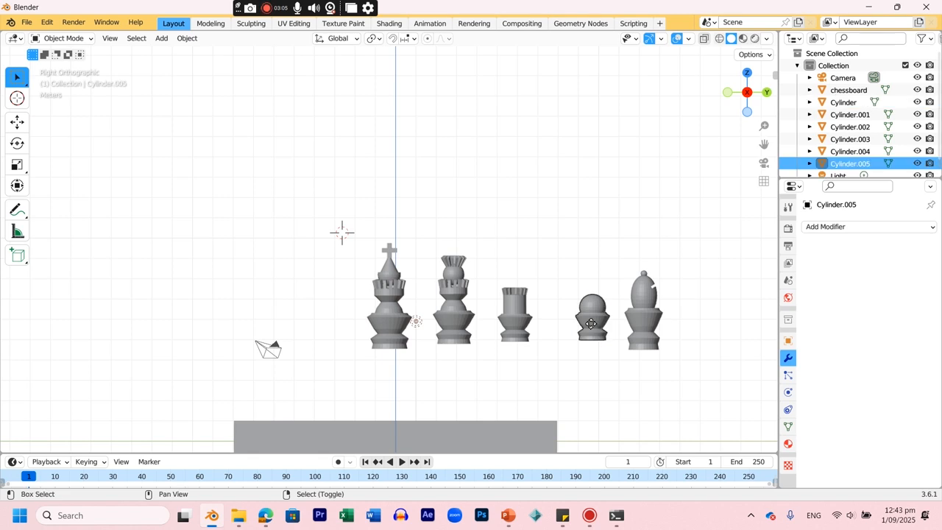
left_click(317, 335)
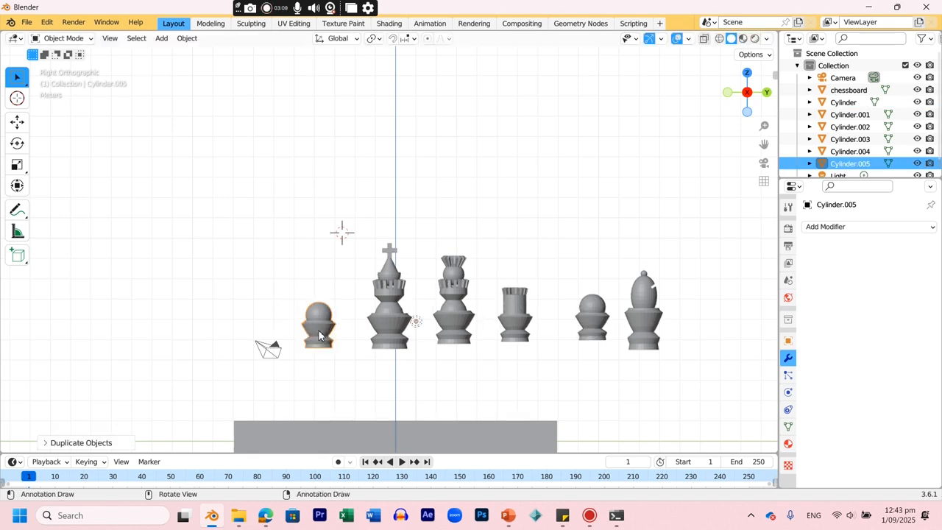
key("s")
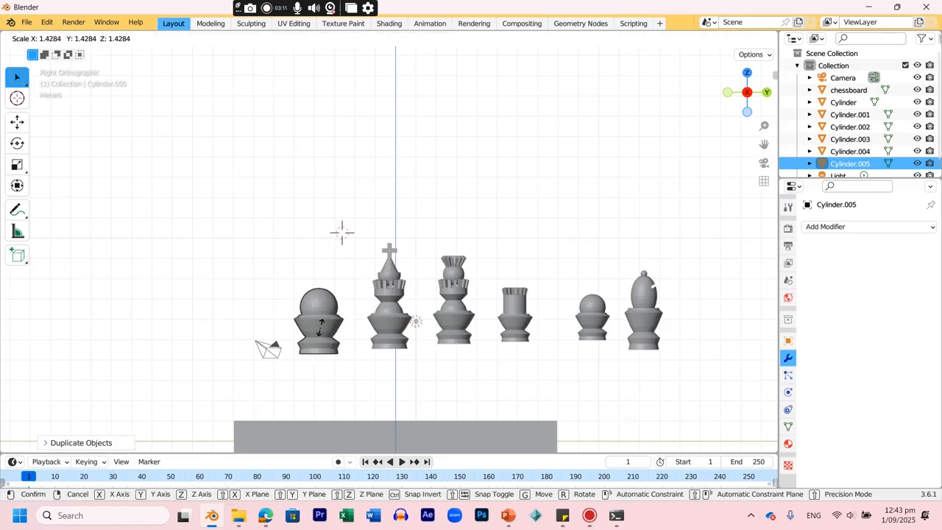
left_click(319, 333)
Move the pawn copy next to the rook at the chessboard's edge from the top view.
key("KP_7")
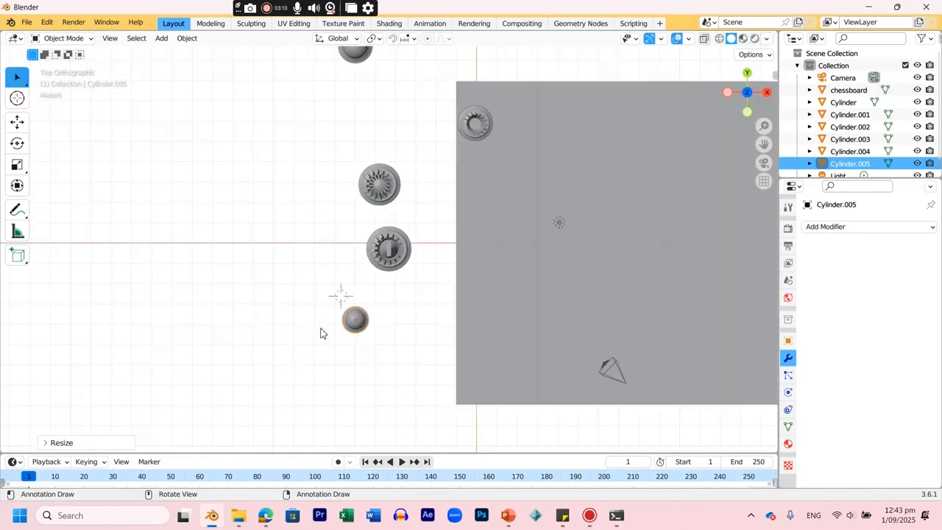
key("g")
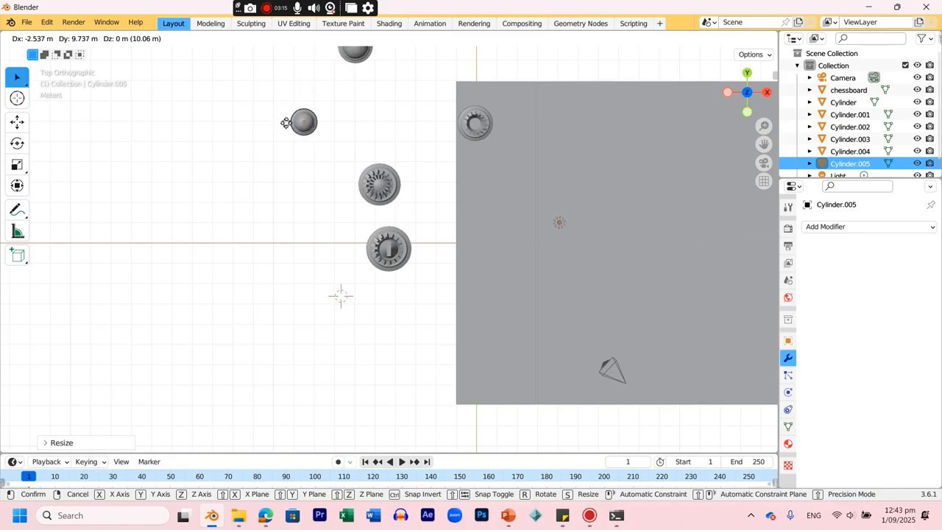
left_click(309, 133)
scroll(309, 132, "up", 2)
scroll(434, 182, "down", 5)
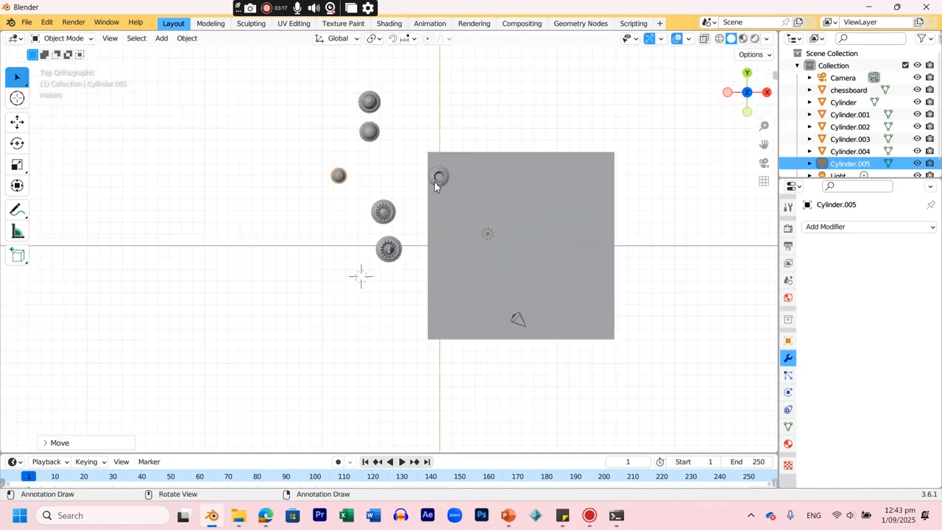
key("g")
left_click(451, 182)
key("KP_3")
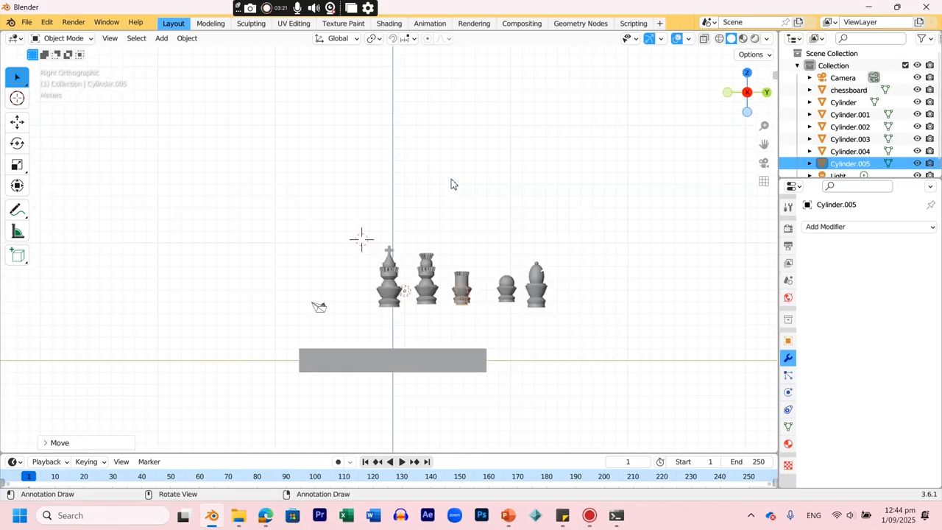
Frame the pawn copy from the top view and scale it up to nearly the rook's base diameter.
key("KP_7")
key("grave")
left_click(524, 224)
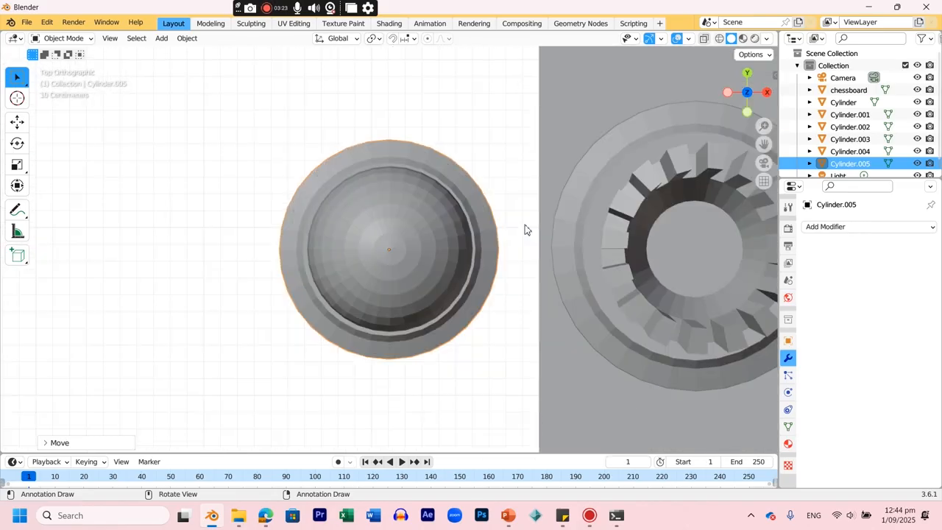
key("s")
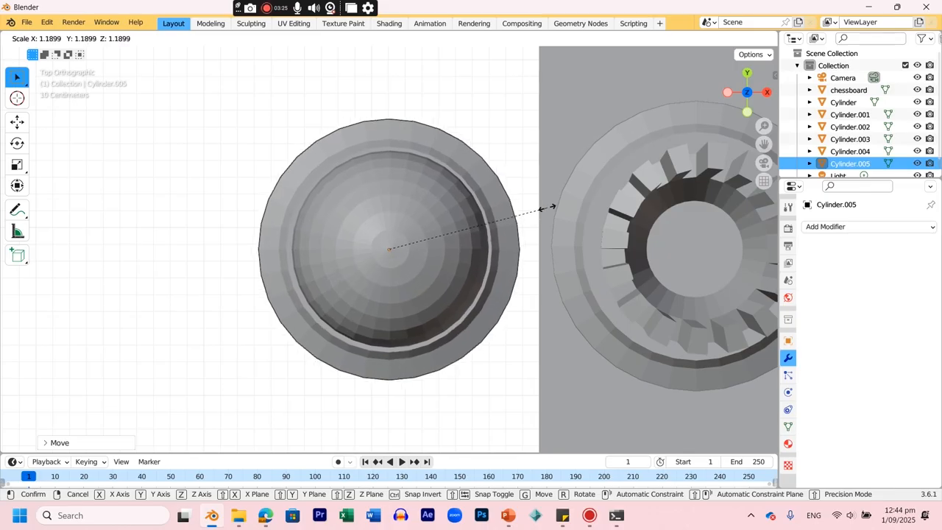
left_click(557, 246)
Move the copy between the rook and the original pawn in the right view, with its base level with the rook's.
middle_click_drag(556, 246, 347, 142)
key("KP_3")
key("g")
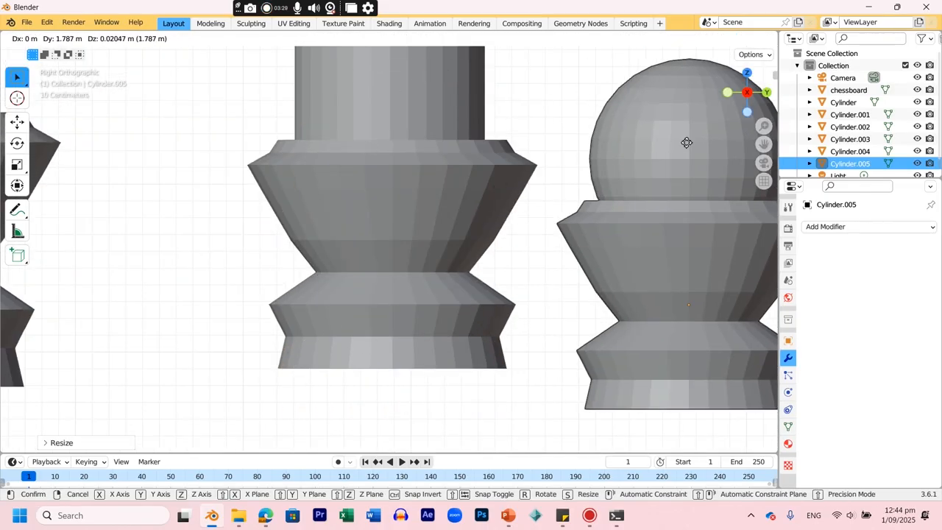
left_click(656, 96)
Scale the original pawn down to about three quarters of its size and enlarge the copy slightly to about the rook's width.
scroll(581, 237, "down", 3)
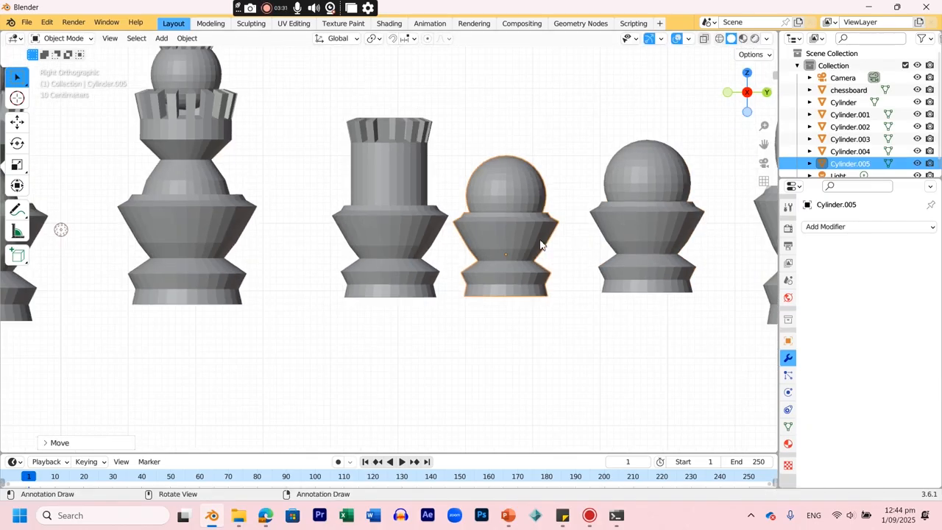
scroll(541, 245, "down", 1)
key("s")
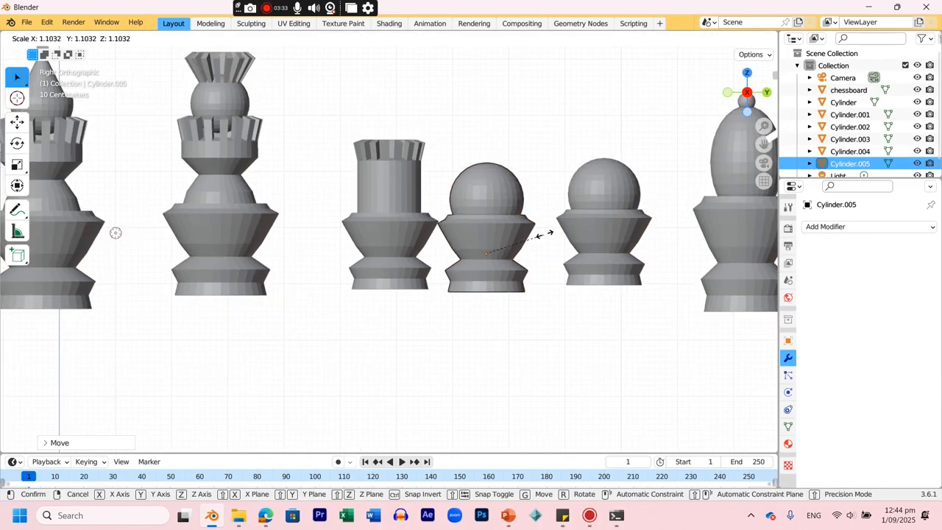
right_click(539, 239)
left_click(606, 219)
key("s")
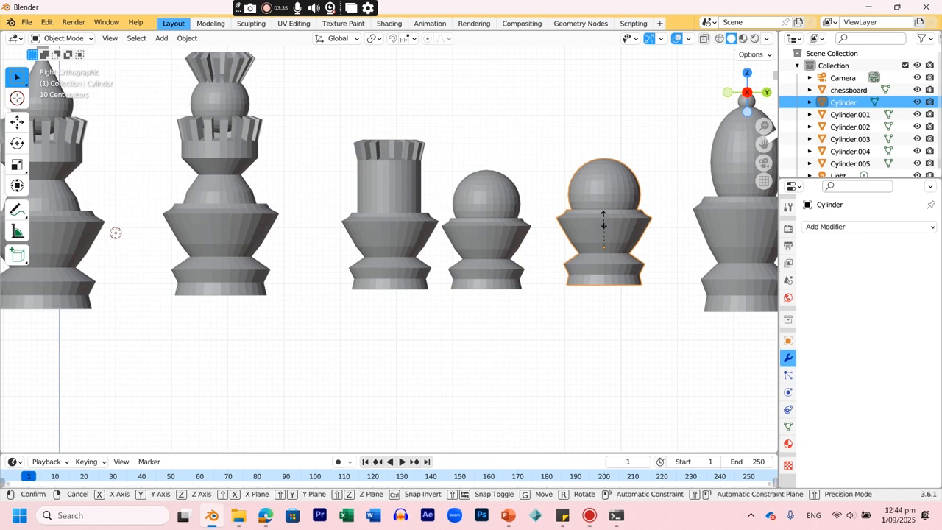
left_click(548, 239)
left_click(485, 226)
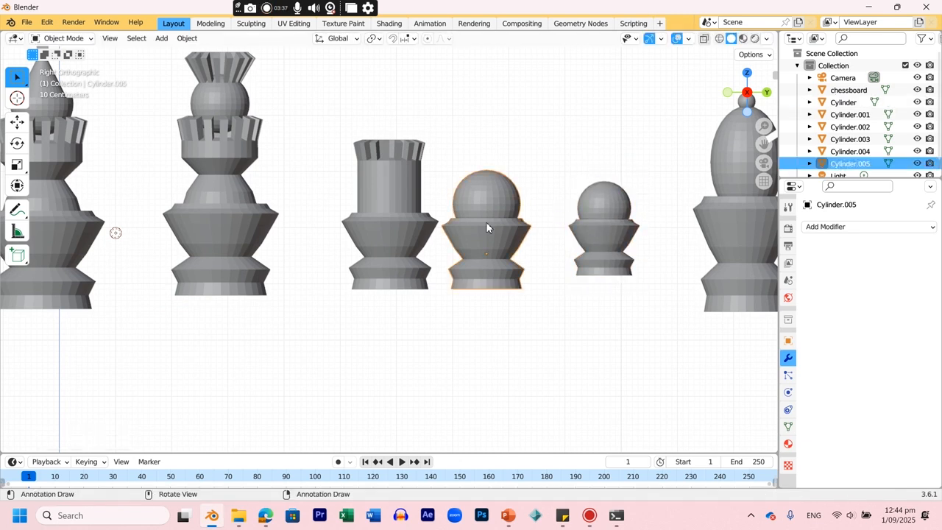
key("s")
left_click(488, 220)
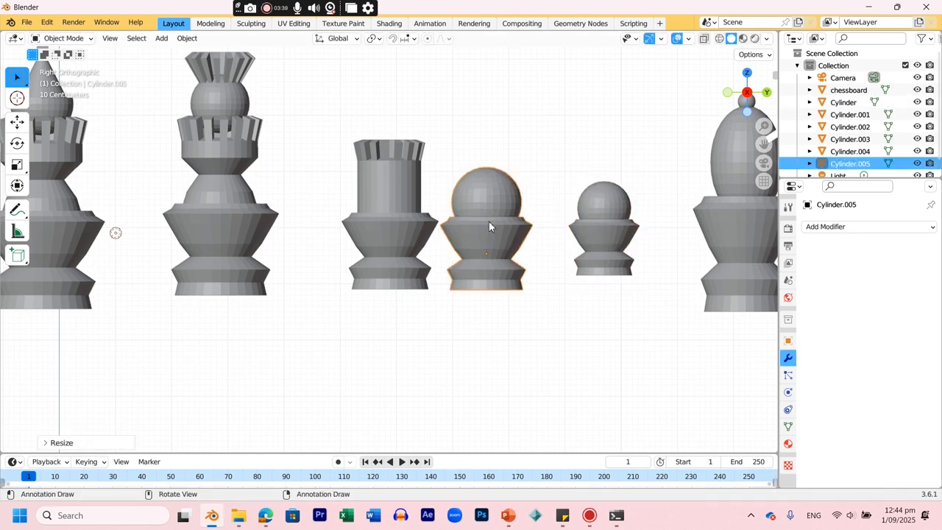
Move the enlarged copy into the empty space beyond the bishop and frame it in the view.
scroll(513, 233, "down", 6)
key("g")
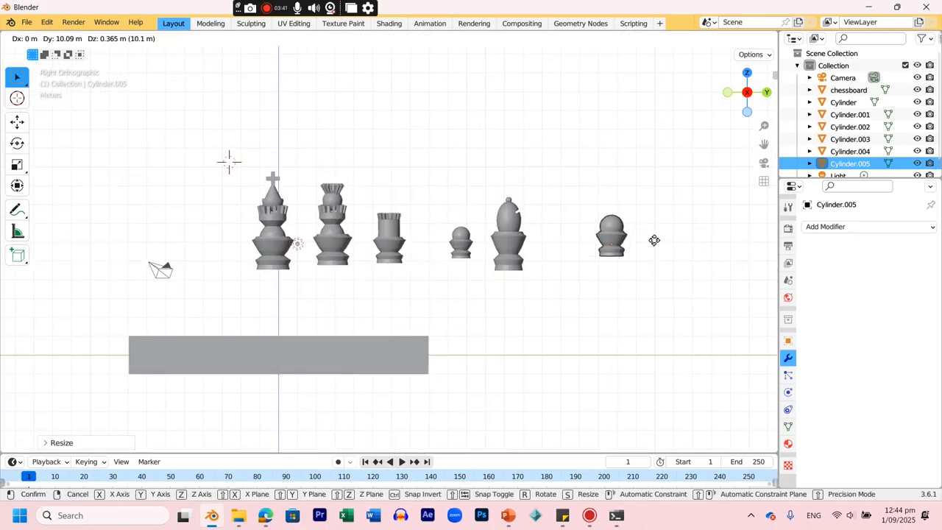
left_click(665, 248)
key("grave")
left_click(671, 254)
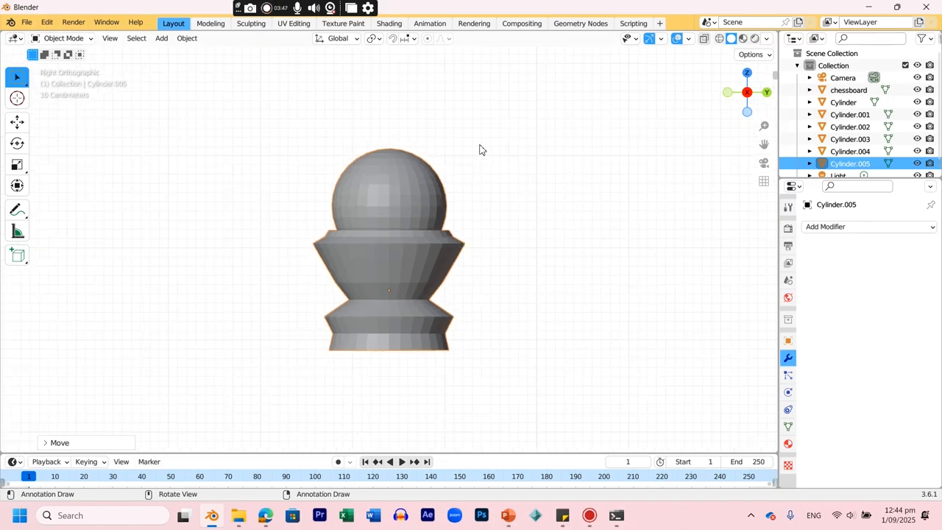
Add a UV sphere, scale it to about 0.49 and move it against the upper side of the copy's head.
key("shift+a")
mouse_move(479, 144)
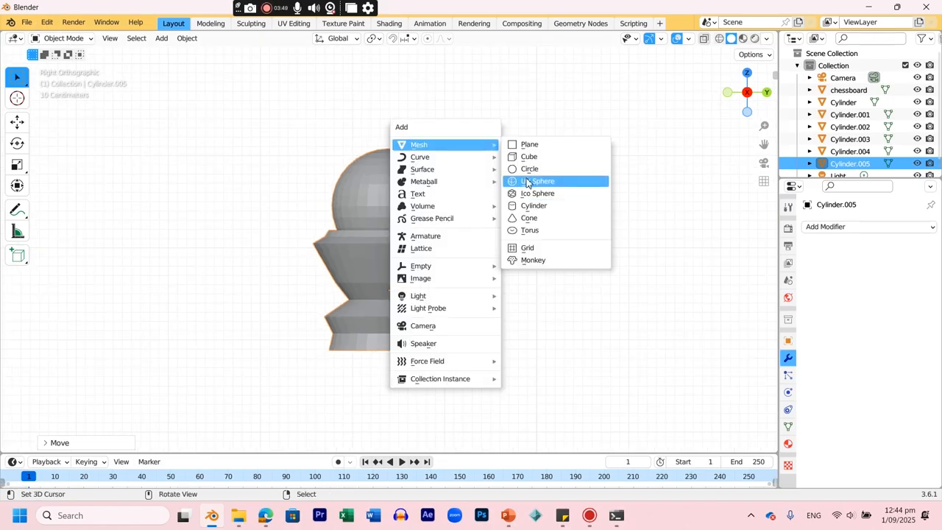
left_click(526, 181)
key("s")
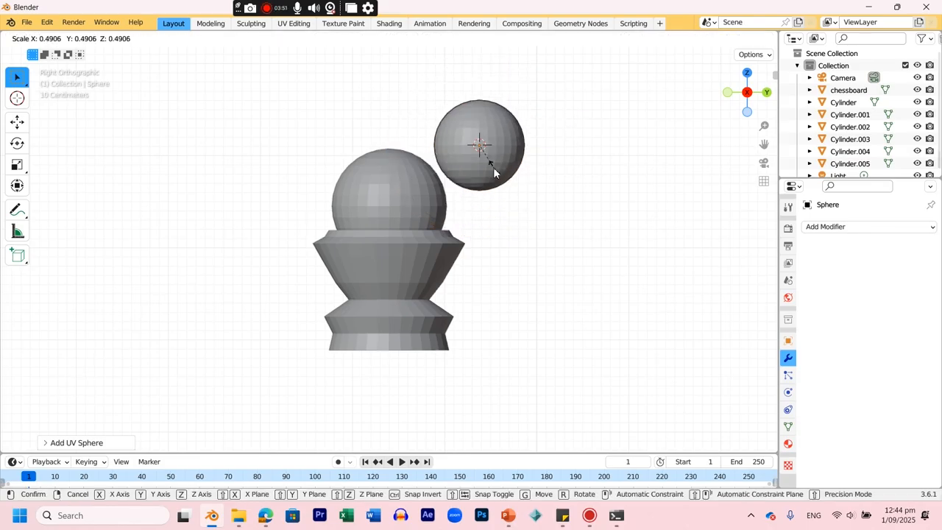
left_click(493, 167)
key("g")
left_click(432, 158)
Align the new sphere with the piece's centre along X from the top view, keeping it offset along Y.
key("KP_7")
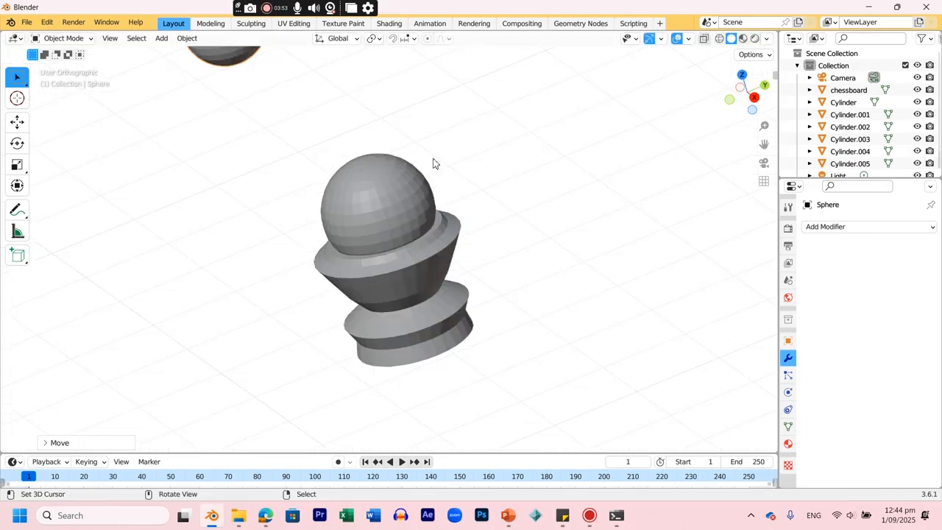
key("g")
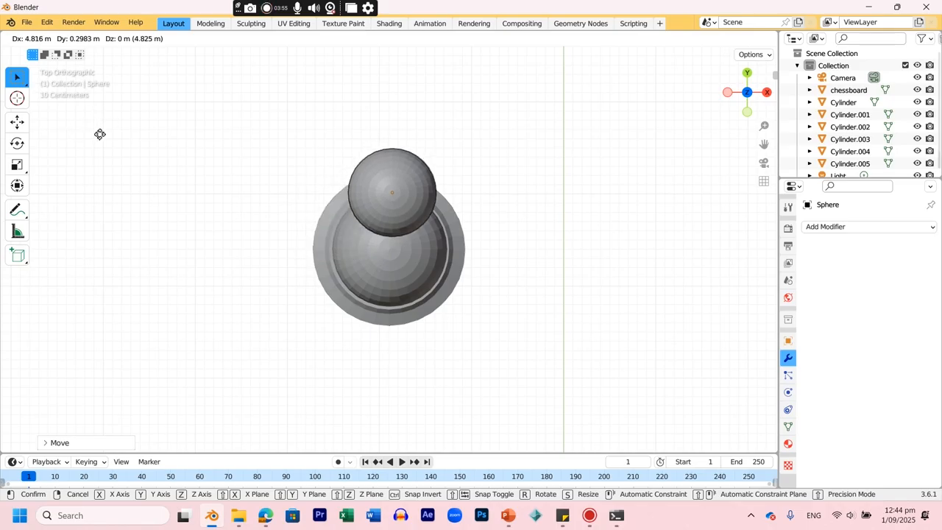
left_click(95, 139)
Duplicate the small sphere twice, placing one copy outward and lower as a snout and the other directly on top of the head.
key("KP_3")
key("shift")
key("shift+d")
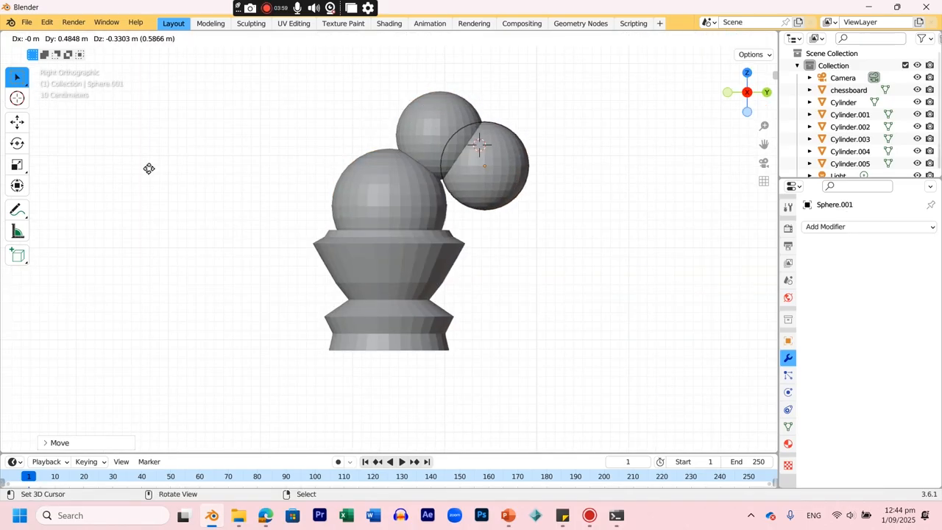
left_click(147, 168)
key("shift")
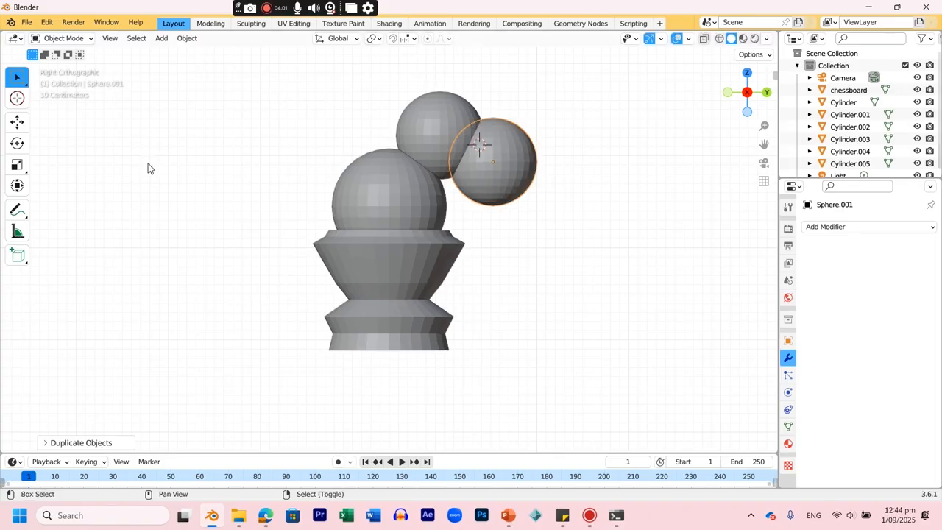
key("shift+d")
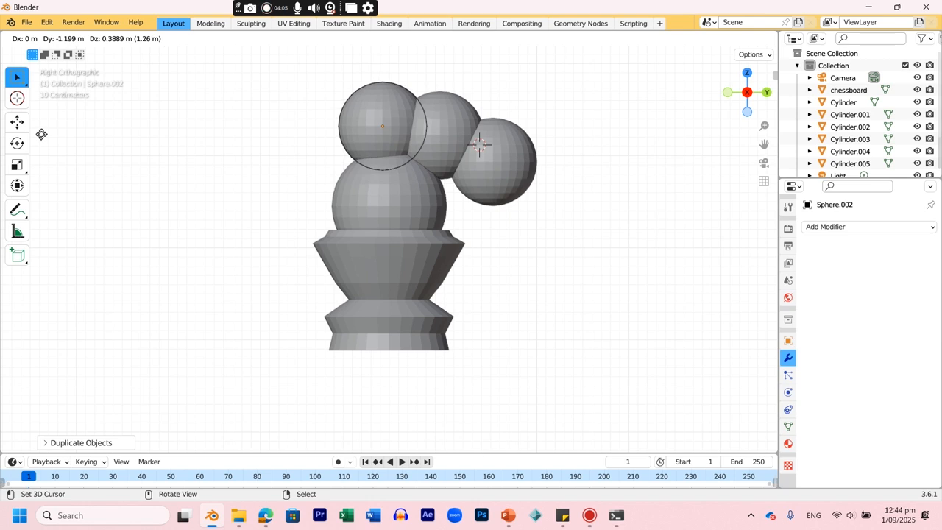
left_click(41, 134)
Scale the outermost sphere down to about three quarters of its size.
left_click(499, 171)
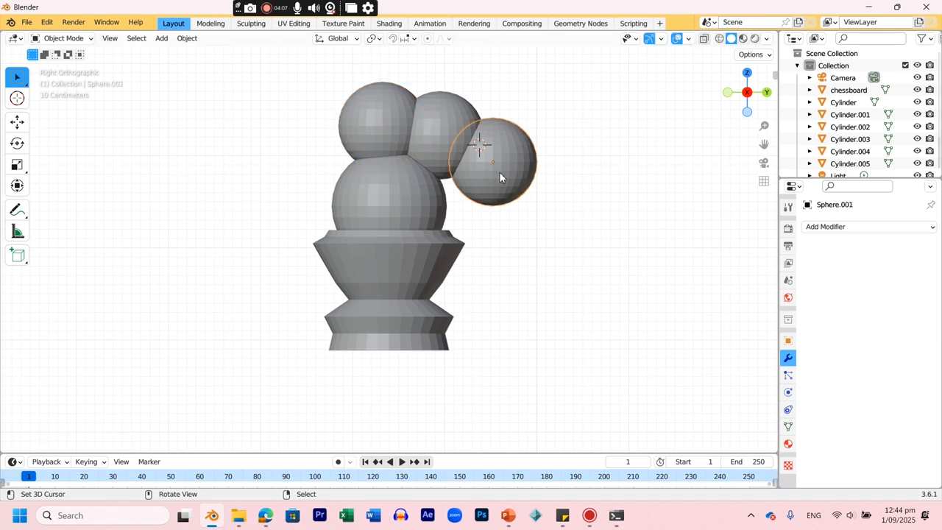
key("s")
left_click(493, 170)
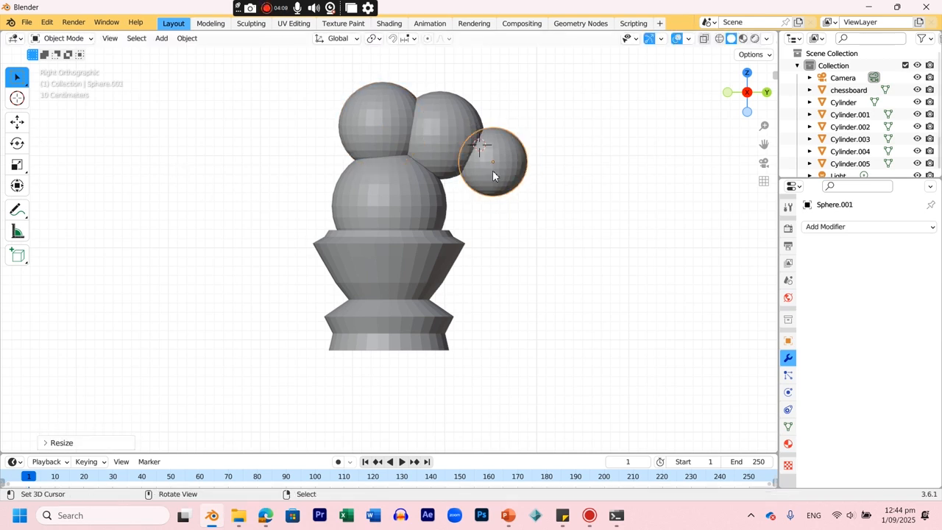
Move the outermost sphere in against the head and join the three small spheres with the body into one object.
key("g")
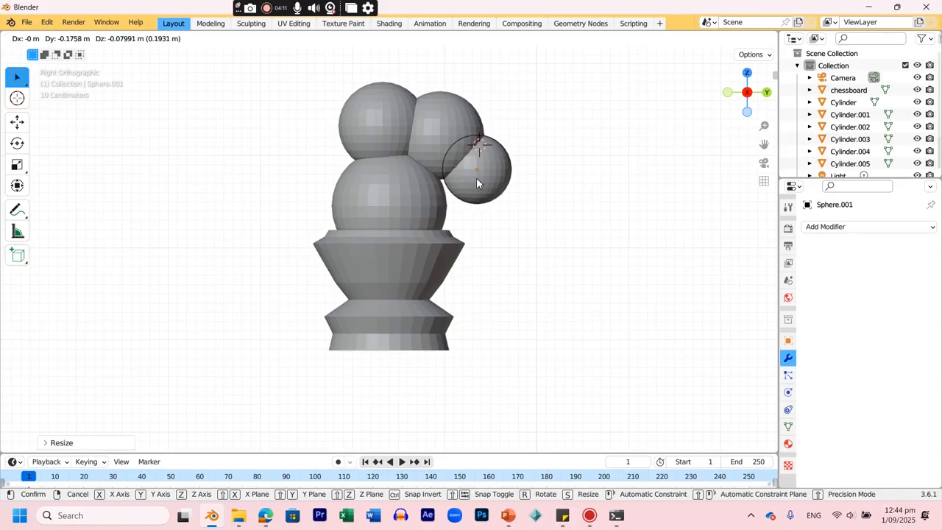
left_click(476, 177)
left_click(370, 117)
left_click(436, 133, "shift")
left_click(473, 163, "shift")
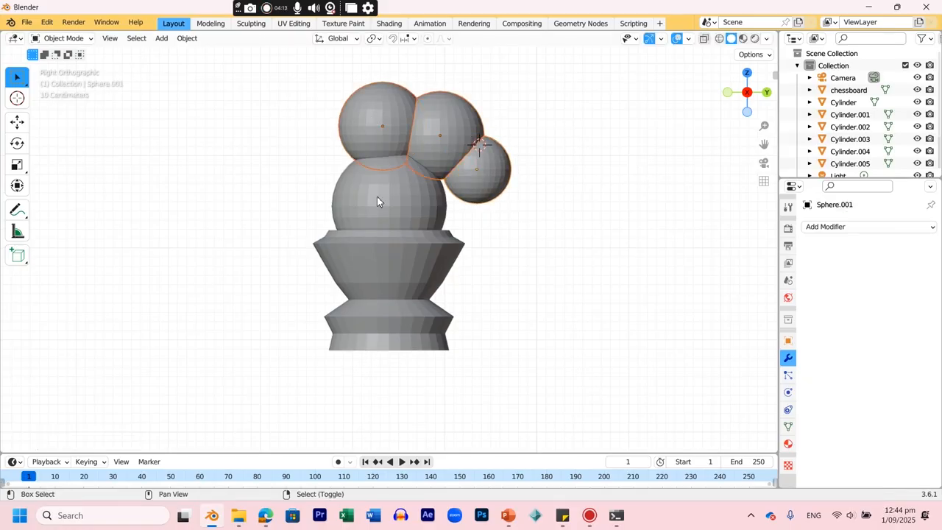
left_click(376, 197, "shift")
key("ctrl+j")
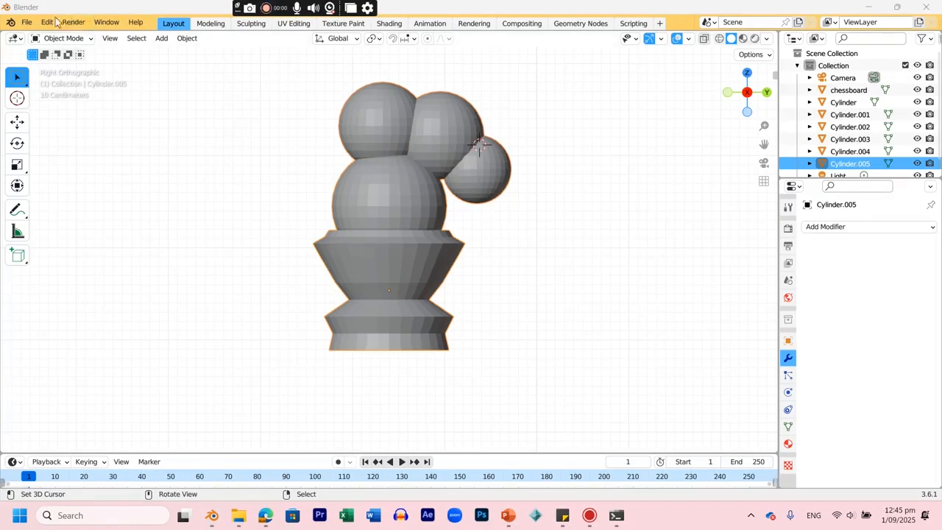
Switch to the Sculpting workspace and frame the joined piece from its front.
left_click(258, 24)
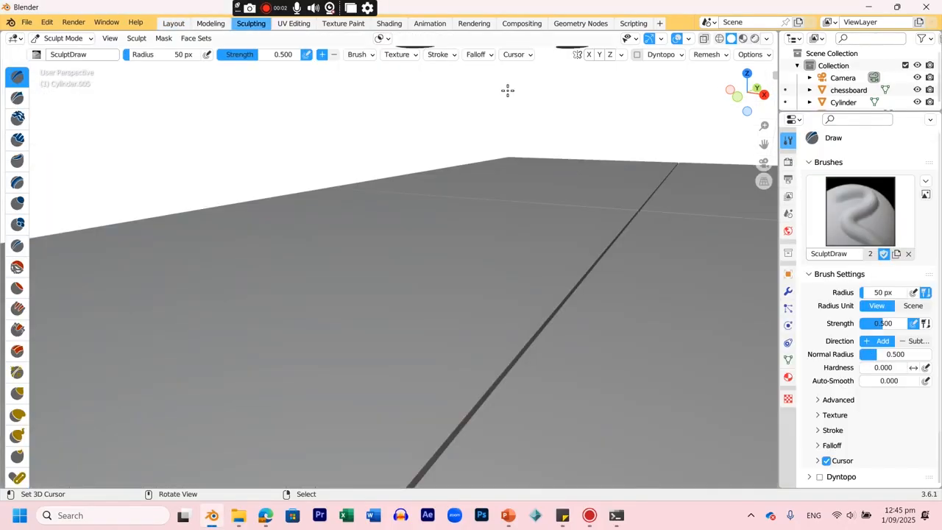
key("KP_Decimal")
mouse_move(477, 244)
middle_mouse_down()
mouse_move(376, 253)
mouse_move(259, 231)
mouse_move(246, 237)
mouse_move(479, 260)
mouse_move(458, 262)
mouse_move(470, 254)
middle_mouse_up()
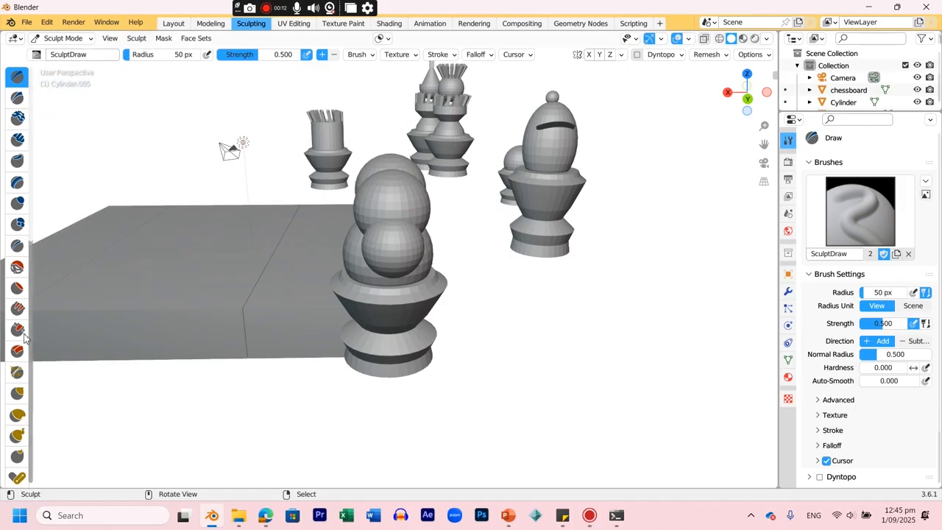
Pull up two small symmetrical ears and shape the face and snout with Snake Hook at 50 px radius.
left_click(17, 436)
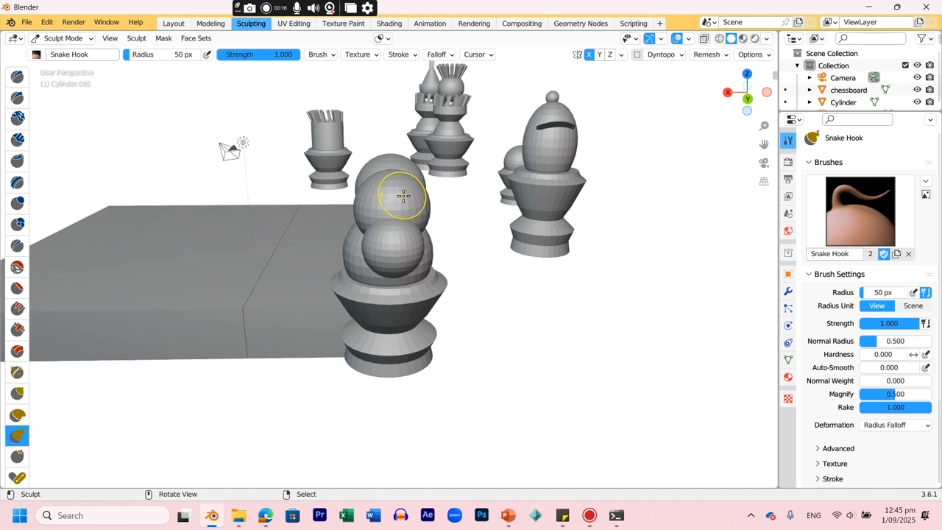
left_click_drag(424, 201, 413, 185)
mouse_move(417, 222)
left_mouse_down()
mouse_move(418, 254)
mouse_move(420, 244)
mouse_move(391, 259)
left_mouse_up()
mouse_move(417, 174)
left_mouse_down()
mouse_move(433, 165)
mouse_move(353, 166)
mouse_move(365, 159)
left_mouse_up()
mouse_move(481, 208)
middle_mouse_down()
mouse_move(534, 197)
mouse_move(415, 201)
middle_mouse_up()
mouse_move(402, 193)
left_mouse_down()
mouse_move(420, 221)
mouse_move(413, 231)
mouse_move(421, 227)
left_mouse_up()
middle_click_drag(540, 234, 588, 226)
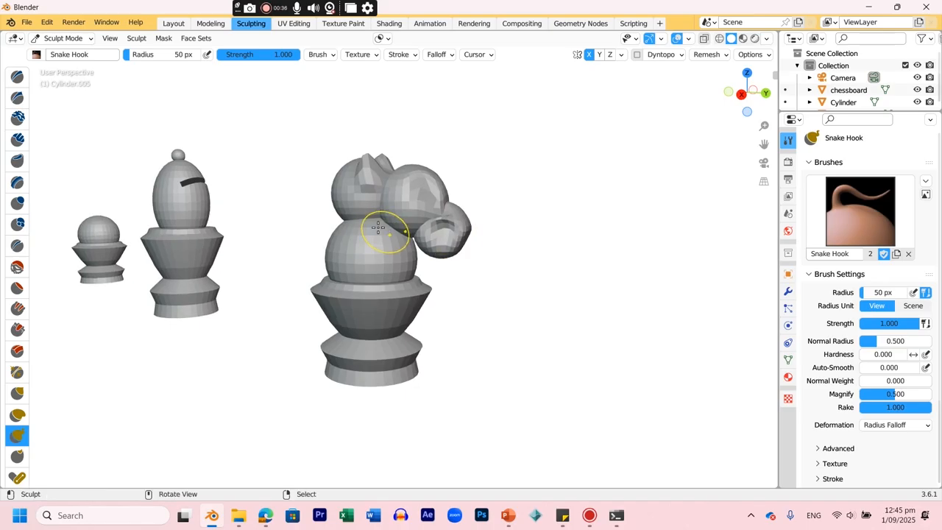
middle_click_drag(429, 228, 444, 231)
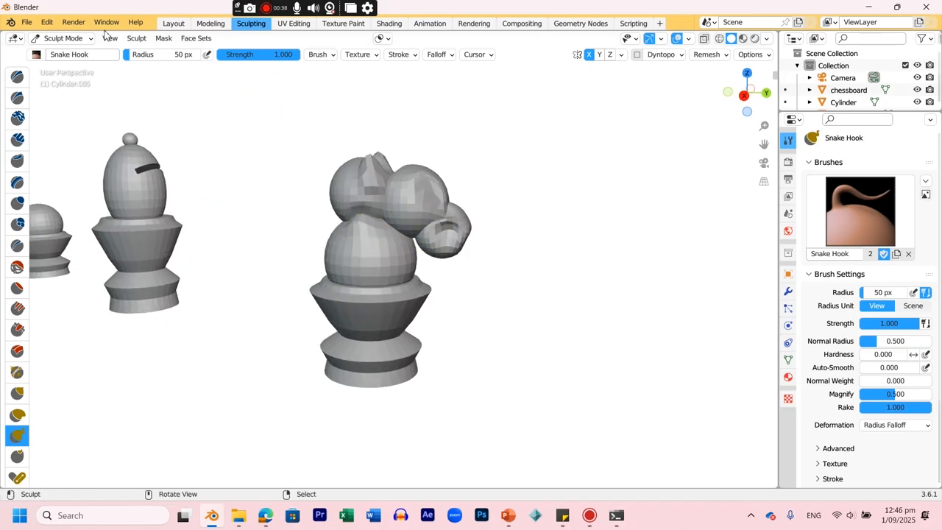
Blend the head spheres together with Snake Hook and Elastic Deform at 115 px radius, and nudge the ears with Elastic Deform at 9 px.
left_click_drag(144, 57, 154, 57)
mouse_move(335, 221)
left_mouse_down()
mouse_move(343, 245)
mouse_move(334, 201)
mouse_move(381, 197)
mouse_move(405, 167)
mouse_move(348, 157)
left_mouse_up()
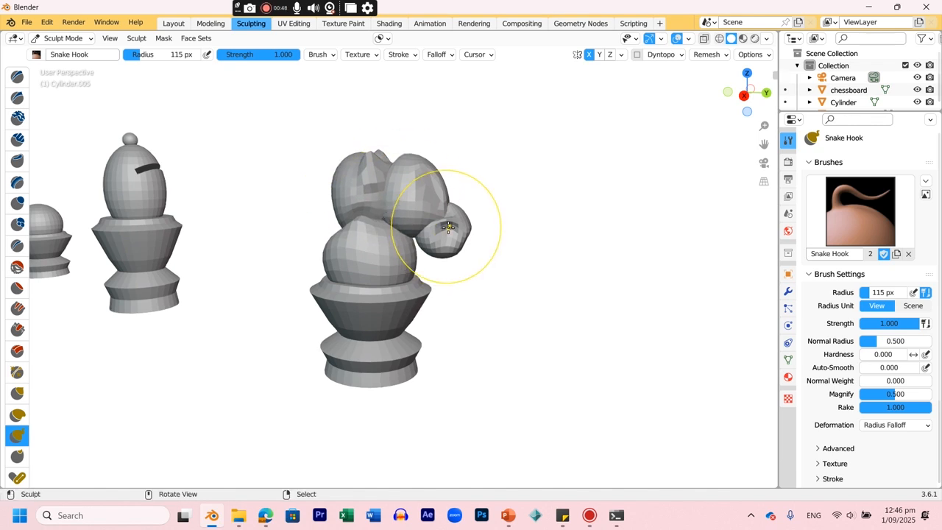
left_click(17, 414)
mouse_move(348, 191)
left_mouse_down()
mouse_move(338, 202)
mouse_move(374, 162)
mouse_move(375, 173)
left_mouse_up()
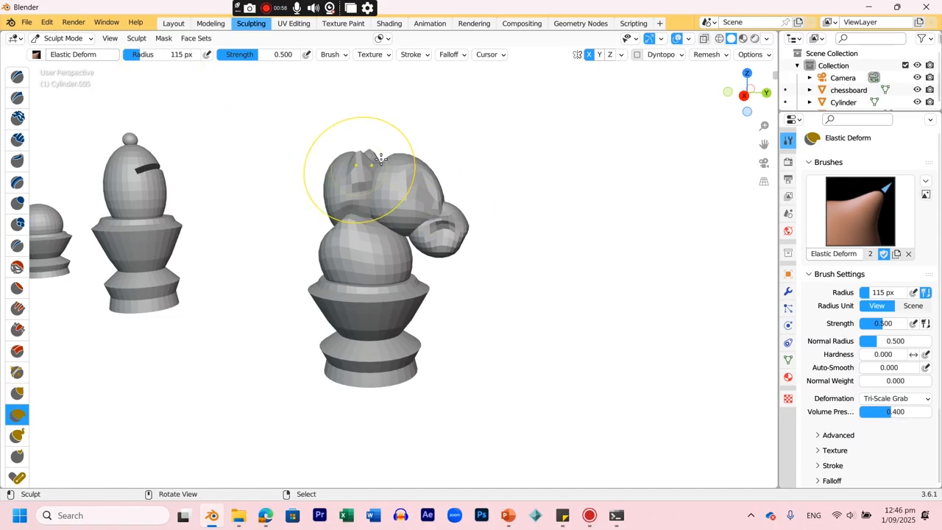
left_click_drag(145, 62, 118, 61)
mouse_move(358, 154)
left_mouse_down()
mouse_move(354, 135)
mouse_move(364, 140)
left_mouse_up()
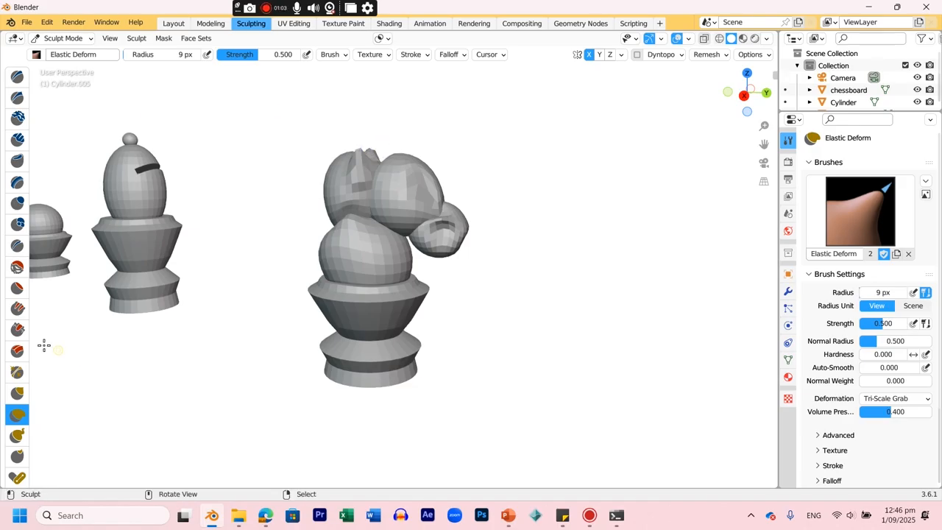
Pull the ears up into taller points with Snake Hook at 47 px radius and 0.814 strength.
left_click(18, 435)
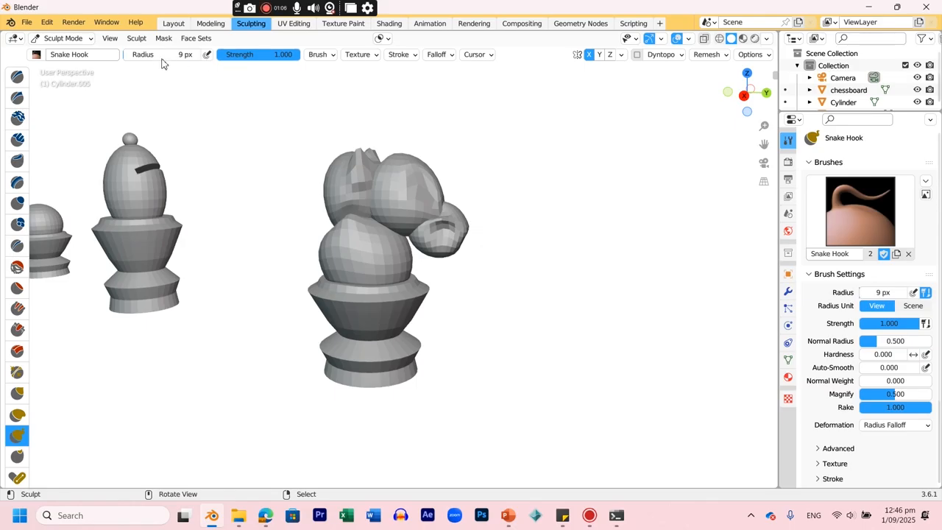
left_click_drag(154, 59, 265, 60)
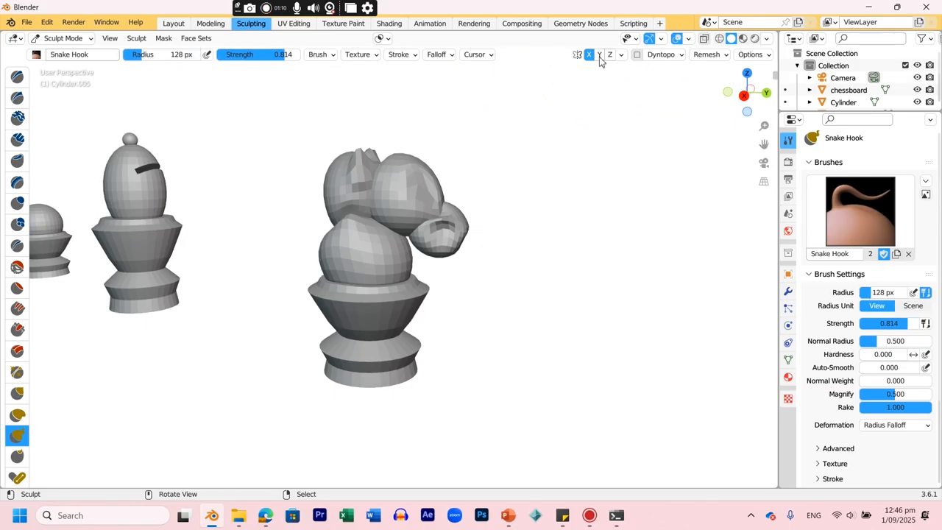
mouse_move(416, 205)
left_mouse_down()
mouse_move(409, 194)
mouse_move(425, 190)
left_mouse_up()
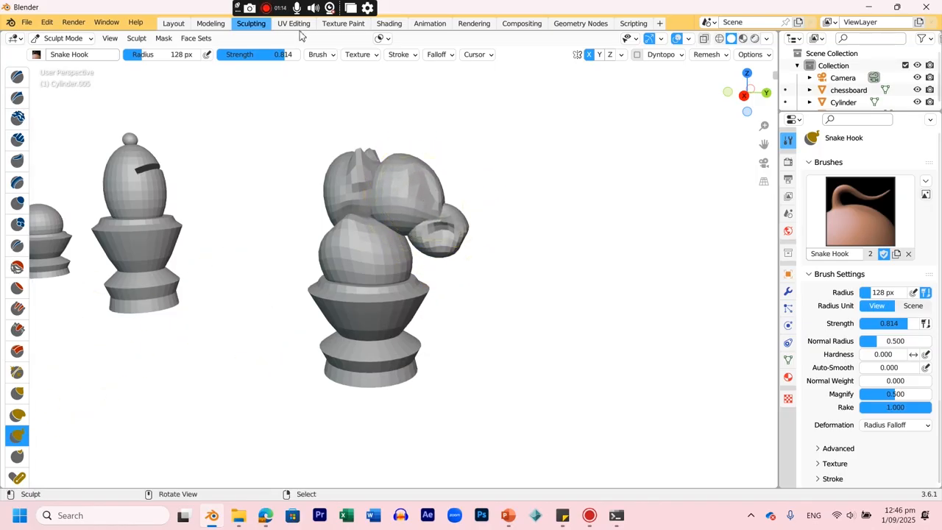
left_click_drag(156, 61, 111, 61)
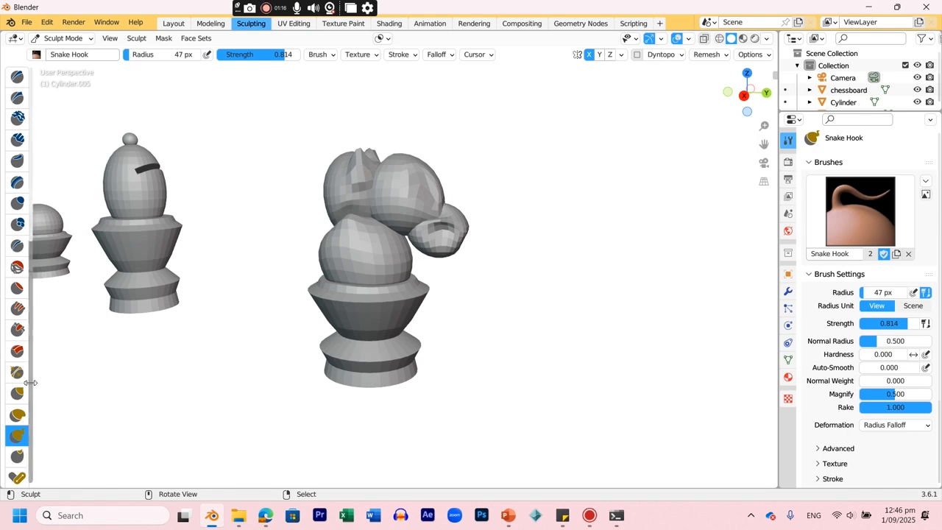
scroll(2, 434, "down", 3)
middle_click_drag(491, 235, 396, 241)
left_click_drag(396, 241, 410, 214)
mouse_move(439, 185)
middle_mouse_down()
mouse_move(538, 199)
mouse_move(596, 191)
mouse_move(507, 231)
middle_mouse_up()
scroll(506, 231, "up", 5)
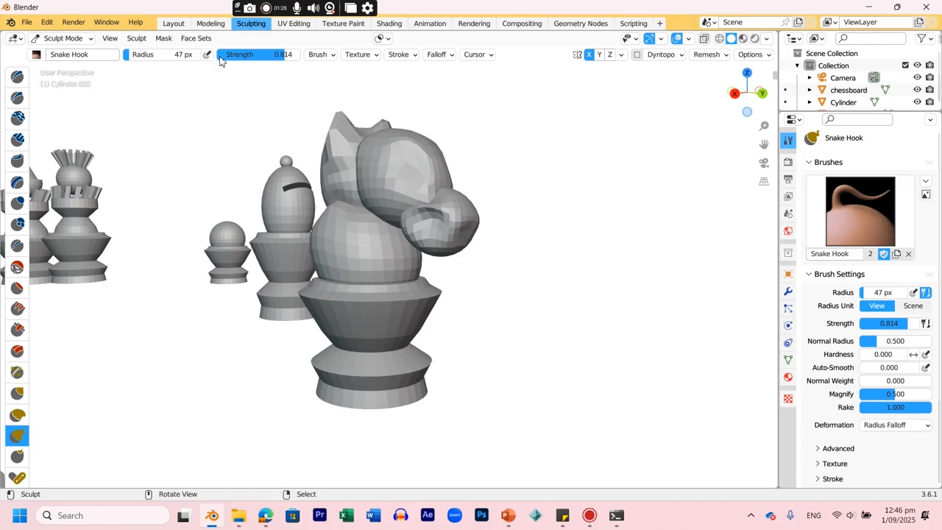
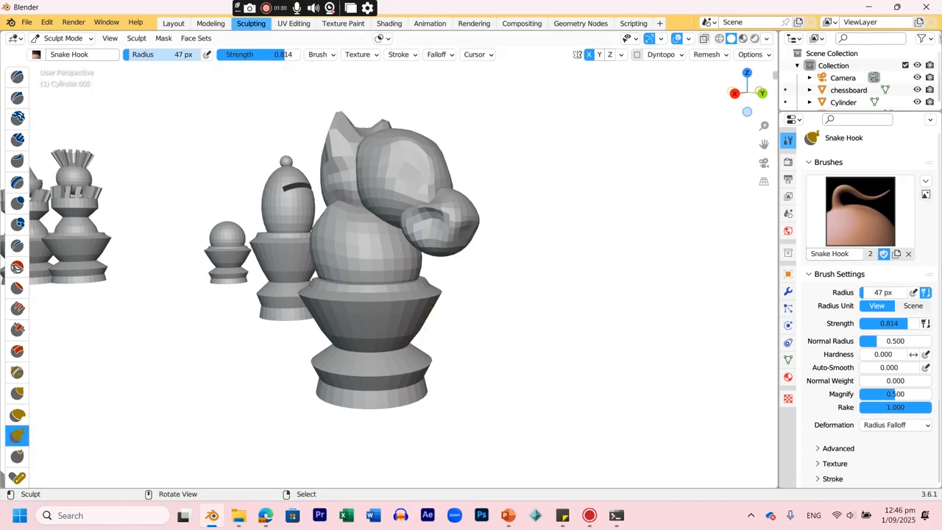
Try refining the ear and face with the Thumb brush at 19 px radius and 0.500 strength.
left_click_drag(165, 54, 247, 55)
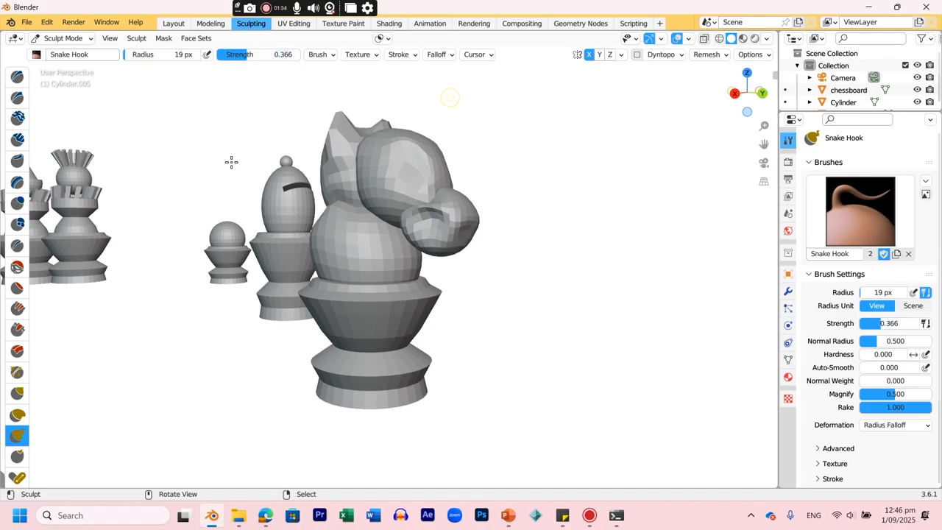
left_click(17, 456)
left_click_drag(334, 121, 337, 117)
mouse_move(337, 117)
left_mouse_down()
mouse_move(343, 138)
mouse_move(411, 171)
mouse_move(373, 167)
mouse_move(401, 178)
mouse_move(436, 214)
mouse_move(428, 218)
left_mouse_up()
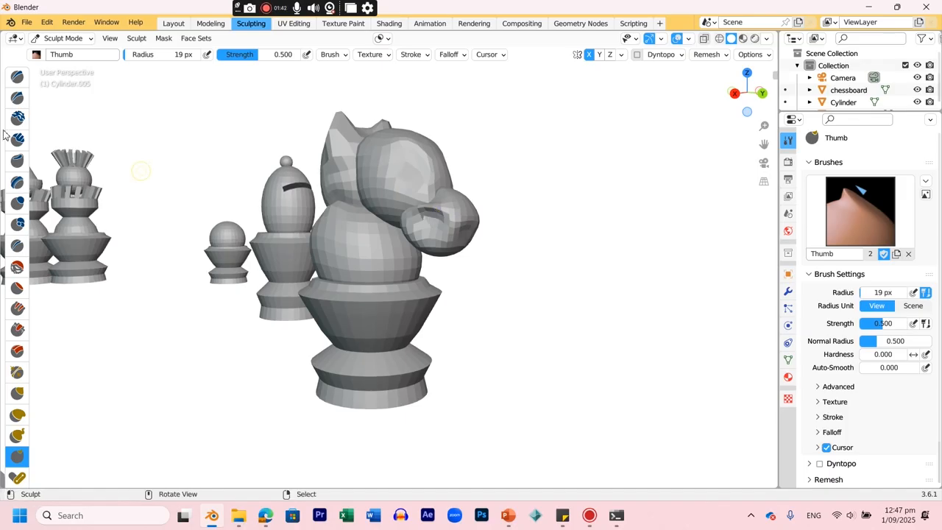
Try shaping the side of the head with the Clay Thumb brush at 106 px radius.
left_click(17, 161)
left_click_drag(413, 176, 398, 181)
left_click_drag(142, 55, 155, 54)
mouse_move(389, 179)
left_mouse_down()
mouse_move(395, 186)
mouse_move(398, 175)
left_mouse_up()
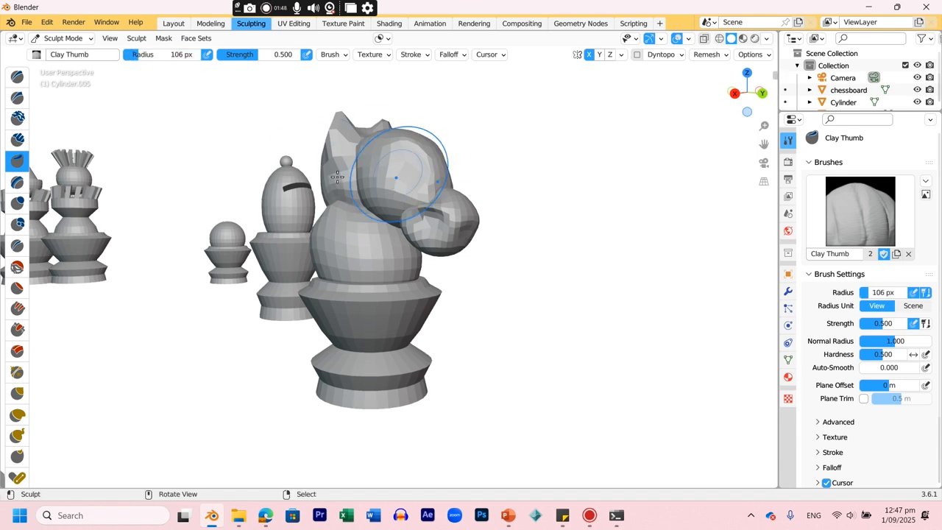
Try carving the side of the head with Fill/Deepen set to deepen, at 209 px and 0.781 strength, and at 125 px and 0.345.
left_click(17, 308)
mouse_move(404, 168)
left_mouse_down()
mouse_move(397, 180)
mouse_move(403, 168)
left_mouse_up()
left_click_drag(160, 57, 267, 64)
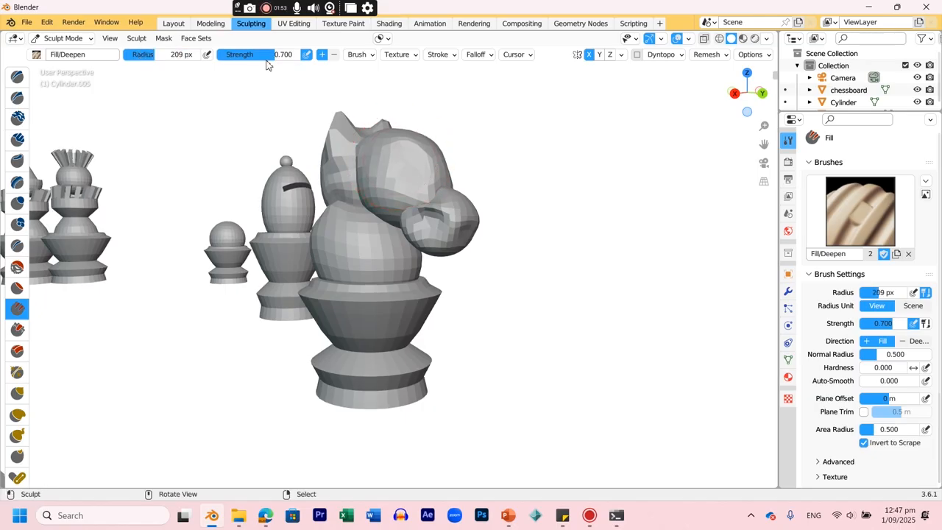
left_click(334, 55)
left_click_drag(423, 187, 403, 167)
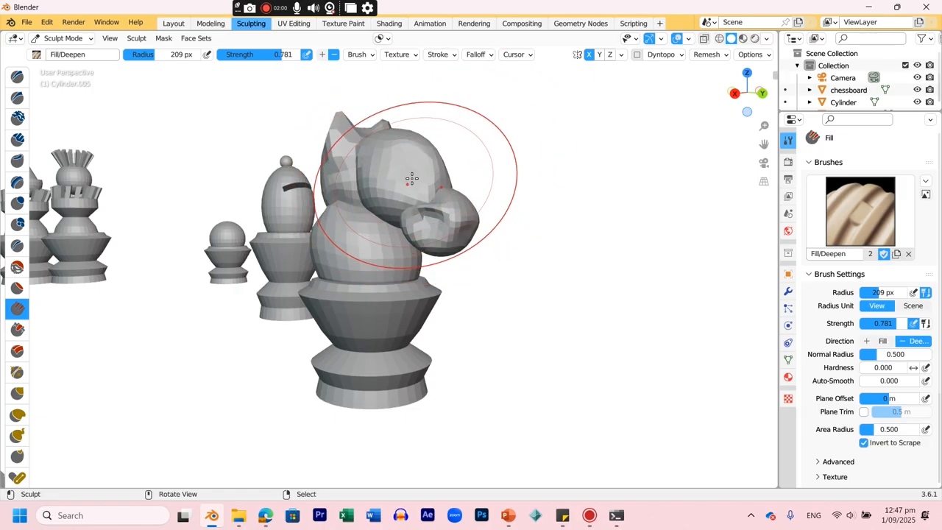
left_click_drag(270, 54, 245, 55)
left_click_drag(159, 56, 143, 55)
left_click(399, 169)
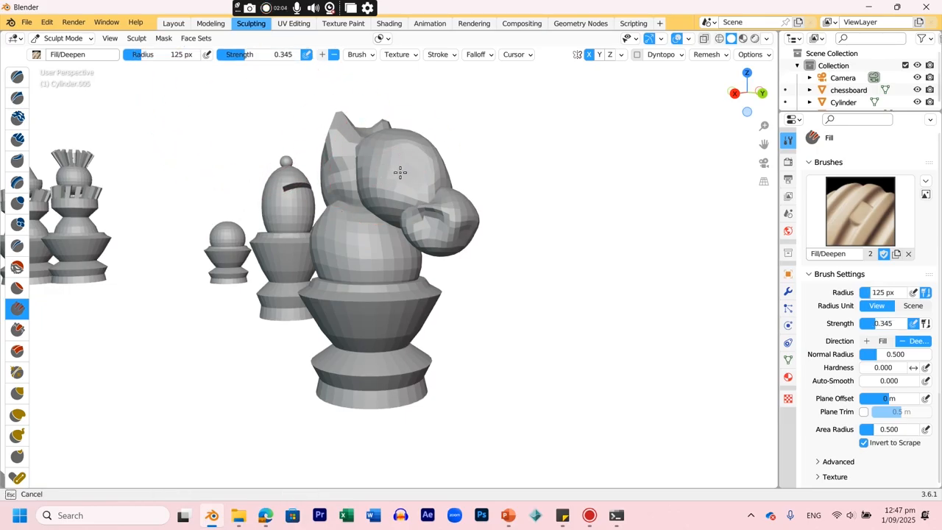
Shape an eye hollow on the side of the head with Snake Hook at 63 px radius and 0.983 strength.
left_click(16, 434)
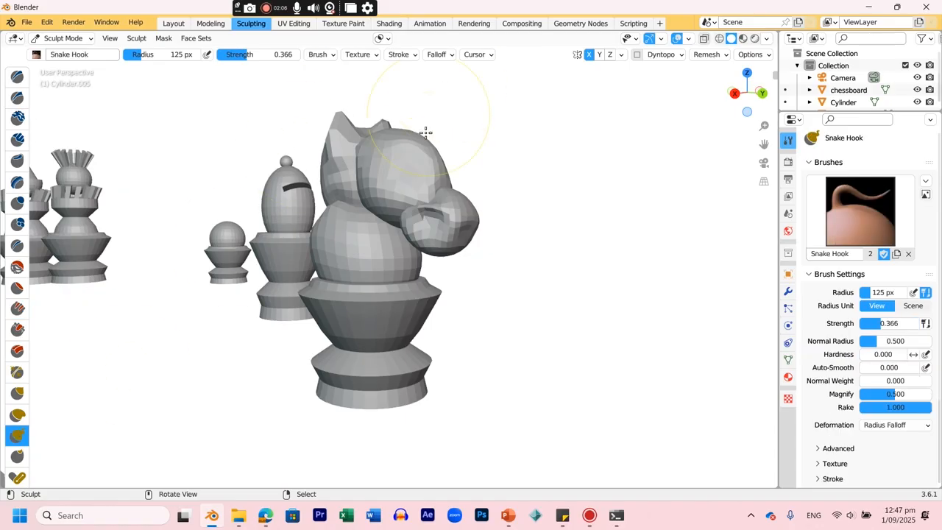
left_click_drag(404, 162, 404, 175)
left_click_drag(254, 54, 301, 54)
mouse_move(155, 55)
left_mouse_down()
mouse_move(147, 56)
mouse_move(176, 63)
left_mouse_up()
mouse_move(401, 166)
left_mouse_down()
mouse_move(407, 178)
mouse_move(399, 165)
left_mouse_up()
mouse_move(639, 168)
middle_mouse_down()
mouse_move(581, 194)
mouse_move(509, 190)
mouse_move(527, 177)
mouse_move(238, 269)
mouse_move(601, 177)
mouse_move(485, 169)
middle_mouse_up()
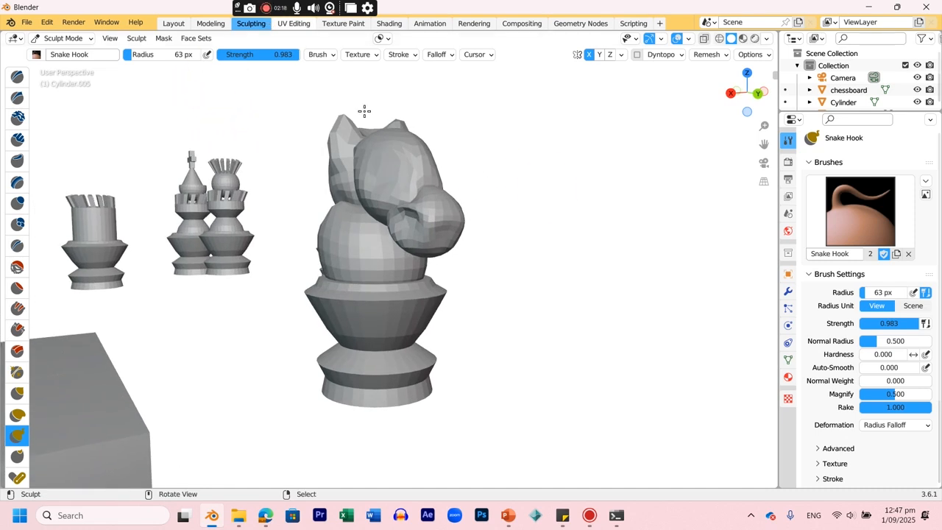
Pull a jagged mane out of the back of the head and neck with Snake Hook at 63 px radius.
mouse_move(614, 198)
middle_mouse_down()
mouse_move(654, 279)
mouse_move(677, 265)
mouse_move(368, 211)
middle_mouse_up()
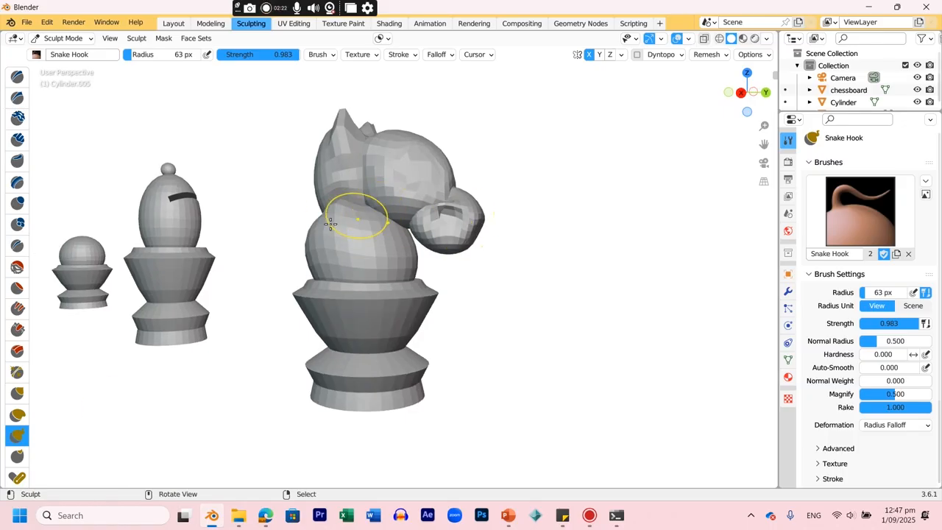
mouse_move(479, 317)
middle_mouse_down()
mouse_move(510, 292)
mouse_move(454, 301)
middle_mouse_up()
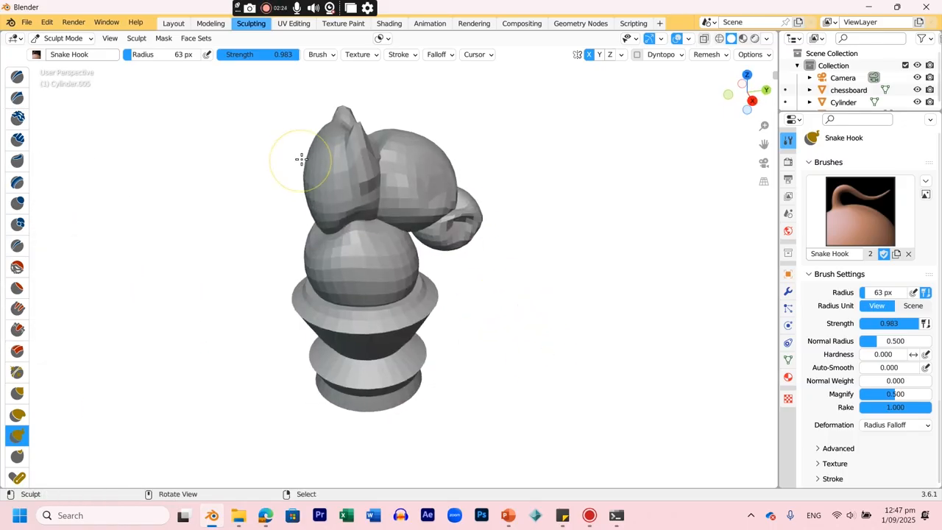
mouse_move(304, 161)
left_mouse_down()
mouse_move(300, 230)
mouse_move(307, 219)
mouse_move(314, 224)
mouse_move(317, 206)
mouse_move(305, 194)
mouse_move(306, 203)
left_mouse_up()
mouse_move(313, 222)
left_mouse_down()
mouse_move(308, 234)
mouse_move(313, 221)
left_mouse_up()
left_click_drag(319, 205, 312, 187)
mouse_move(323, 156)
left_mouse_down()
mouse_move(303, 160)
mouse_move(314, 199)
mouse_move(296, 217)
mouse_move(303, 255)
left_mouse_up()
mouse_move(308, 244)
left_mouse_down()
mouse_move(295, 261)
mouse_move(309, 266)
left_mouse_up()
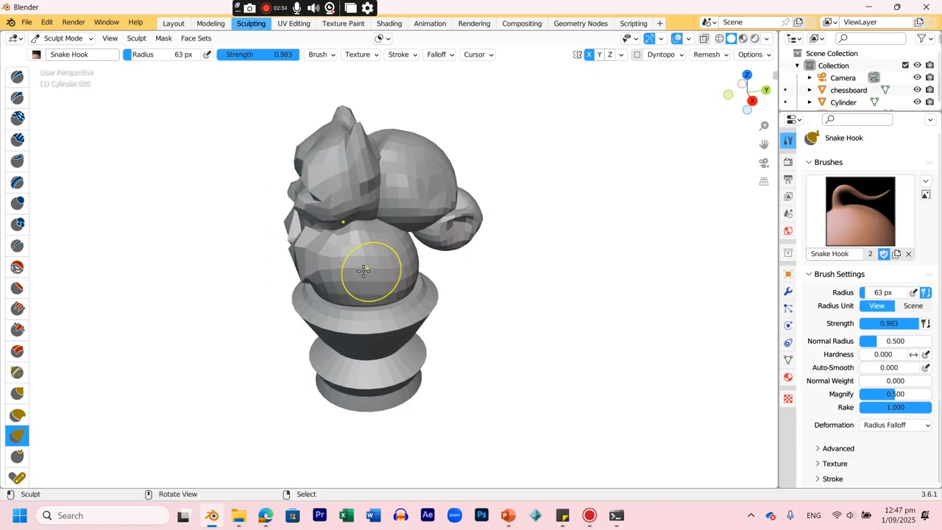
left_click_drag(325, 142, 291, 144)
left_click_drag(304, 179, 298, 213)
mouse_move(298, 212)
middle_mouse_down()
mouse_move(308, 213)
mouse_move(337, 157)
middle_mouse_up()
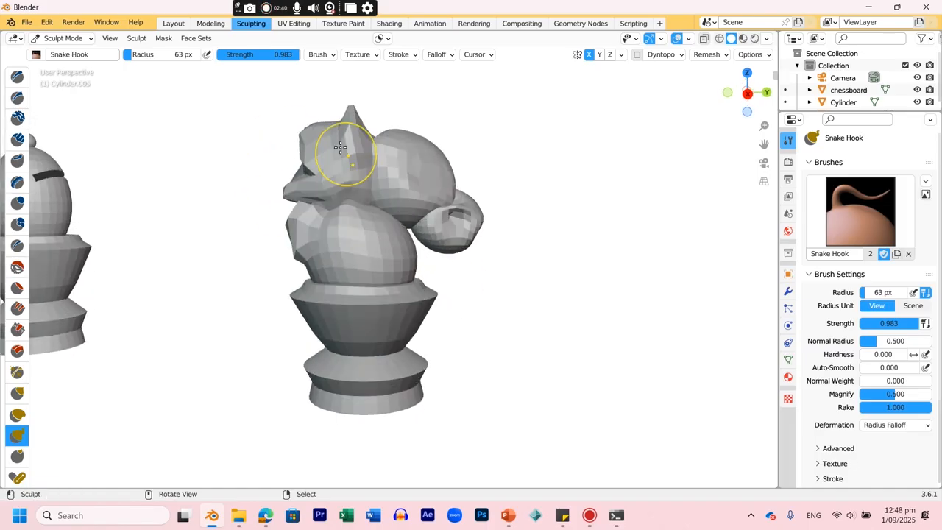
Switch the sculpted piece from Sculpt Mode back to Object Mode.
mouse_move(475, 223)
middle_mouse_down()
mouse_move(287, 226)
mouse_move(231, 212)
middle_mouse_up()
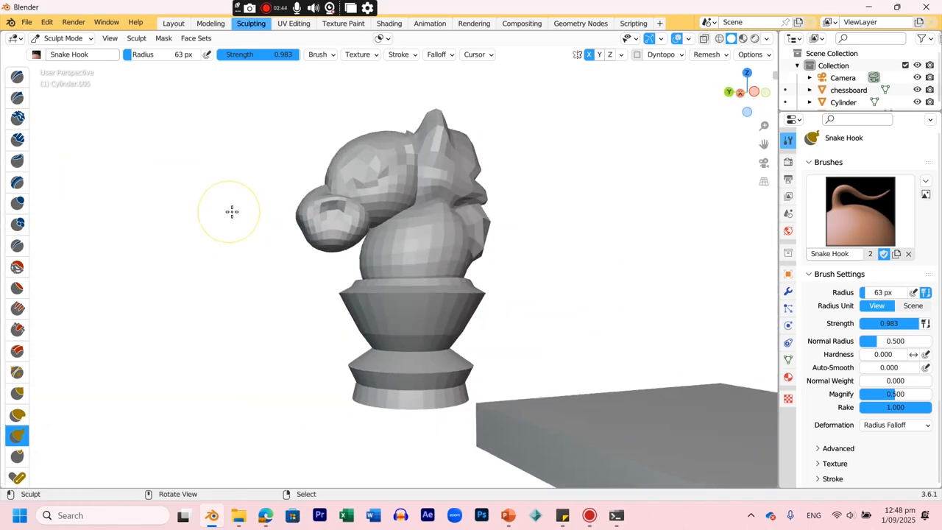
left_click(76, 41)
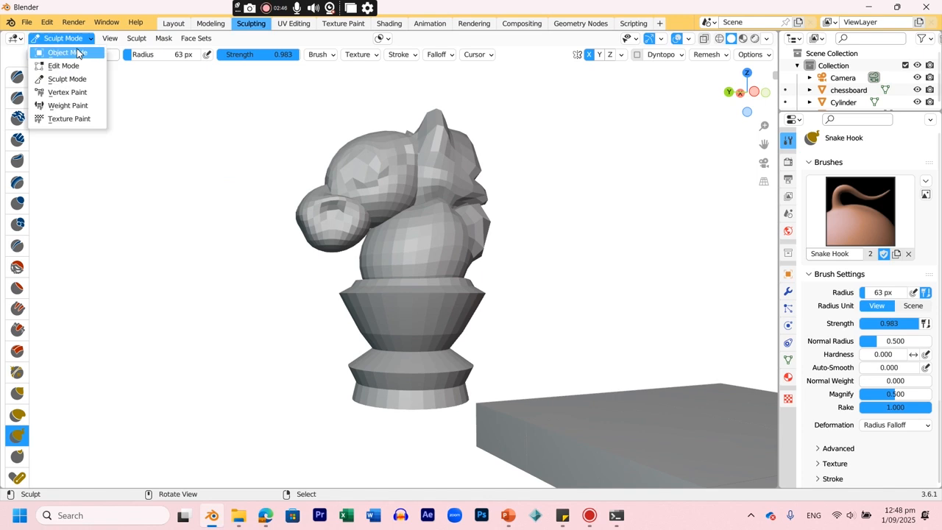
Switch to Object Mode and spread the king, queen, rook, pawn, bishop and knight apart beside the chessboard.
left_click(75, 51)
scroll(425, 243, "down", 6)
mouse_move(425, 243)
middle_mouse_down()
mouse_move(592, 277)
mouse_move(660, 273)
middle_mouse_up()
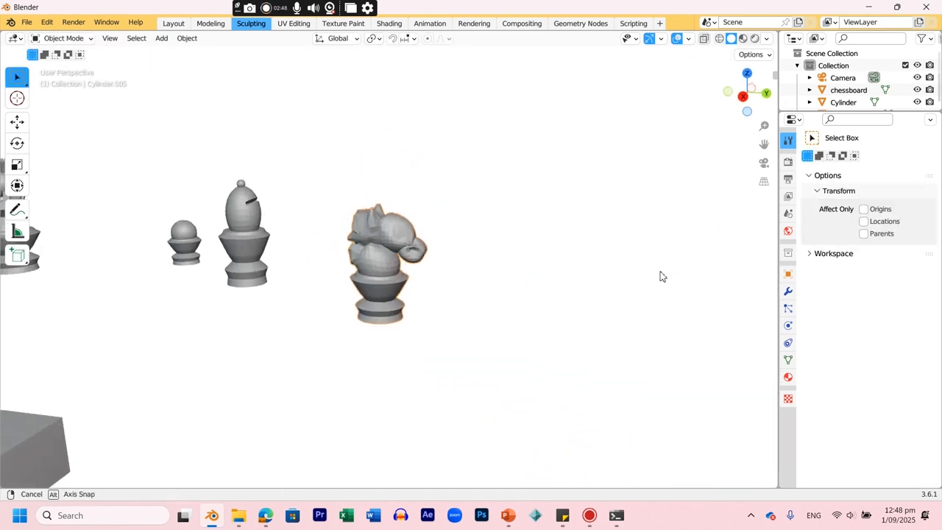
scroll(423, 274, "down", 3)
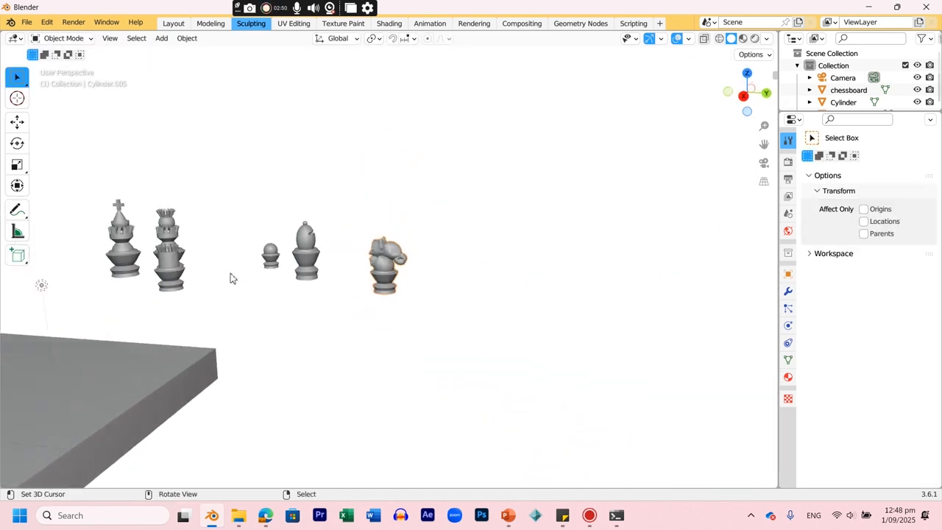
right_click_drag(131, 250, 104, 253)
right_click_drag(165, 212, 147, 181)
right_click_drag(176, 276, 266, 276)
right_click_drag(306, 253, 319, 233)
right_click_drag(384, 279, 364, 292)
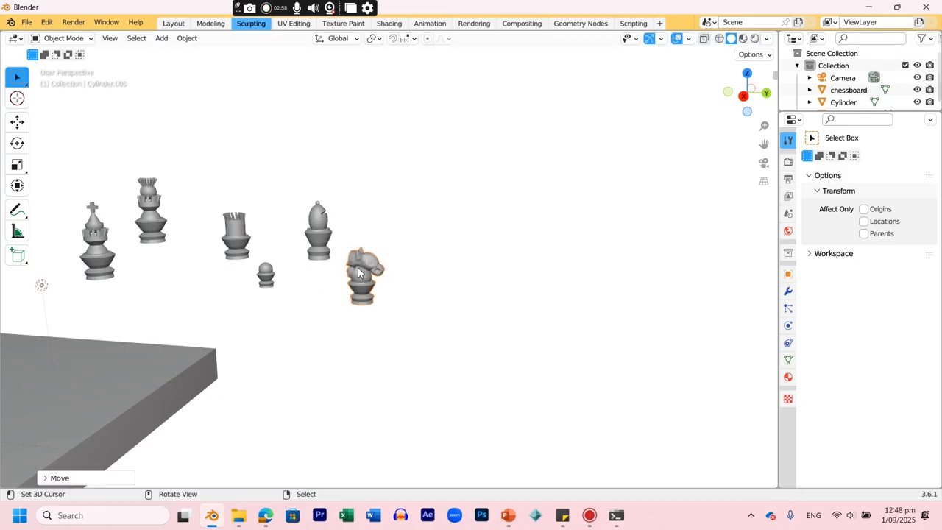
Apply Shade Smooth to the knight and the bishop.
left_click(188, 38)
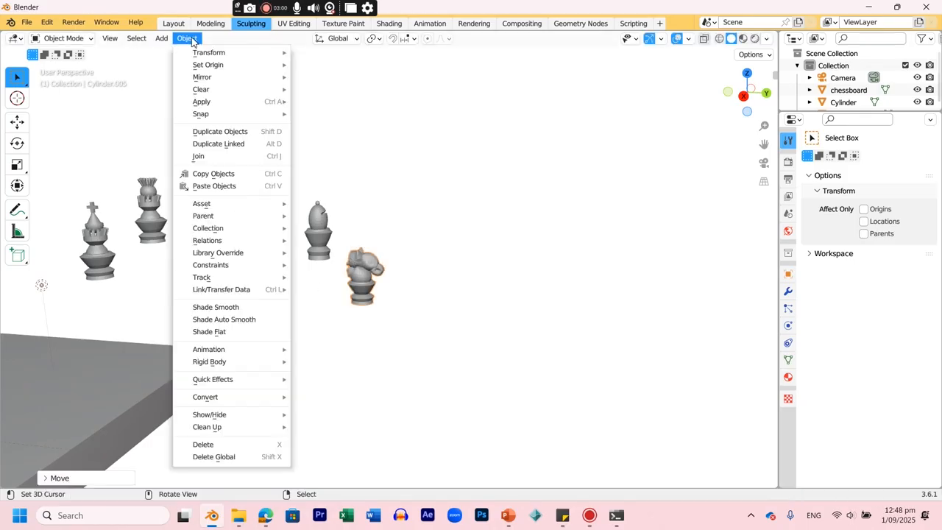
mouse_move(219, 219)
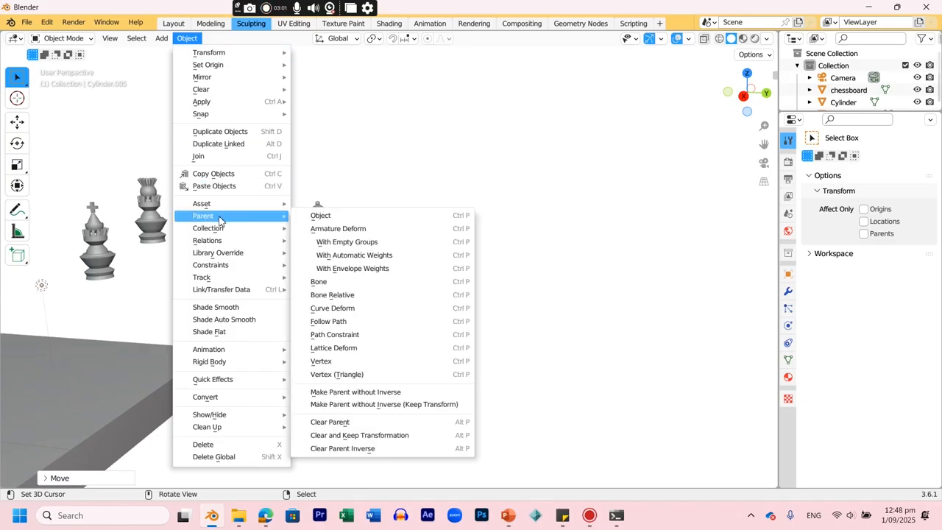
left_click(217, 308)
left_click(329, 225)
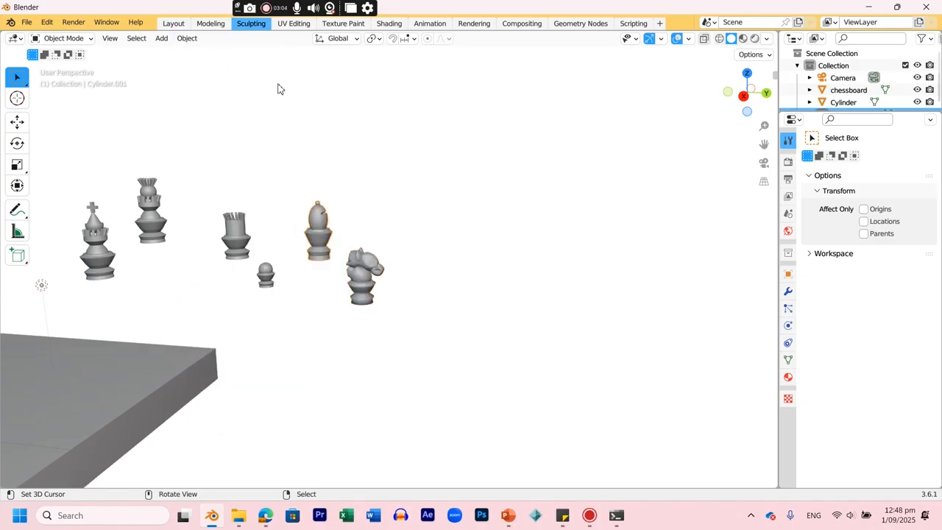
left_click(178, 40)
left_click(215, 306)
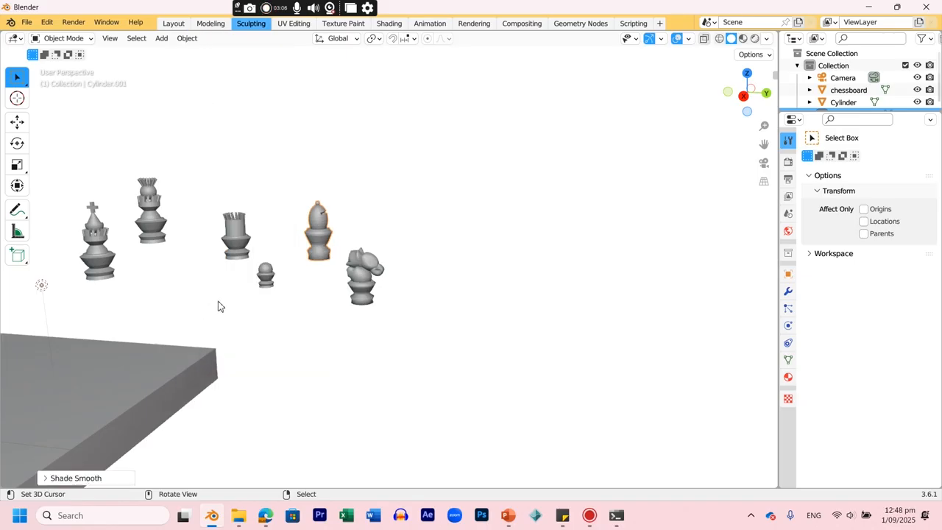
Apply Shade Smooth to the pawn and the rook.
left_click(265, 278)
left_click(186, 39)
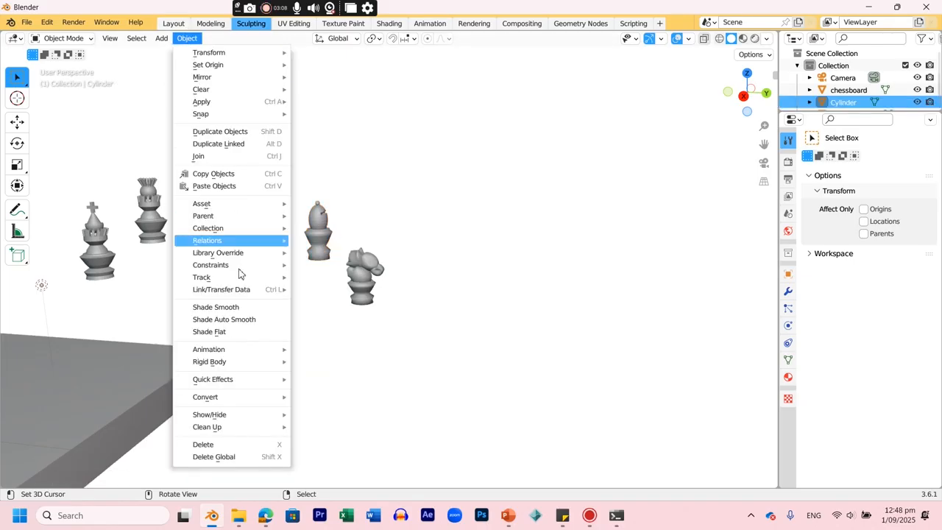
left_click(215, 307)
left_click(235, 235)
left_click(187, 39)
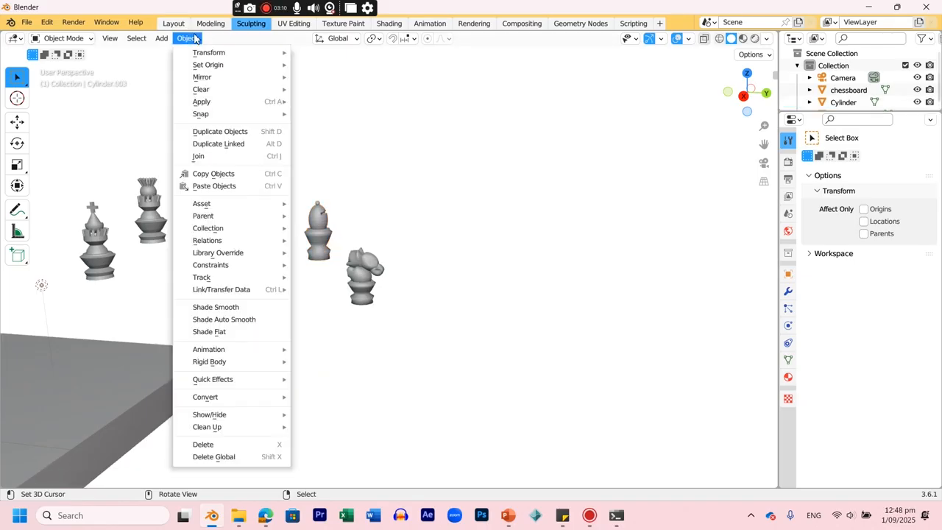
left_click(221, 307)
Apply Shade Smooth to the queen and the king.
left_click(155, 224)
left_click(186, 39)
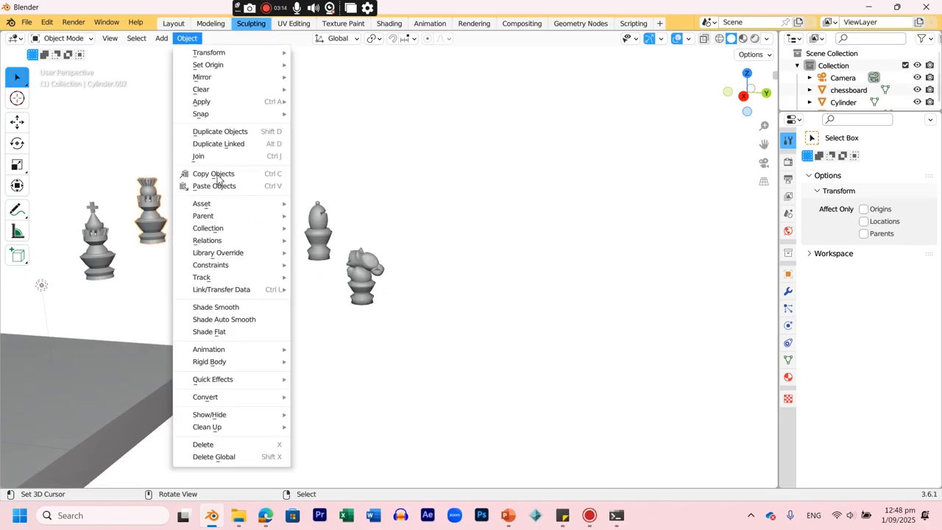
left_click(217, 307)
left_click(103, 258)
left_click(187, 38)
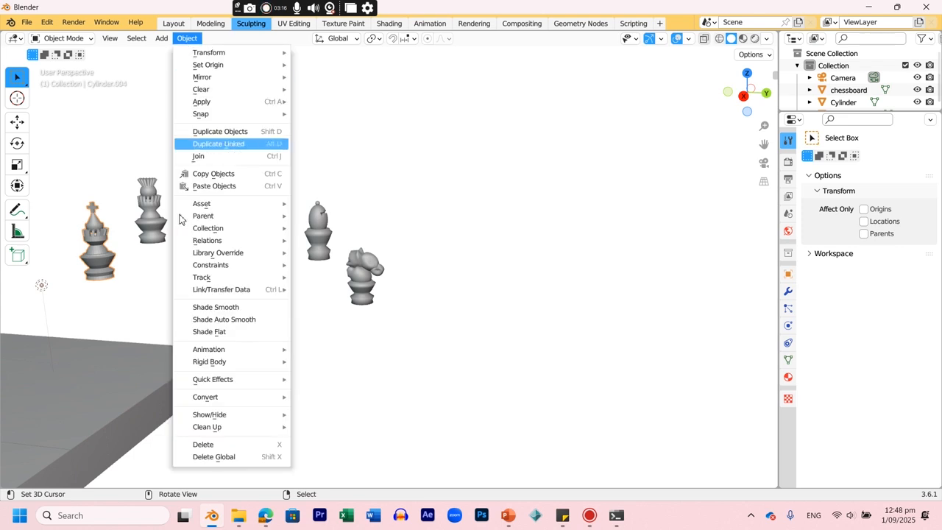
left_click(217, 308)
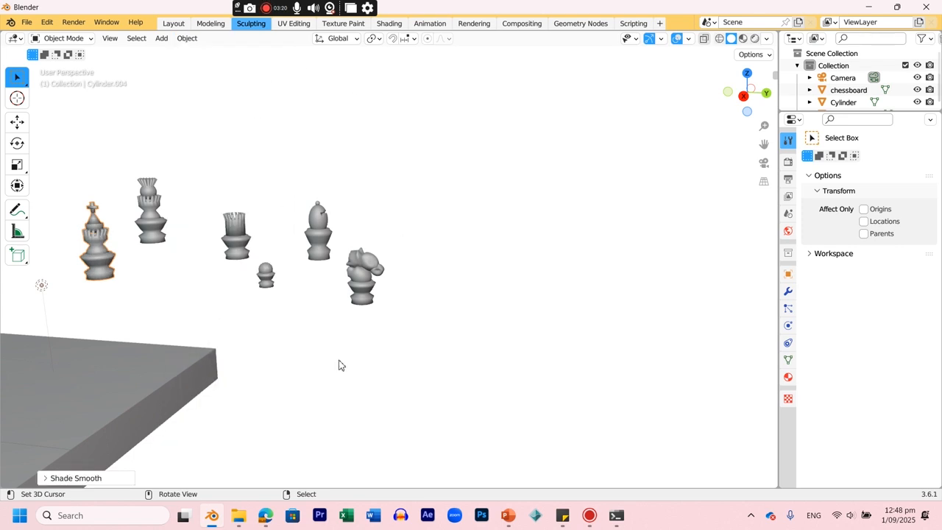
In top view, add an active rigid body to the king and set its mass to 0.1 kg.
key("KP_7")
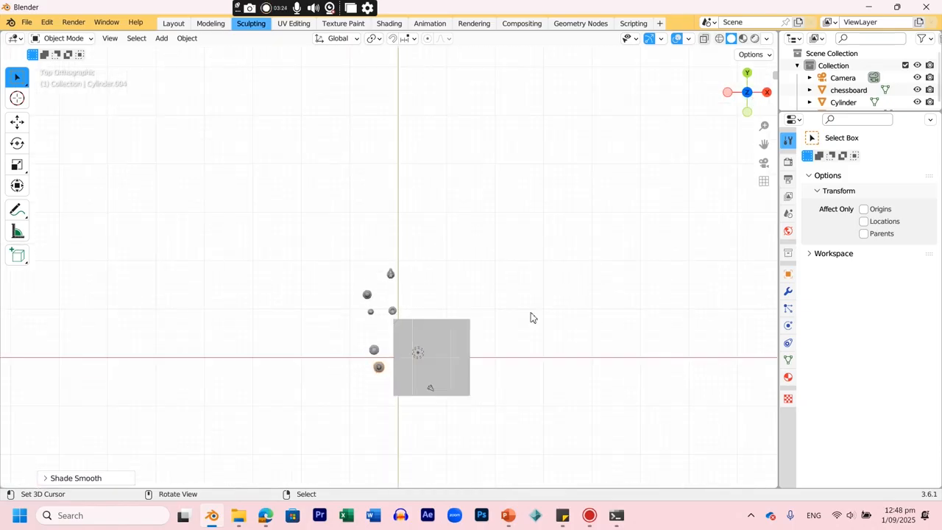
left_click(788, 326)
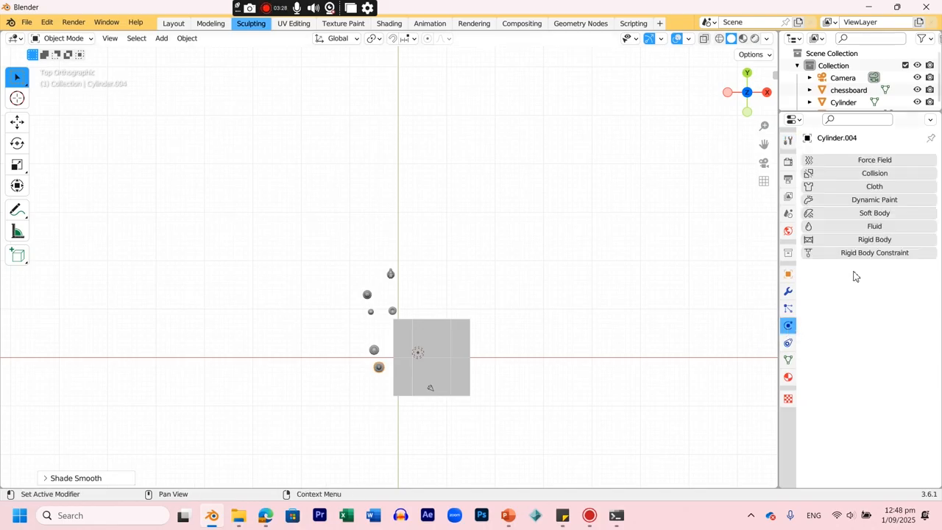
left_click(863, 241)
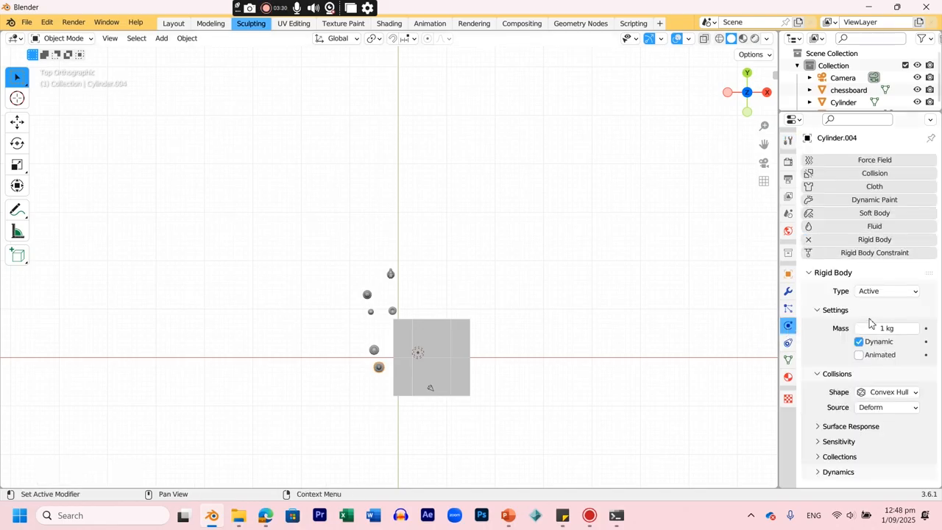
left_click(894, 328)
type("0.1")
key("Return")
Add active rigid bodies to the queen and the rook, each with a mass of 0.1 kg.
left_click(378, 352)
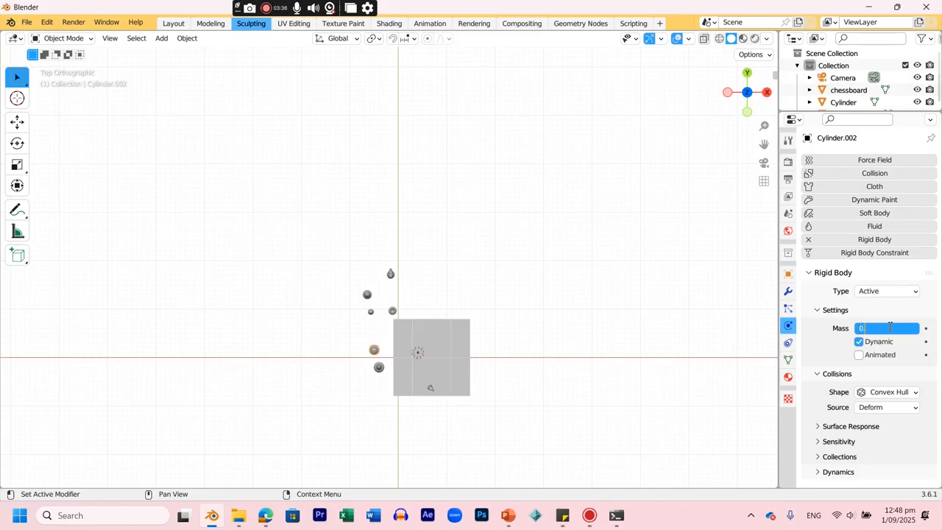
left_click(393, 312)
left_click(874, 239)
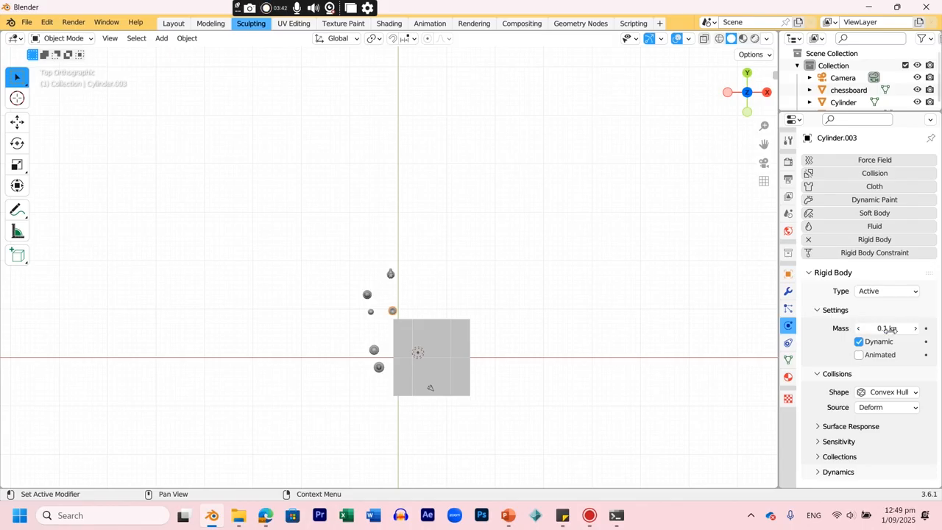
Add an active rigid body to the pawn and set its mass to 0.1 kg.
left_click(370, 312)
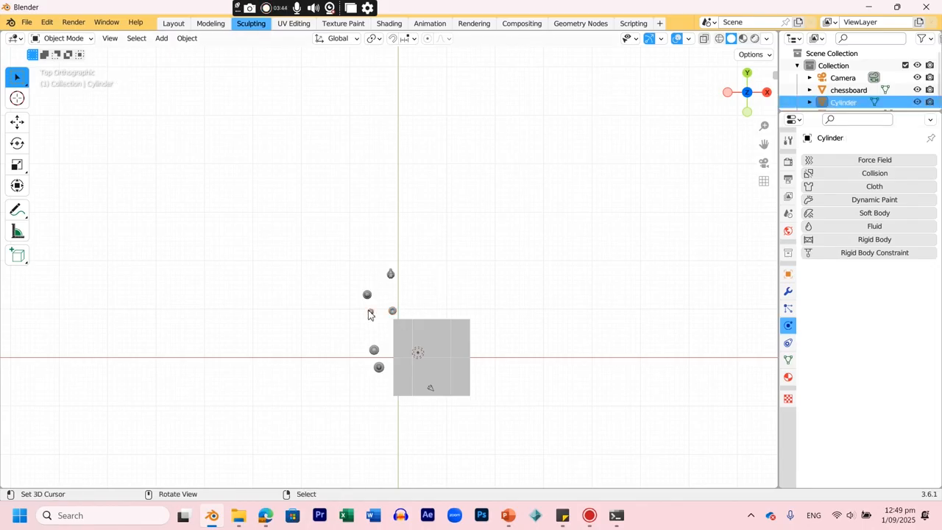
left_click(874, 239)
left_click(880, 326)
type("0.")
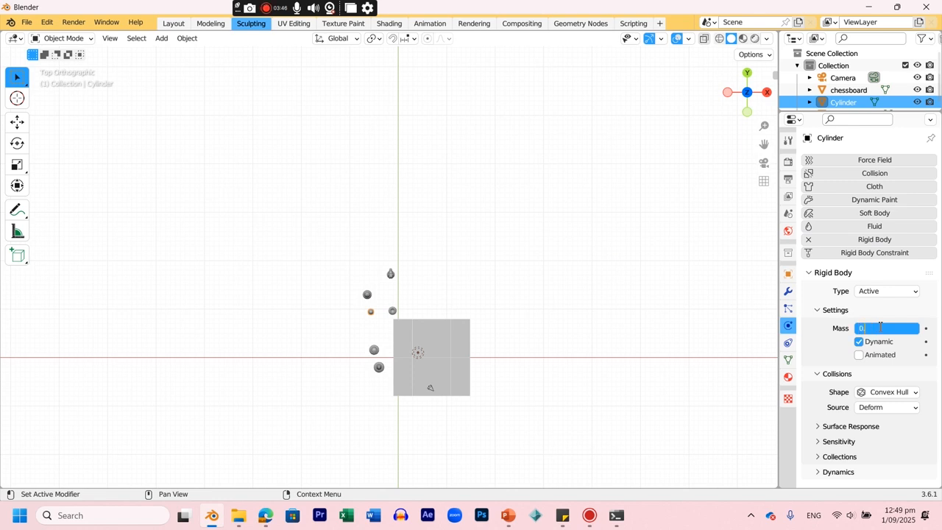
type("1")
key("Return")
Add active rigid bodies with a mass of 0.1 kg to the bishop and the knight.
left_click(368, 295)
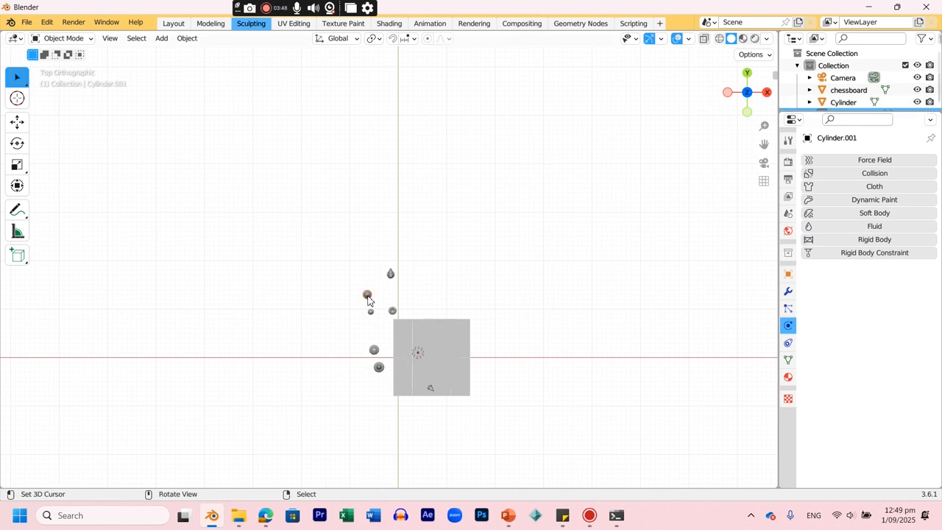
left_click(899, 239)
left_click(876, 326)
type("0.1")
key("Return")
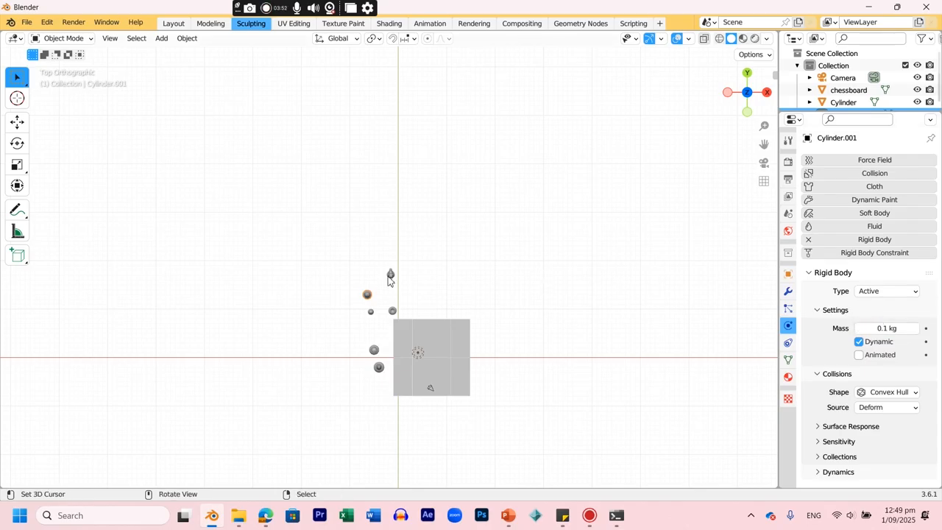
left_click(390, 276)
left_click(864, 240)
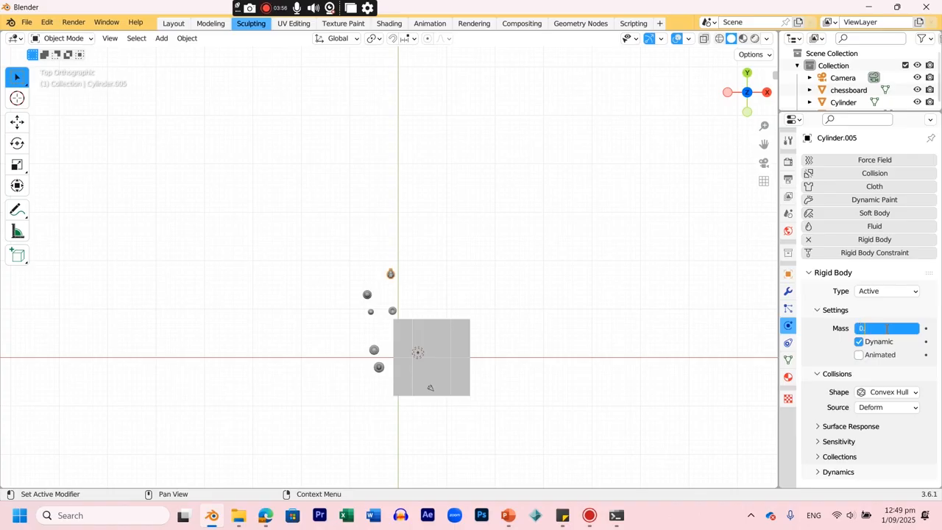
Make the chessboard a passive rigid body and play the physics simulation.
middle_click_drag(474, 323, 541, 166)
left_click(453, 300)
scroll(528, 321, "up", 4)
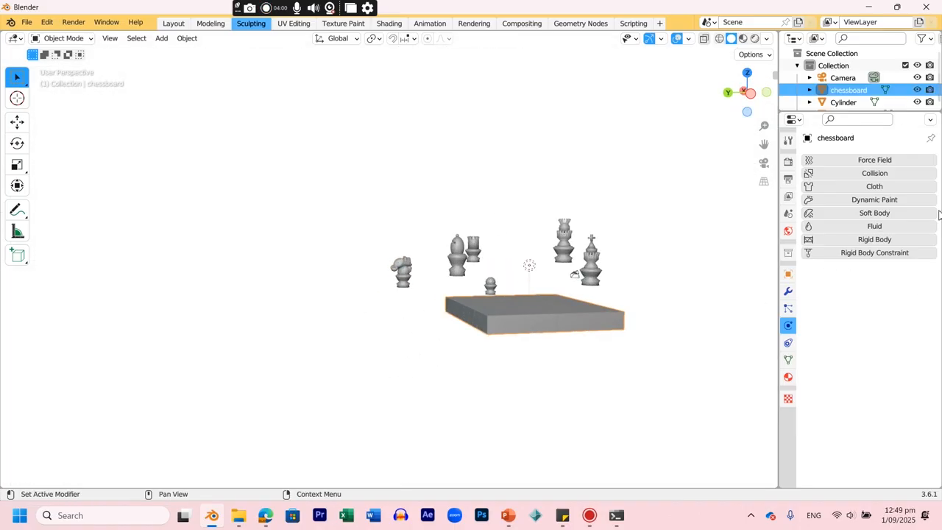
left_click(883, 240)
left_click(872, 291)
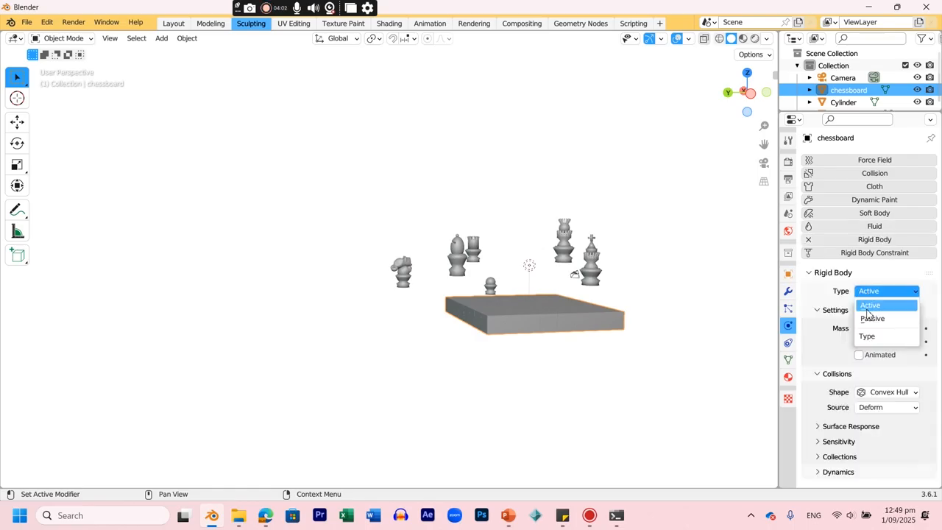
left_click(873, 318)
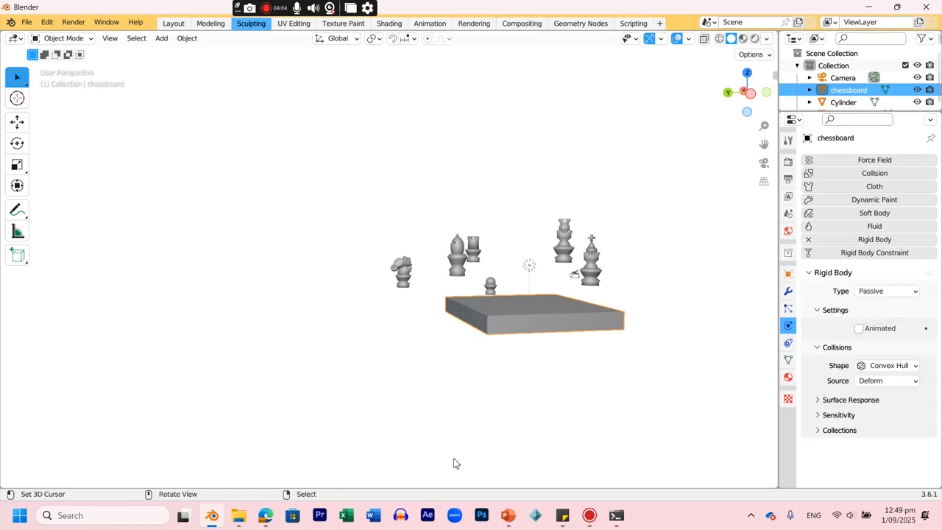
key("space")
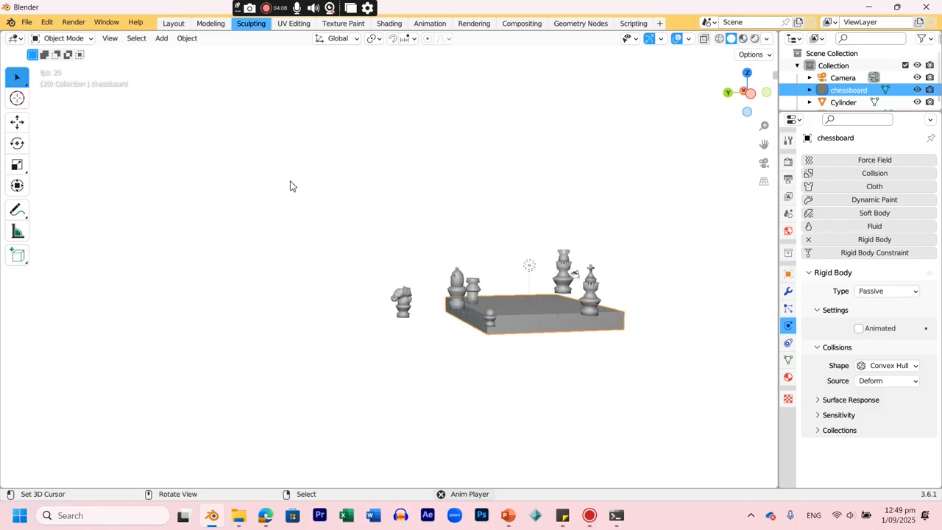
key("ctrl+z")
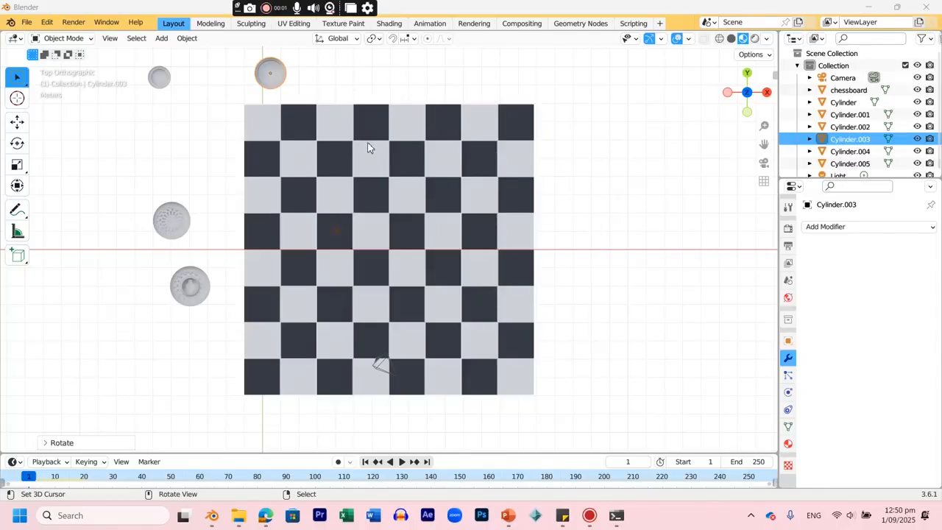
In top view, move the pawn onto the first dark square of the chessboard's second row.
middle_click_drag(369, 147, 332, 116)
middle_click_drag(581, 152, 647, 179)
key("KP_7")
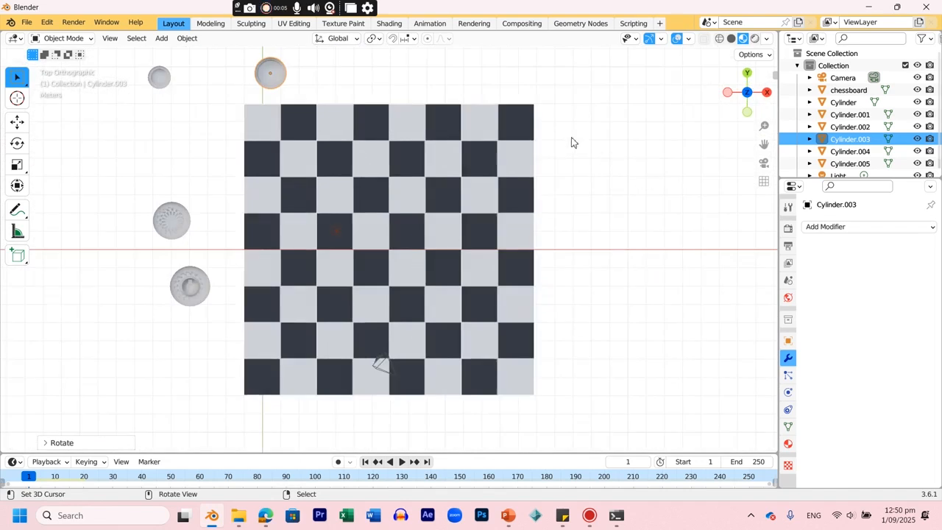
scroll(238, 110, "down", 2)
left_click(221, 90)
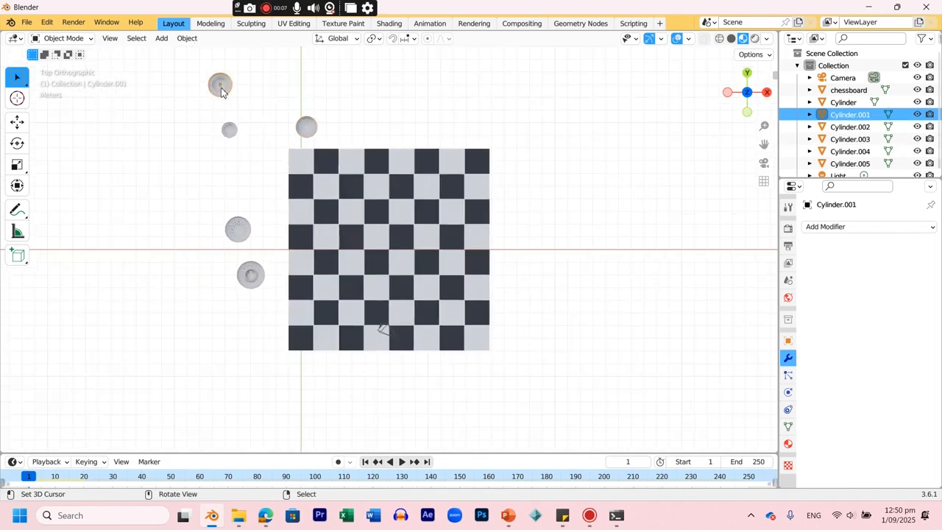
right_click(228, 131)
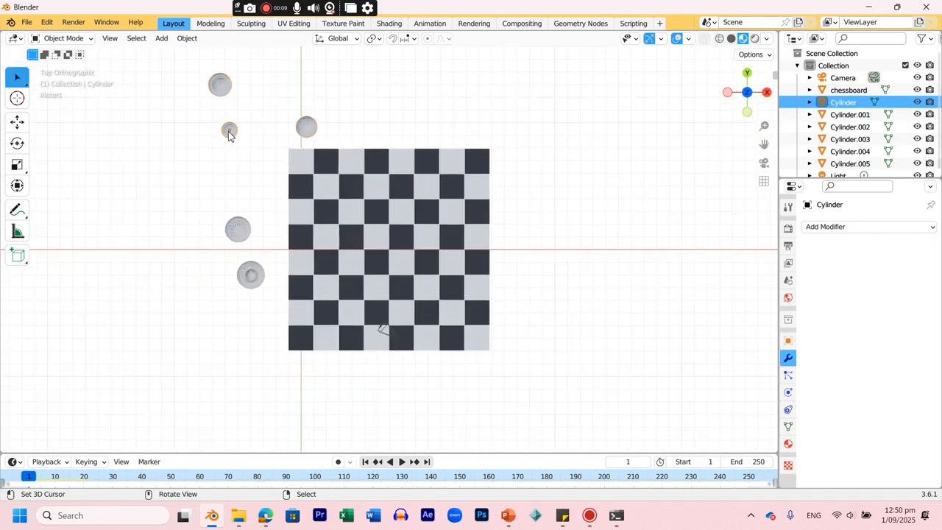
key("g")
left_click(302, 190)
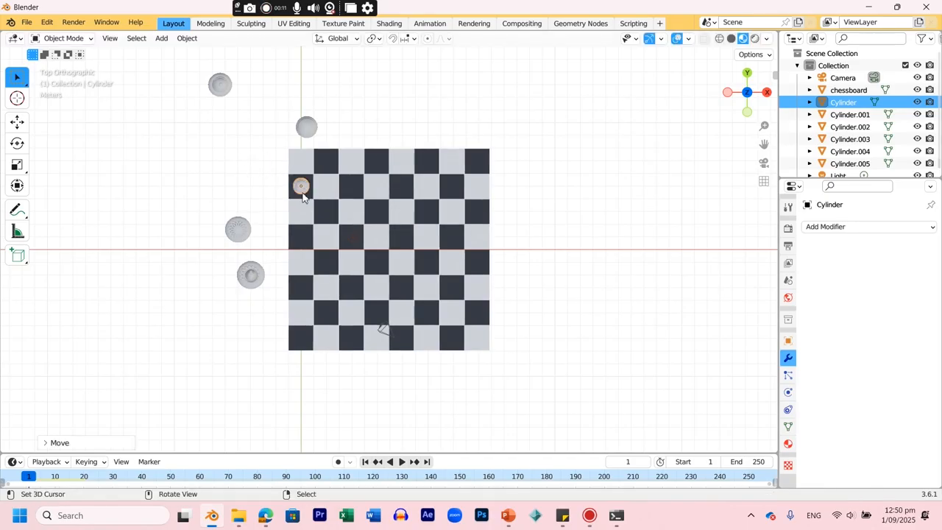
Duplicate the pawn onto the second square of its row and copy that pair onto the third and fourth squares.
key("shift+d")
left_click(330, 195)
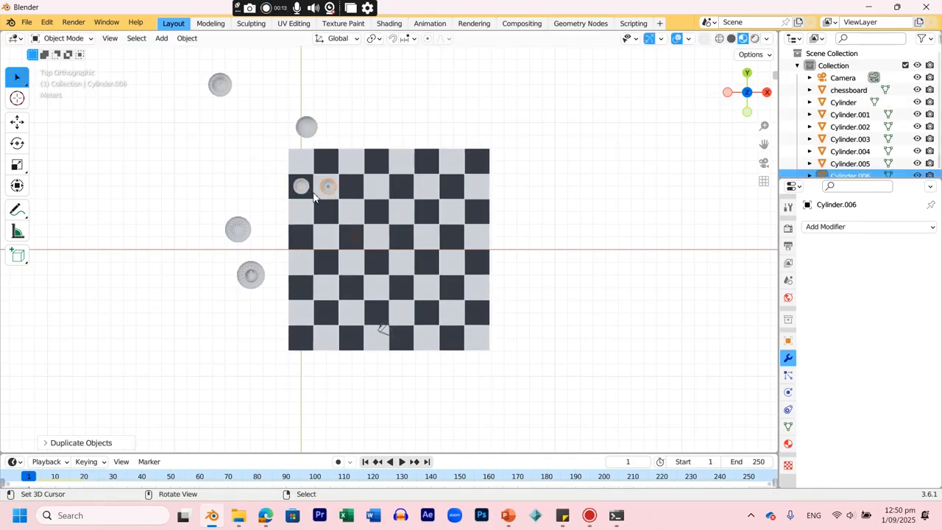
right_click(300, 190, "shift")
key("shift+d")
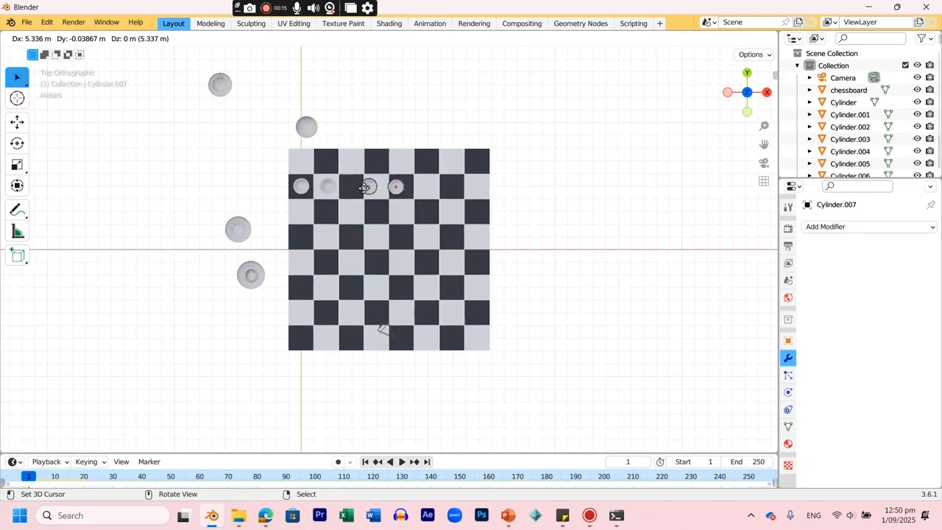
left_click(348, 190)
Duplicate the four pawns together onto the remaining four squares of the second row.
right_click(323, 193, "shift")
right_click(301, 184, "shift")
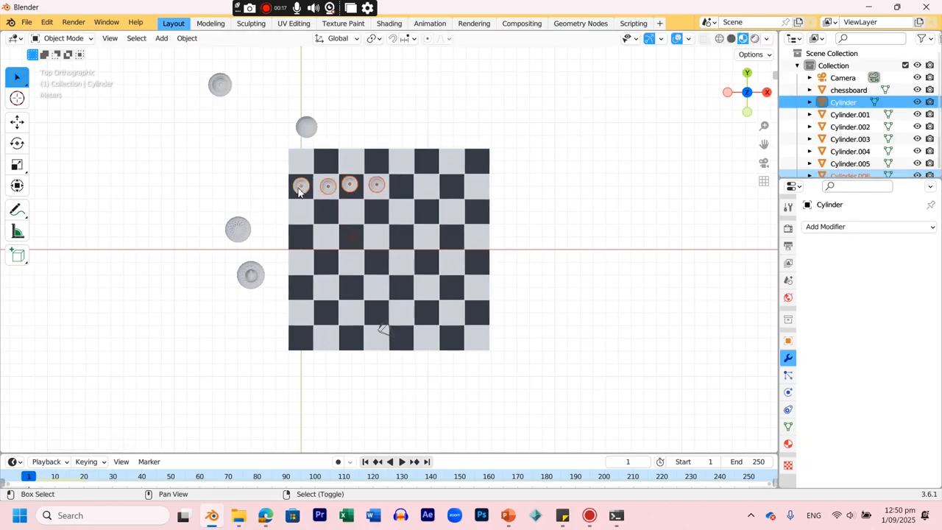
key("shift+d")
left_click(400, 193)
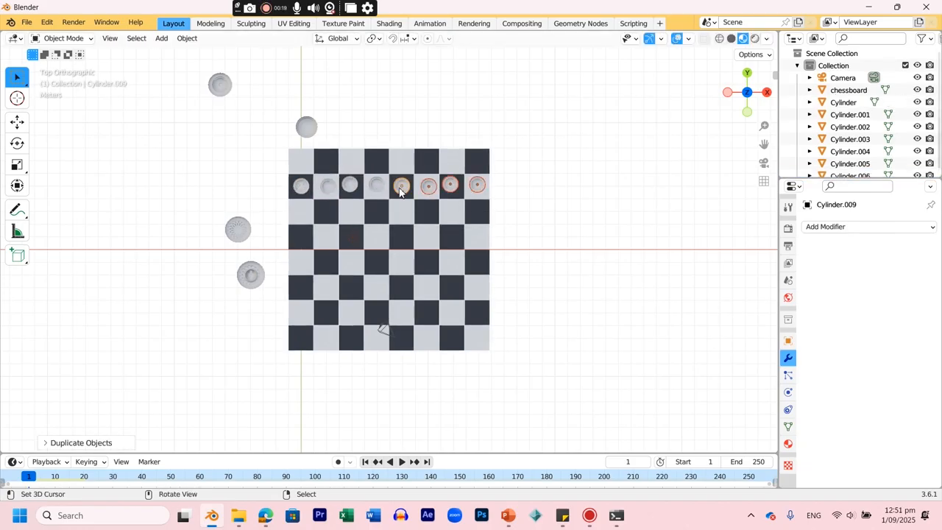
Duplicate the first pawn to an empty spot outside the board, near its lower-left corner.
right_click(305, 194)
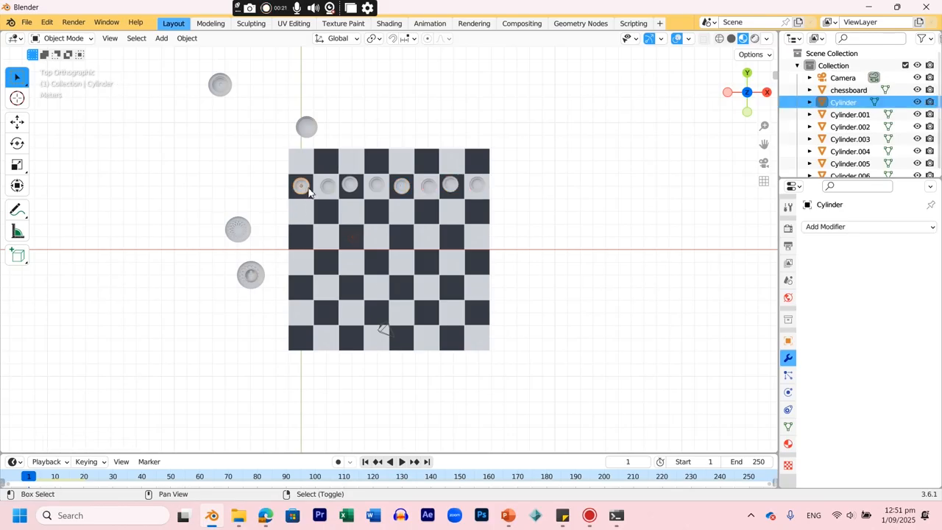
key("shift+d")
left_click(258, 319)
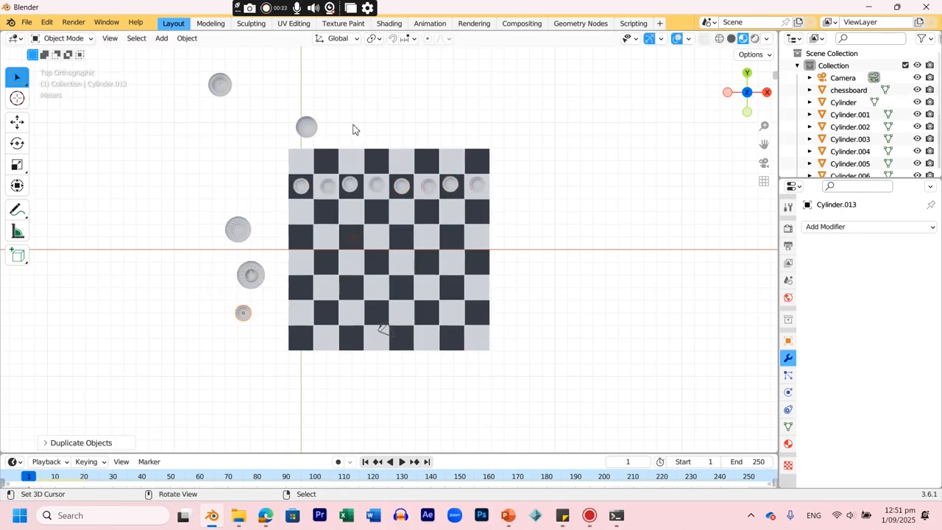
Duplicate the rook onto the first square of the back row and once more beside the spare pawn.
left_click(307, 129)
middle_click_drag(318, 140, 318, 110)
key("KP_7")
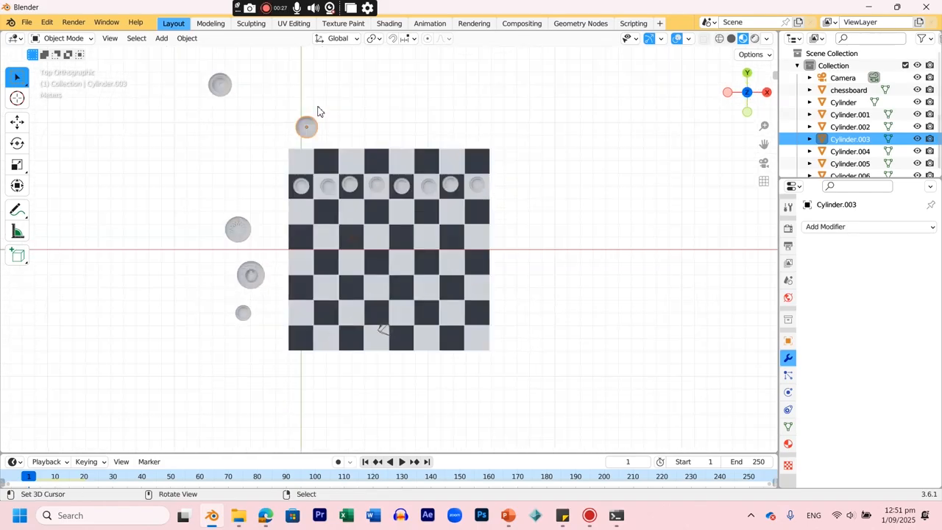
key("shift+d")
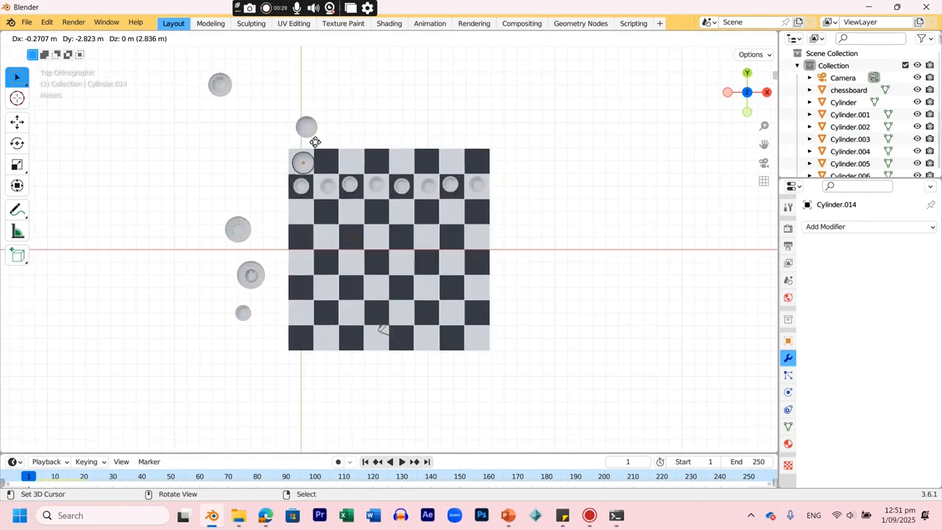
left_click(309, 142)
left_click(231, 307)
Move the original rook onto the last square of the back row.
left_click(309, 126)
key("g")
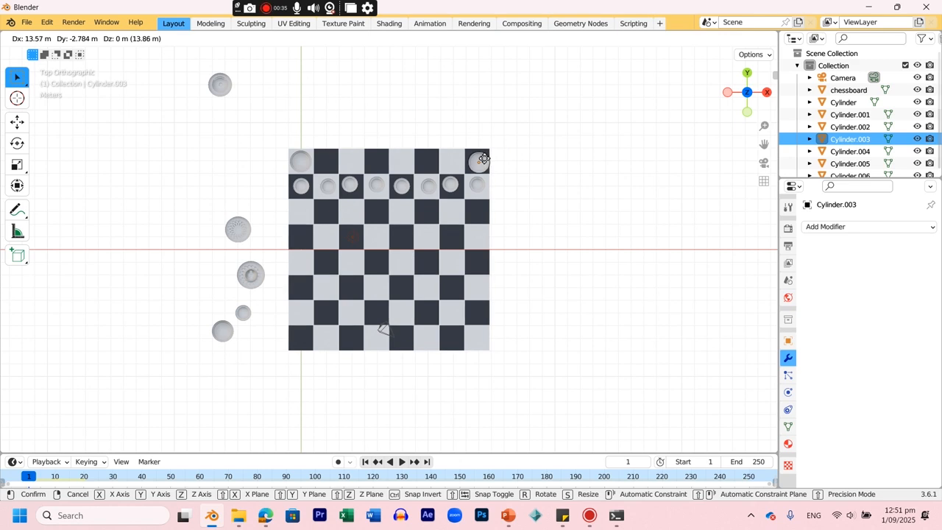
left_click(483, 159)
Duplicate the bishop onto the second and seventh squares of the back row, plus a spare copy beside the spare rook.
left_click(220, 86)
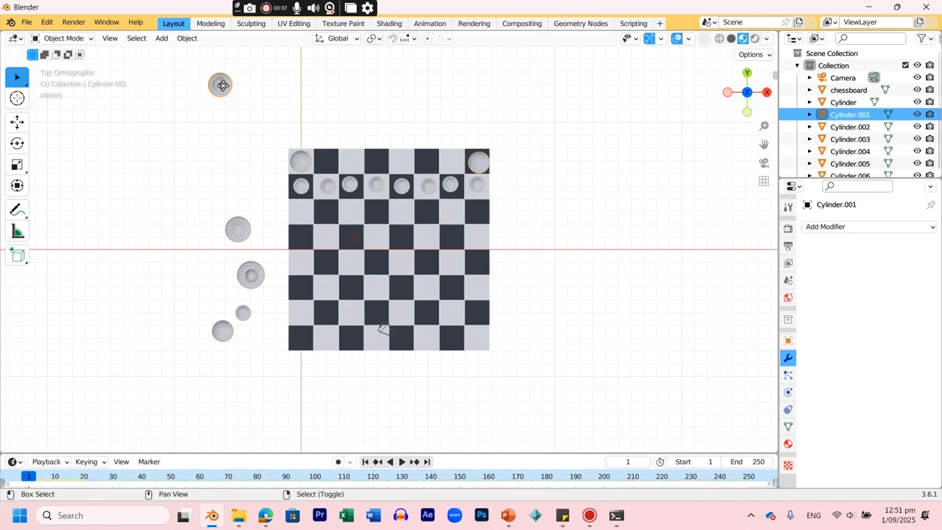
key("shift+d")
left_click(328, 160)
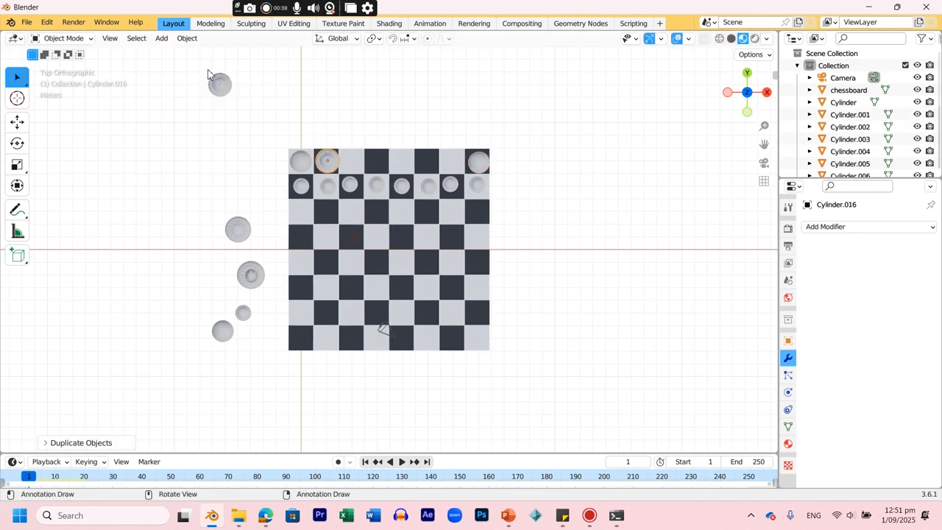
left_click(223, 89)
key("shift+d")
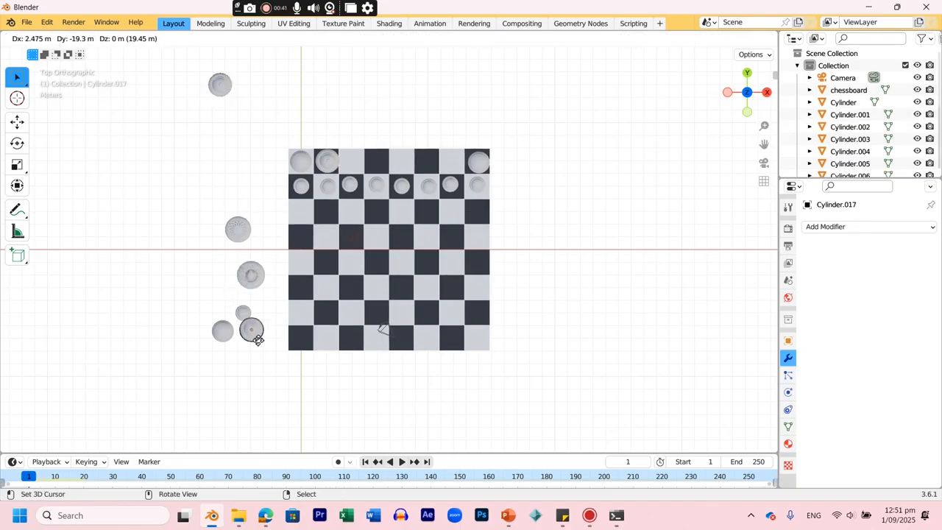
left_click(252, 334)
left_click(218, 88)
key("shift+d")
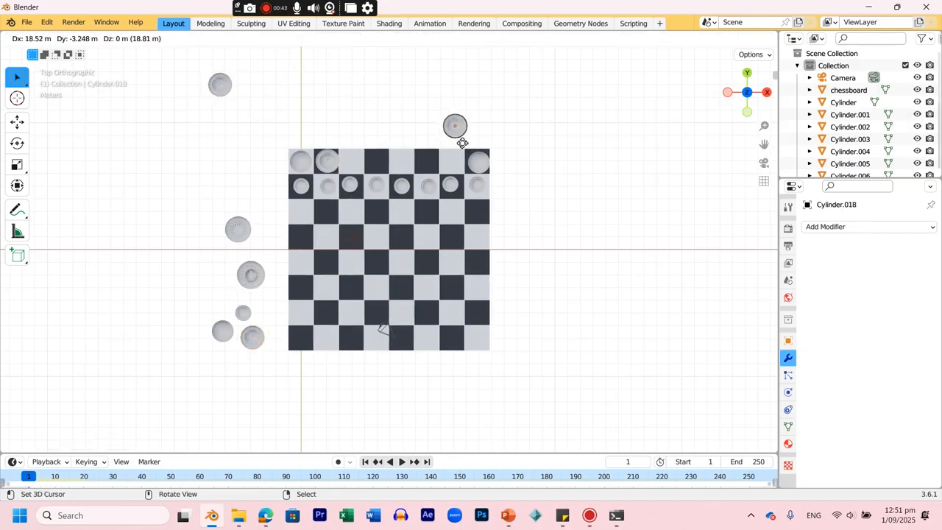
left_click(451, 159)
Duplicate the queen onto the fourth square of the back row and move the original next to the spare pieces.
left_click(237, 234)
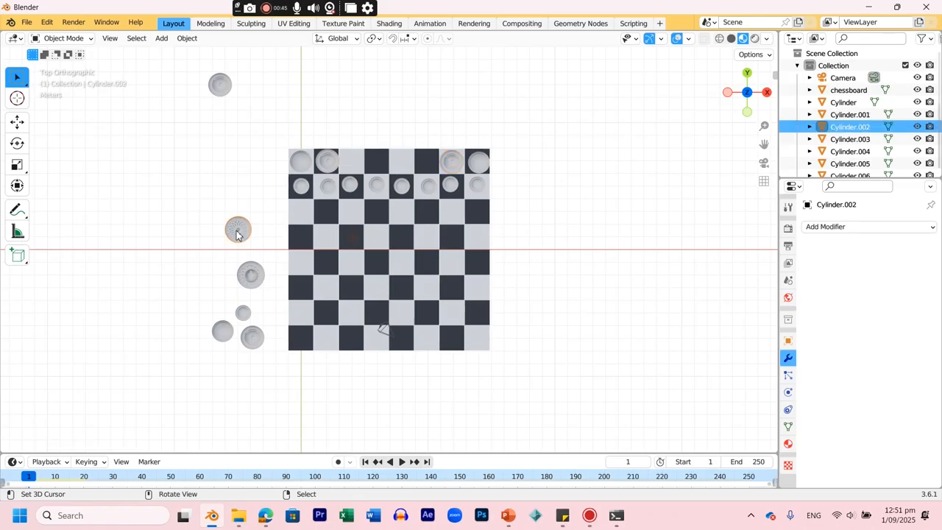
key("shift+d")
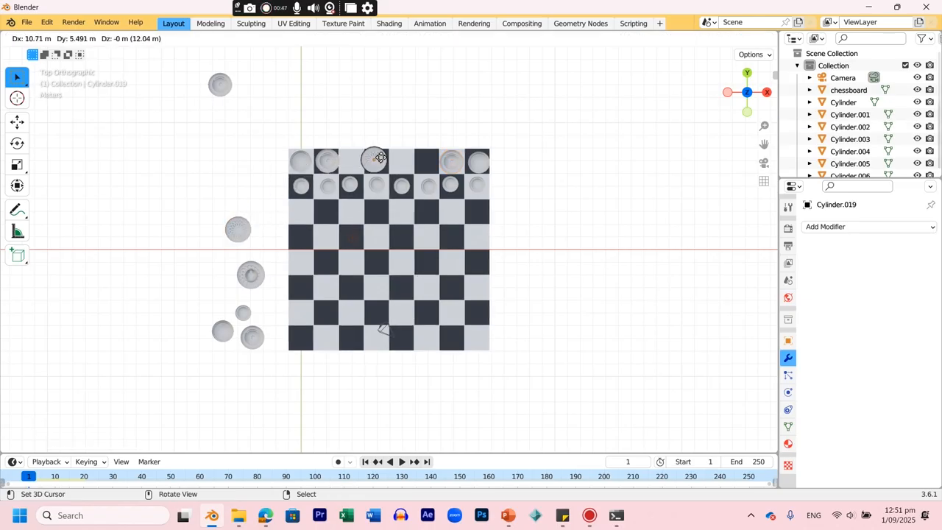
left_click(381, 161)
right_click(234, 237)
key("g")
left_click(168, 354)
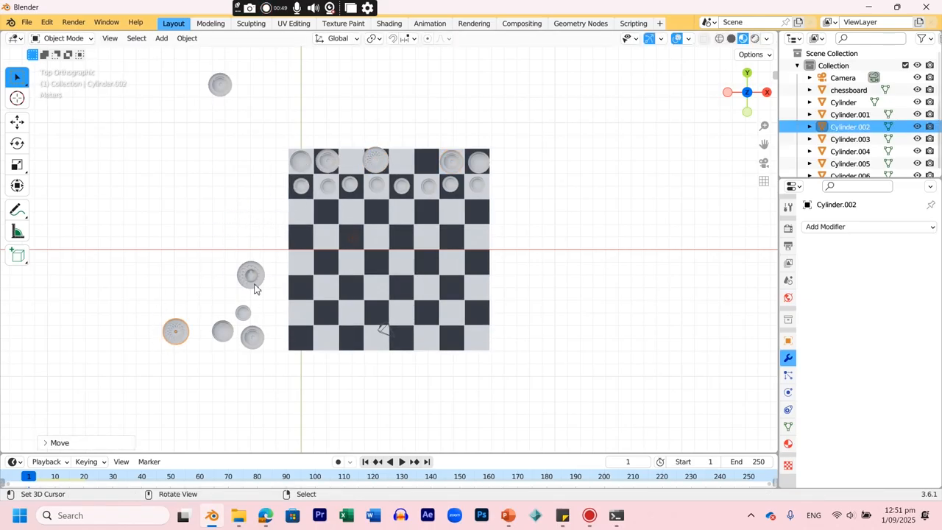
Duplicate the king onto the fifth square of the back row.
right_click(253, 276)
key("shift+d")
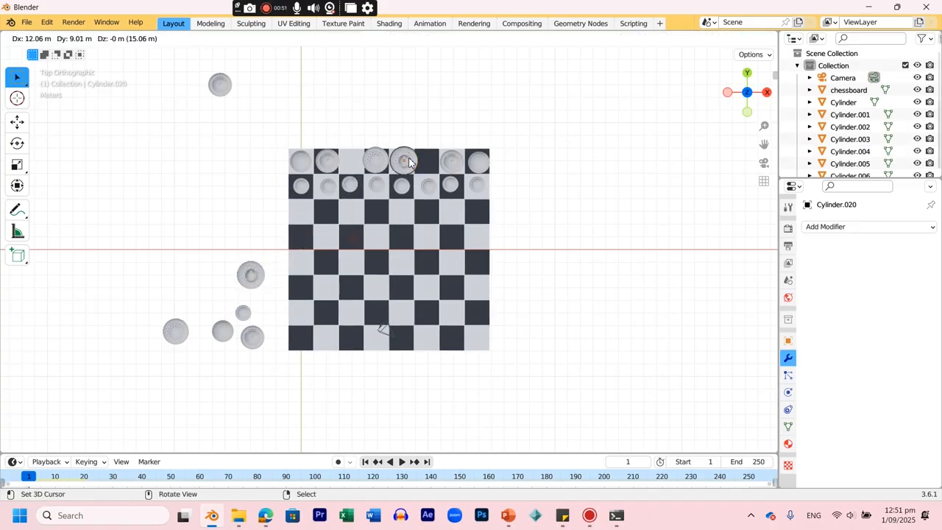
left_click(447, 122)
Move the two bishops on the back row inward onto its third and sixth squares.
key("g")
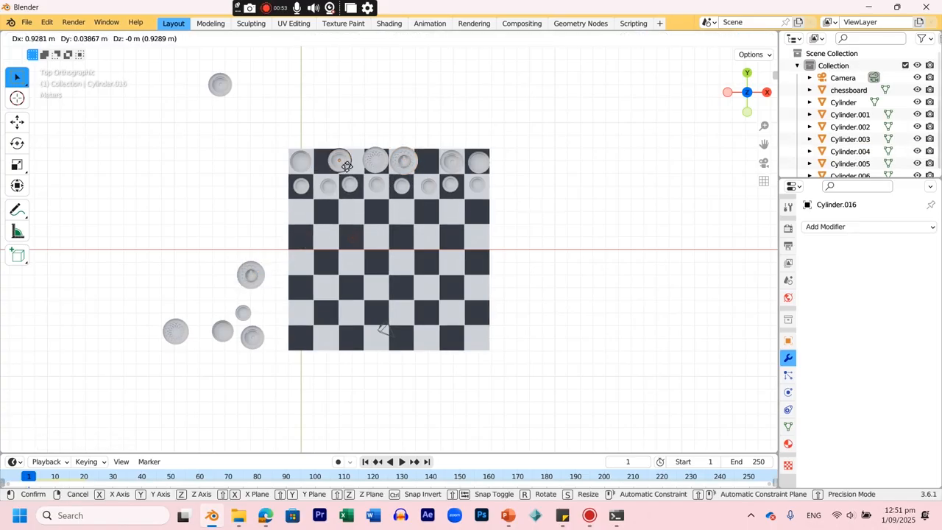
left_click(355, 170)
right_click(445, 163)
key("g")
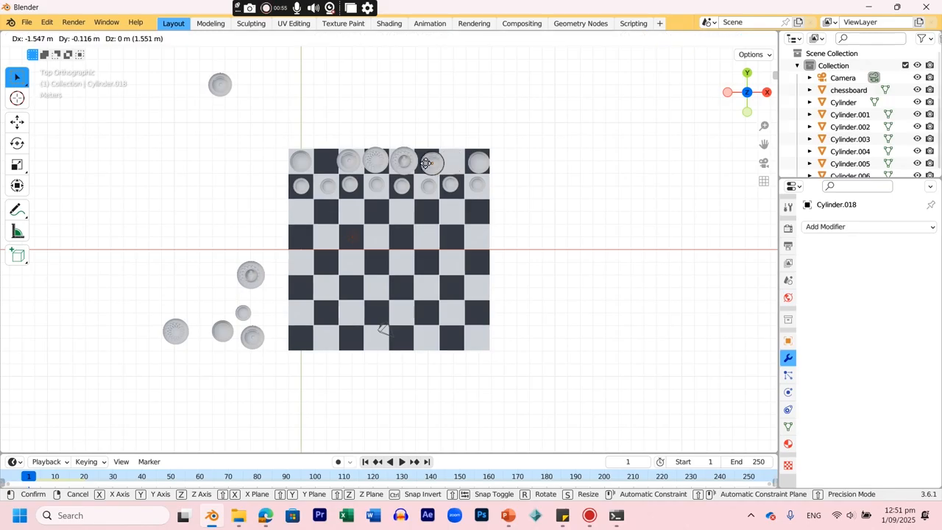
left_click(418, 170)
Find the knight and move it onto the second square of the back row in top view.
left_click(251, 274)
middle_click_drag(255, 275, 279, 243)
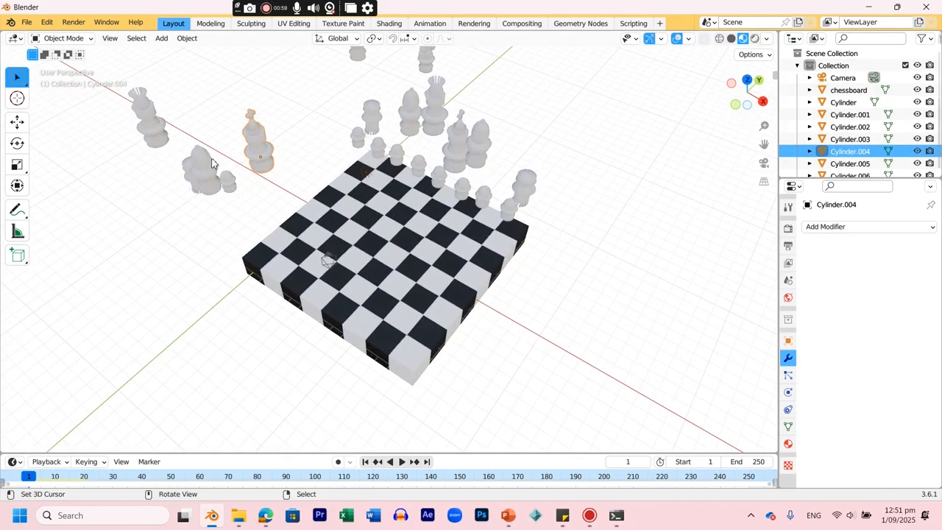
left_click(431, 61)
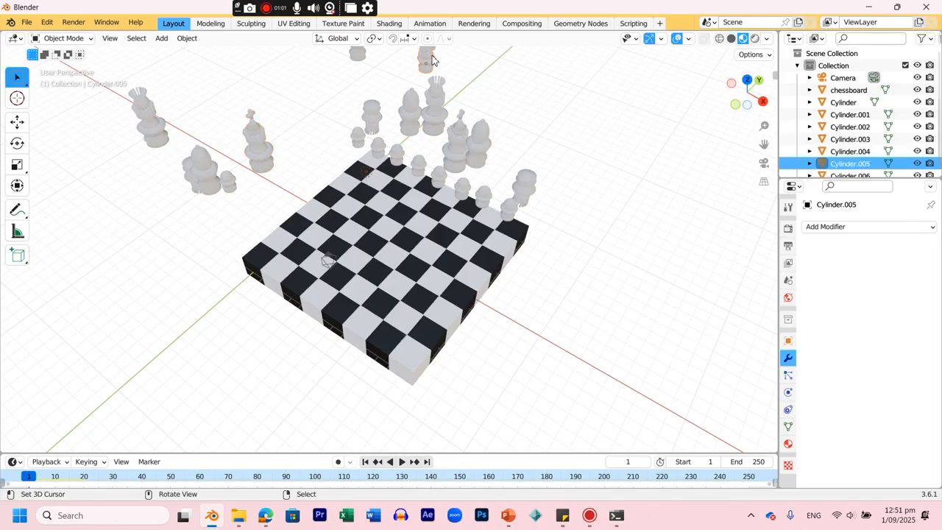
key("KP_7")
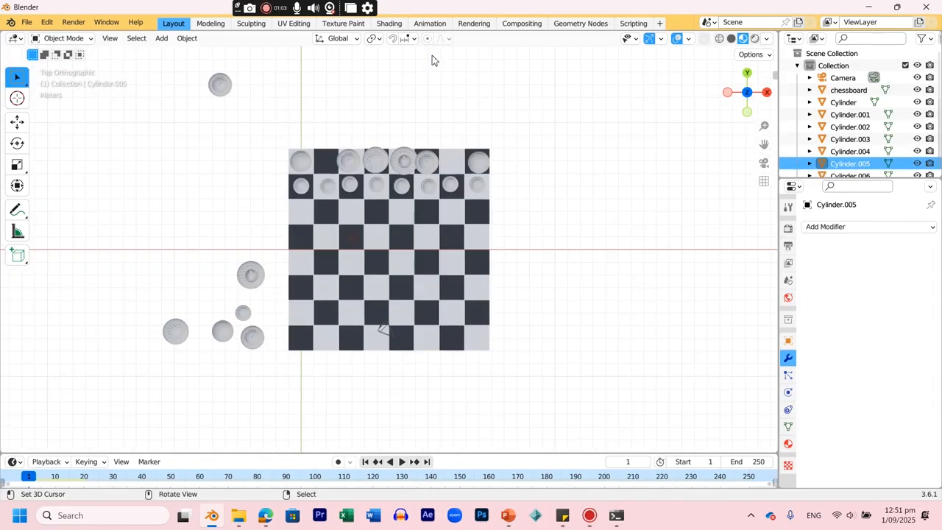
key("g")
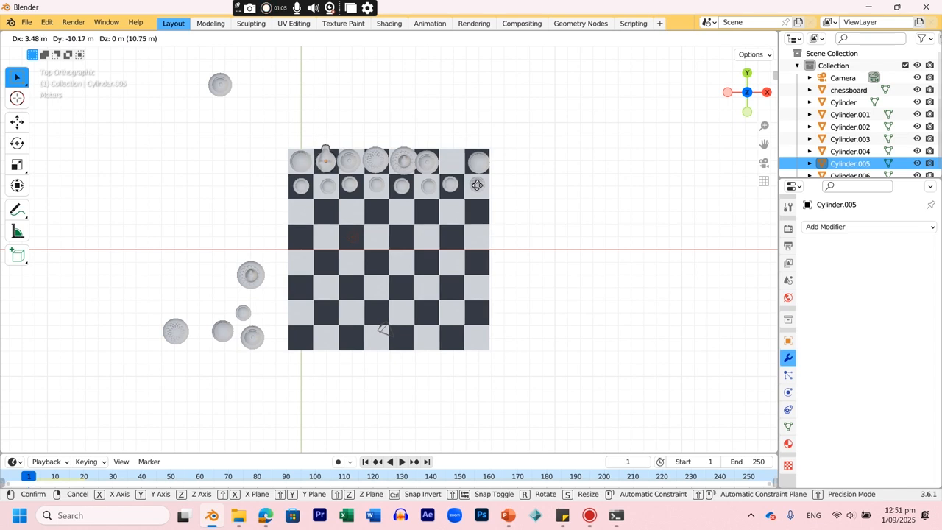
left_click(477, 184)
Duplicate the knight onto the seventh square of the back row and again among the spare pieces outside the board.
key("shift+d")
left_click(604, 177)
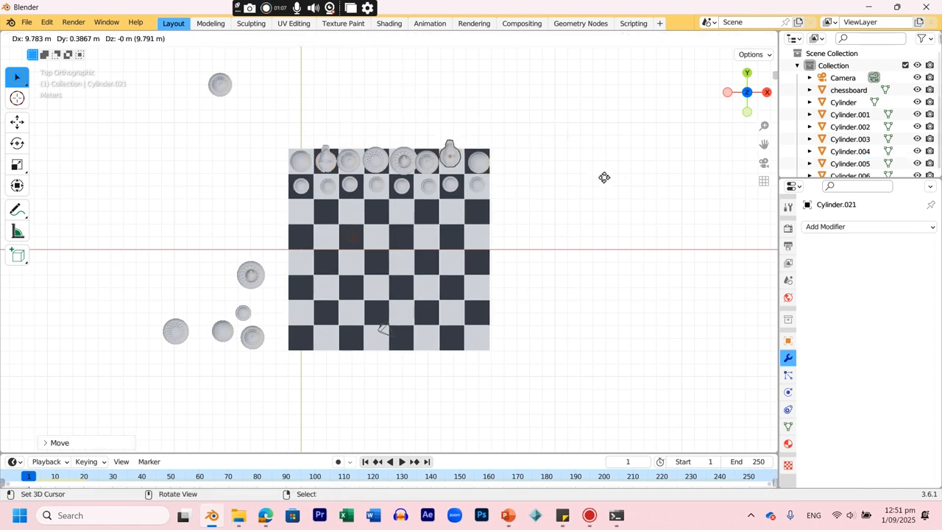
left_click(605, 180)
key("shift+d")
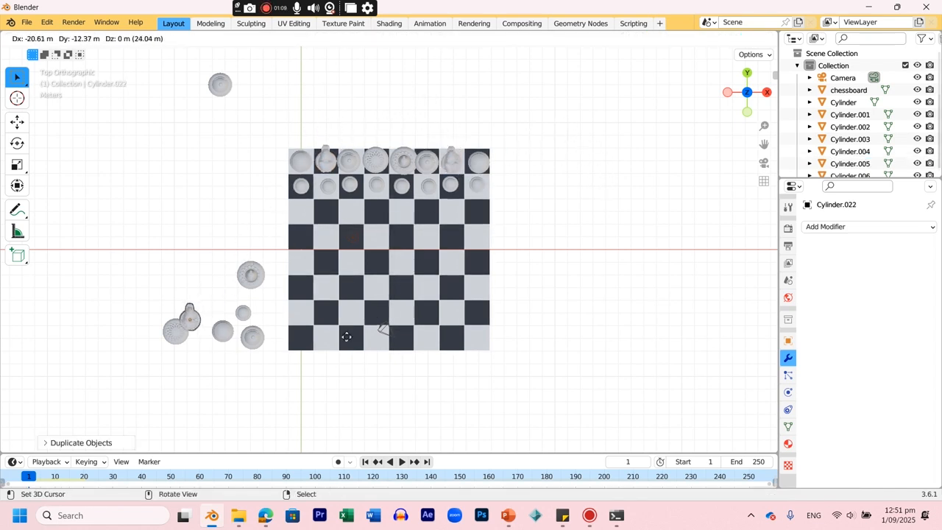
left_click(367, 322)
Move the original bishop down beside the spare pieces outside the board.
left_click(220, 87)
key("g")
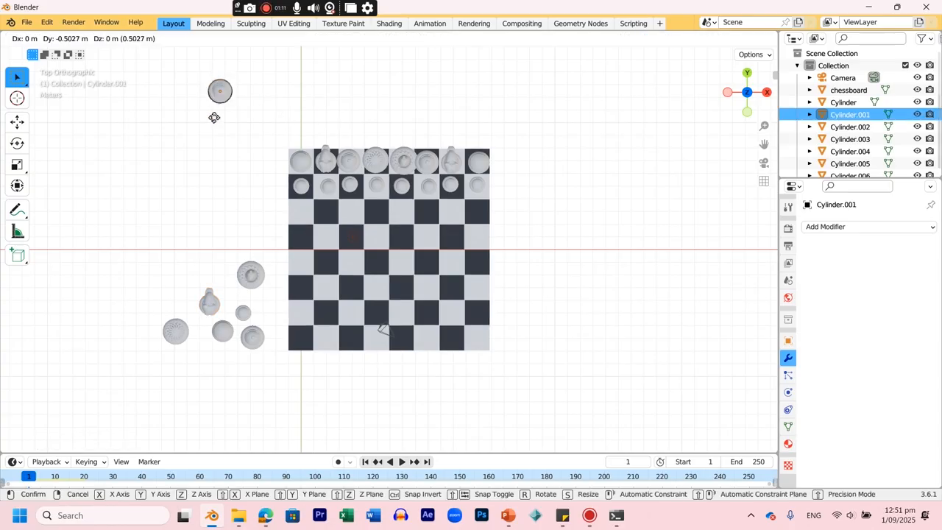
left_click(115, 363)
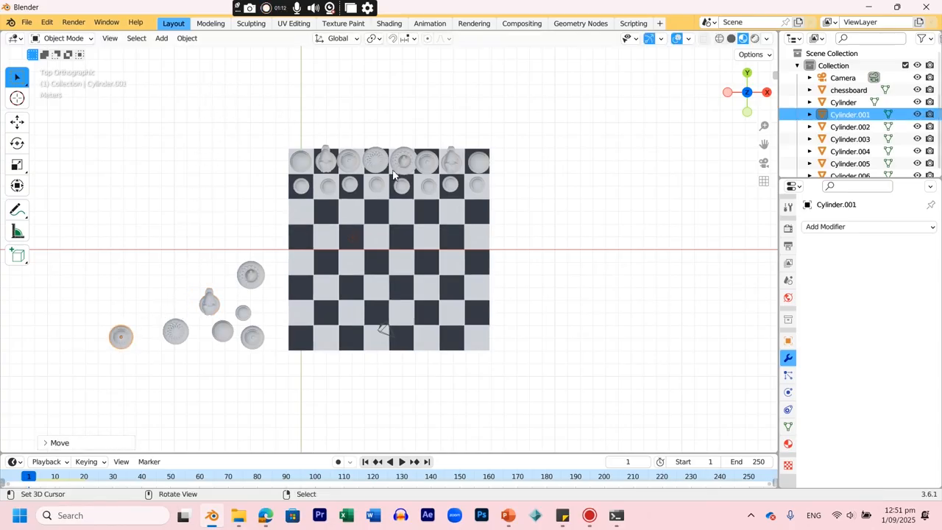
Rotate both back-row knights by 180 degrees so they face the middle of the board.
left_click(329, 167)
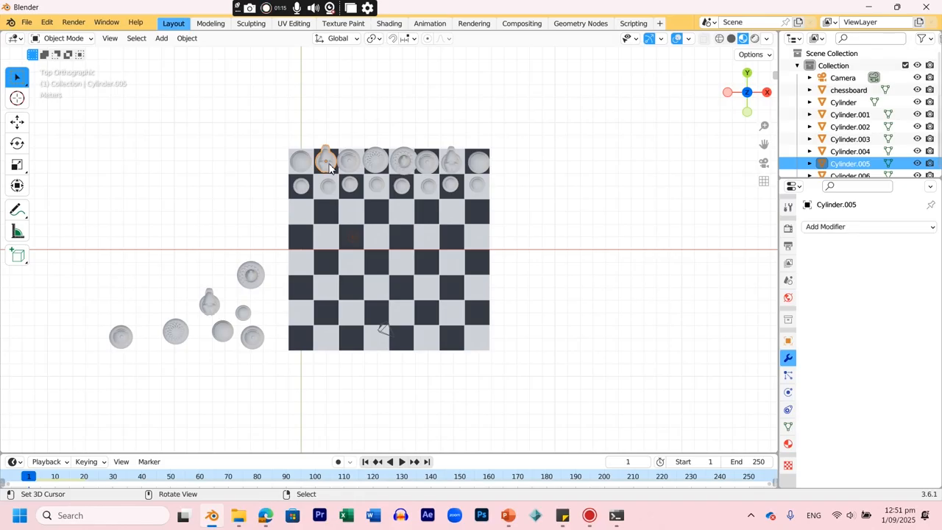
type("r180")
key("Return")
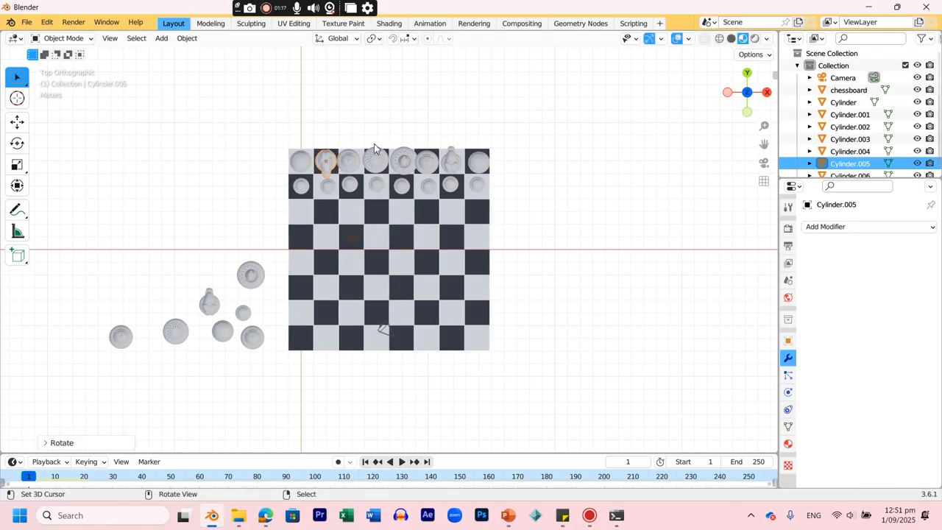
left_click(458, 167)
type("r180")
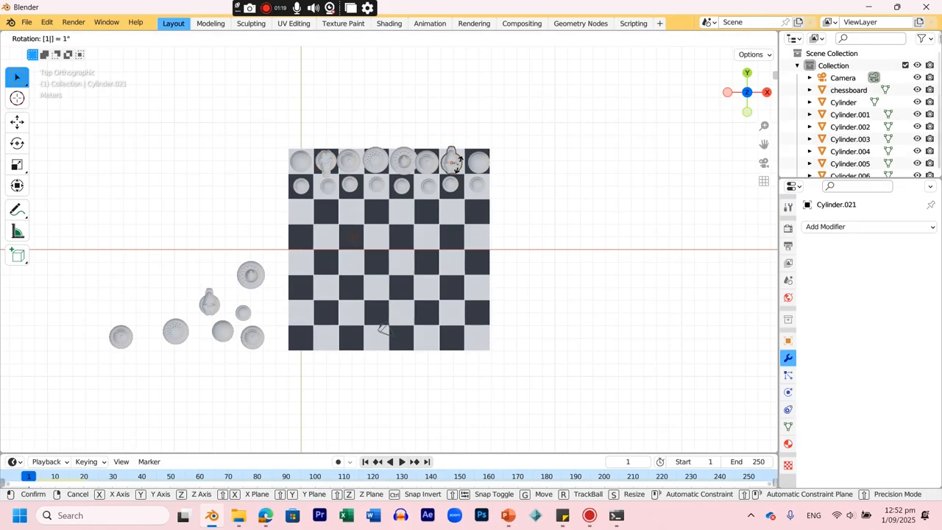
key("Return")
Play the physics simulation in a close perspective view of the pieces and return to the first frame.
middle_click_drag(479, 197, 559, 237)
scroll(519, 211, "up", 5)
middle_click_drag(582, 202, 682, 239, "shift")
middle_click_drag(670, 200, 749, 184)
middle_click_drag(568, 148, 600, 224, "shift")
scroll(620, 228, "up", 3)
middle_click_drag(588, 178, 410, 393, "shift")
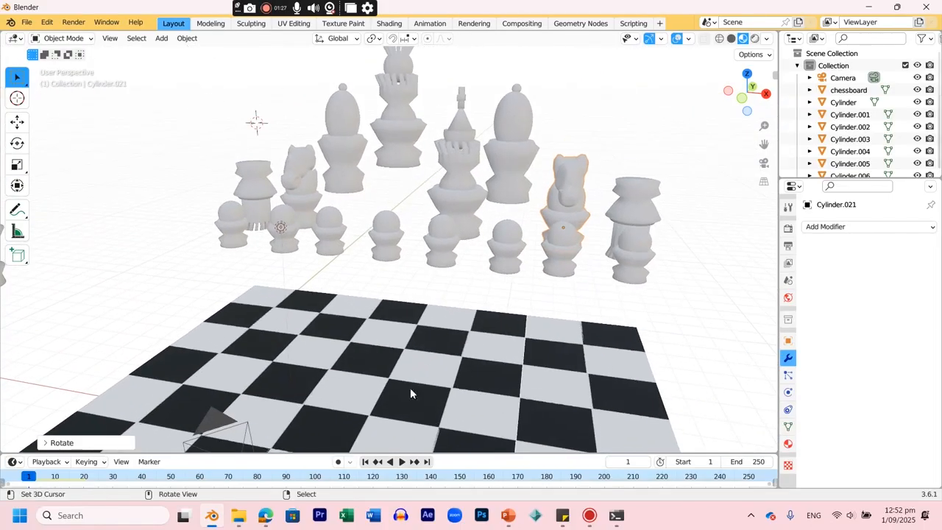
left_click(401, 462)
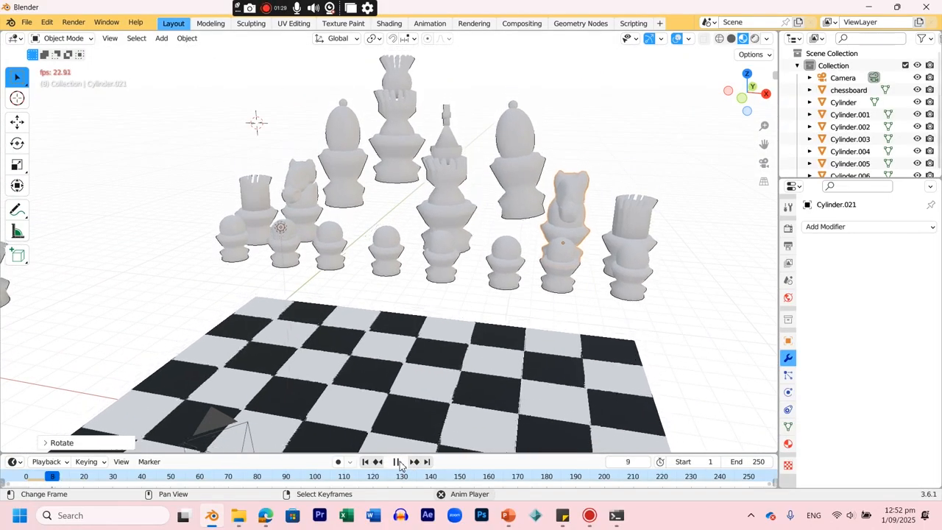
left_click(399, 462)
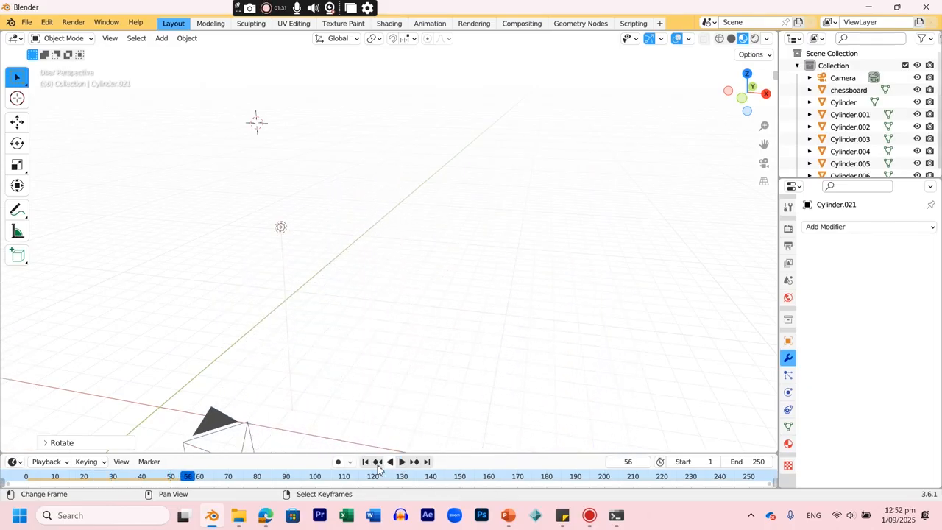
left_click(365, 461)
Set the chessboard's rigid body type to Passive and play the simulation to check how the pieces land.
left_click(431, 351)
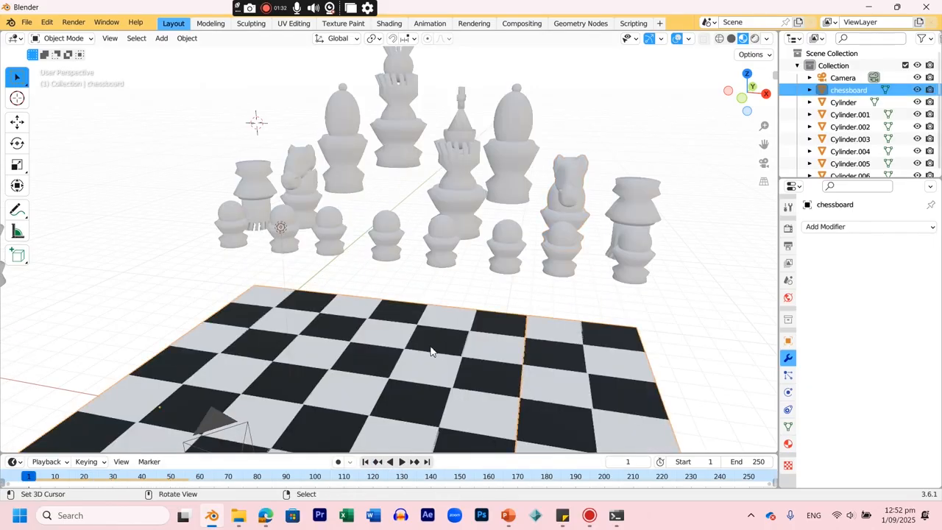
left_click(787, 392)
left_click(878, 359)
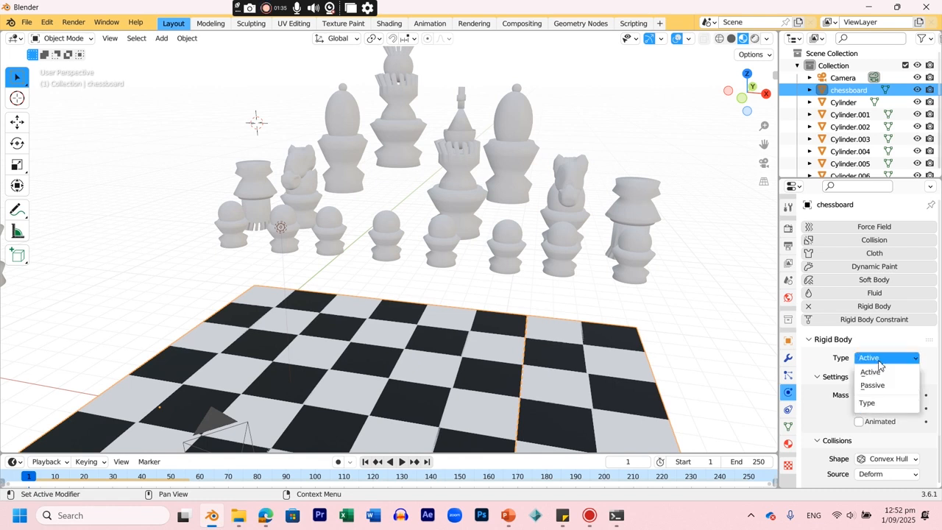
left_click(872, 385)
left_click(402, 463)
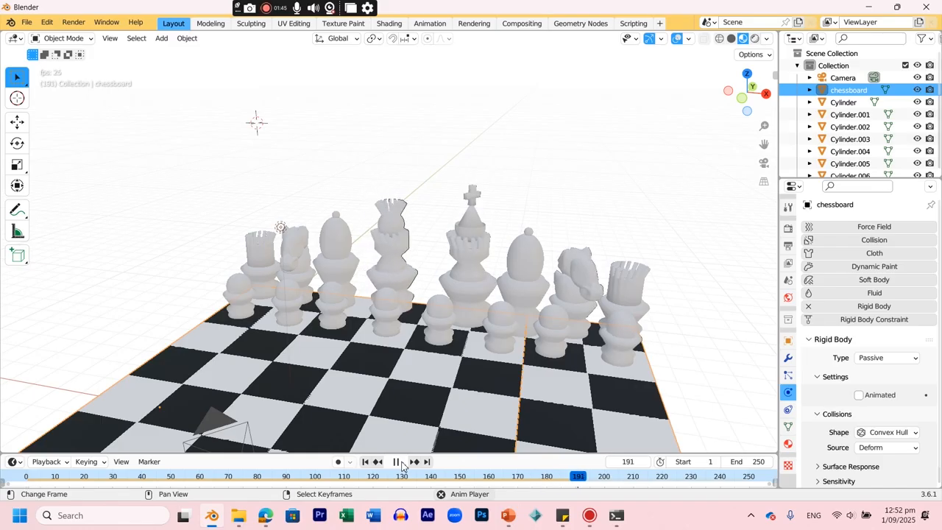
left_click(397, 462)
Return the simulation to the first frame and lower the back-row queen along the Z axis, closer to the board.
left_click(380, 269)
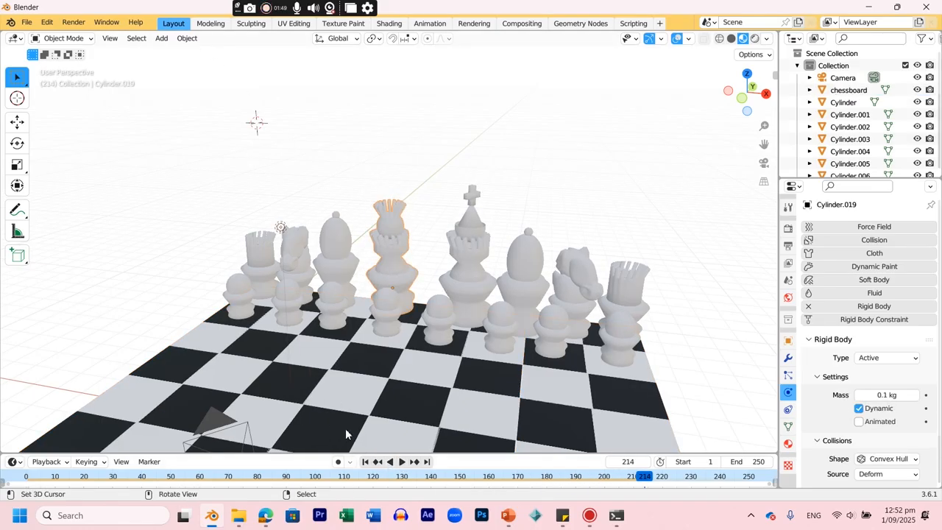
left_click(365, 463)
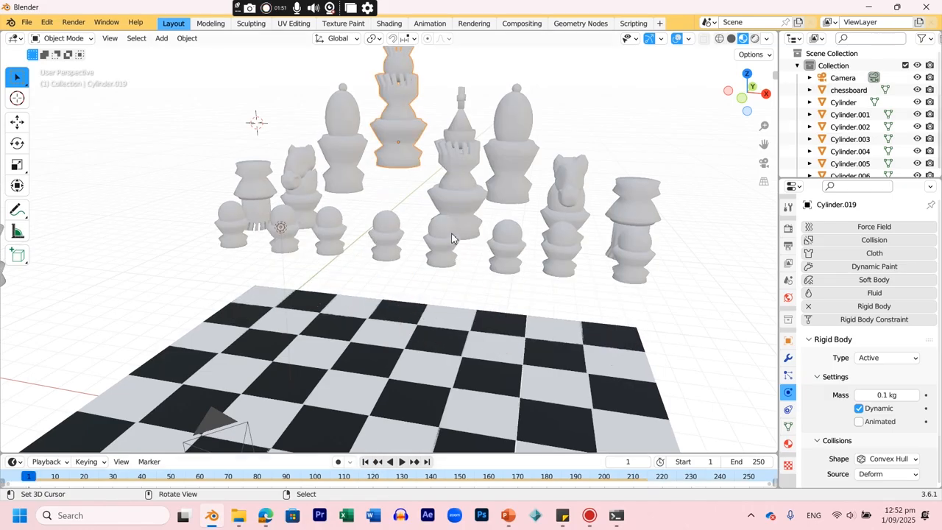
key("g")
key("z")
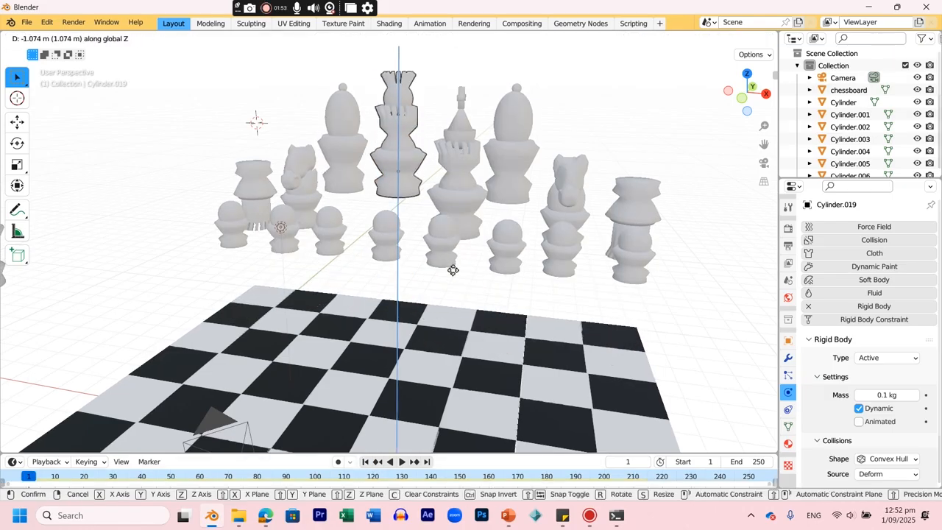
left_click(451, 281)
Lower both back-row bishops together along the Z axis, closer to the board.
mouse_move(458, 156)
middle_mouse_down()
mouse_move(471, 154)
mouse_move(450, 152)
middle_mouse_up()
left_click(255, 136)
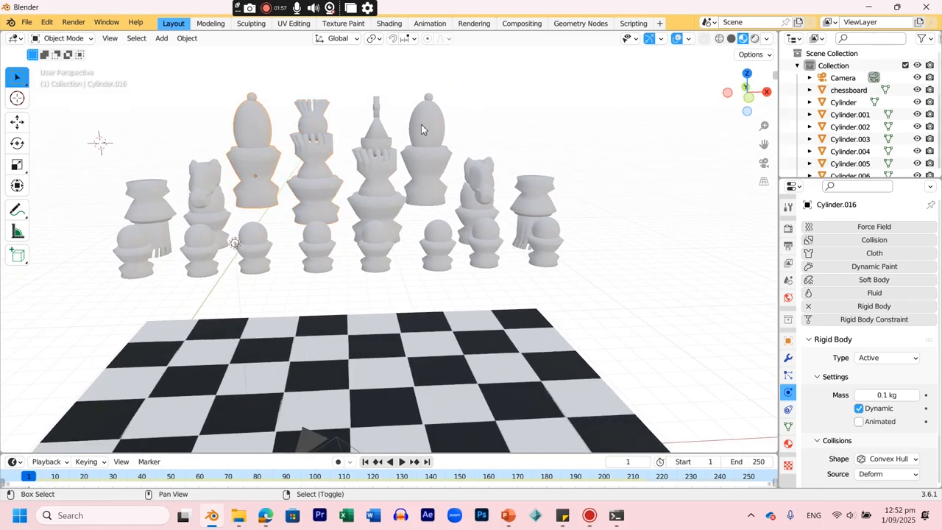
key("g")
key("z")
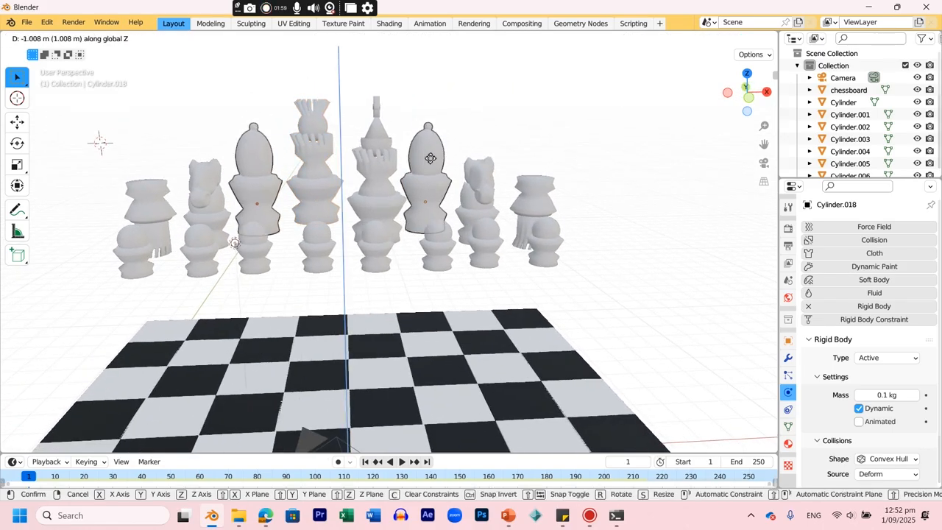
left_click(432, 172)
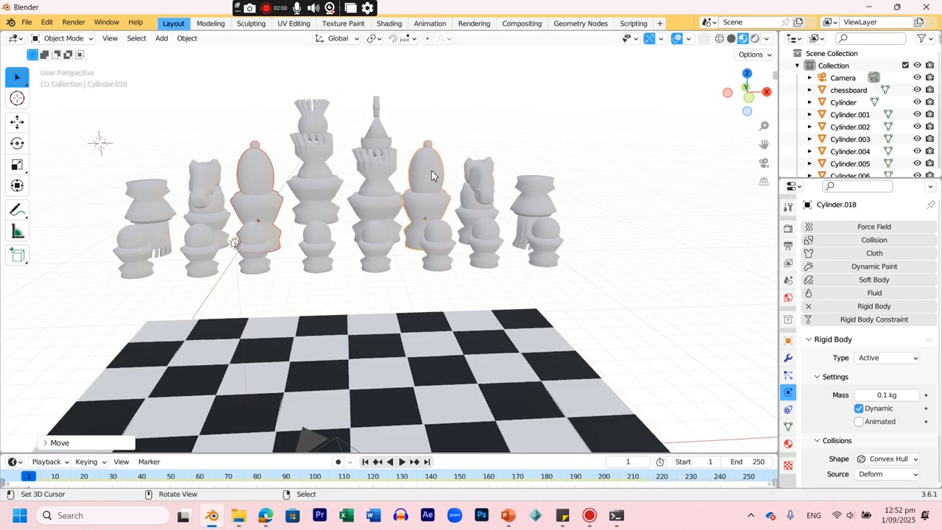
Play the physics simulation to check how the lowered pieces land, and return to the first frame.
left_click(402, 464)
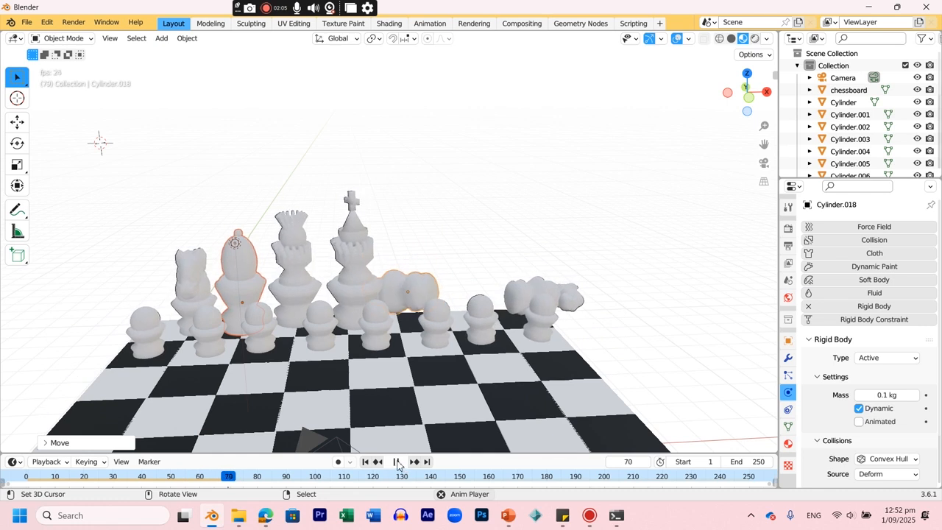
left_click(396, 461)
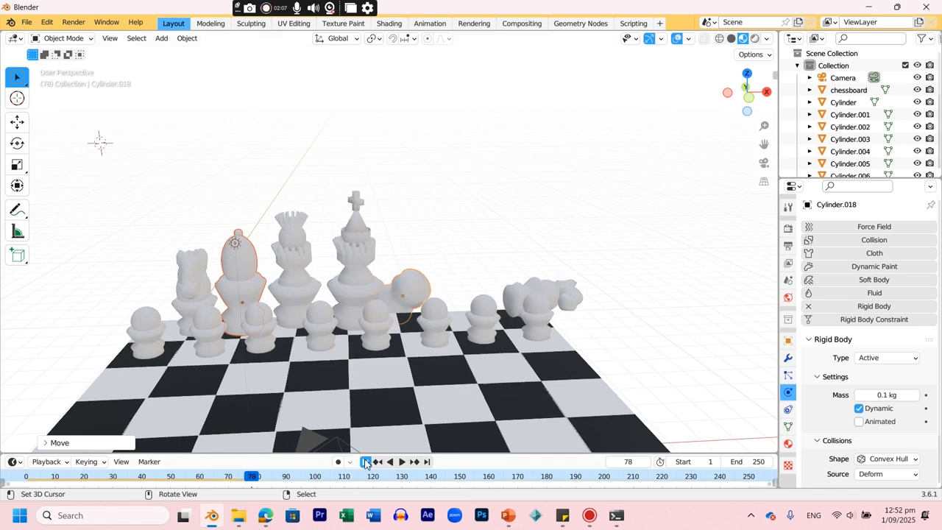
left_click(365, 461)
Scale both back-row bishops down slightly and, in top view, centre the bishop beside the king on its square.
key("s")
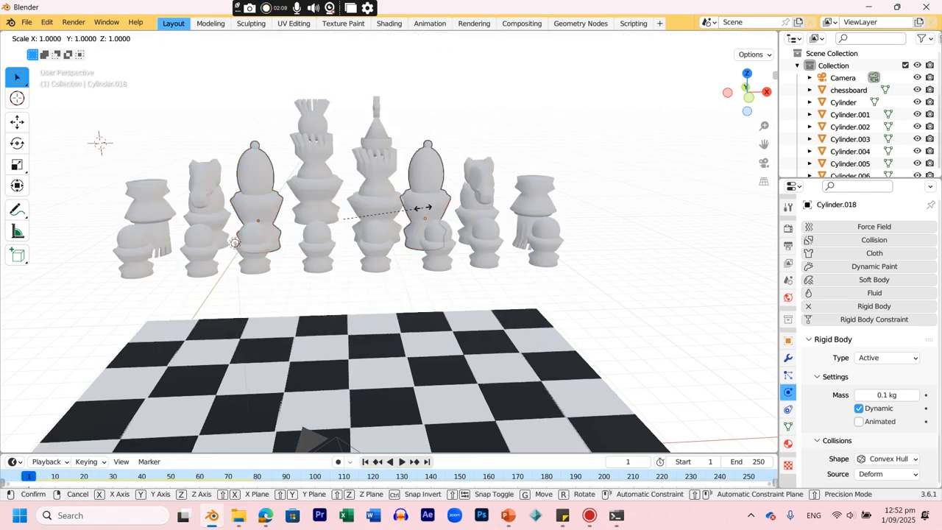
left_click(416, 214)
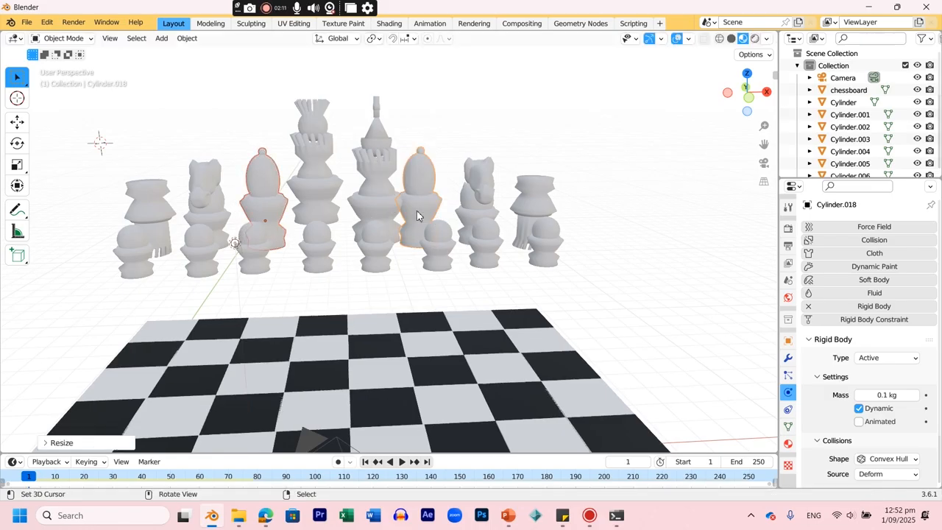
key("KP_7")
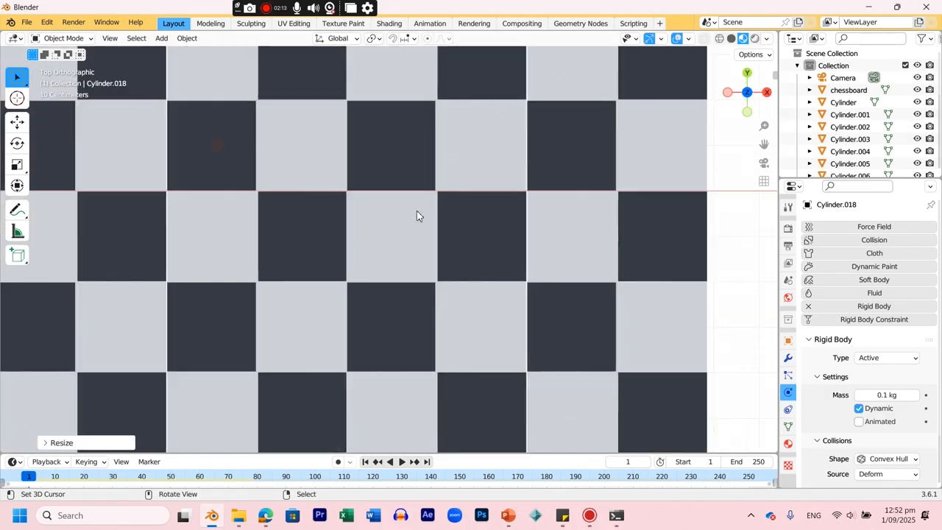
key("grave")
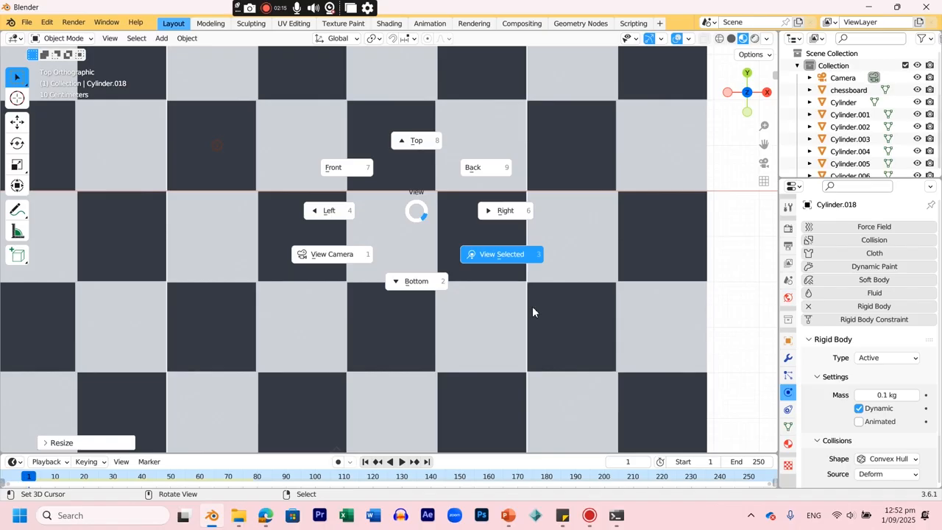
left_click(501, 256)
left_click(516, 257)
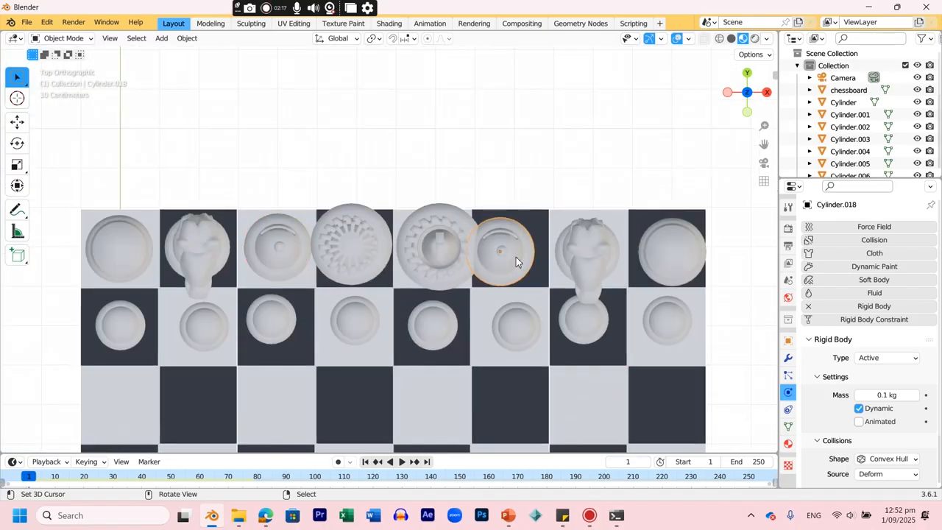
key("g")
left_click(532, 257)
Scale the back-row king and queen down individually so their bases fit their squares.
left_click(448, 257)
key("s")
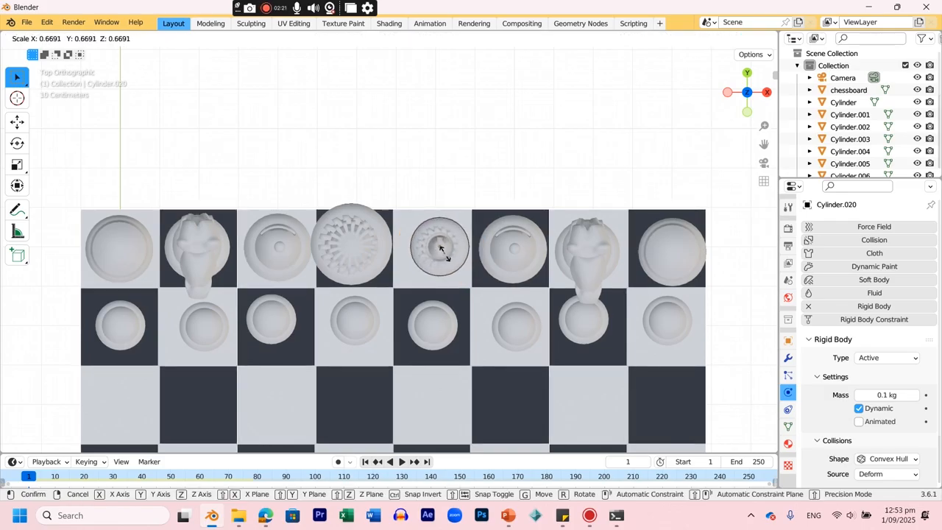
left_click(442, 250)
left_click(369, 255)
key("s")
left_click(367, 255)
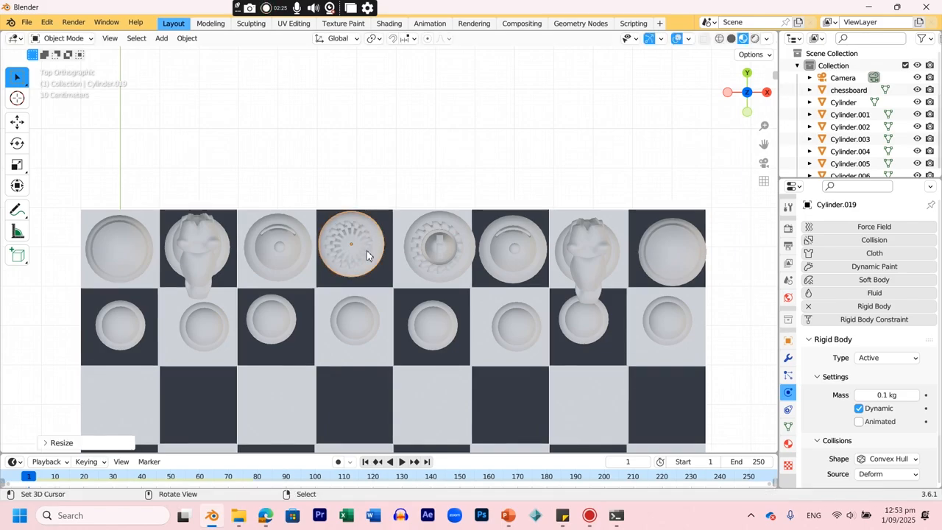
Play the simulation, inspect the landed pieces from the front and behind, and return to the first frame.
left_click(401, 461)
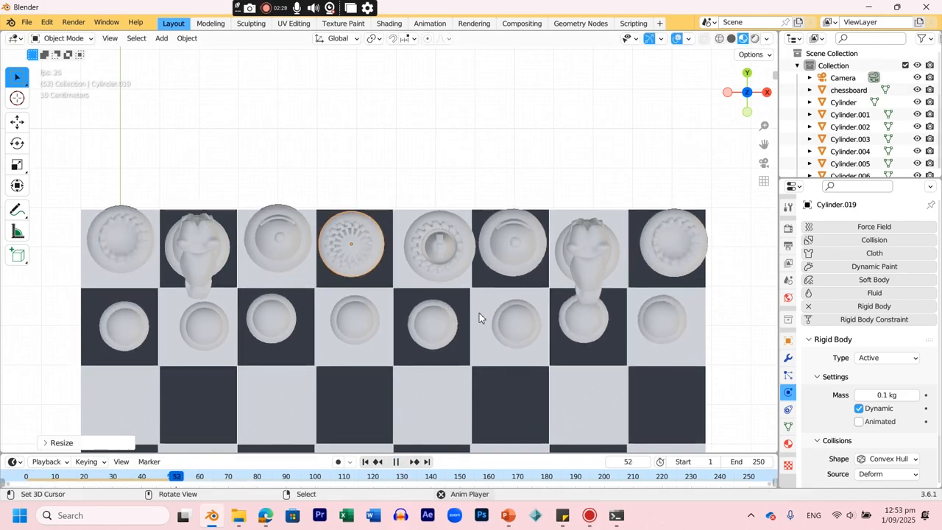
middle_click_drag(487, 312, 487, 220)
scroll(475, 329, "down", 4)
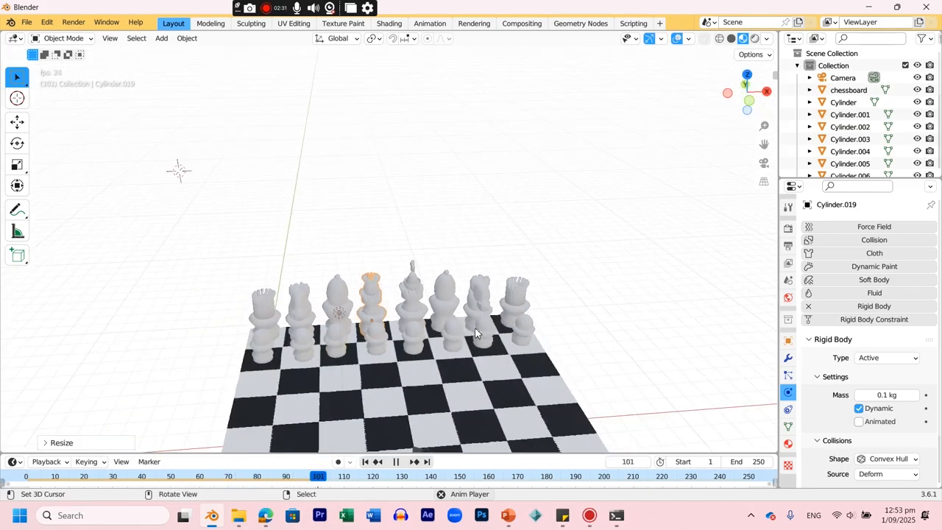
key("space")
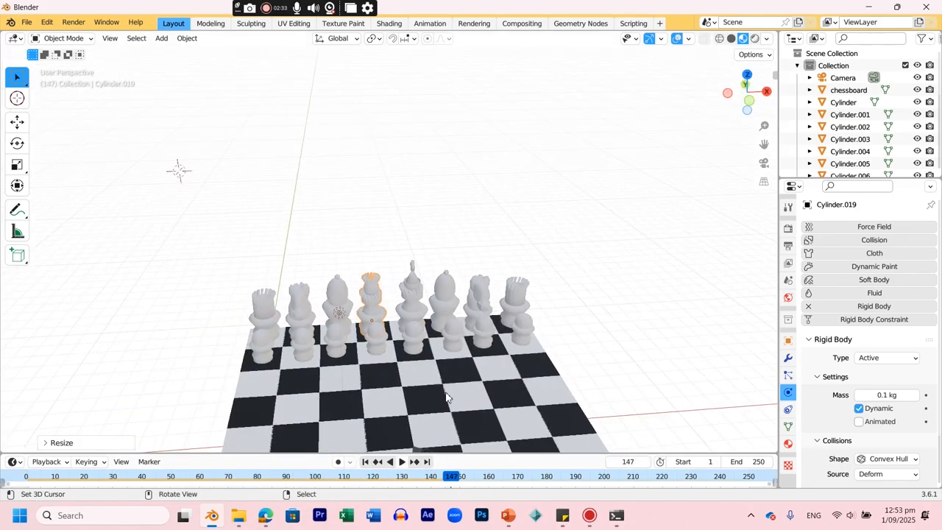
middle_click_drag(452, 233, 674, 222)
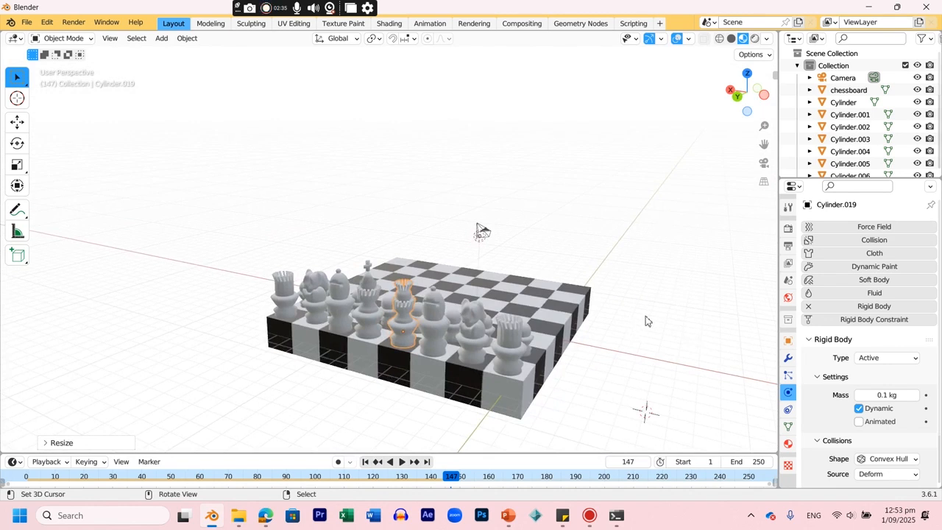
scroll(644, 320, "down", 2)
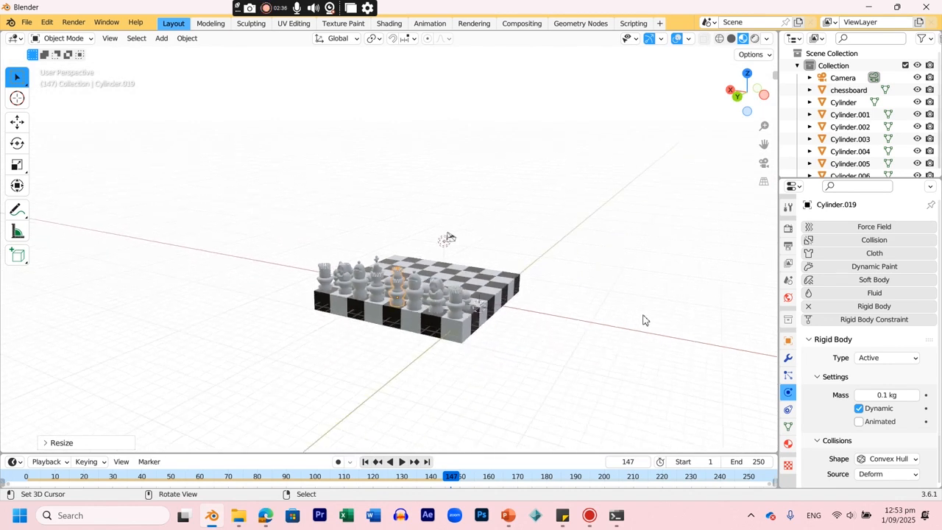
left_click(365, 462)
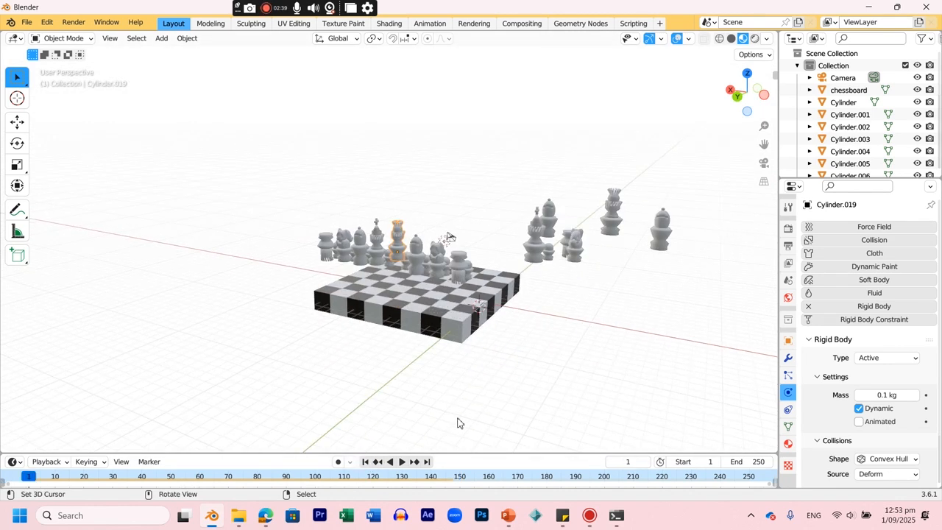
Give the spare king outside the board a new material with a black base color.
left_click(537, 245)
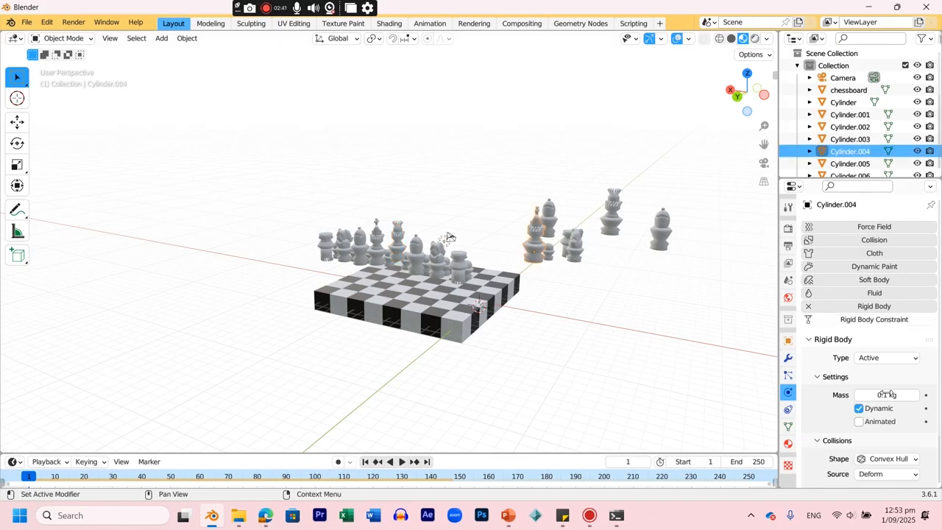
left_click(788, 443)
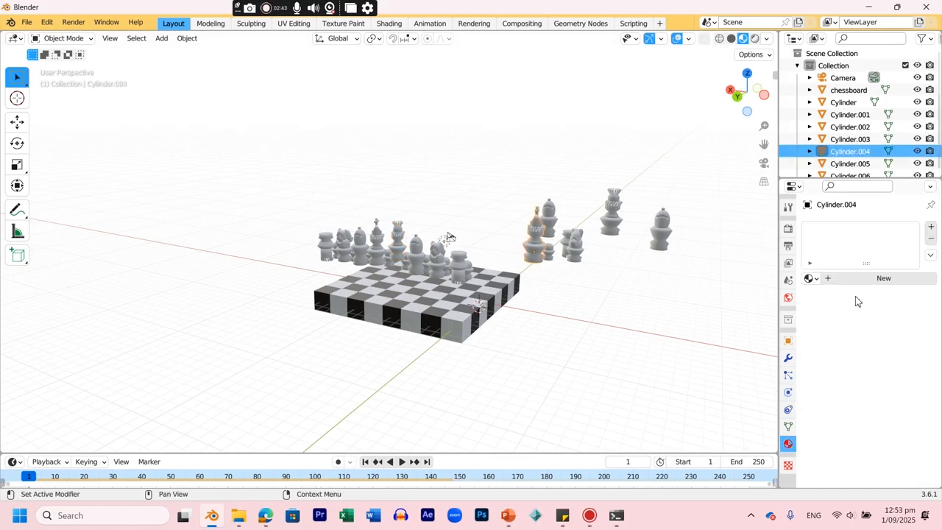
left_click(866, 279)
left_click(896, 410)
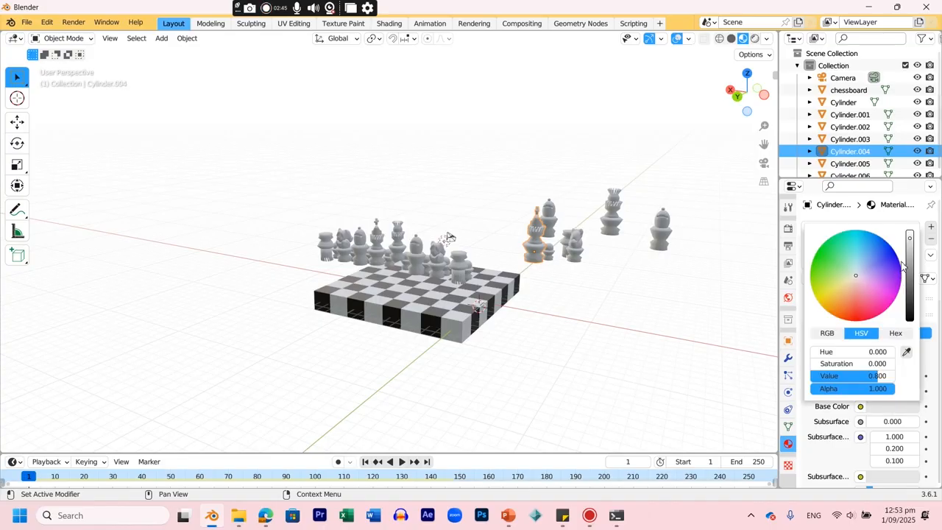
left_click_drag(872, 376, 817, 376)
Give the spare bishop behind the black king and the spare pawn each a new material with base color value 0.
left_click(554, 226)
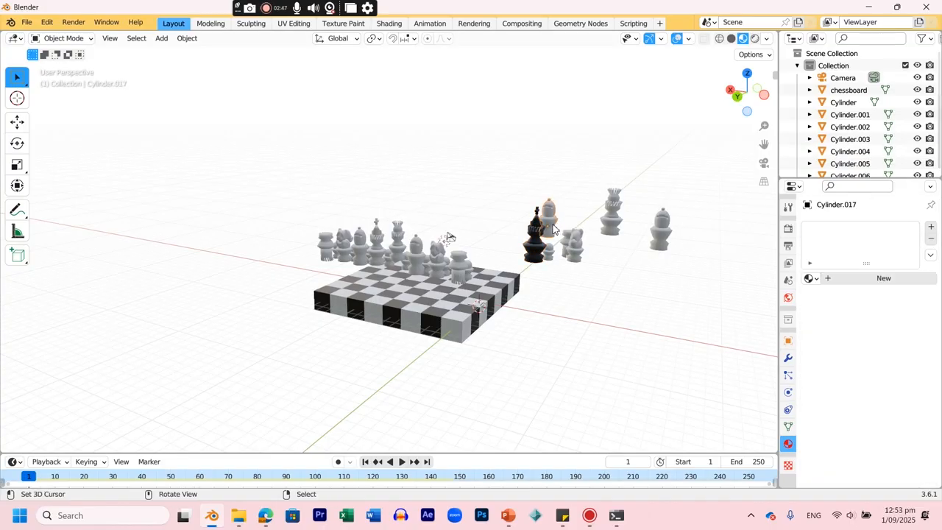
left_click(885, 278)
left_click(885, 409)
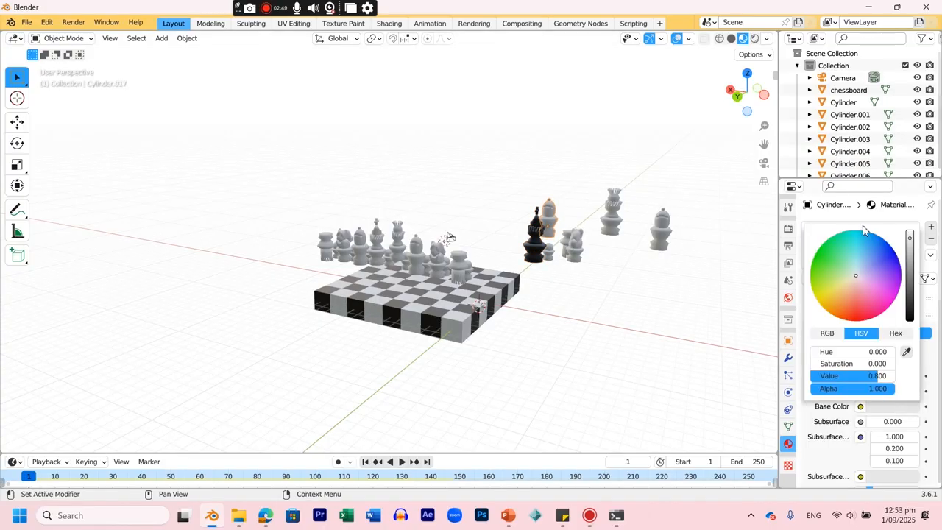
left_click_drag(910, 250, 909, 320)
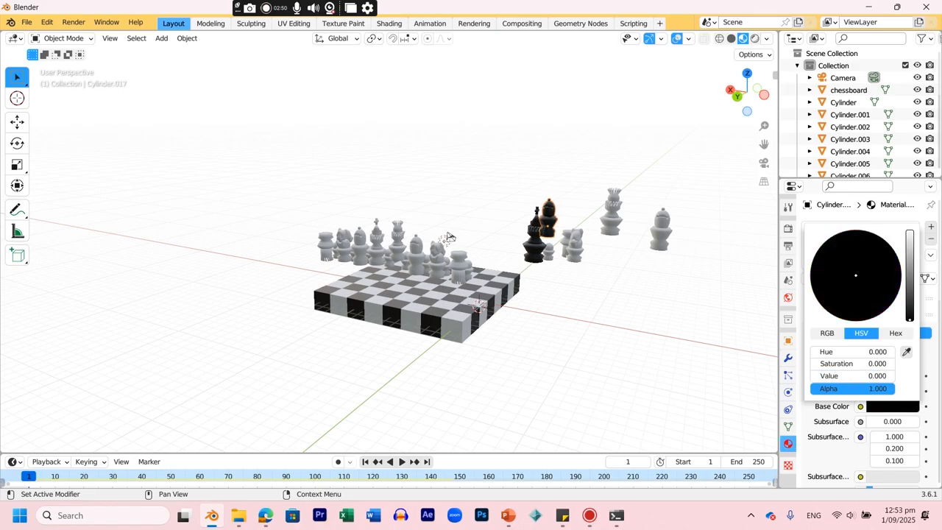
left_click(546, 255)
left_click(885, 278)
left_click(886, 408)
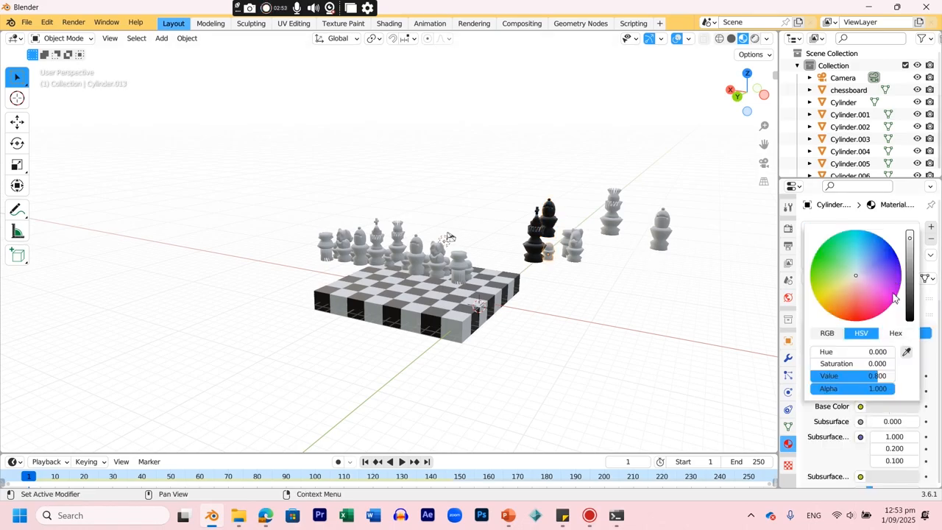
left_click_drag(912, 263, 910, 321)
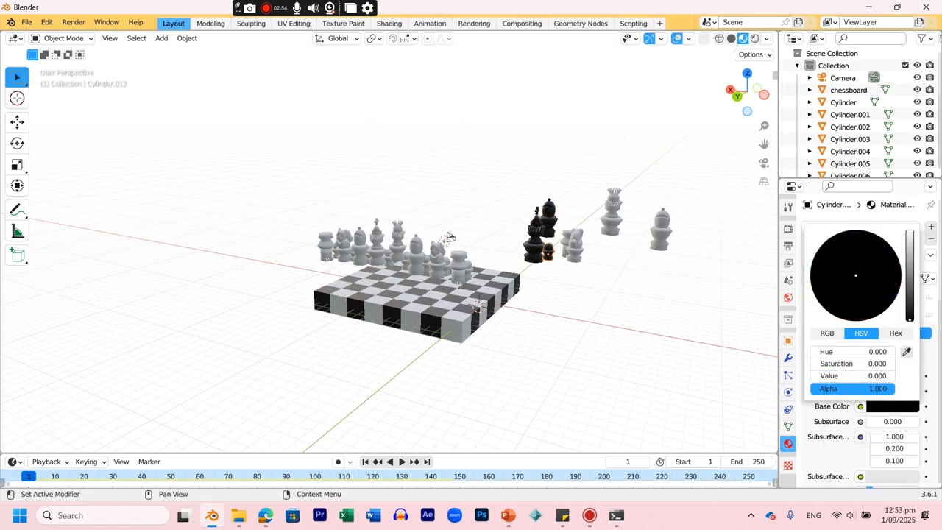
Give the spare rook and the spare knight each a new material with base color value 0.
left_click(567, 237)
left_click(872, 279)
left_click(888, 406)
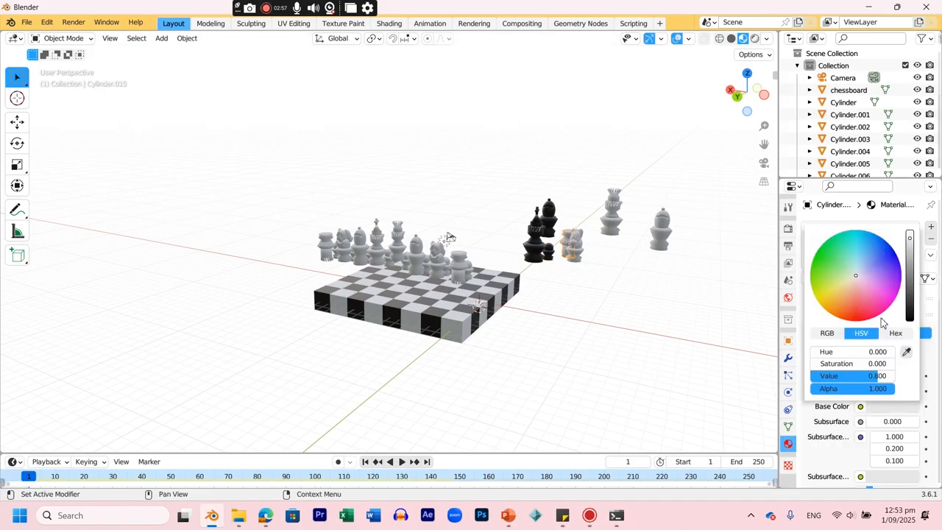
left_click_drag(908, 253, 910, 320)
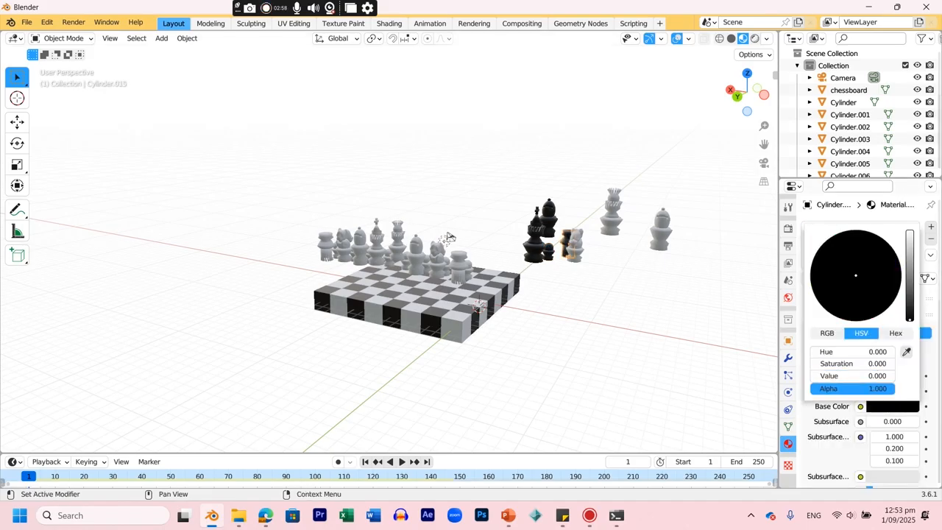
left_click(578, 250)
left_click(846, 279)
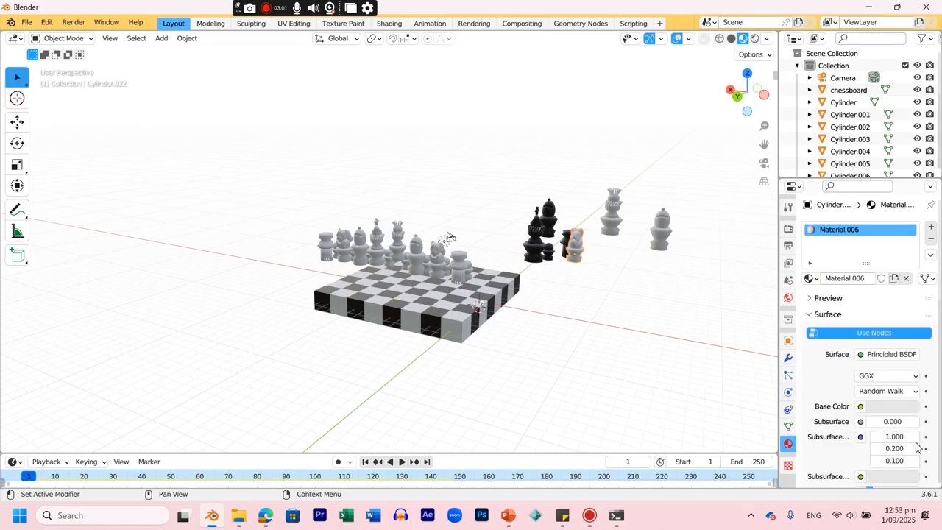
left_click(890, 408)
left_click_drag(916, 265, 910, 320)
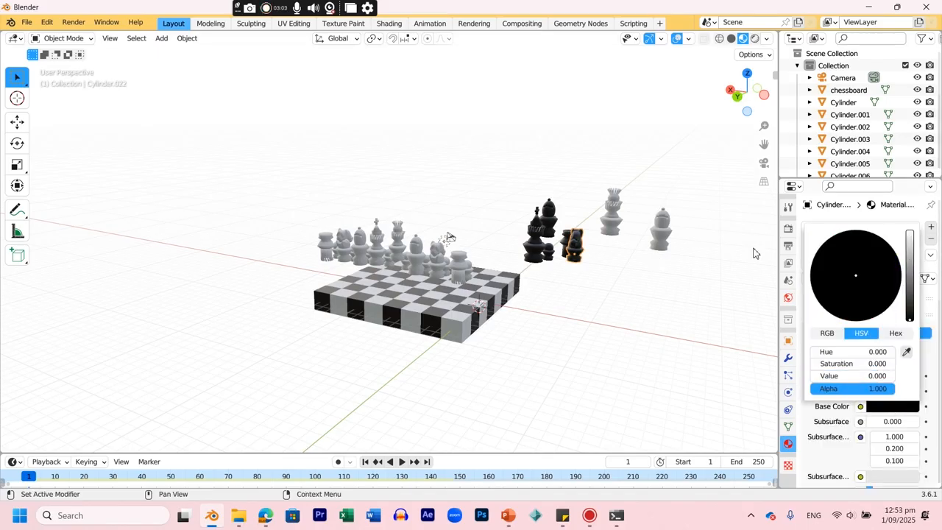
Give the spare queen outside the board a new material with a black base color.
left_click(613, 217)
left_click(879, 279)
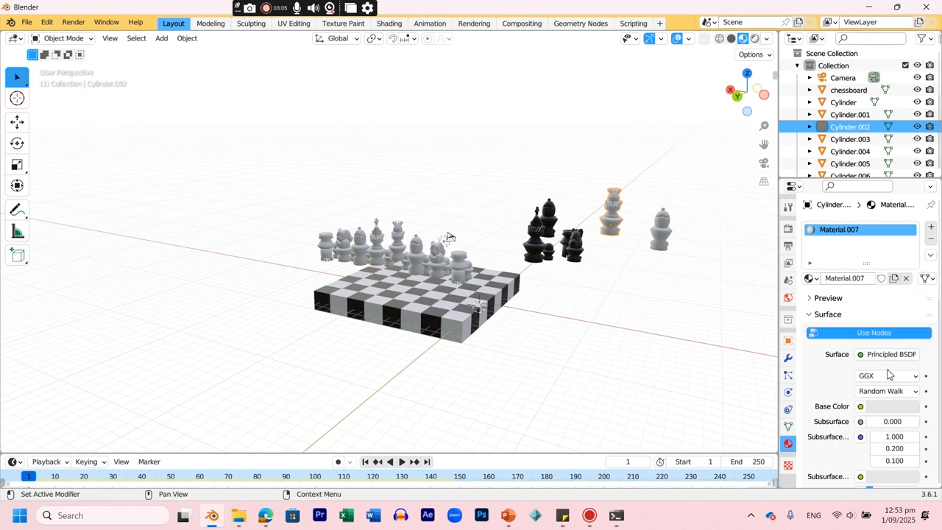
left_click(899, 409)
left_click_drag(912, 265, 910, 320)
Give the remaining gray spare bishop outside the board a new material with a black base color.
left_click(666, 239)
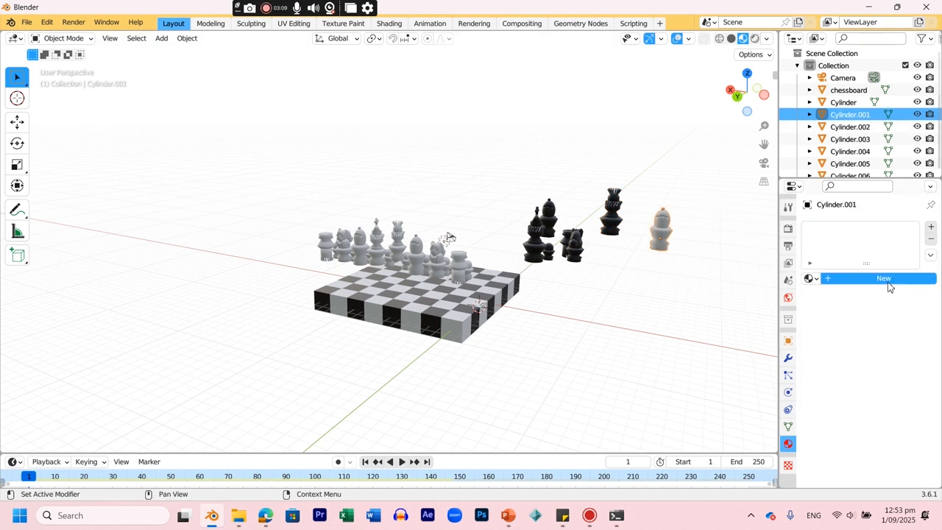
left_click(879, 280)
left_click(909, 407)
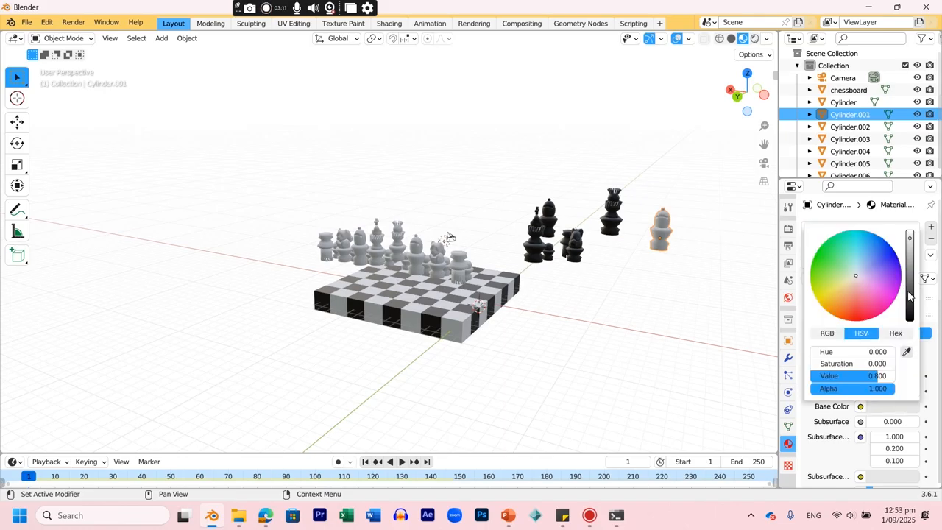
left_click_drag(907, 295, 910, 321)
Move the black king onto the fourth square of the black back row and scale it to fit the square.
key("KP_7")
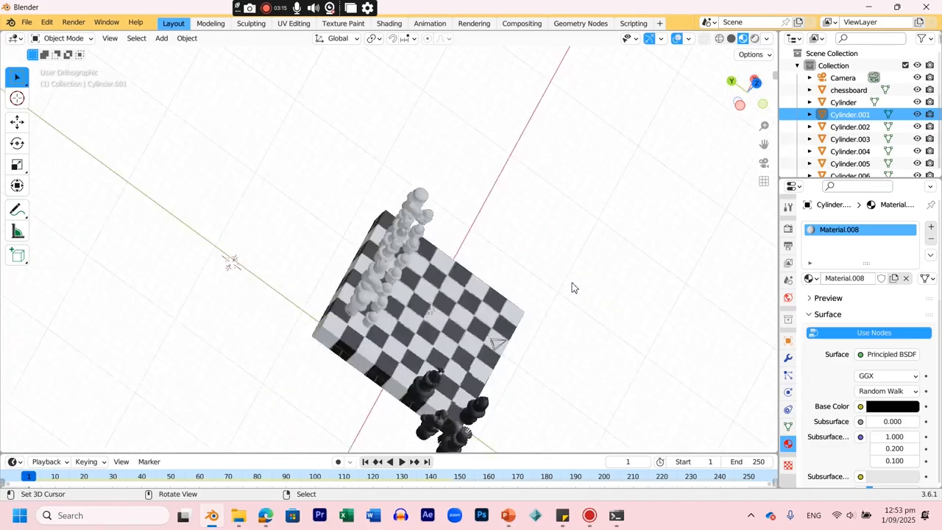
scroll(404, 360, "up", 2)
middle_click_drag(415, 353, 517, 103, "shift")
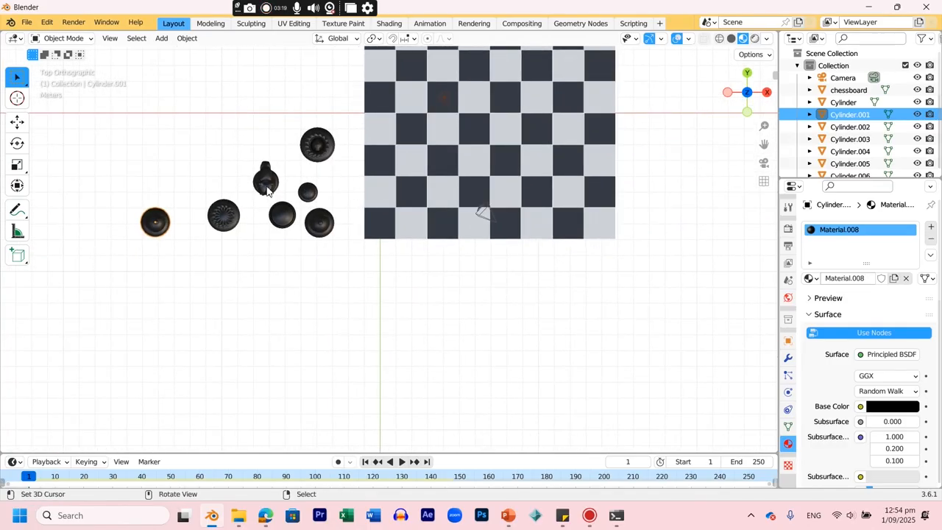
left_click(318, 154)
key("g")
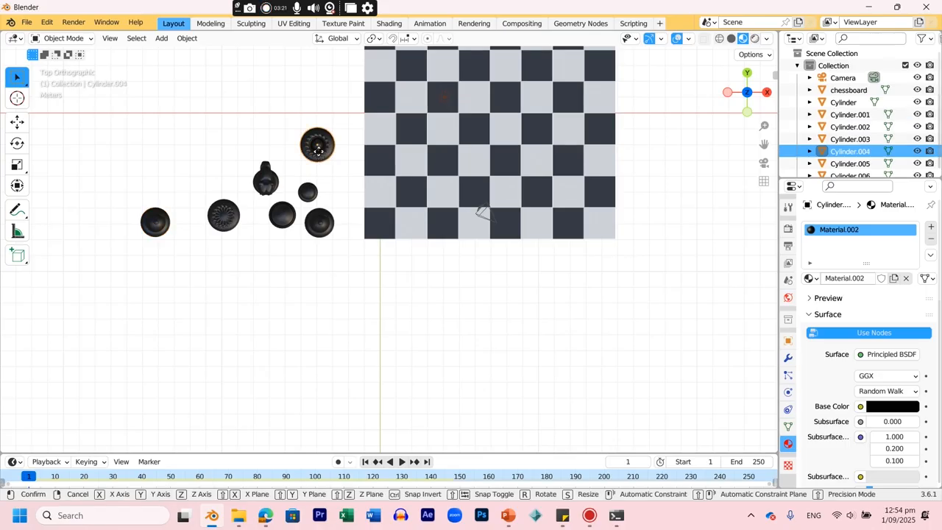
left_click(476, 233)
key("s")
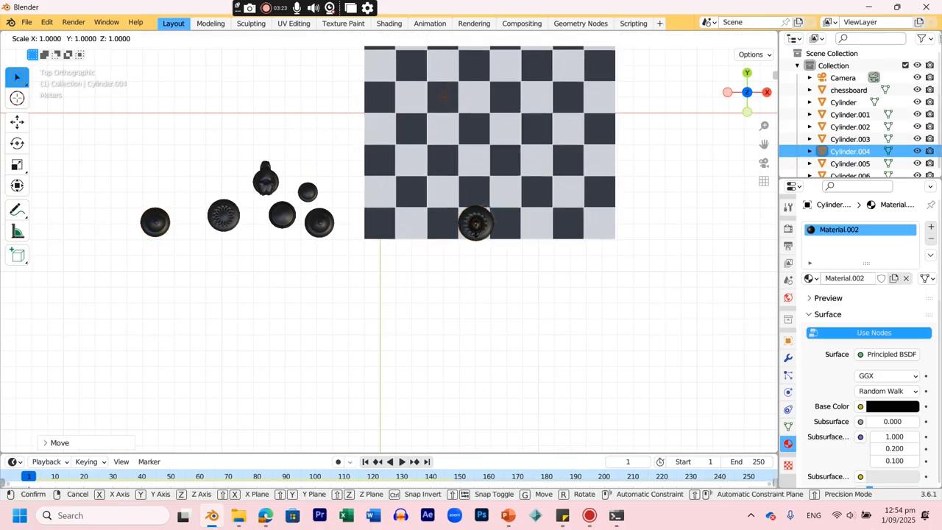
left_click(474, 231)
Move the black queen onto the fifth back-row square beside the king and scale it down to fit.
left_click(233, 225)
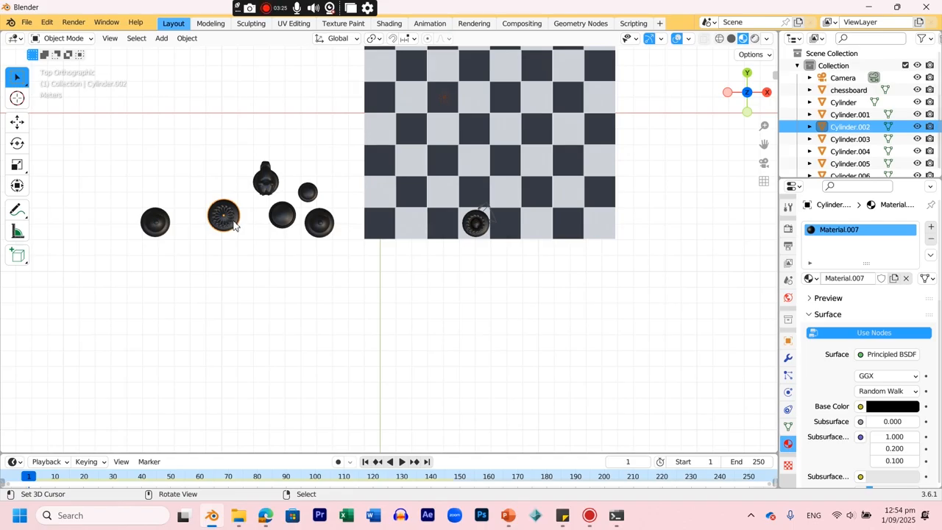
key("g")
left_click(515, 234)
key("s")
left_click(334, 233)
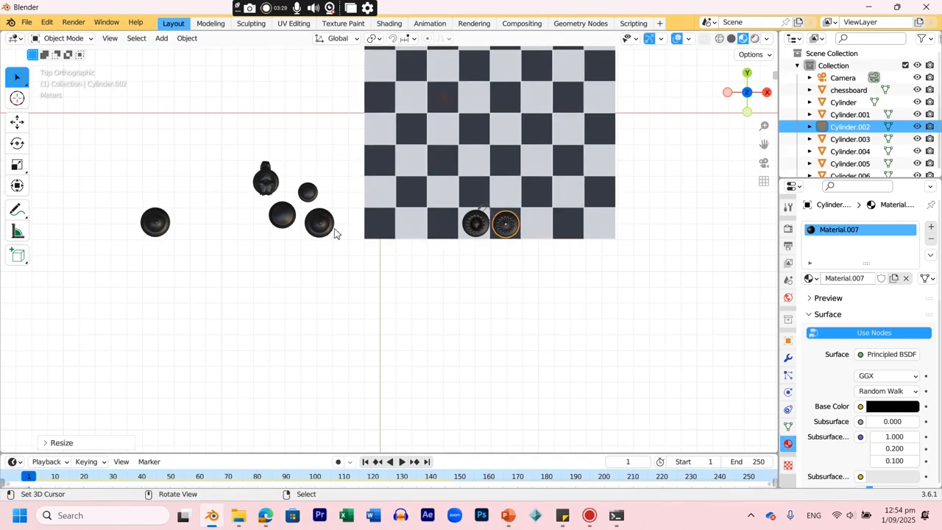
Place the smaller black bishop, scaled to about 0.78, on the third back-row square and put a duplicate on the sixth.
left_click(322, 228)
key("g")
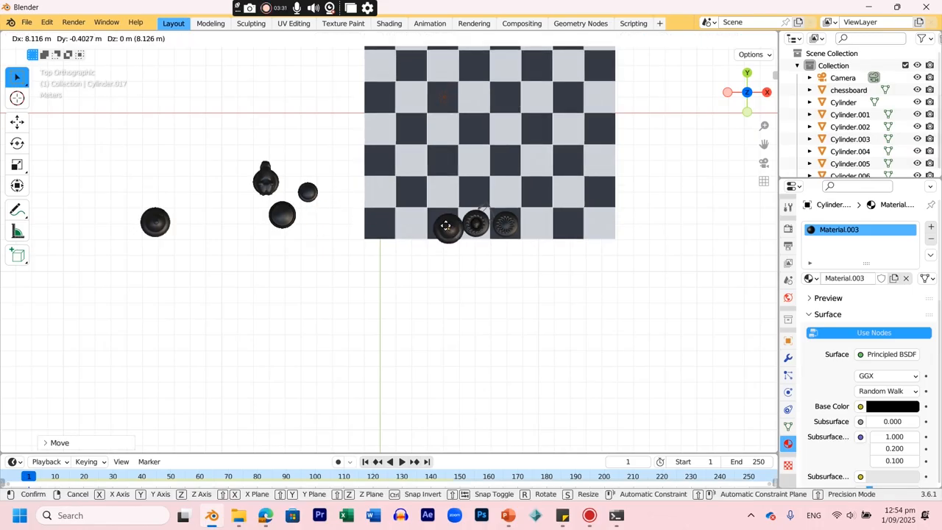
left_click(445, 226)
key("s")
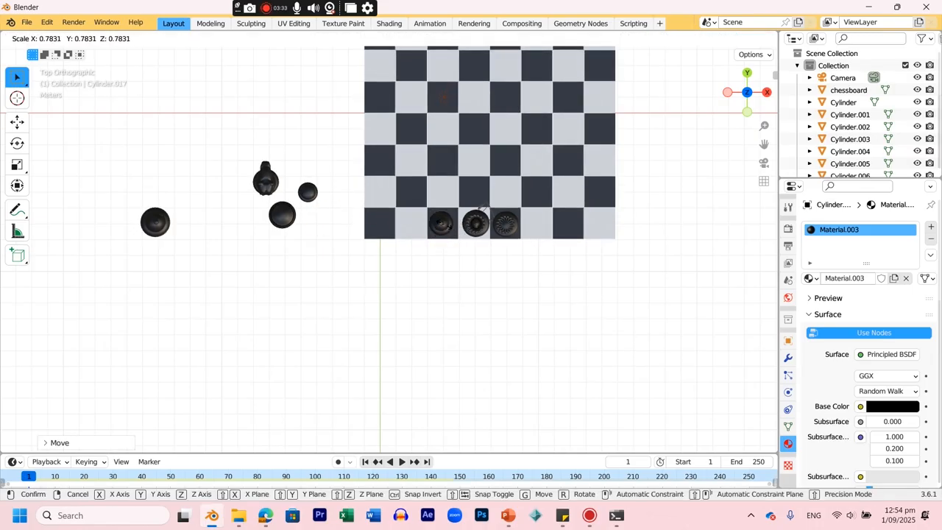
left_click(446, 228)
key("shift+d")
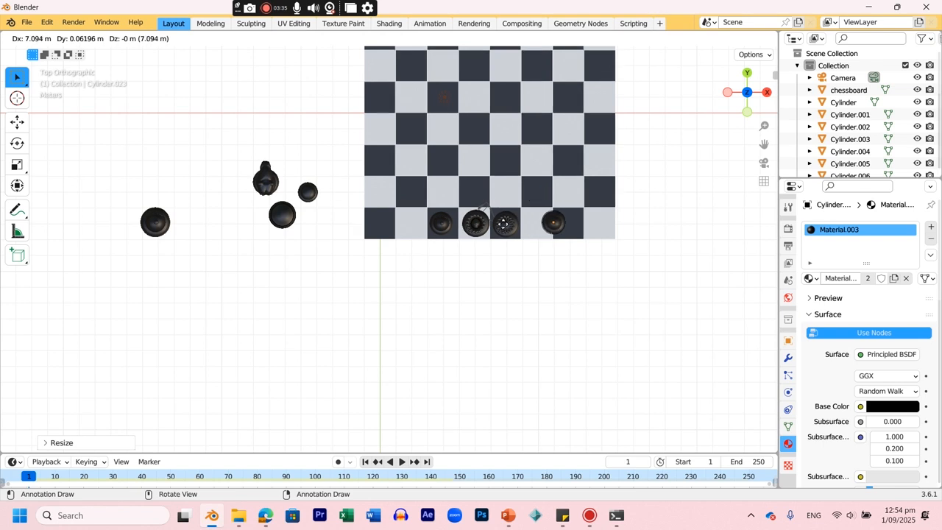
left_click(492, 222)
Duplicate the black knight onto the second back-row square and move the original onto the seventh.
left_click(272, 178)
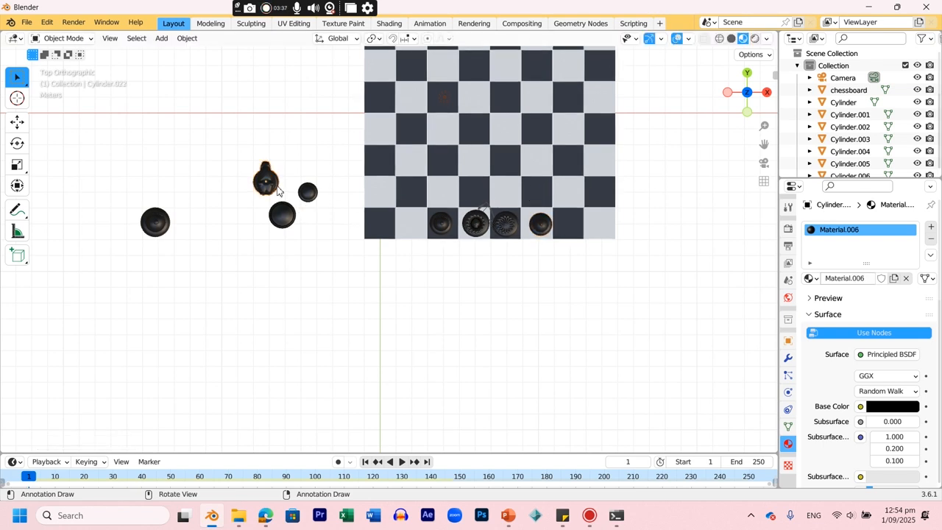
key("shift+d")
left_click(427, 226)
left_click(266, 190)
left_click_drag(266, 189, 567, 234)
Move the black rook onto the first back-row square and the large black bishop onto the eighth.
left_click(280, 217)
left_click_drag(279, 216, 380, 225)
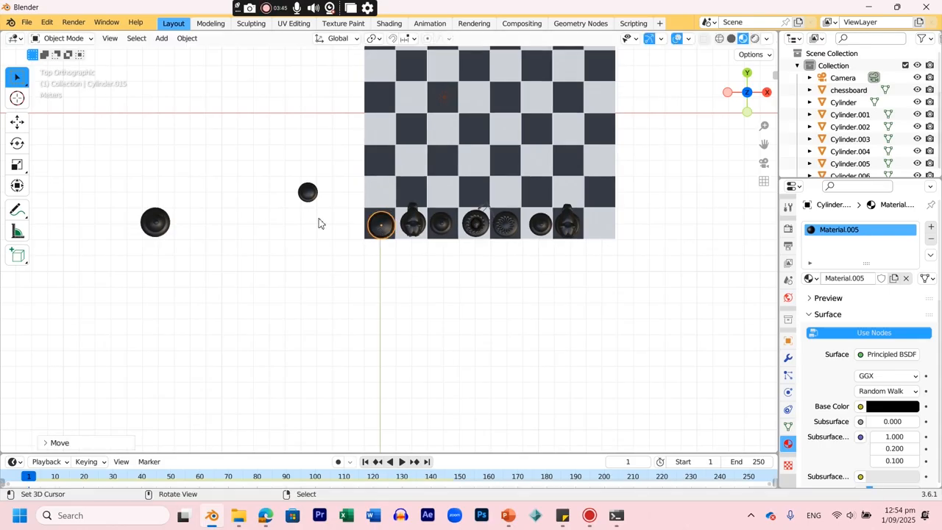
left_click(147, 225)
left_click_drag(147, 226, 588, 230)
Duplicate the black pawn onto the first square of the second row and move the original onto the second square.
left_click(308, 192)
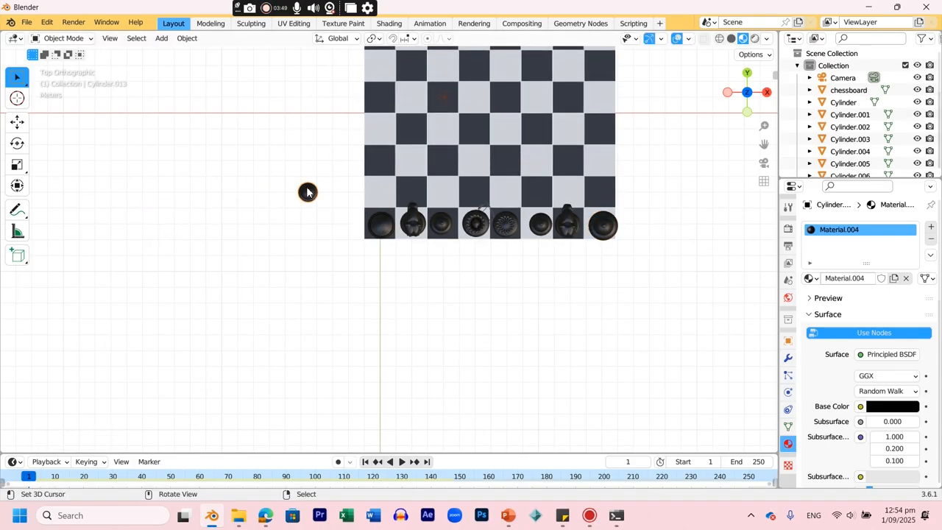
key("shift+d")
left_click(334, 204)
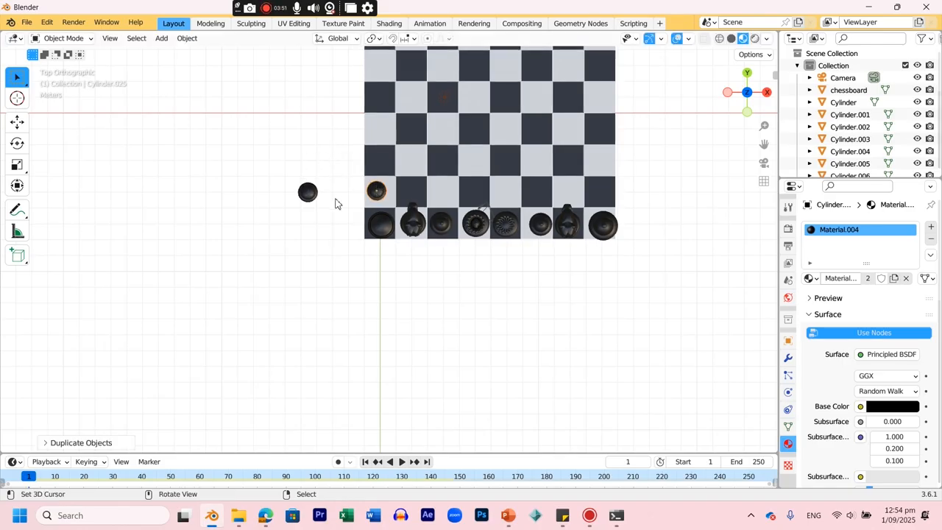
left_click_drag(304, 199, 400, 198)
Duplicate the two black pawns beside themselves, and copy the resulting four pawns across the rest of the second row.
left_click(382, 195, "shift")
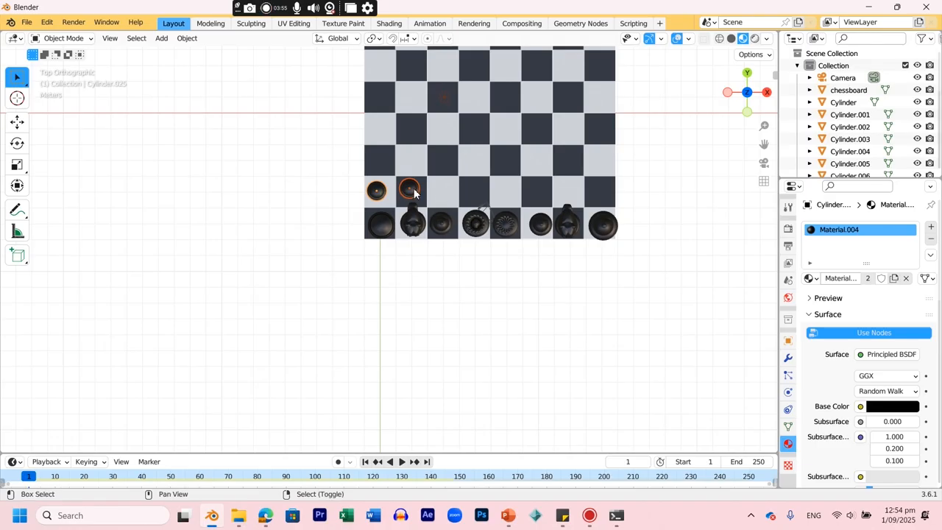
key("shift+d")
left_click(508, 165)
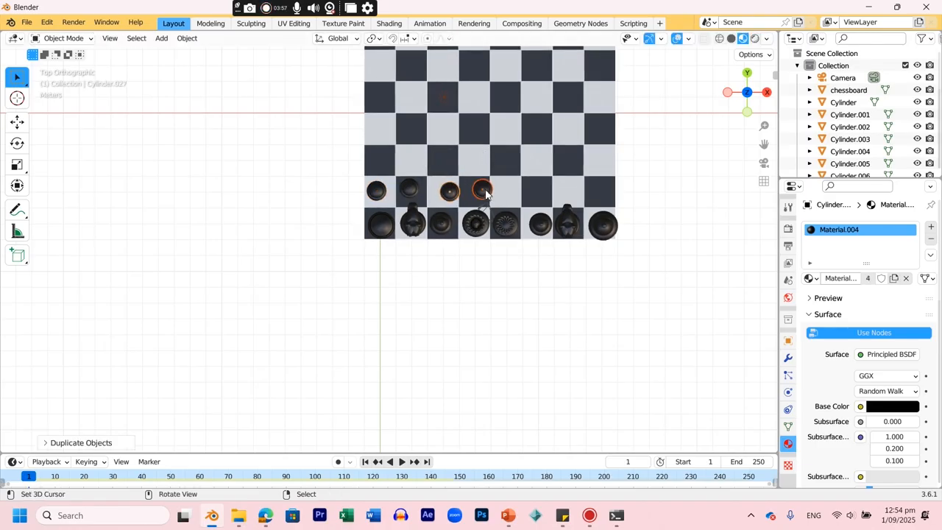
right_click(413, 193, "shift")
right_click(378, 191, "shift")
key("shift+d")
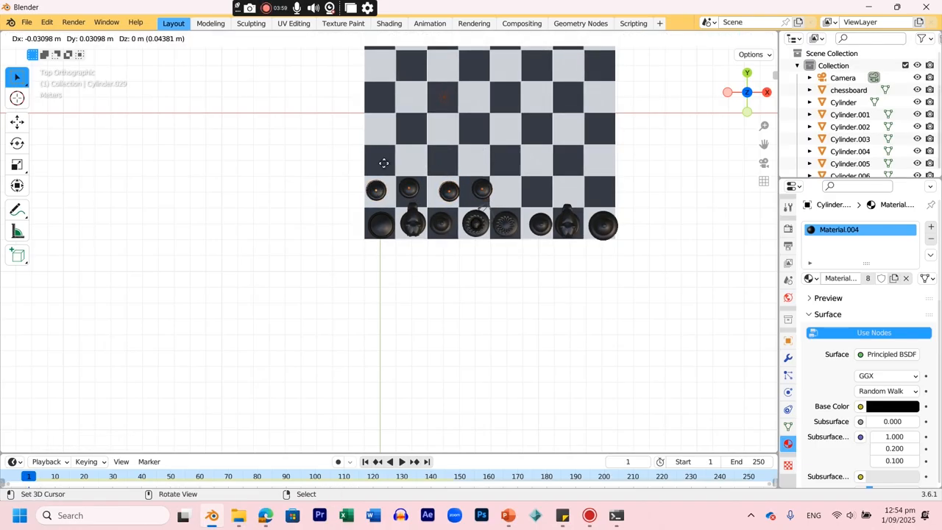
left_click(506, 194)
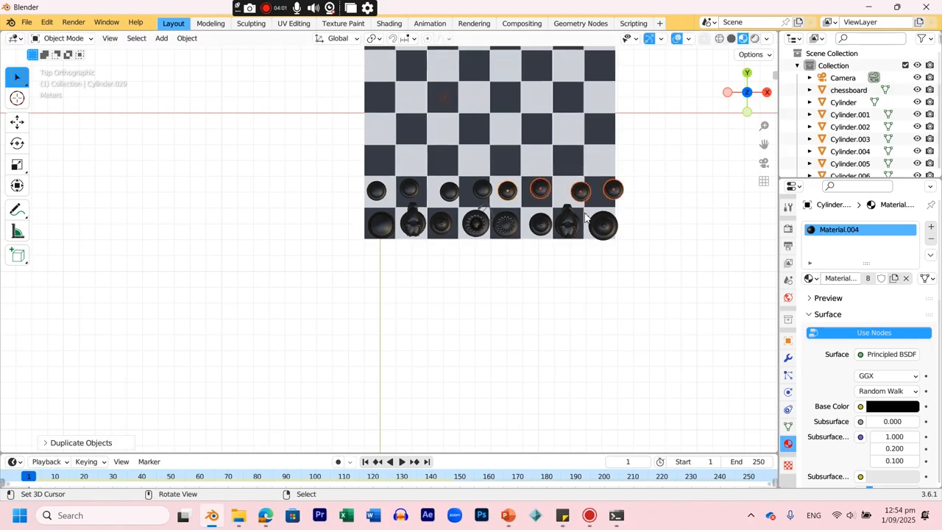
Shift the last two black pawns onto the seventh and eighth squares of their row.
right_click(581, 193)
key("g")
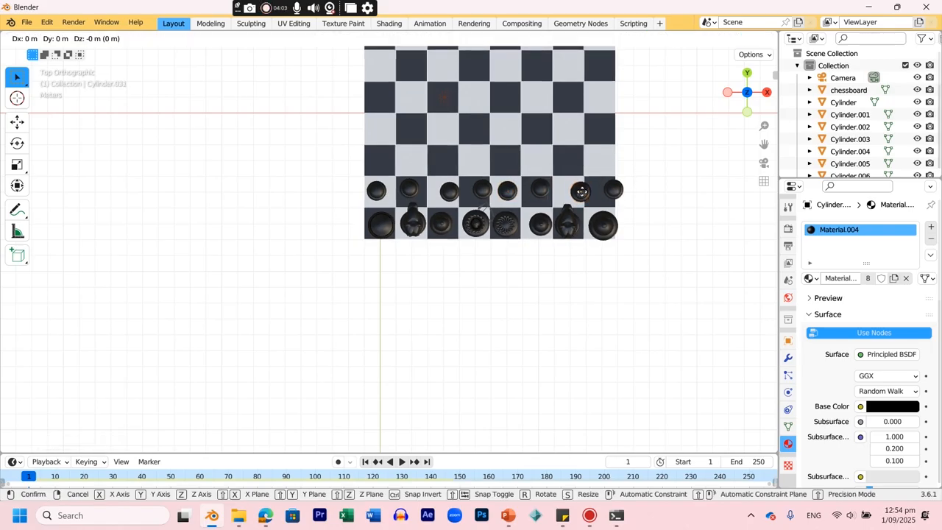
left_click(574, 192)
right_click(612, 192)
key("g")
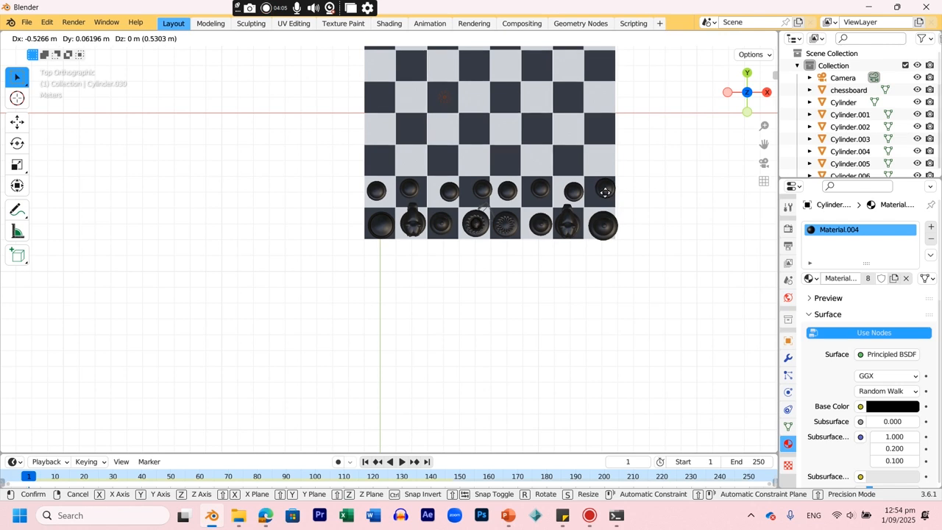
left_click(605, 190)
Lower the black queen along the Z axis to the height of the king beside it.
middle_click_drag(663, 213, 523, 88)
middle_click_drag(615, 249, 328, 129)
middle_click_drag(436, 163, 499, 159)
left_click(500, 158)
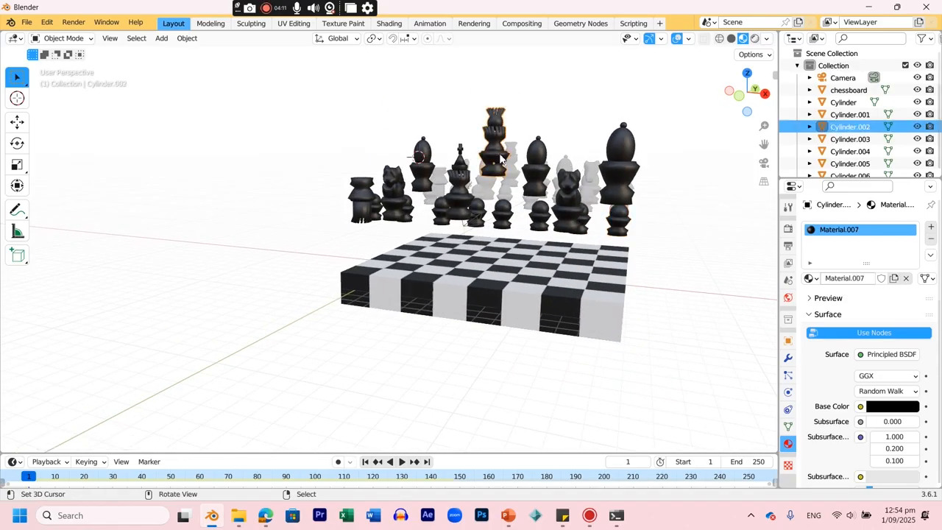
key("g")
key("z")
left_click(547, 173)
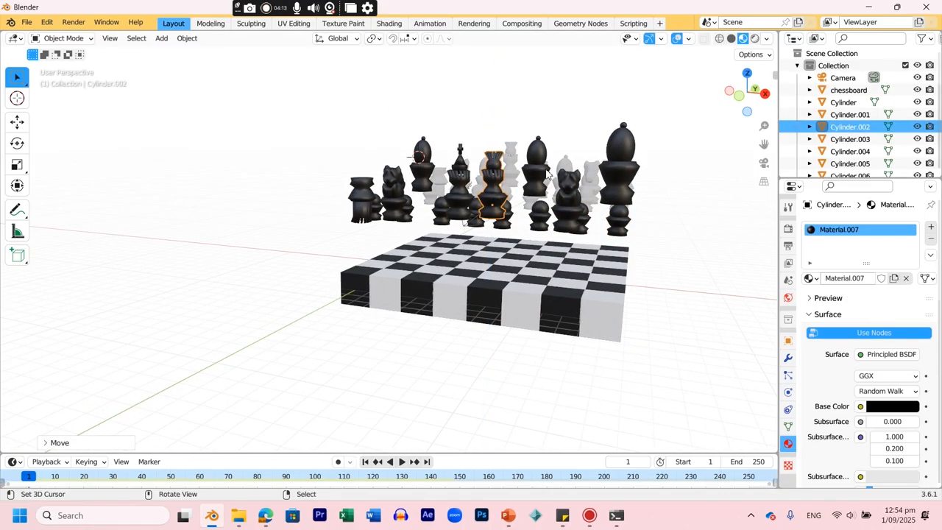
Delete the oversized black bishop from the eighth square of the back row.
middle_click_drag(619, 212, 647, 239)
left_click(625, 173)
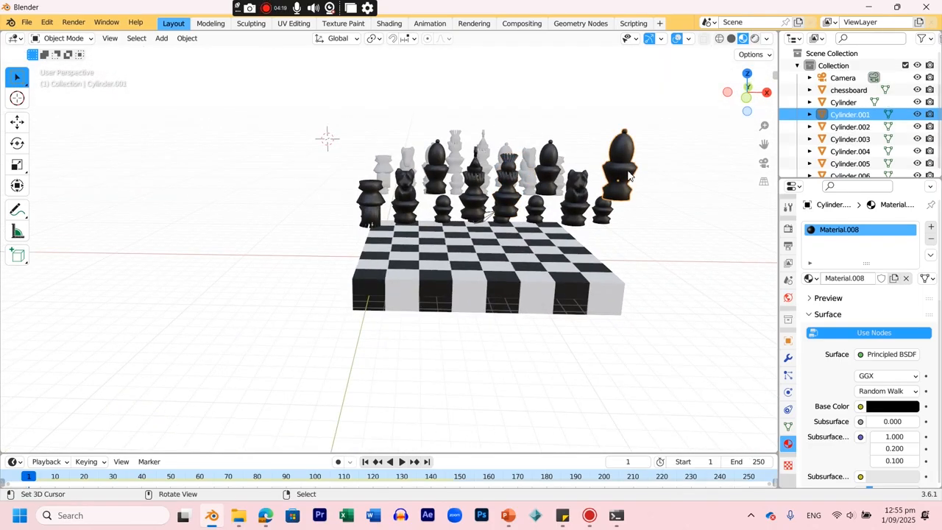
key("x")
left_click(627, 173)
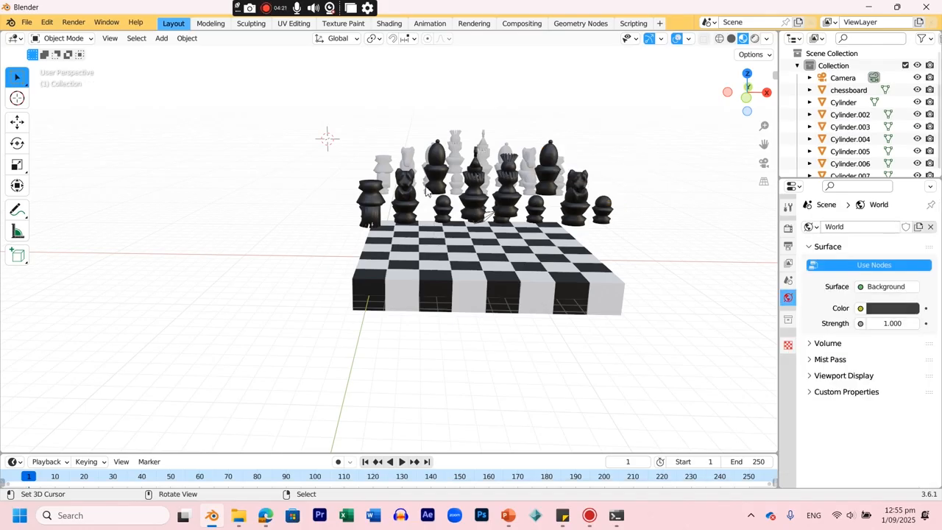
Duplicate the black rook onto the empty eighth square of the back row.
left_click(369, 204)
key("KP_7")
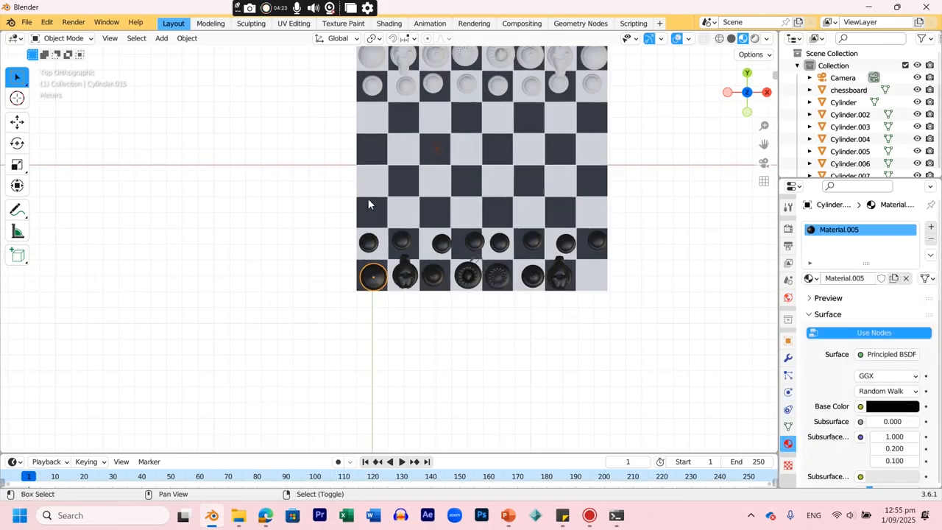
key("shift+d")
left_click(625, 243)
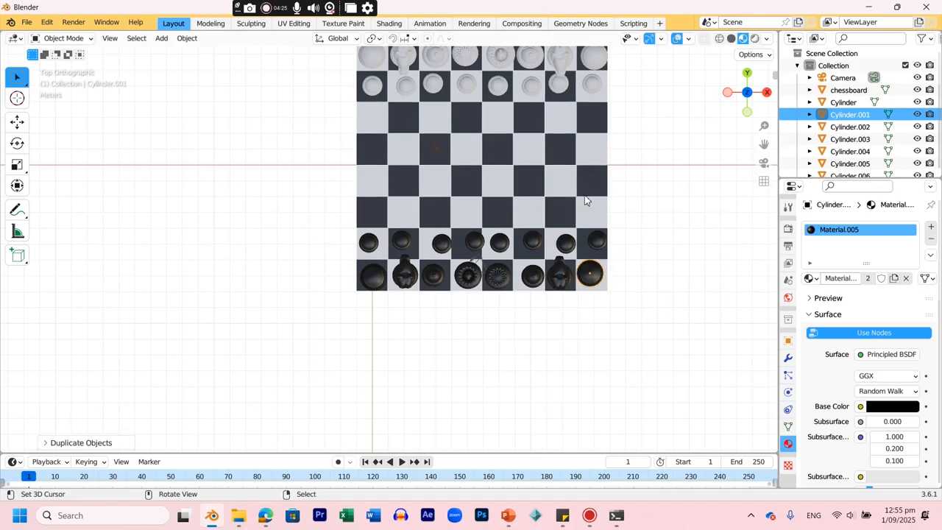
Play the rigid-body simulation and examine from several sides how both chess sets land on the board.
middle_click_drag(642, 263, 483, 351)
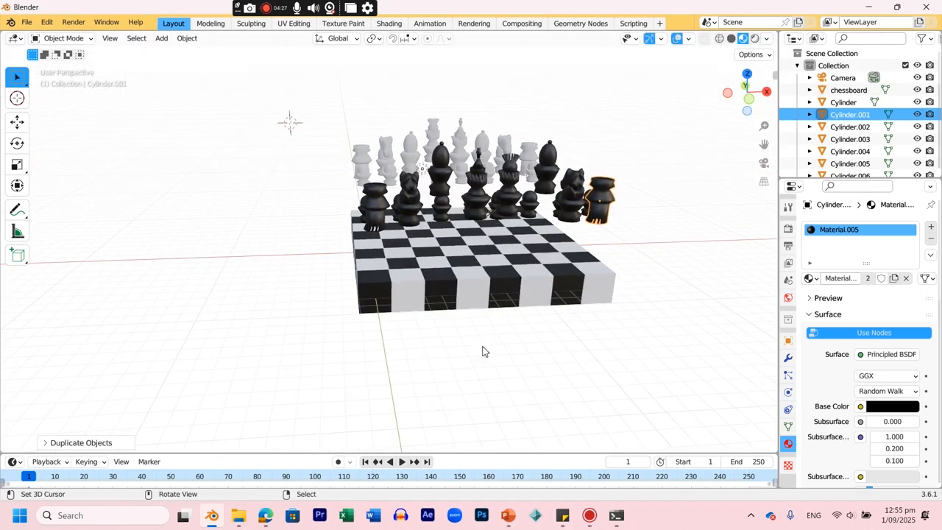
left_click(401, 462)
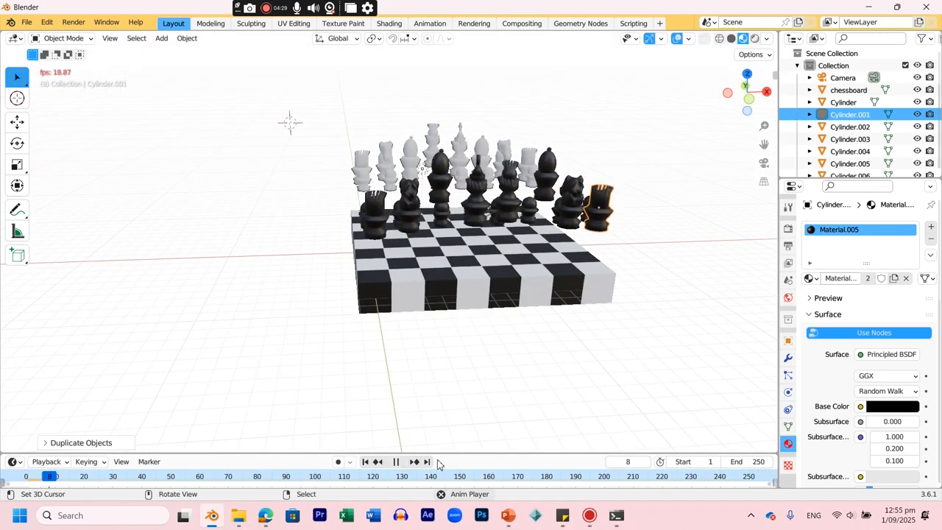
middle_click_drag(537, 332, 586, 271)
middle_click_drag(523, 263, 372, 255)
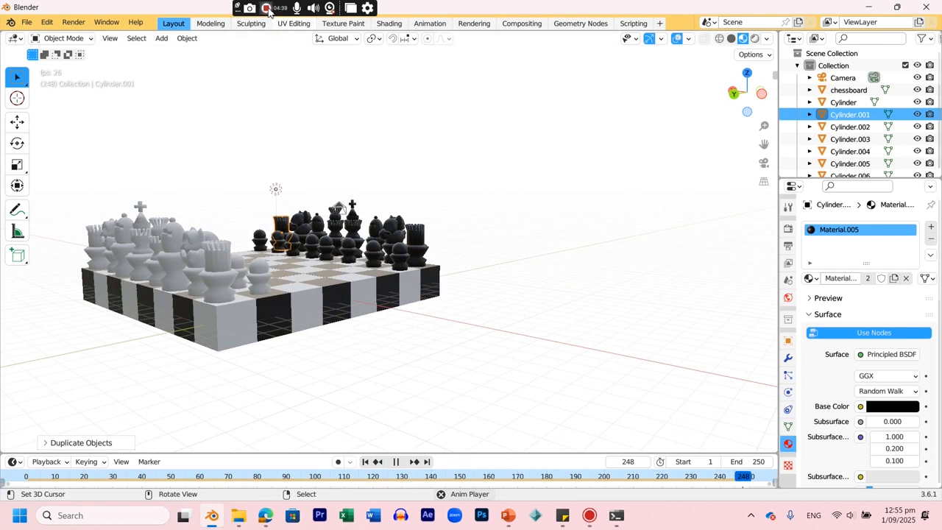
Replay the landing simulation from the start, stop it, and return to the first frame.
left_click(403, 462)
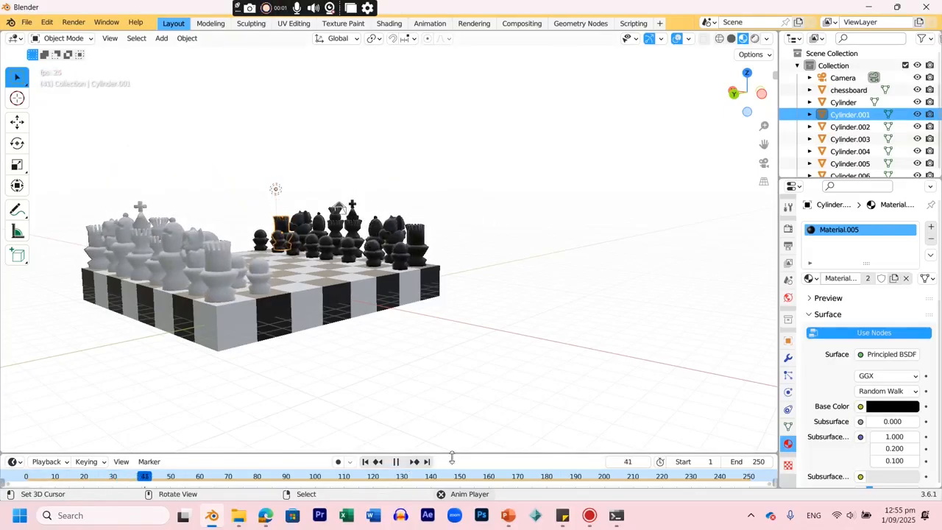
left_click(365, 462)
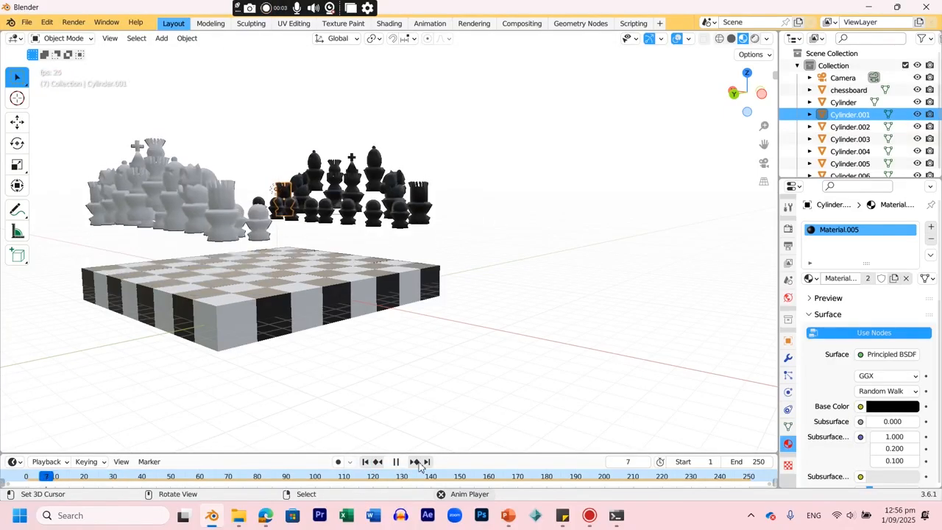
left_click(396, 461)
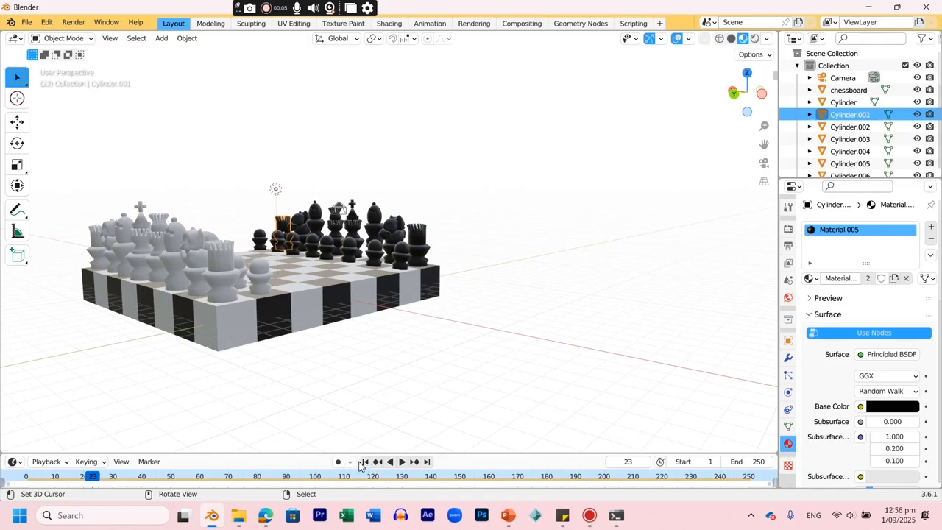
left_click(364, 462)
Add a torus mesh in the empty space beside the chessboard.
middle_click_drag(544, 185, 330, 219)
key("shift+a")
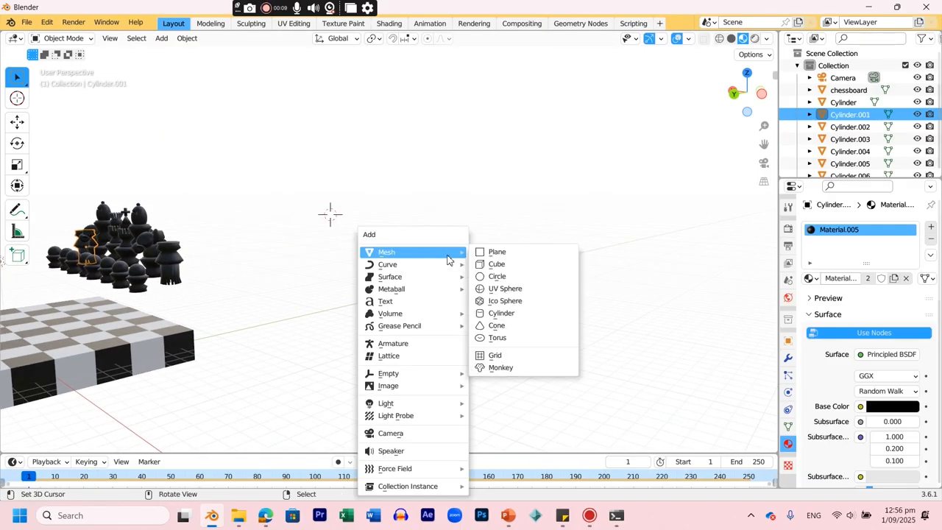
mouse_move(406, 254)
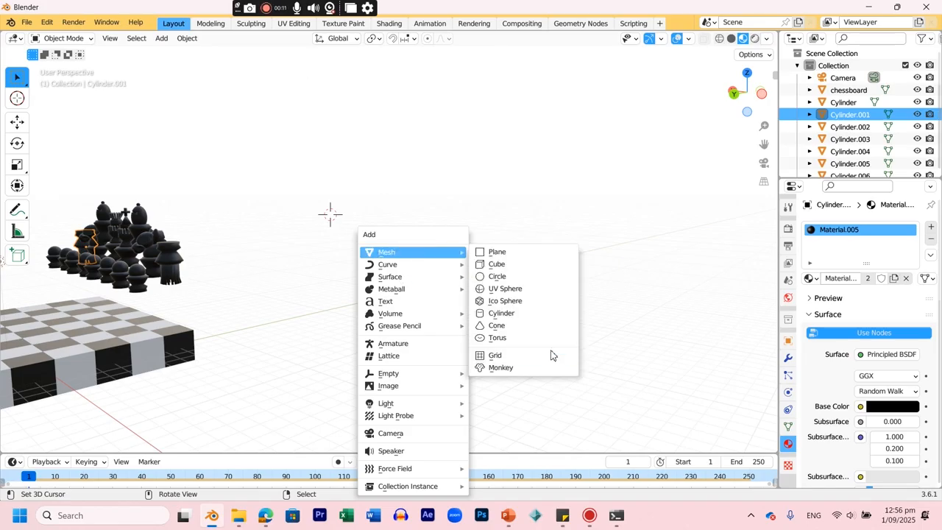
left_click(515, 339)
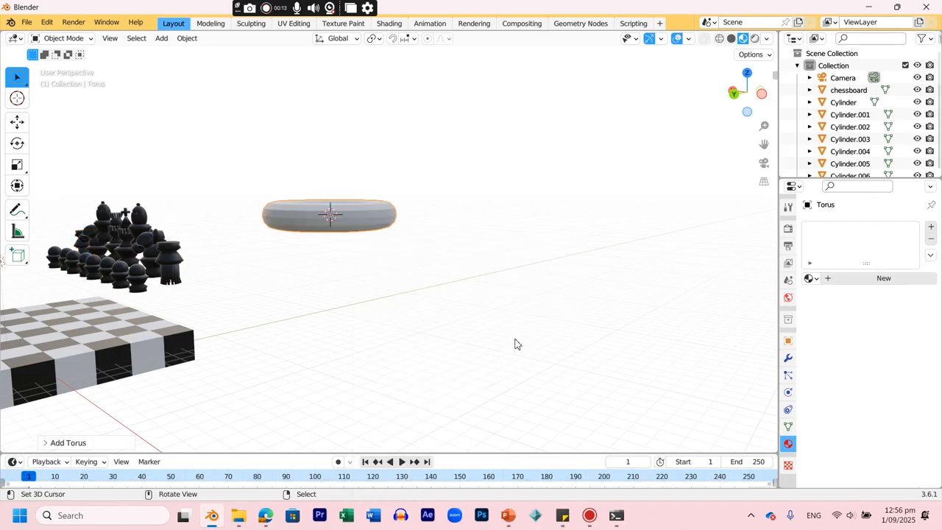
Put the torus in Edit Mode with wireframe display and select its +X half in top view.
key("KP_7")
key("KP_Decimal")
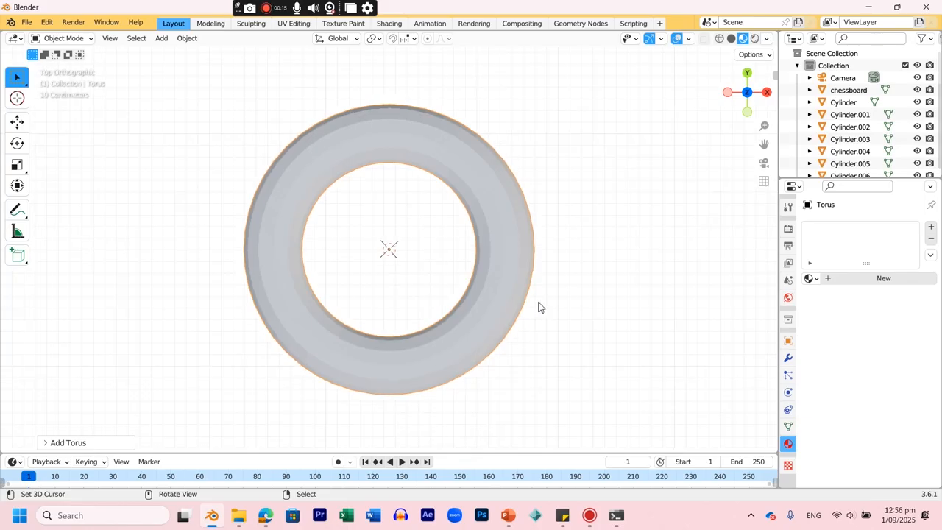
scroll(515, 294, "down", 5)
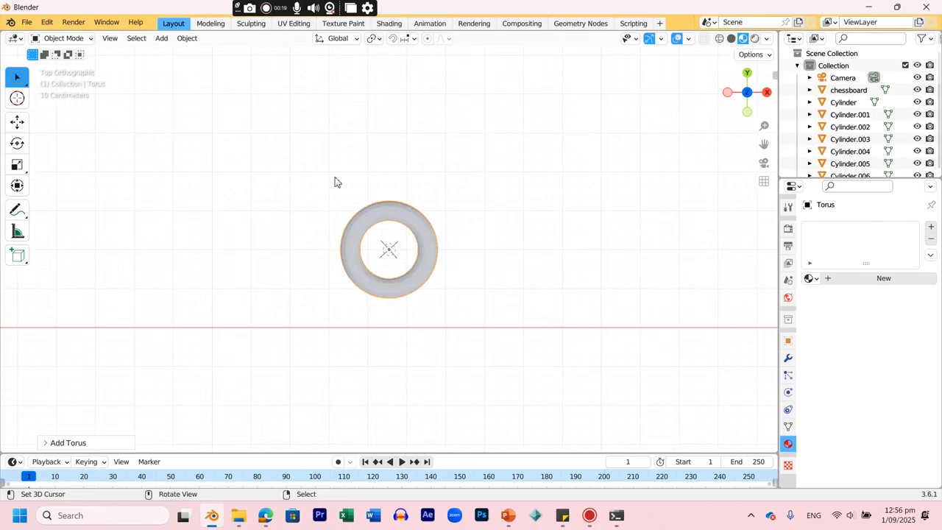
left_click(66, 39)
left_click(73, 66)
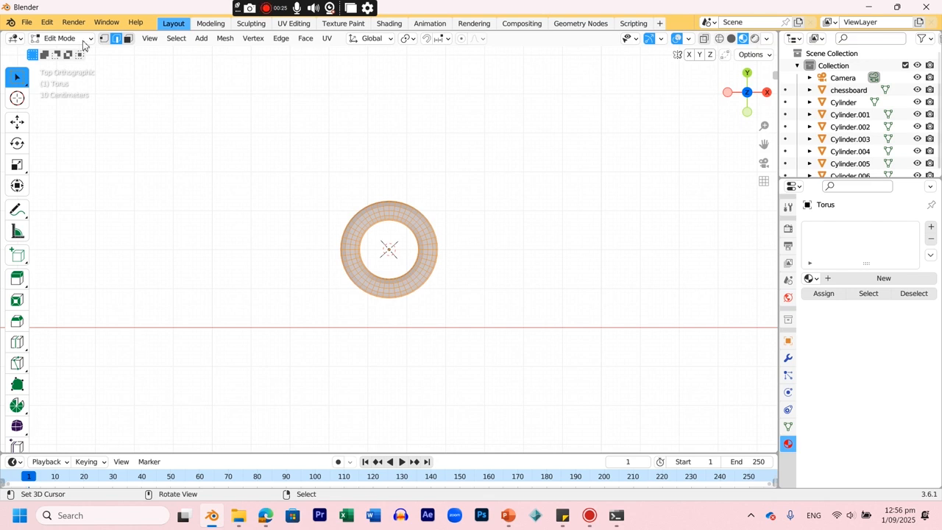
left_click(719, 39)
left_click_drag(384, 183, 424, 243)
left_click_drag(458, 318, 459, 318)
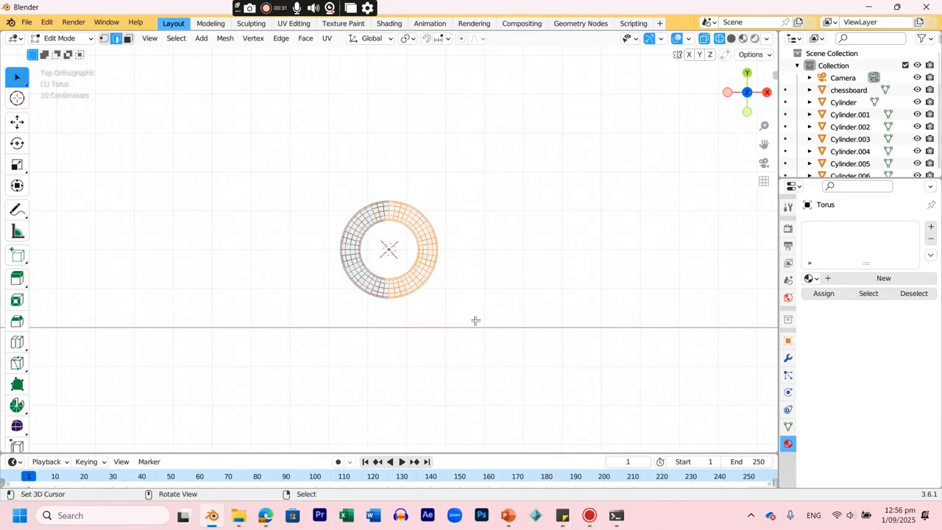
left_click_drag(391, 190, 466, 314)
scroll(416, 282, "up", 4)
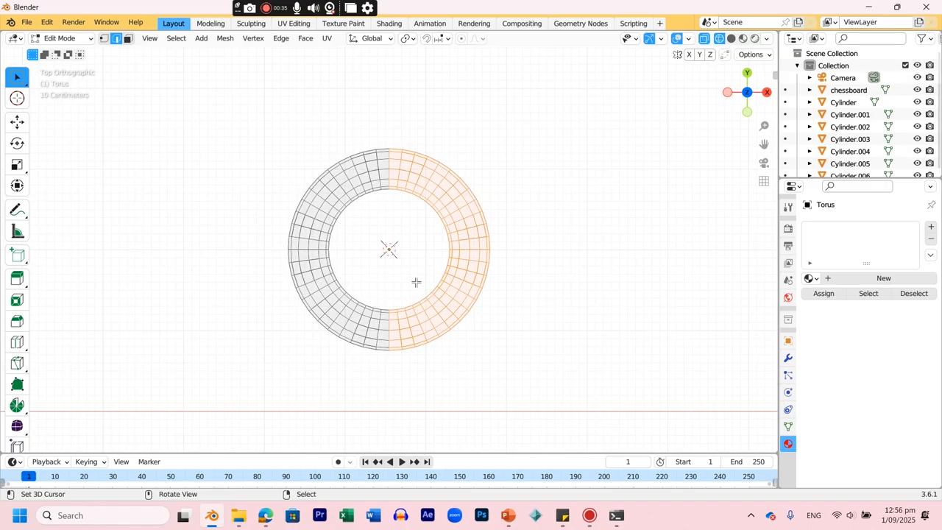
key("e")
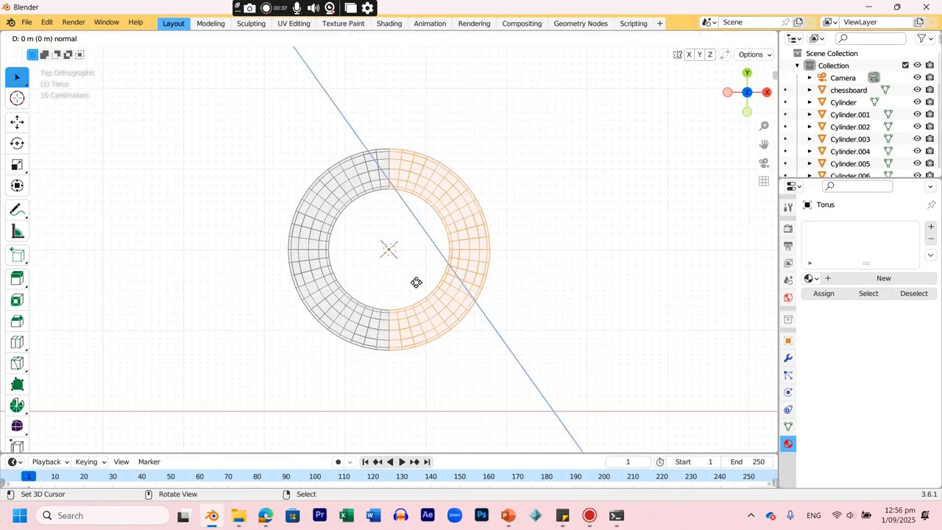
key("g")
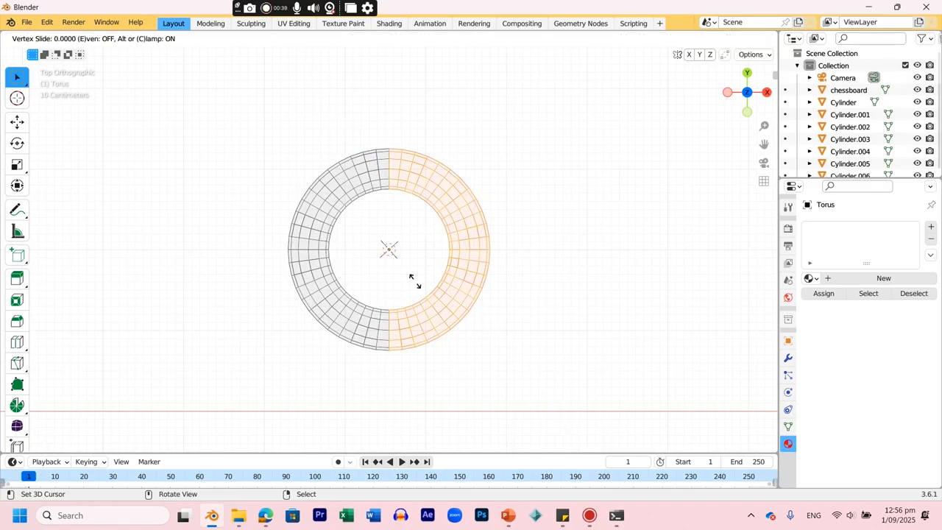
key("s")
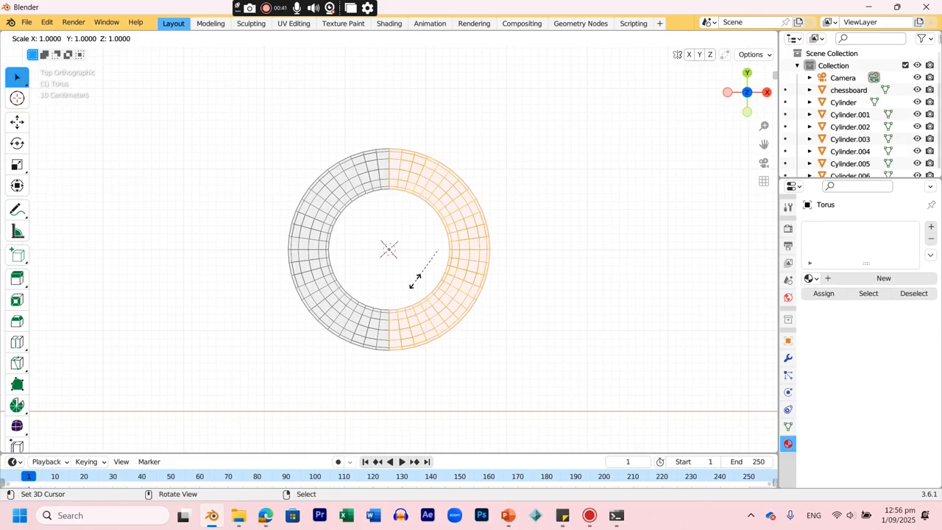
left_click(422, 278)
left_click(422, 276)
key("ctrl+z")
Extrude the selected torus half about 1.5 m along X into an oval link and return to Object Mode with material preview.
key("e")
key("y")
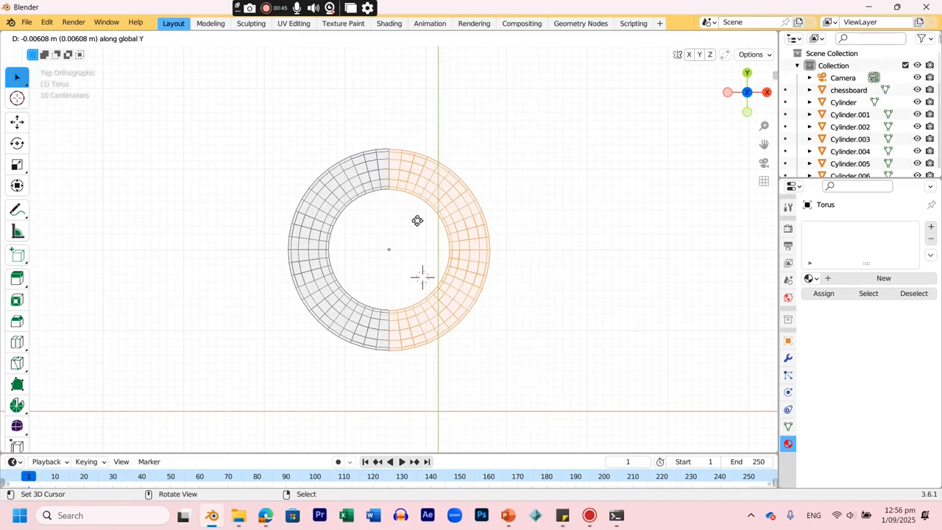
key("x")
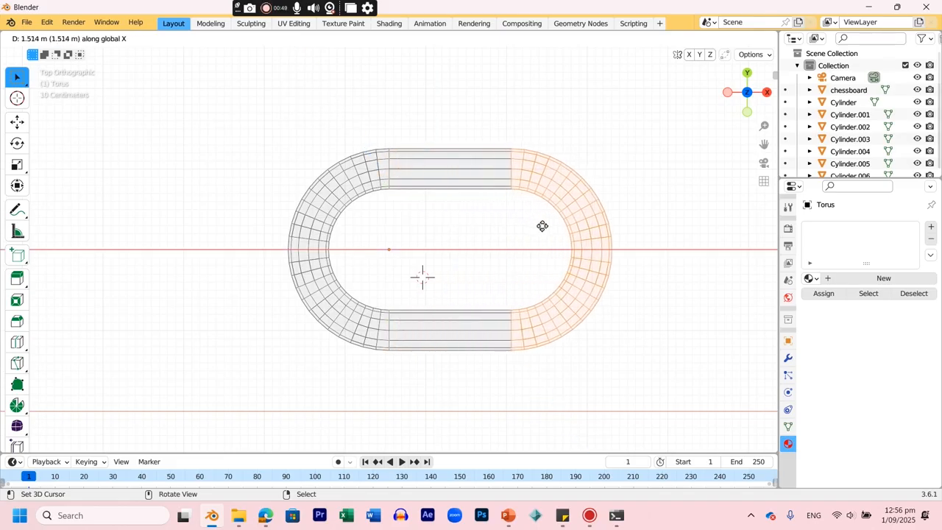
left_click(549, 226)
left_click(58, 39)
left_click(65, 51)
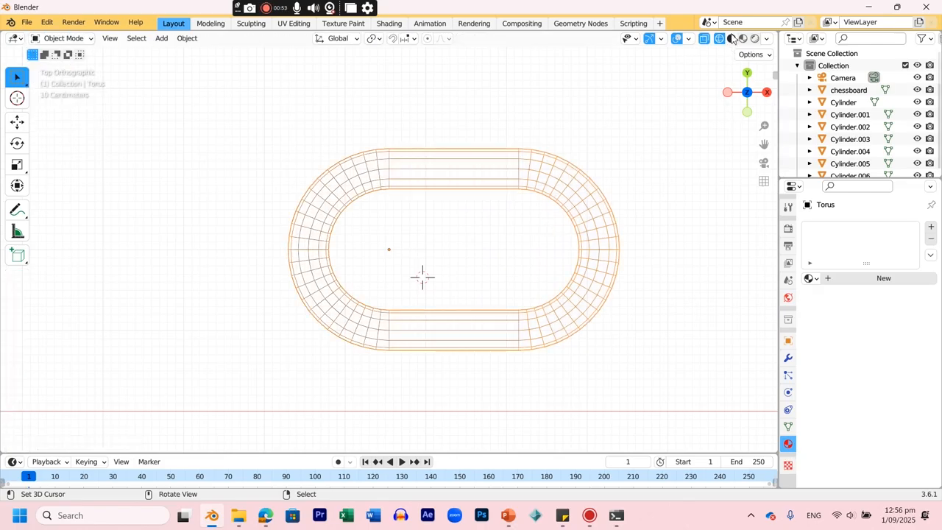
left_click(741, 39)
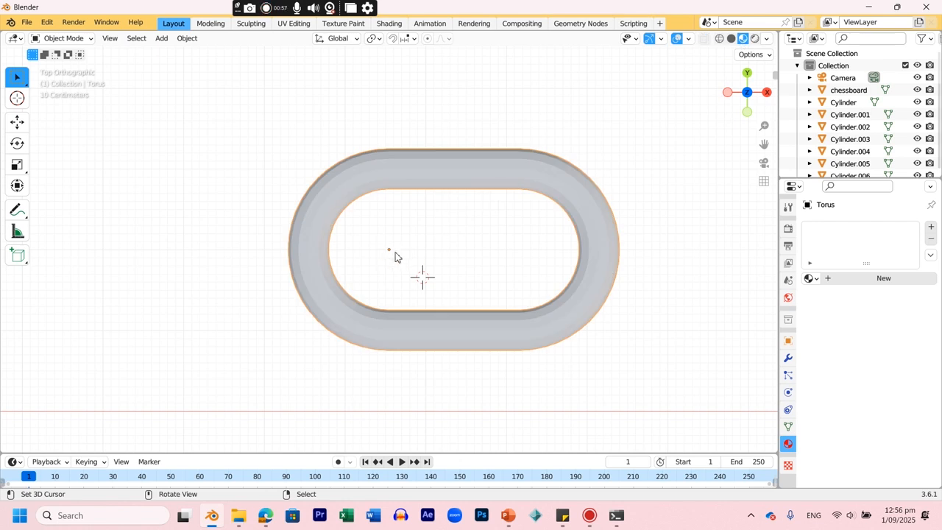
Centre the oval link on its origin with Geometry to Origin.
left_click(194, 41)
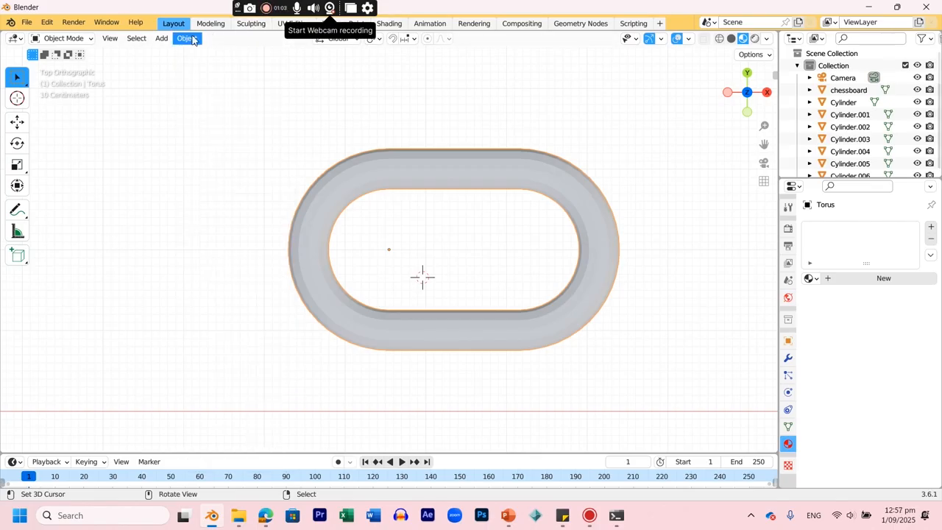
left_click(190, 41)
mouse_move(231, 67)
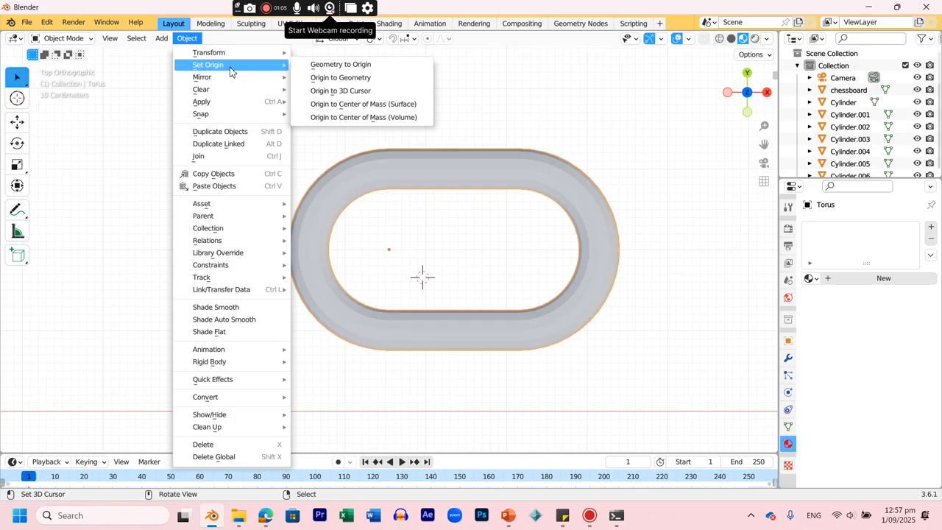
left_click(344, 66)
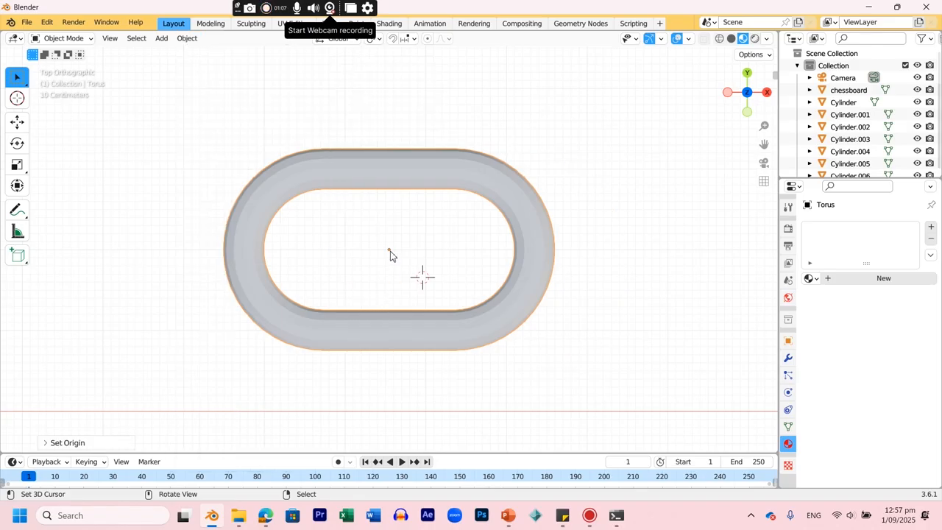
Make the link an active rigid body with a mass of 0.3 kg and a Mesh collision shape.
left_click(788, 393)
left_click(853, 309)
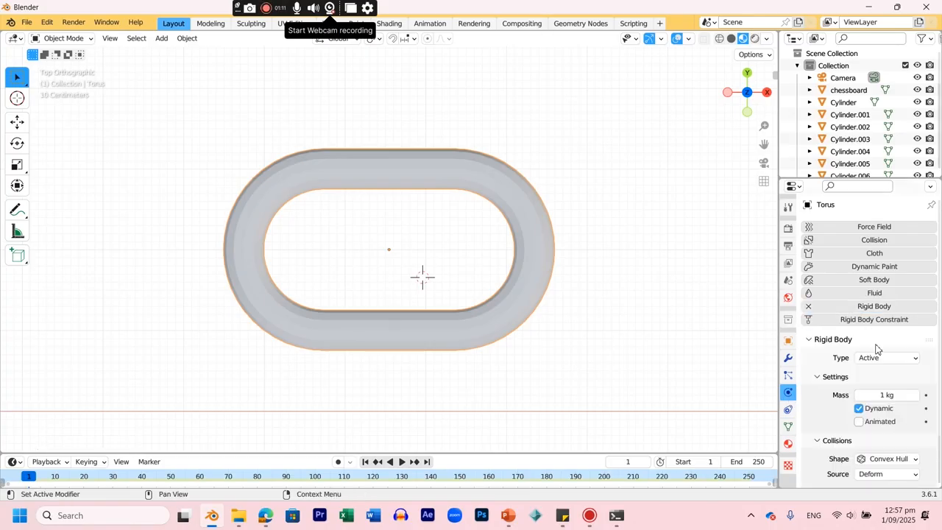
left_click(887, 395)
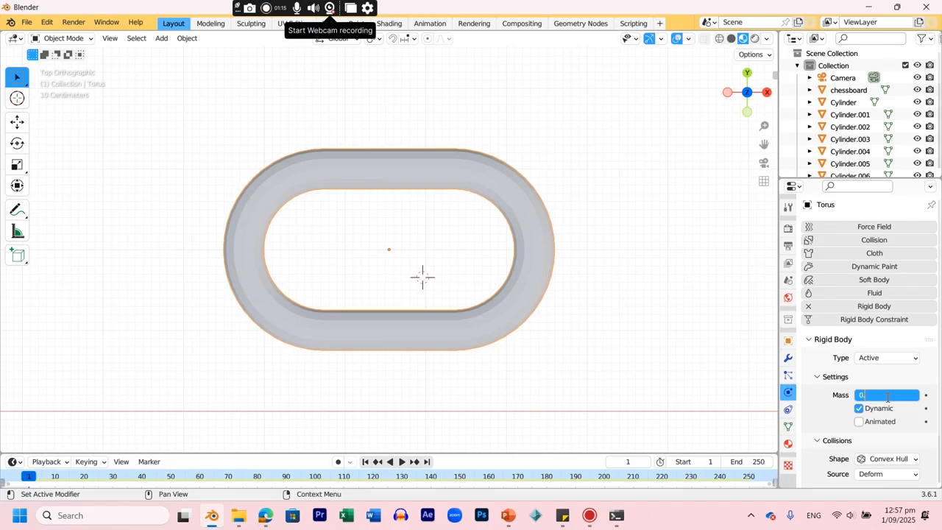
key("Return")
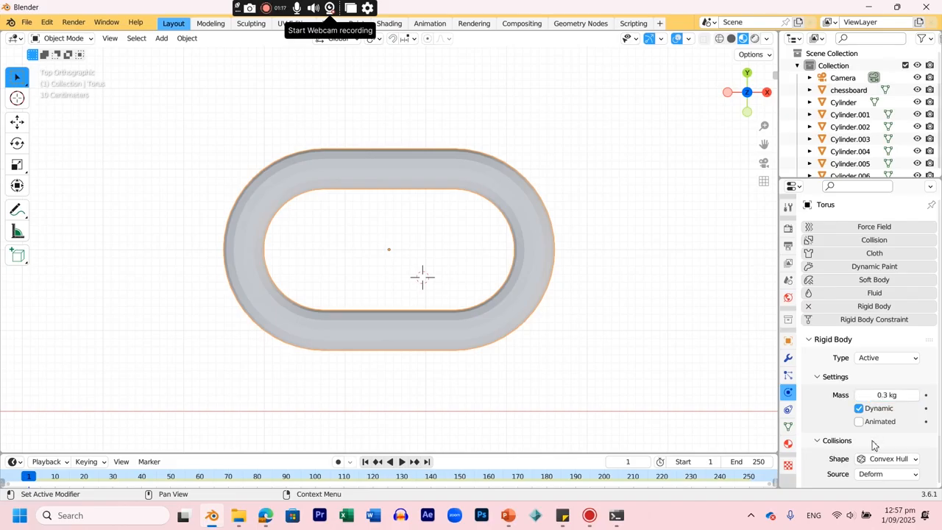
left_click(883, 459)
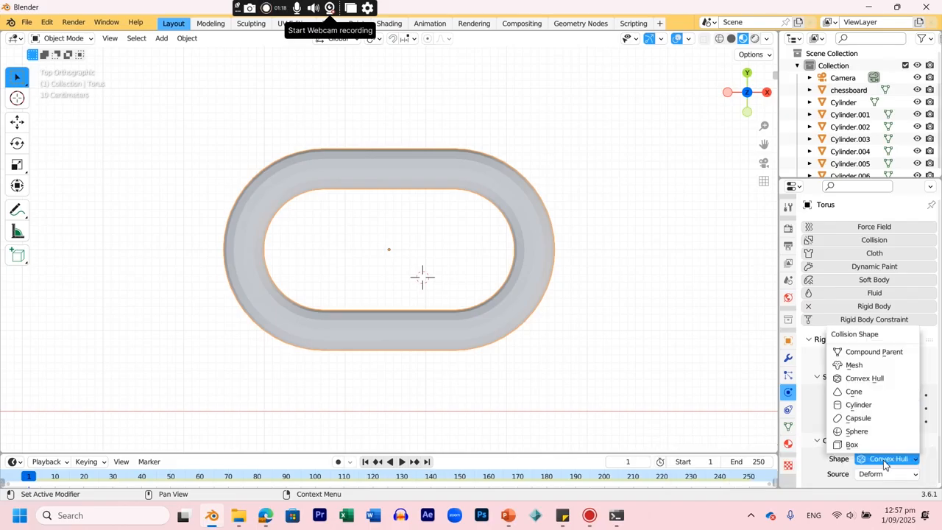
left_click(860, 365)
Play the simulation to check how the single link falls, and return to the first frame.
middle_click_drag(475, 295, 449, 228)
left_click(402, 462)
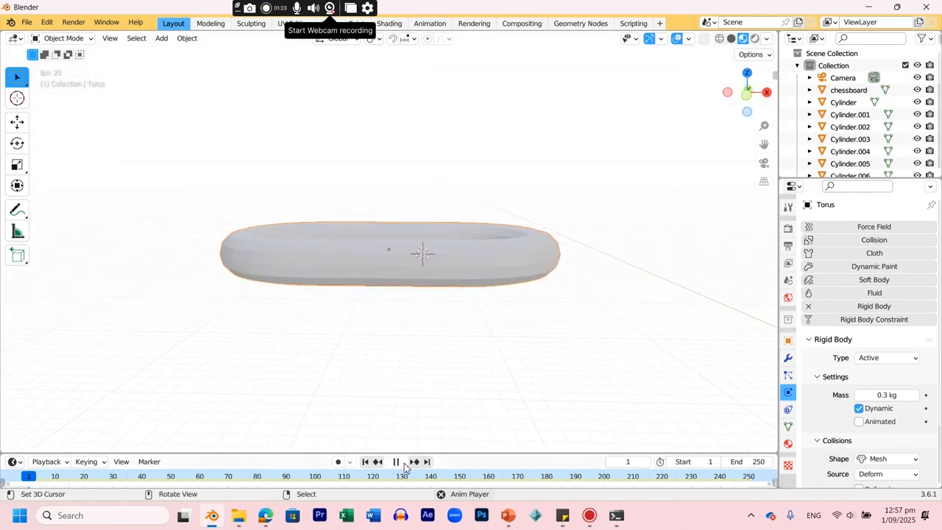
left_click(366, 461)
middle_click_drag(446, 254, 496, 355)
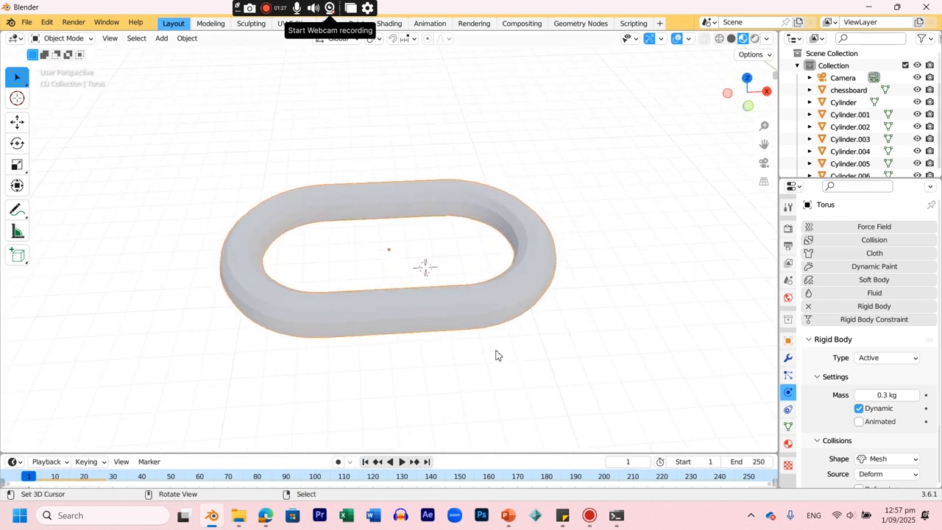
Duplicate the link about 2 m along negative X in top view so the copy overlaps the original's end.
key("KP_7")
key("shift+d")
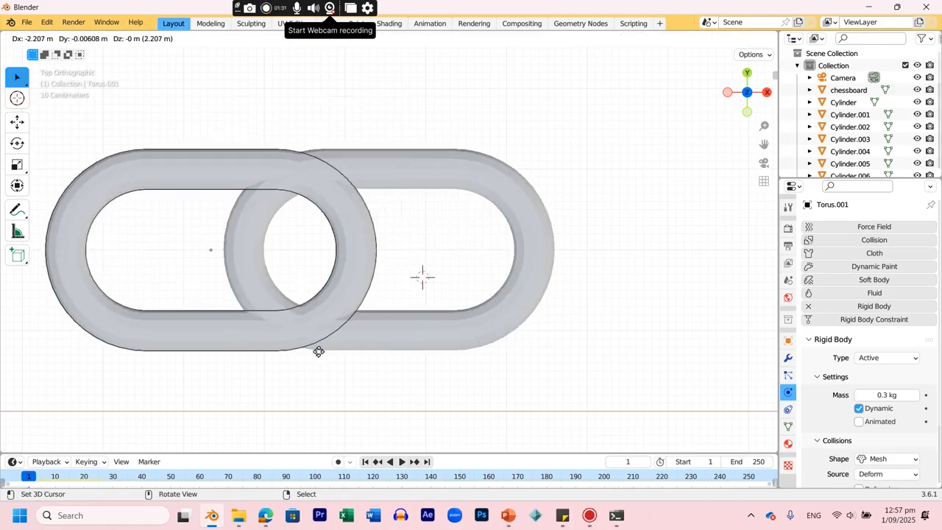
left_click(331, 352)
Play the simulation with the two flat overlapping links and return to the first frame.
middle_click_drag(450, 310, 426, 426)
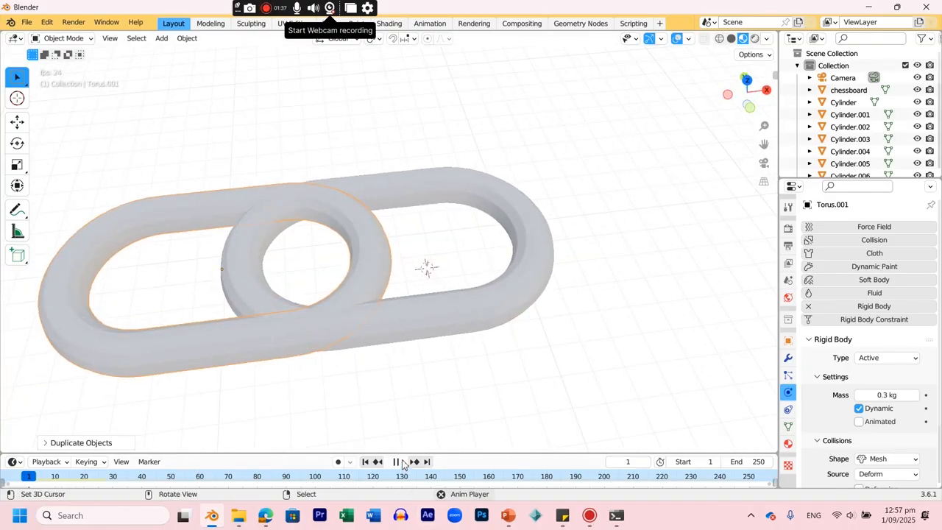
left_click(365, 462)
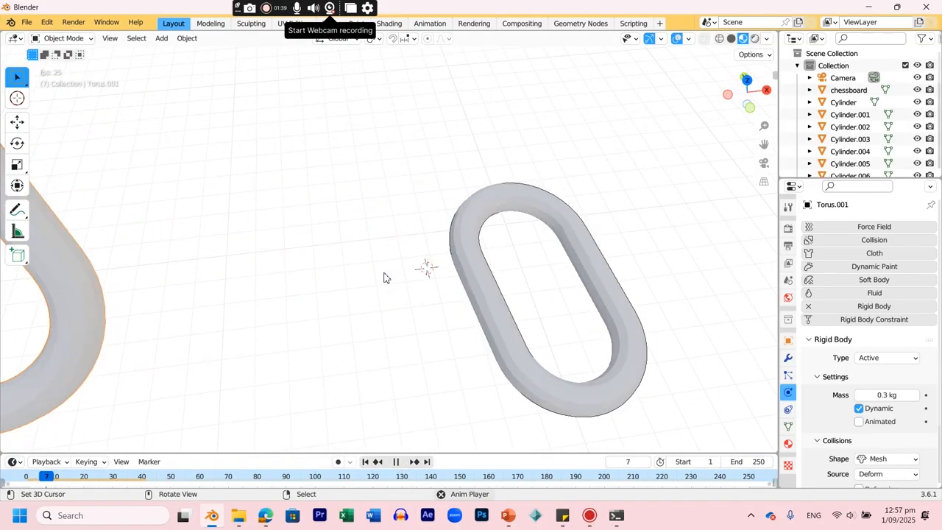
left_click(364, 462)
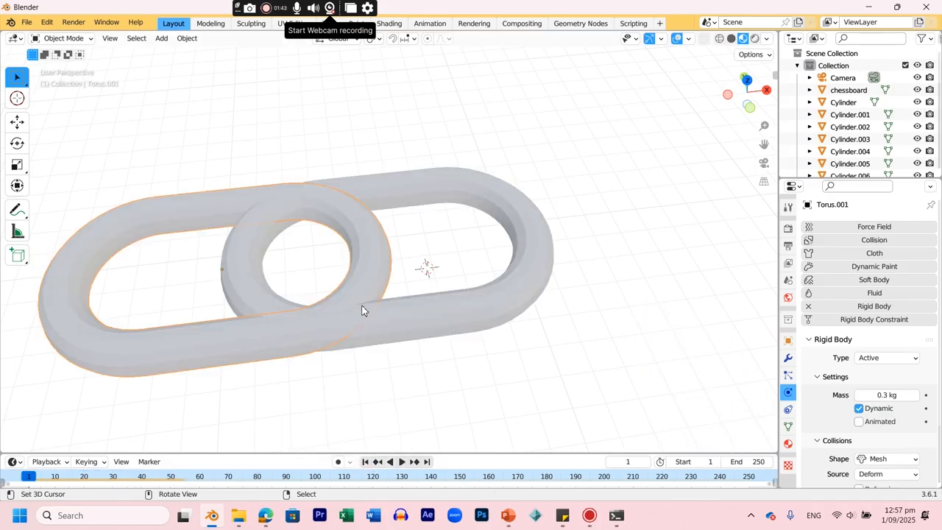
Rotate the duplicated link 90° in the right side view so it interlocks with the first link.
key("KP_3")
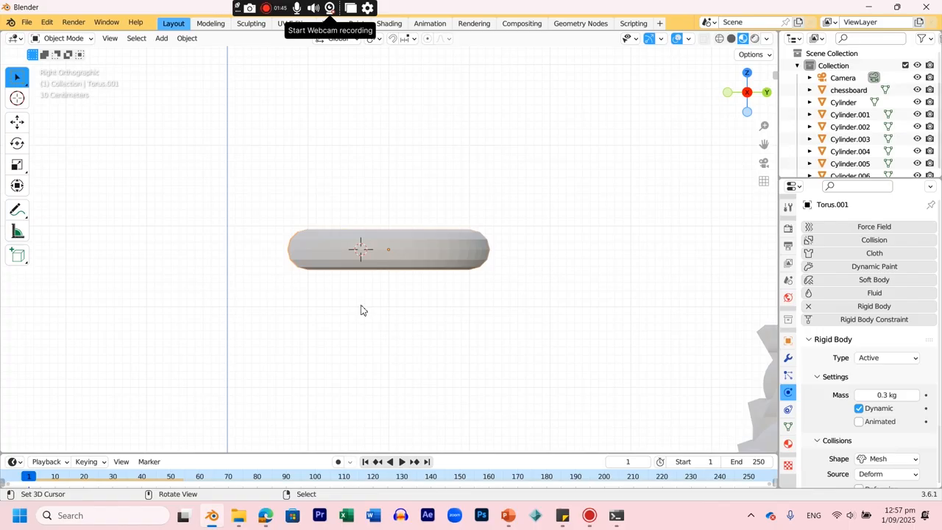
type("r90")
key("Return")
Play the simulation to test the two interlocked links and return to the first frame.
middle_click_drag(479, 295, 506, 235)
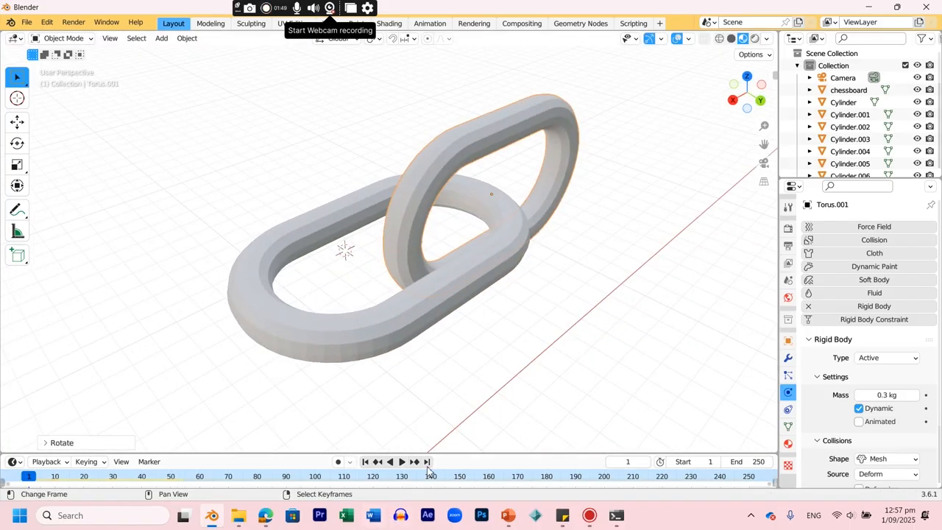
left_click(404, 463)
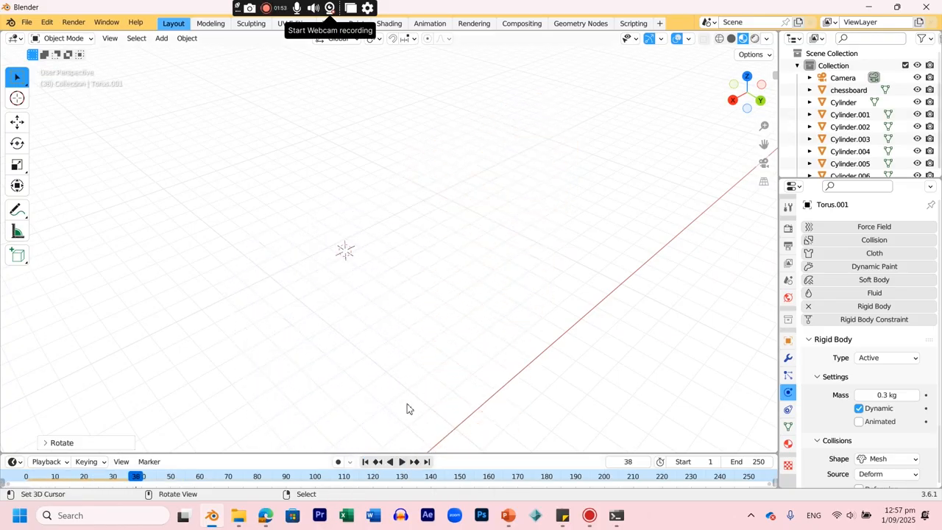
left_click(366, 461)
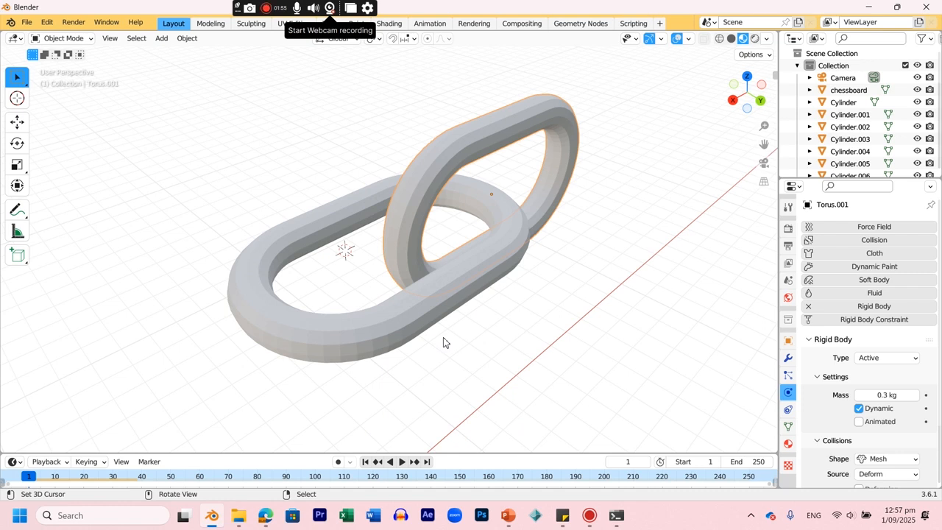
Duplicate the interlocked pair of links along positive X in top view so the copy continues the chain.
key("KP_7")
left_click(338, 217, "shift")
key("shift+d")
left_click(523, 211)
left_click(370, 211)
left_click(322, 260, "shift")
key("shift+d")
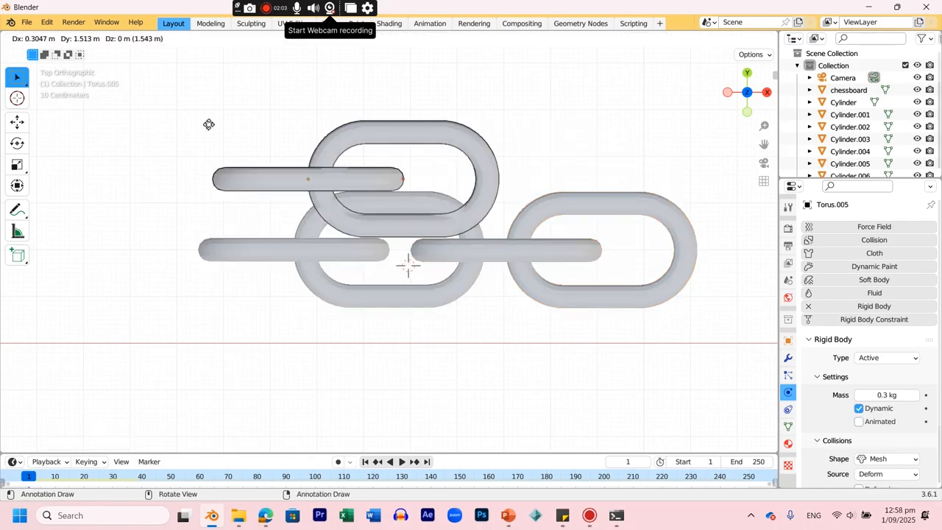
left_click(773, 186)
key("ctrl+z")
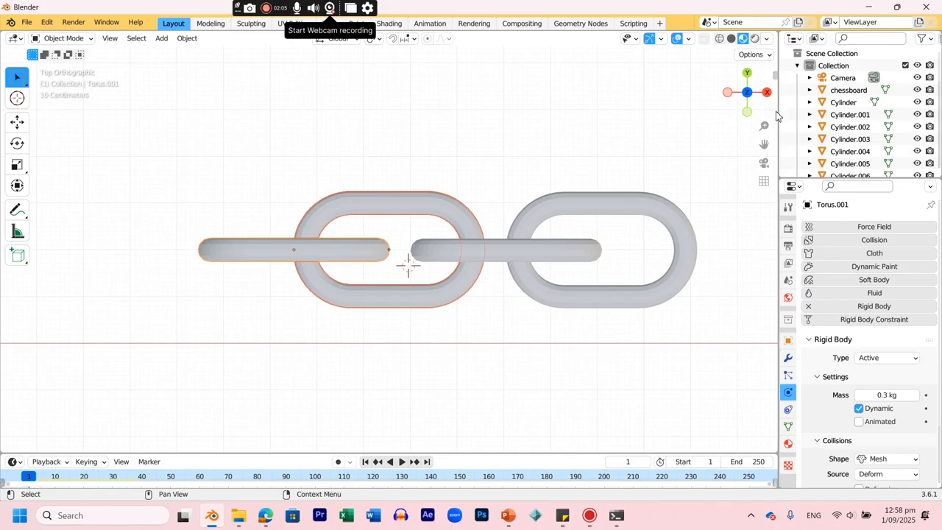
Duplicate all four links in top view and place the copy at the chain's negative X end, forming an eight-link chain.
left_click(562, 200)
left_click(467, 240, "shift")
left_click(428, 214, "shift")
left_click(311, 249, "shift")
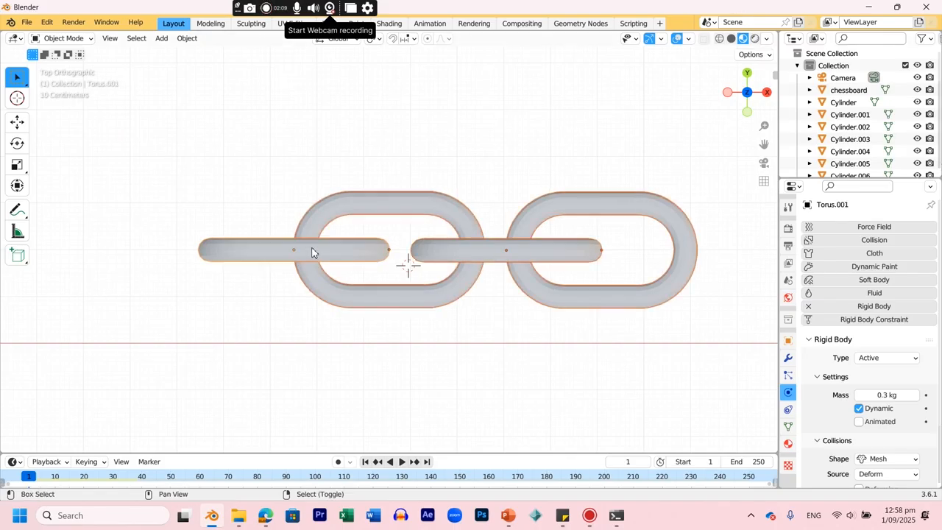
key("shift+d")
left_click(669, 250)
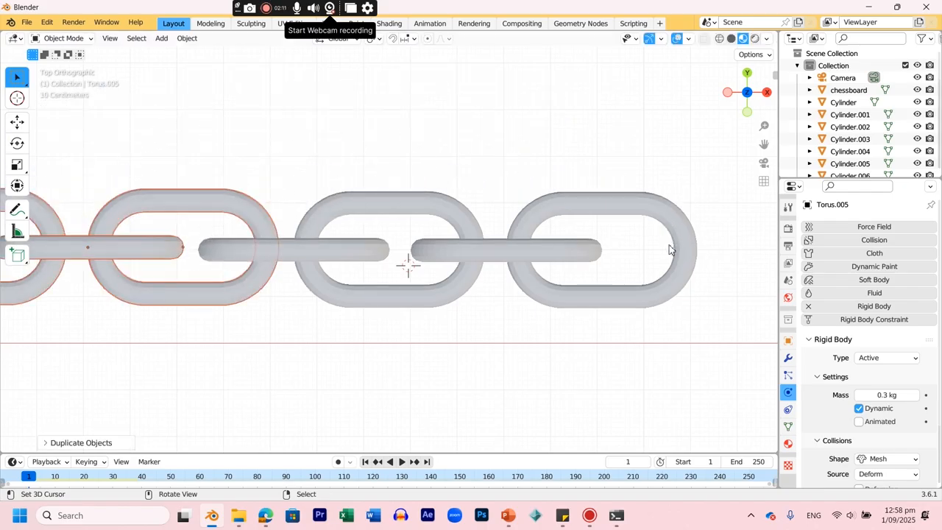
Play the simulation to test the eight-link chain and return to the first frame.
scroll(846, 295, "down", 3)
scroll(349, 214, "down", 5)
middle_click_drag(336, 237, 497, 115)
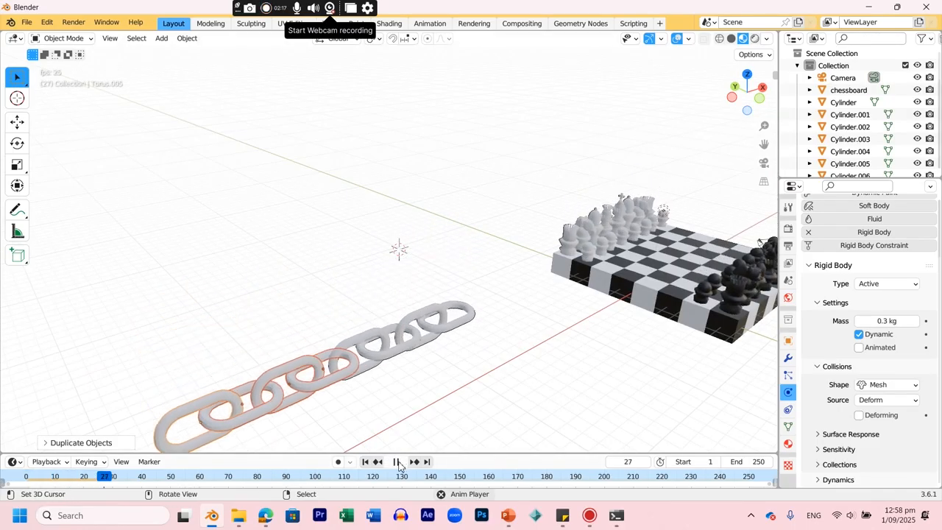
left_click(397, 462)
left_click(365, 462)
Set the rigid body type of the end link nearest the chessboard to Passive.
left_click(471, 234)
left_click(883, 284)
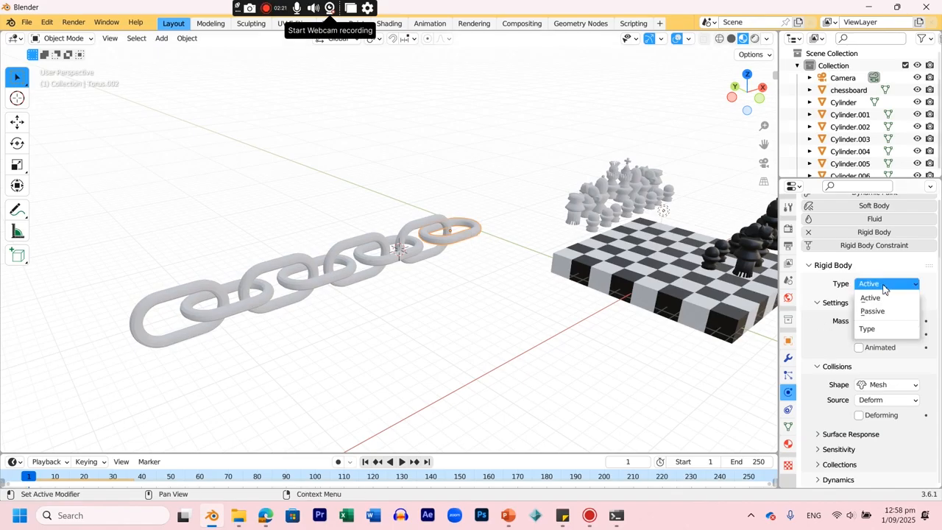
left_click(885, 312)
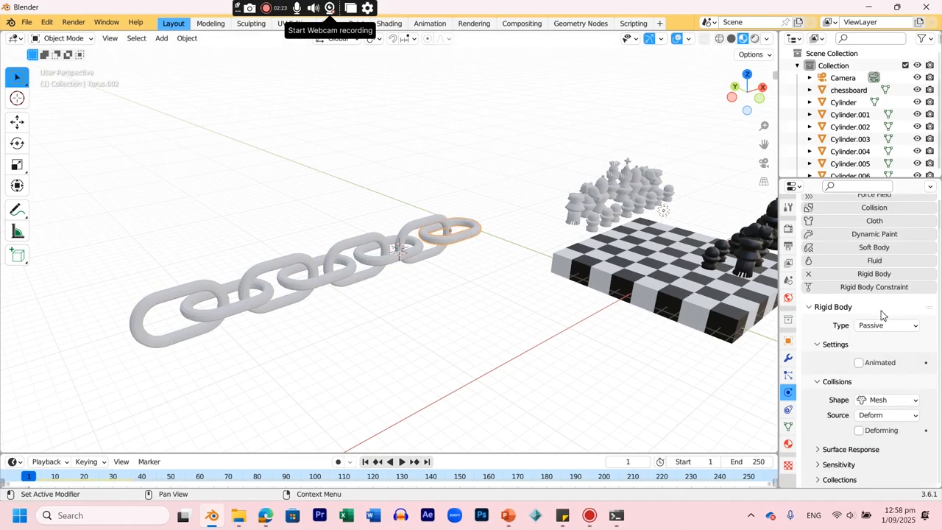
Play the simulation to watch the chain hang from the passive link and return to the first frame.
middle_click_drag(492, 395, 449, 386)
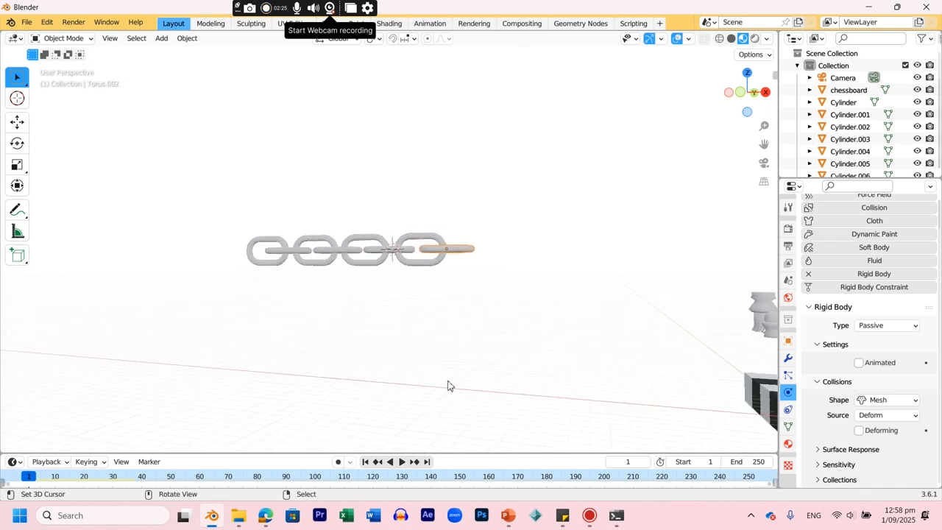
left_click(401, 461)
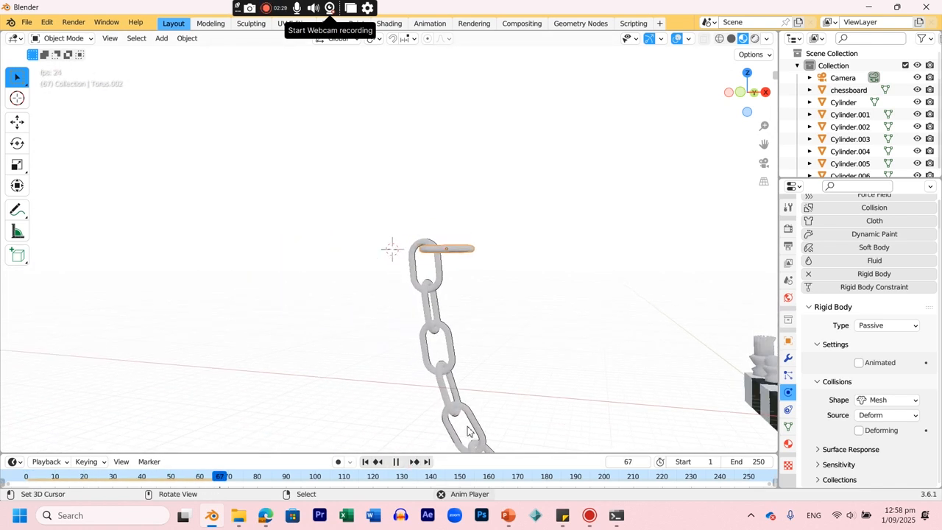
left_click(396, 461)
left_click(365, 461)
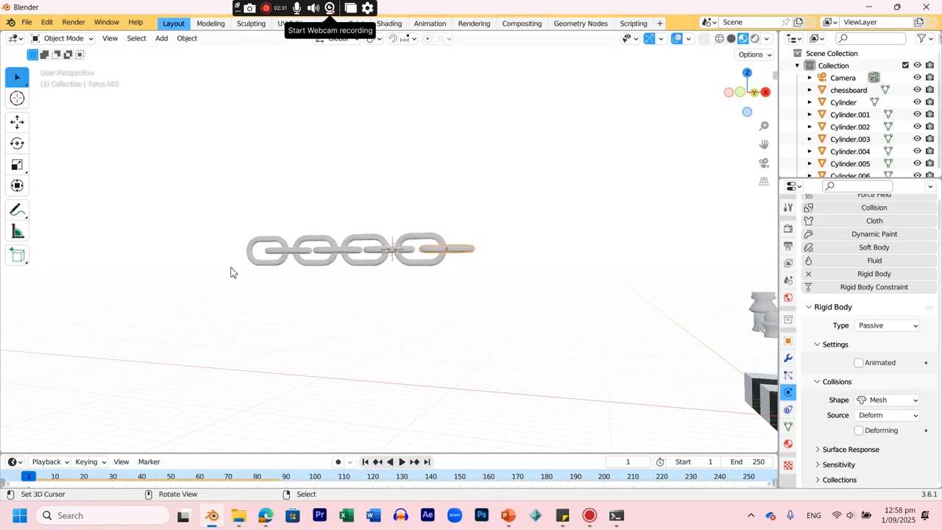
Add a UV sphere near the chain's free end and scale it up.
key("shift+a")
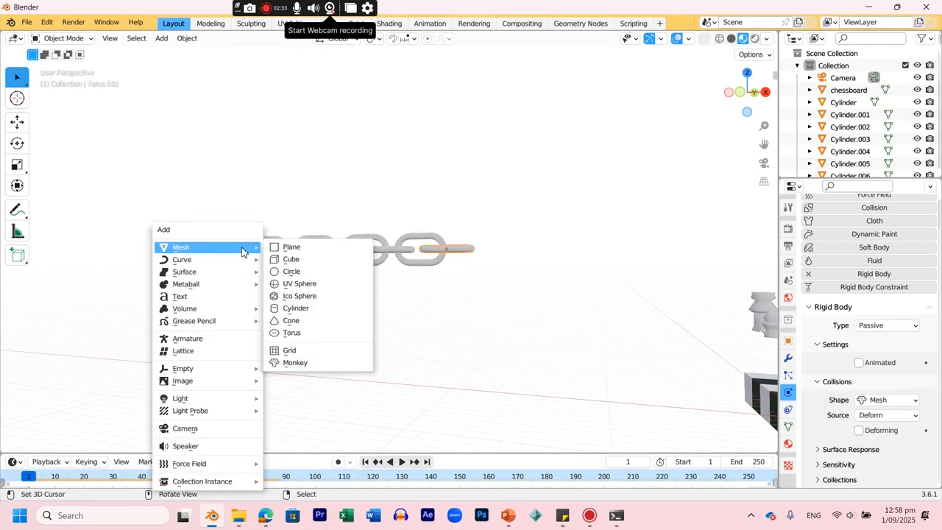
left_click(314, 284)
key("s")
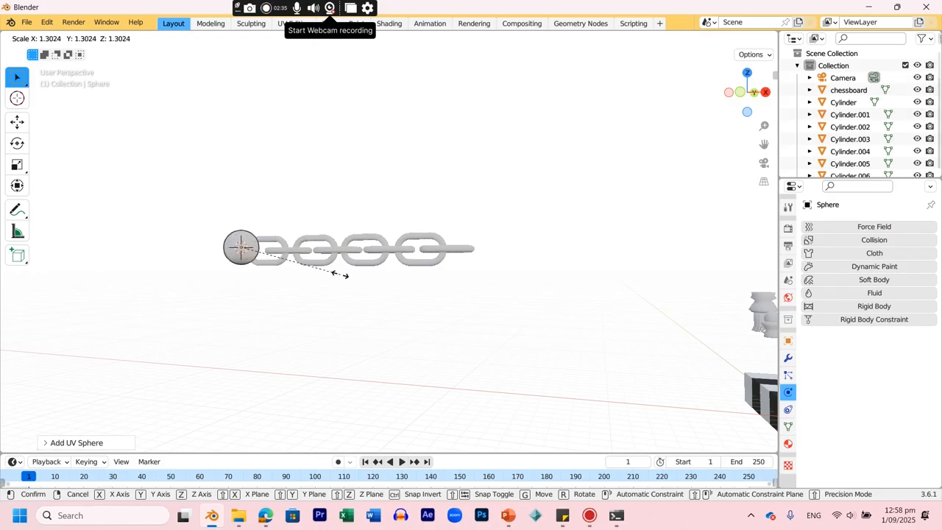
left_click(346, 275)
Move the sphere onto the chain's free end in top view and enlarge it so it overlaps the last link.
key("KP_7")
key("g")
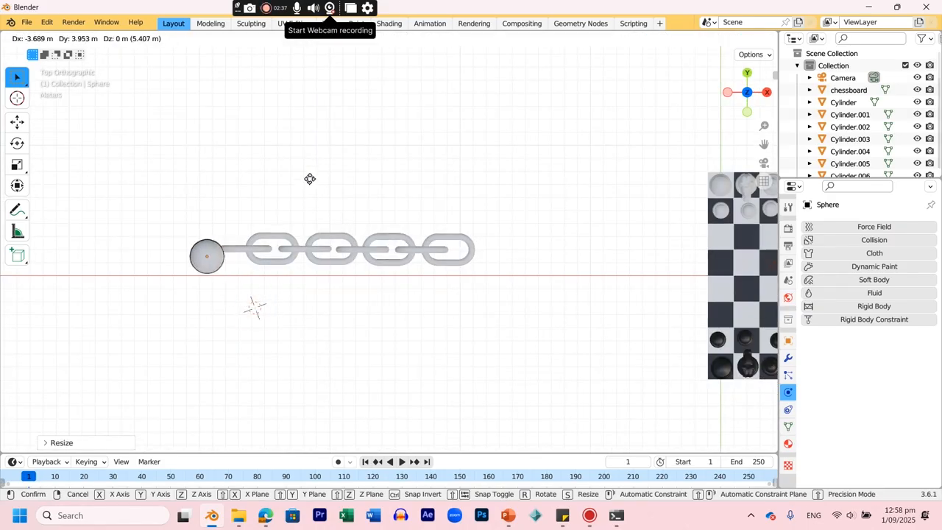
left_click(313, 176)
key("g")
left_click(315, 181)
key("s")
left_click(362, 187)
key("g")
left_click(360, 189)
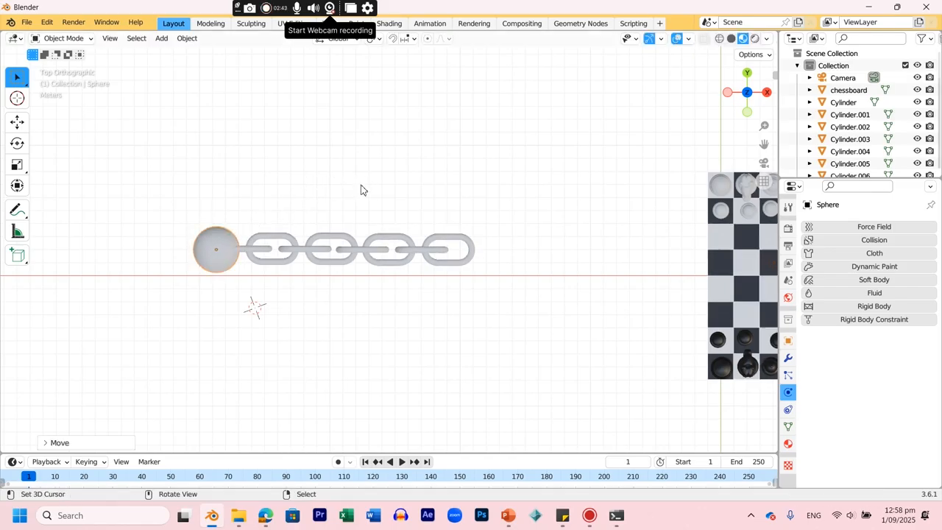
Make the sphere an active rigid body with a Mesh collision shape and join it to the adjacent end link.
left_click(884, 306)
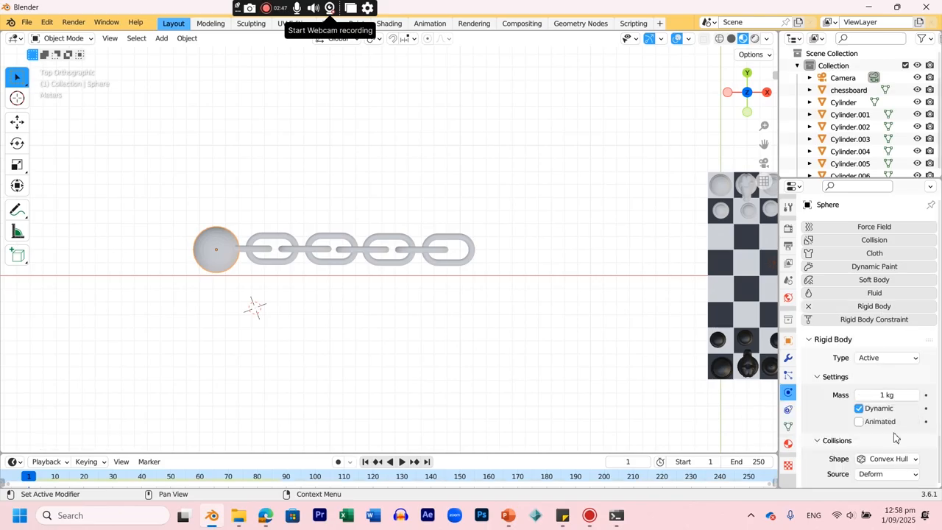
left_click(889, 461)
left_click(862, 366)
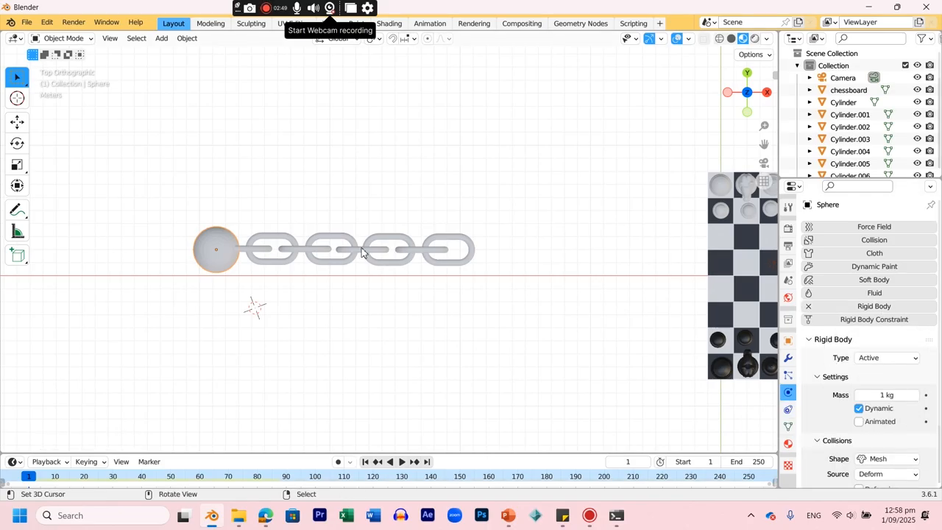
key("KP_Decimal")
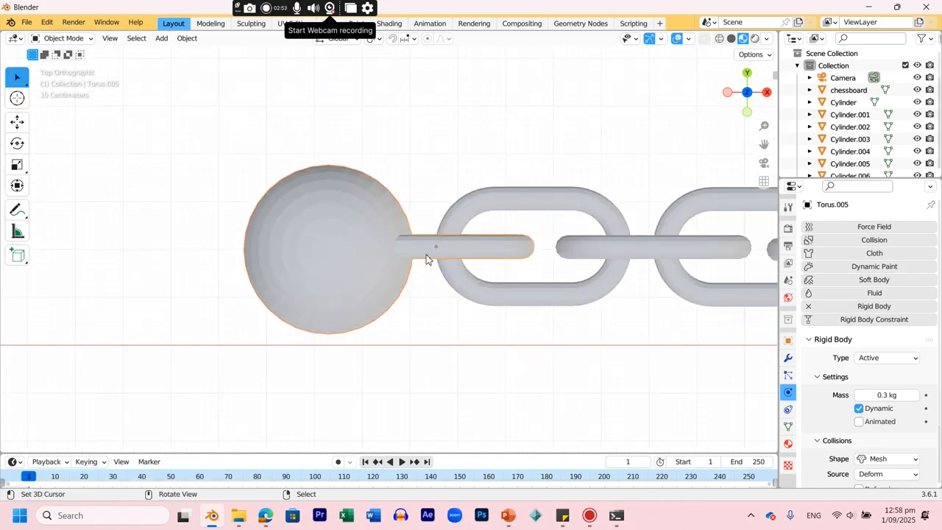
Play the simulation to watch the chain and ball swing toward the chessboard, and stop it after the swing.
scroll(586, 256, "down", 4)
middle_click_drag(585, 256, 659, 302)
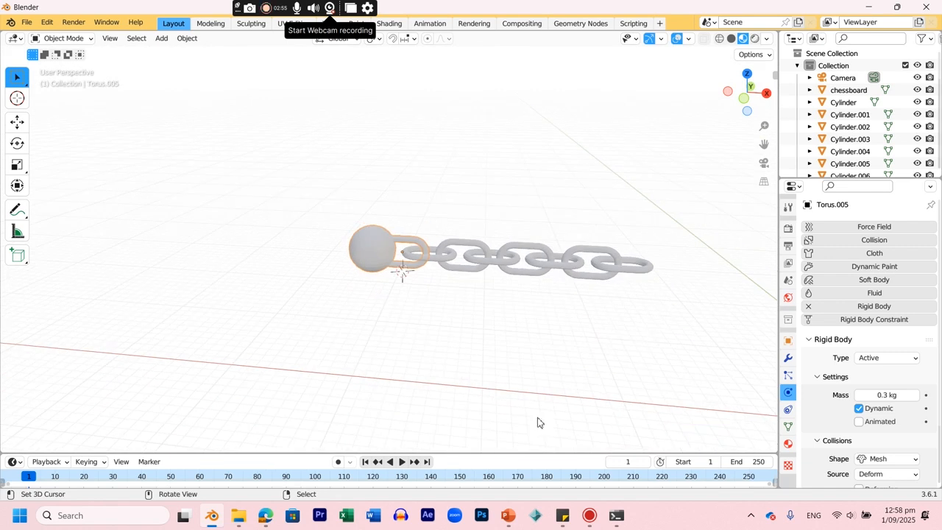
left_click(401, 462)
scroll(610, 282, "down", 2)
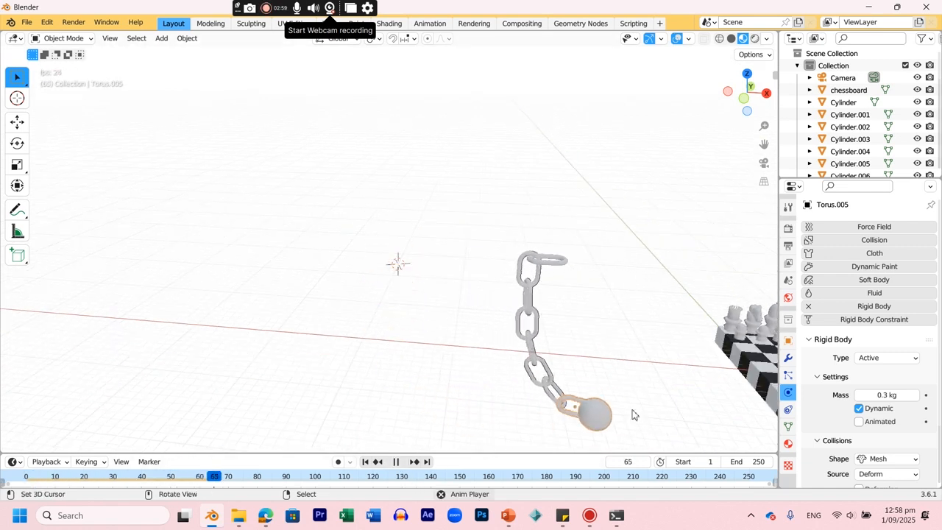
scroll(630, 414, "down", 3)
key("space")
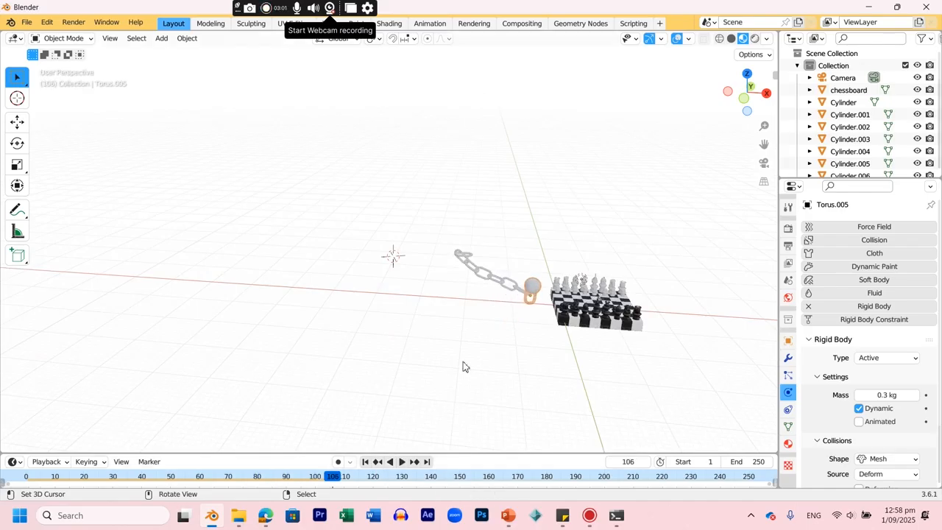
Go back to about frame 61 and compare the swinging ball with the chessboard in right and front views.
left_click_drag(309, 480, 190, 458)
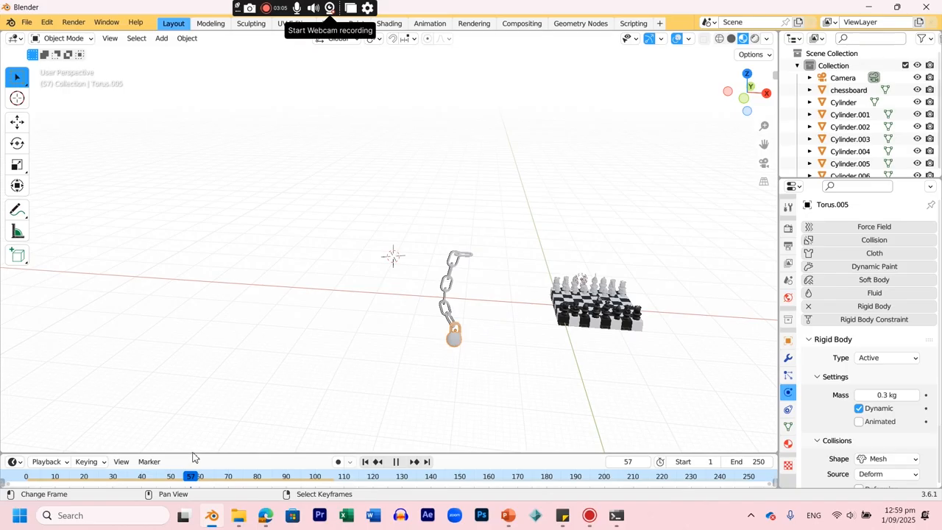
key("space")
key("KP_3")
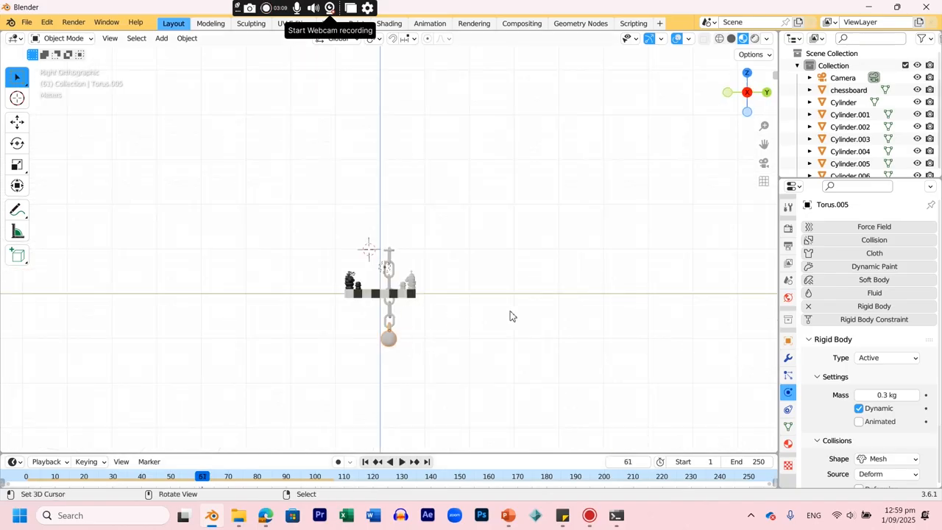
key("KP_1")
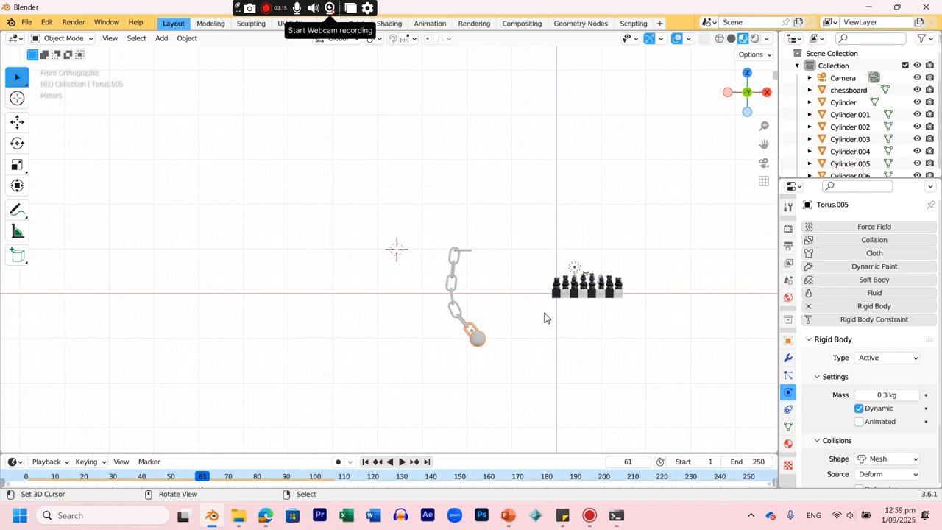
Return to the first frame and raise the whole chain with its ball along Z in front view.
left_click(364, 462)
left_click_drag(499, 282, 486, 287)
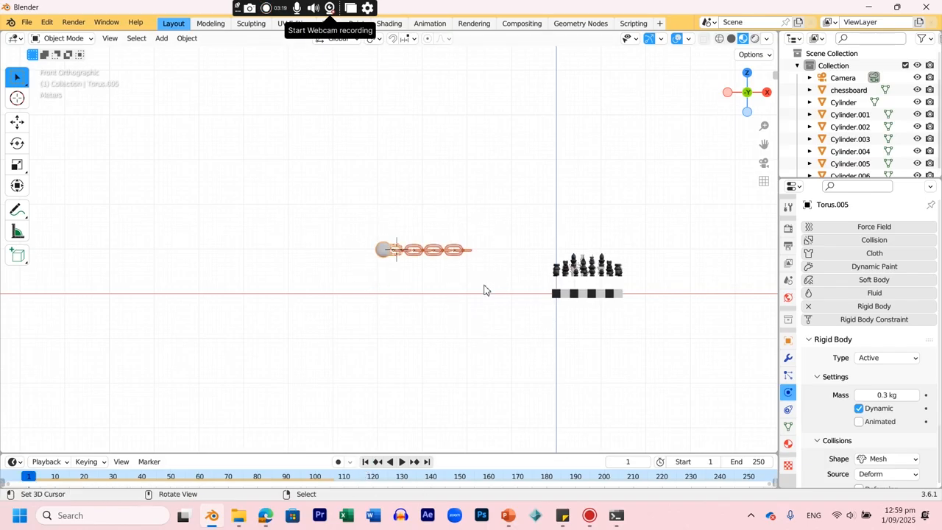
key("g")
key("z")
left_click(492, 242)
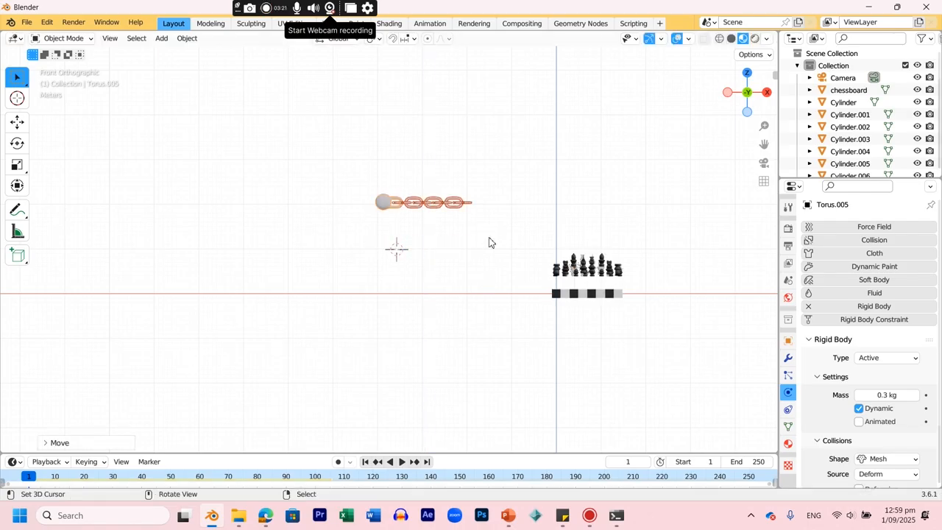
Play the simulation with the raised chain to check the ball's swing height and return to the first frame.
left_click(401, 462)
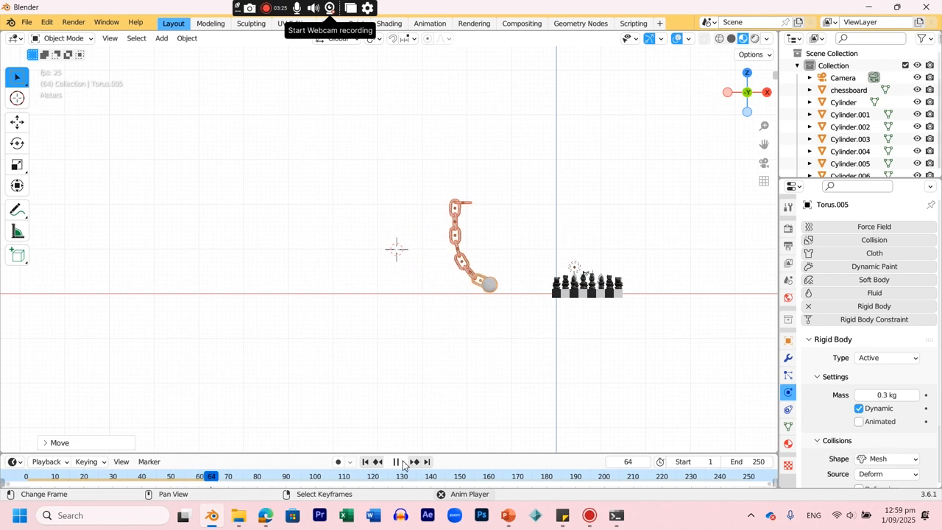
left_click(397, 462)
left_click(365, 462)
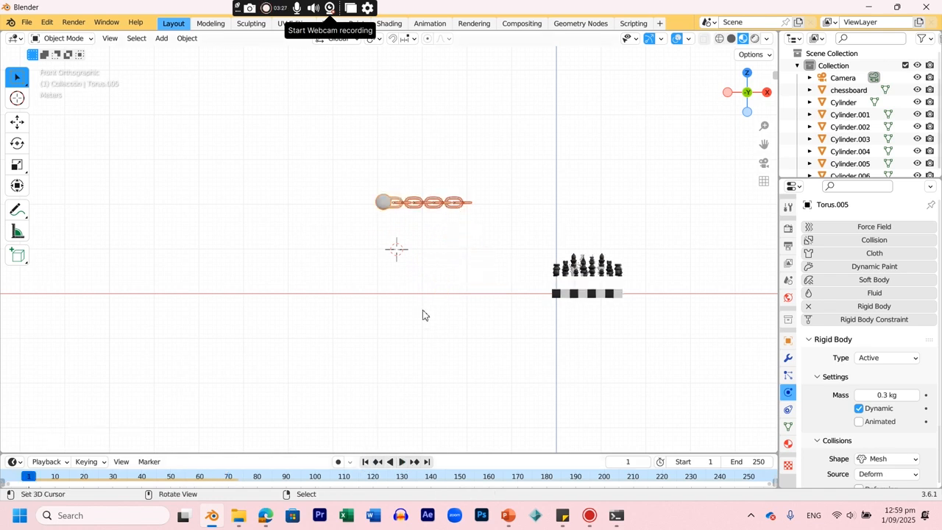
Raise the chain and ball slightly further along Z.
key("g")
key("z")
left_click(422, 296)
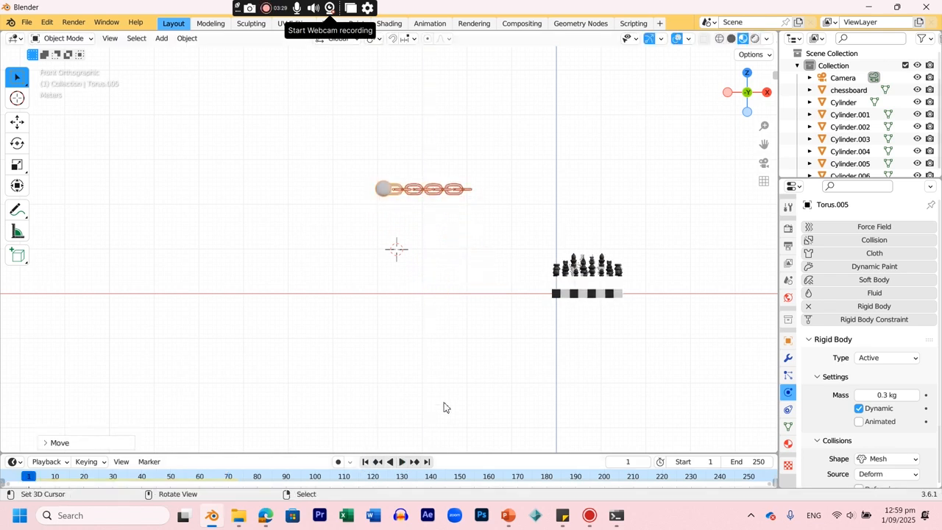
Play the simulation to recheck the ball's swing above the board level and return to the first frame.
left_click(402, 462)
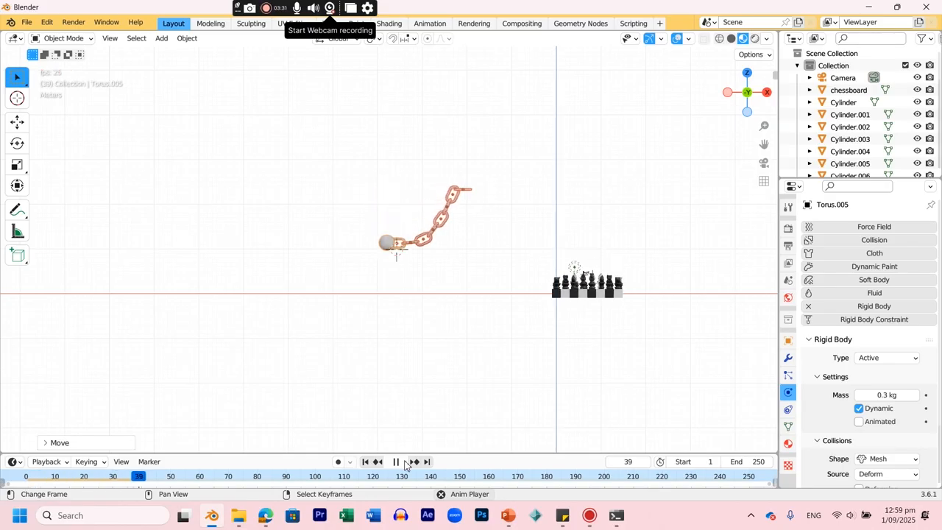
left_click(403, 463)
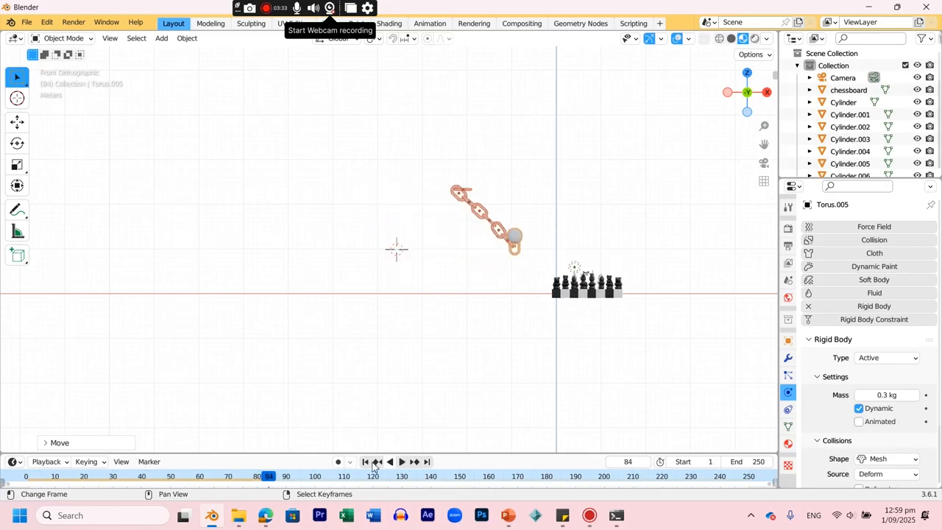
left_click(367, 462)
Move the chain so its fixed end hangs above the chessboard's edge, and shift it toward the white pieces in top view.
key("g")
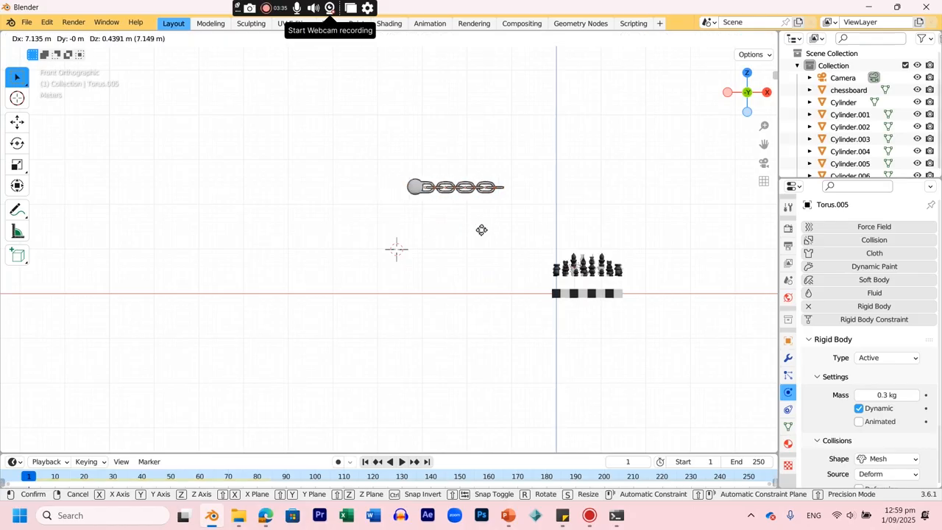
left_click(527, 234)
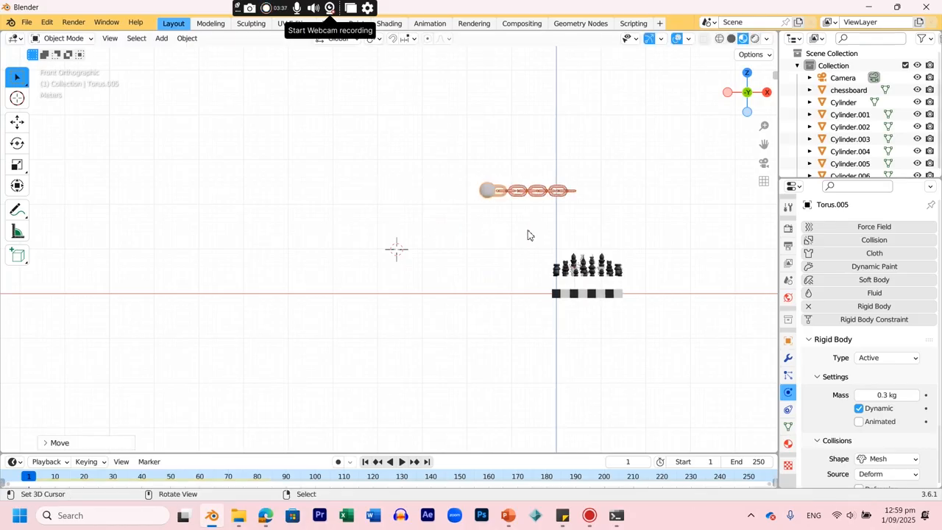
key("KP_7")
key("g")
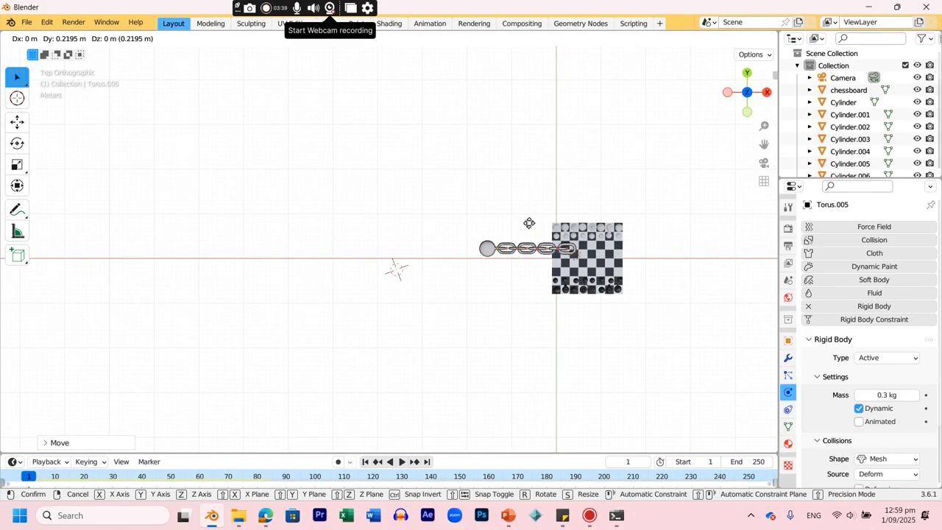
left_click(526, 215)
Rotate the chain slightly clockwise in top view so the ball sits at an angle to the board.
key("r")
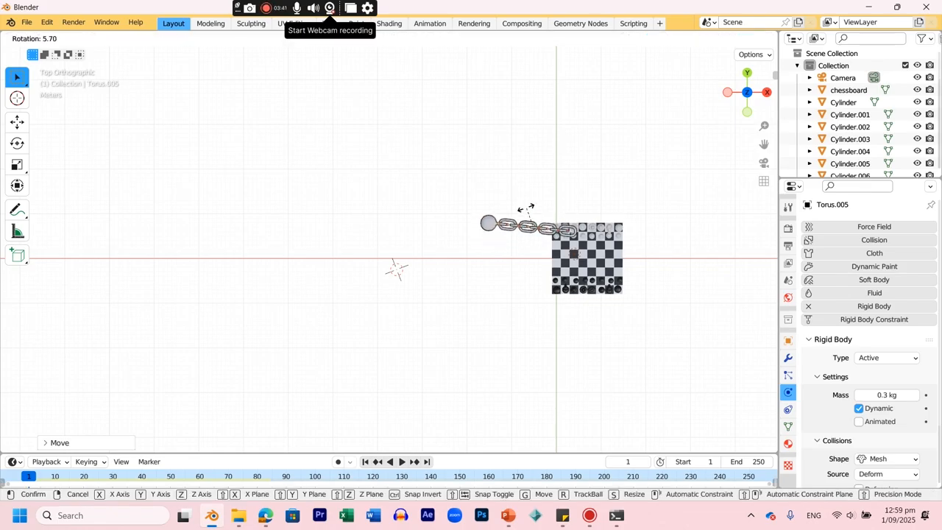
left_click(526, 199)
middle_click_drag(526, 196, 568, 191)
key("KP_7")
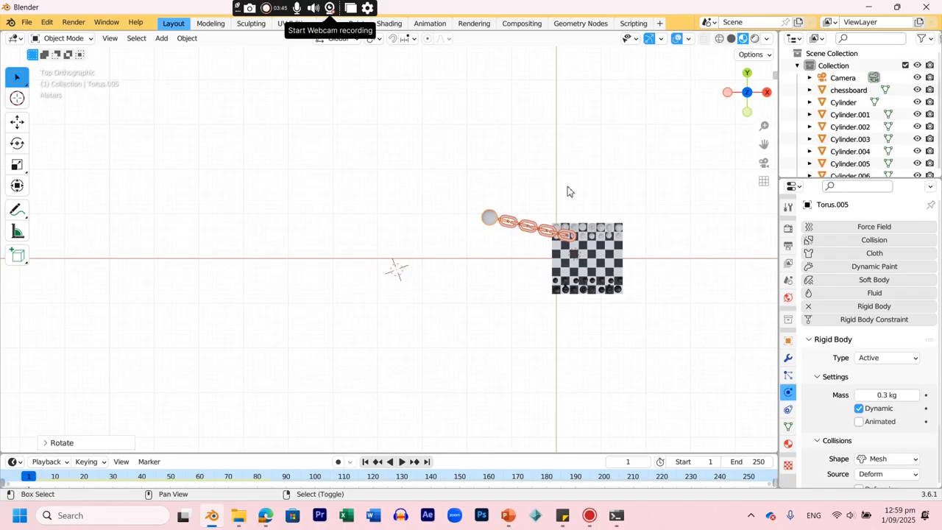
Duplicate the chain with its ball to the board's opposite side and rotate the copy about 115° clockwise in top view.
key("shift+d")
left_click(658, 164)
key("r")
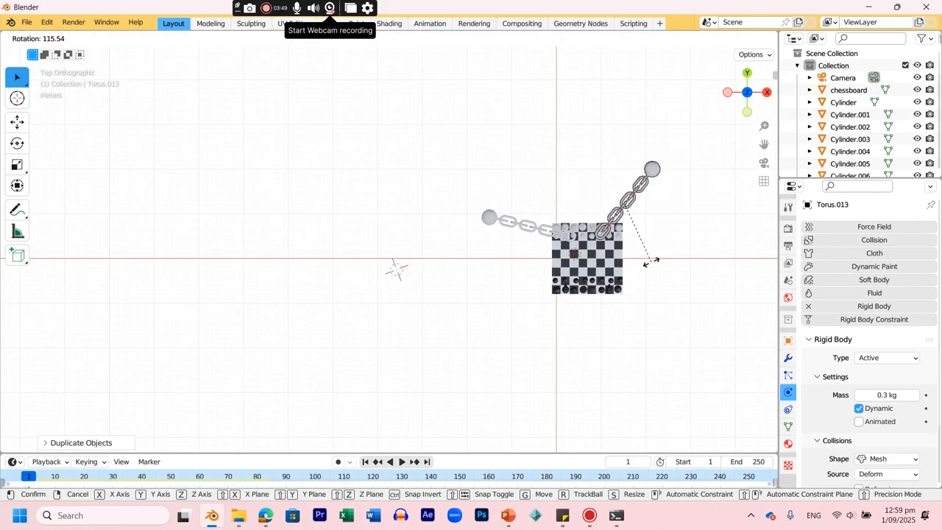
left_click(654, 262)
Duplicate the chain with its ball beside the black pieces, rotate the copy about 60° clockwise in top view and shift its fixed end over the board's edge.
key("shift+d")
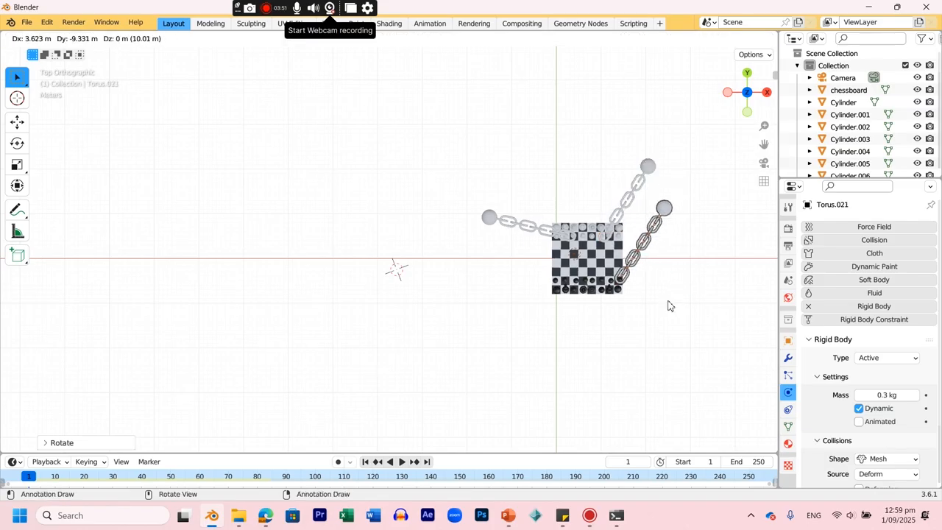
left_click(668, 304)
key("r")
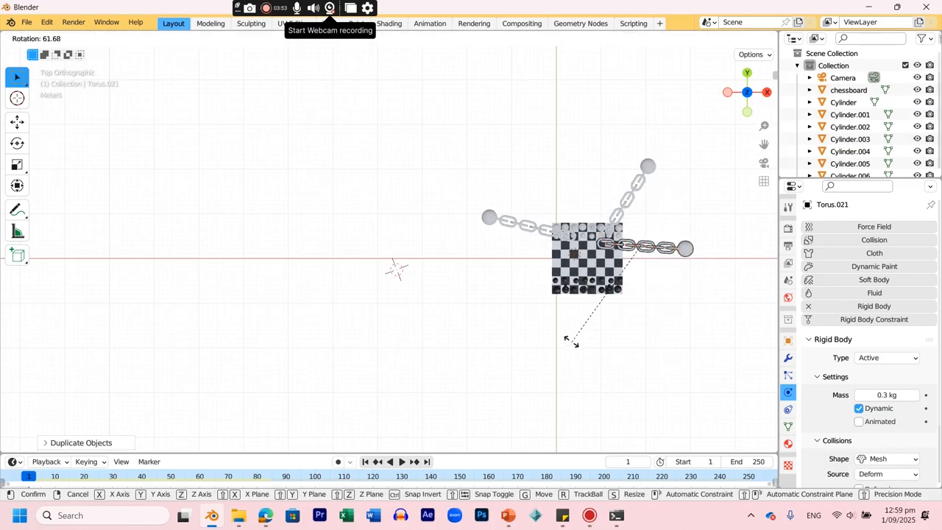
left_click(573, 326)
key("g")
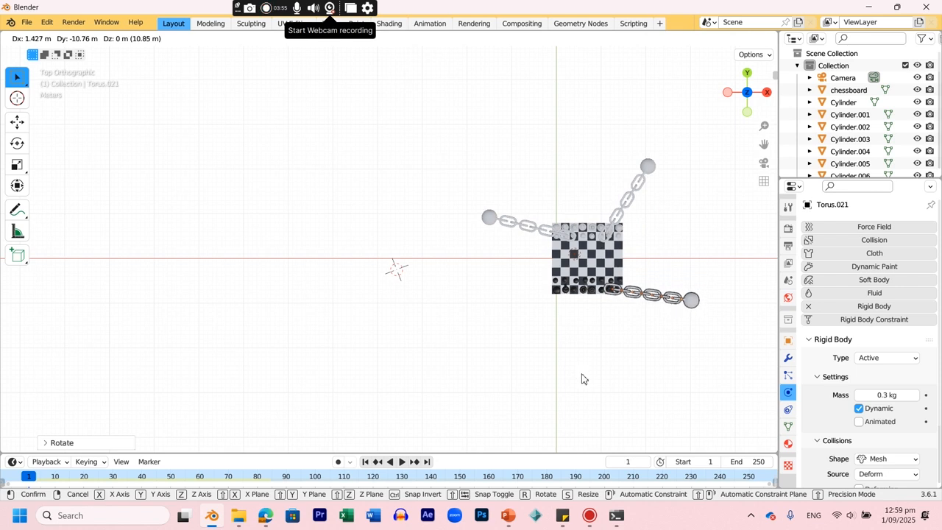
left_click(581, 378)
Play the simulation in perspective to check how the three balls hit the pieces, and return to the first frame.
middle_click_drag(629, 333, 474, 189)
scroll(605, 312, "up", 3)
scroll(431, 340, "up", 3)
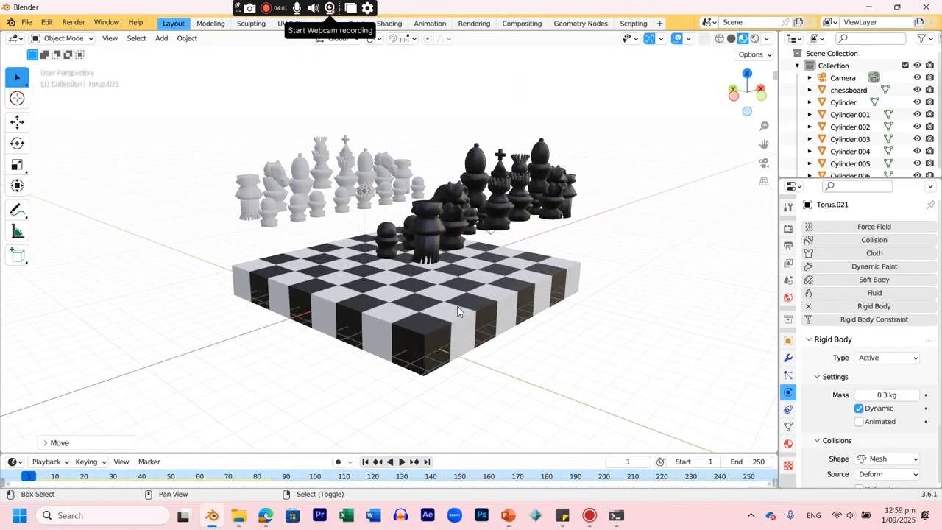
middle_click_drag(460, 311, 445, 359, "shift")
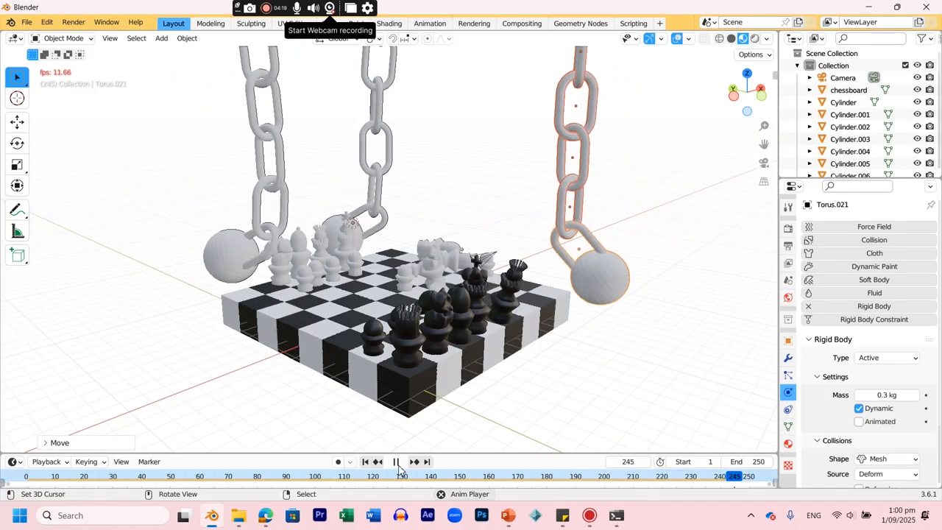
left_click(396, 461)
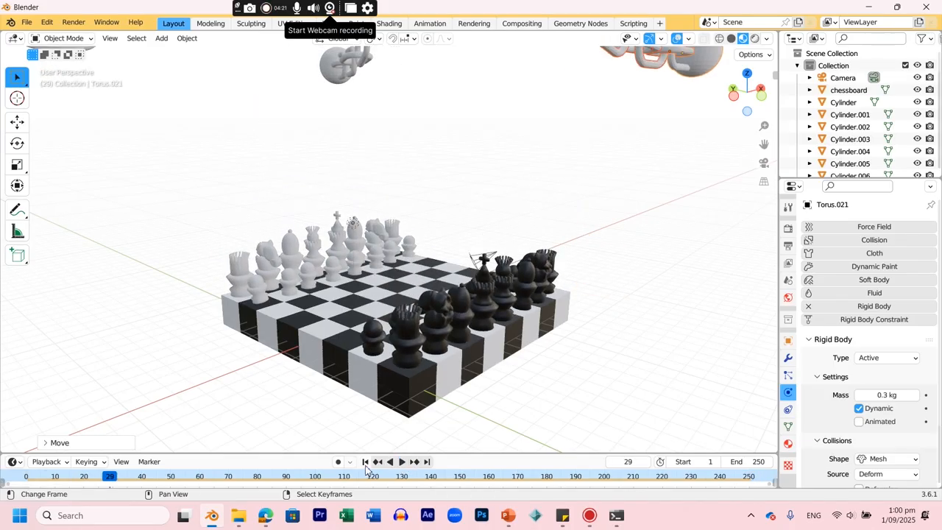
left_click(365, 462)
Raise all three chains with their balls slightly along the Z axis in right view.
middle_click_drag(497, 290, 554, 238)
key("KP_3")
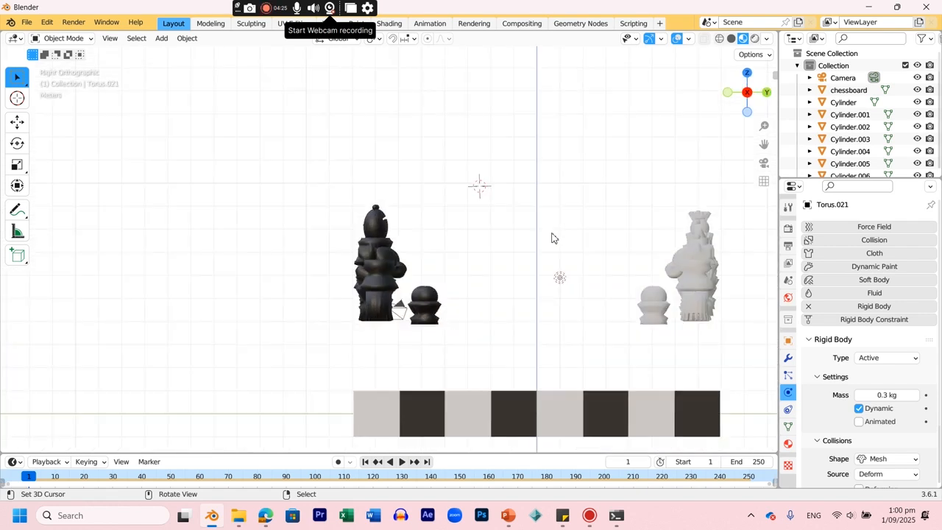
scroll(587, 247, "down", 3)
scroll(425, 107, "down", 1)
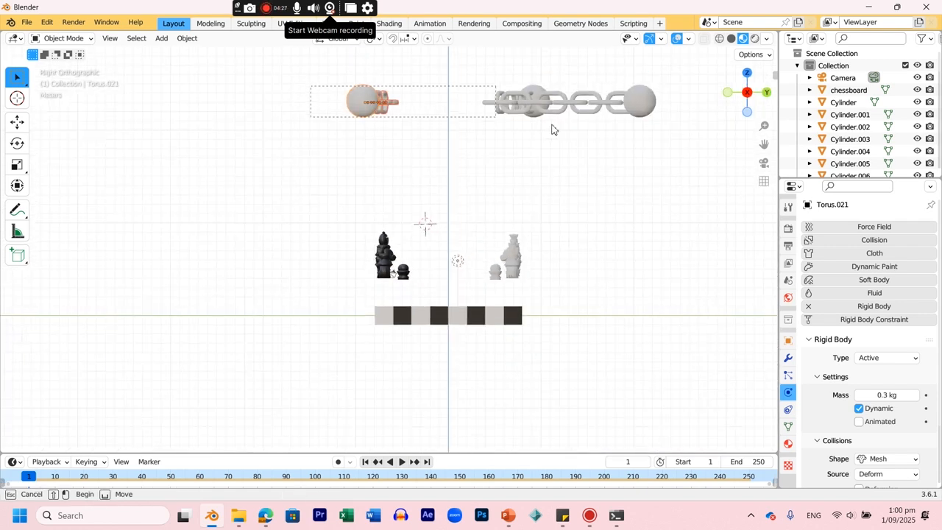
left_click_drag(596, 129, 597, 130)
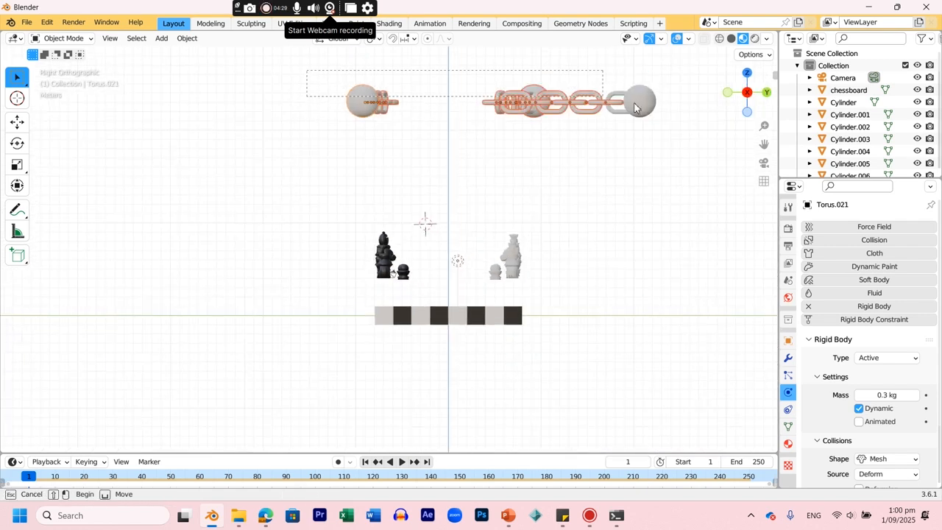
key("g")
key("z")
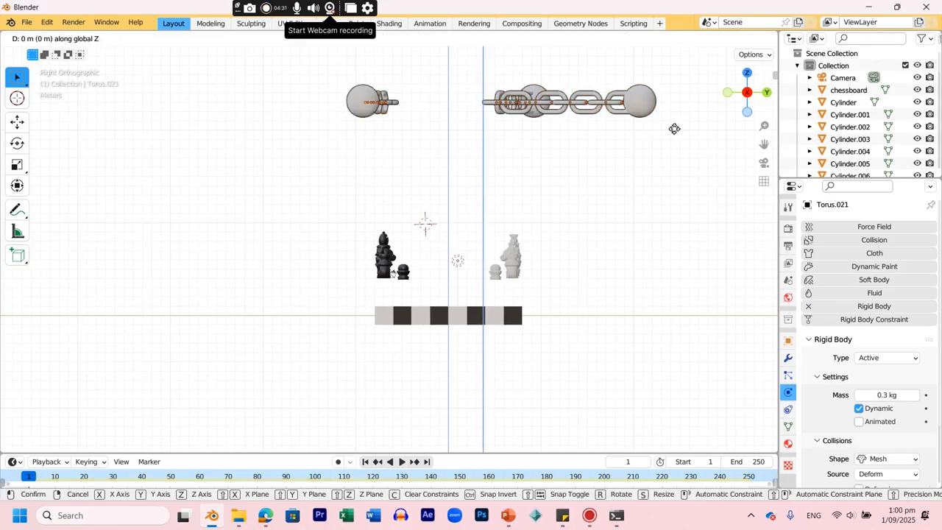
left_click(675, 121)
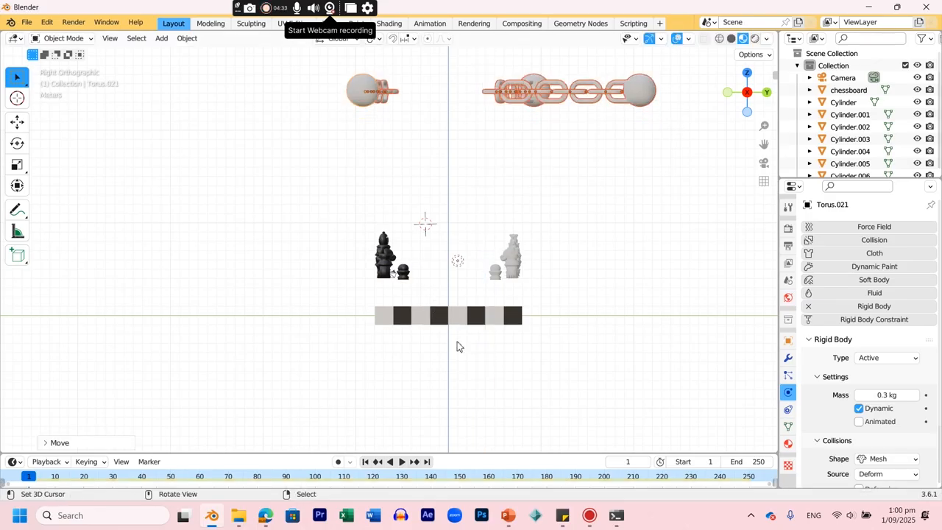
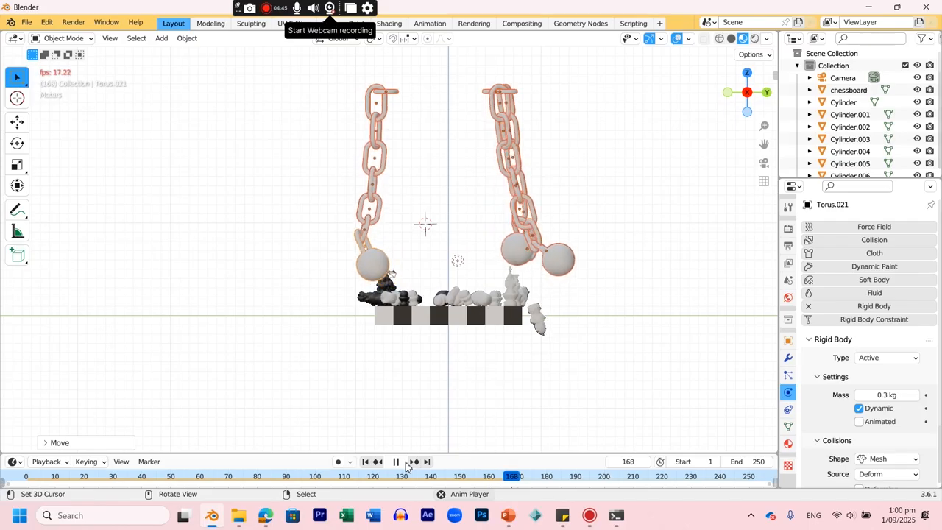
Stop the simulation playback and show the first frame in rendered viewport shading.
left_click(400, 461)
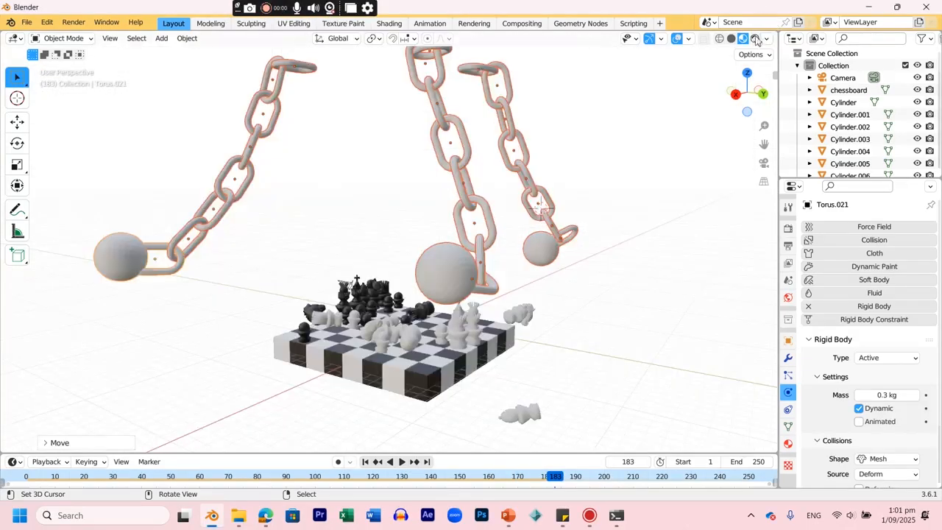
left_click(755, 39)
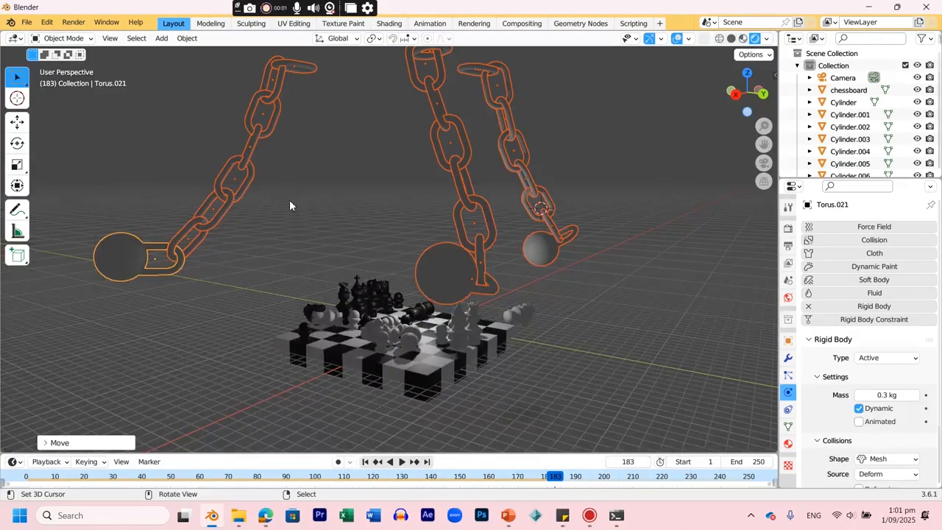
left_click(354, 461)
left_click(360, 461)
left_click(365, 461)
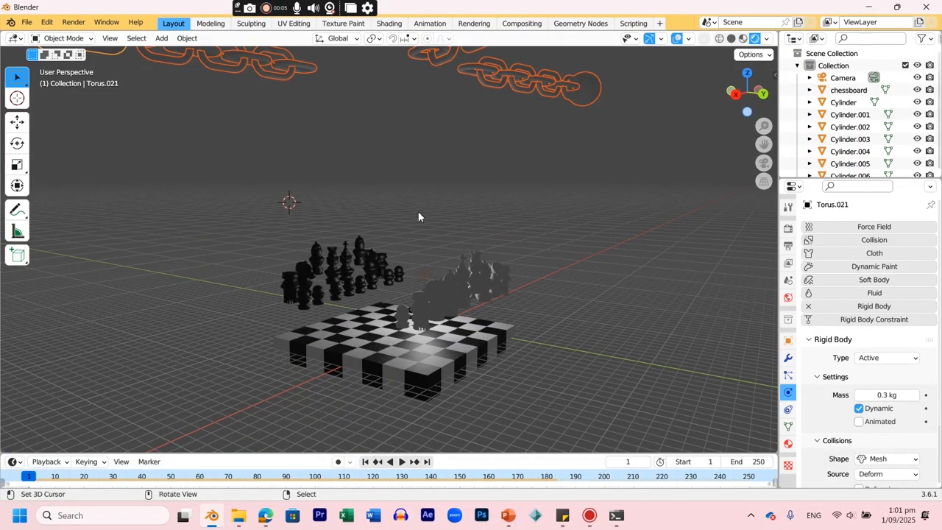
Add a sun light above the chessboard, angle it toward the white pieces and set its strength to 8.150.
key("shift+a")
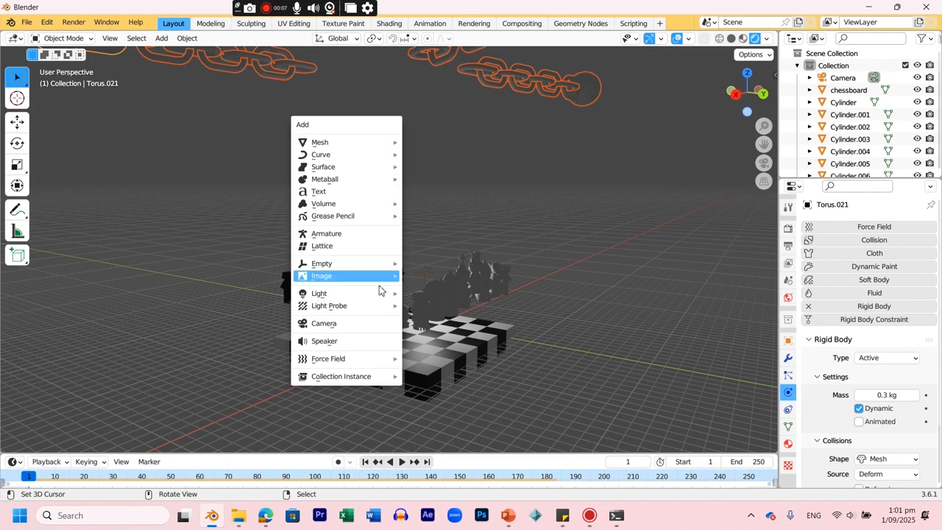
mouse_move(382, 293)
left_click(449, 309)
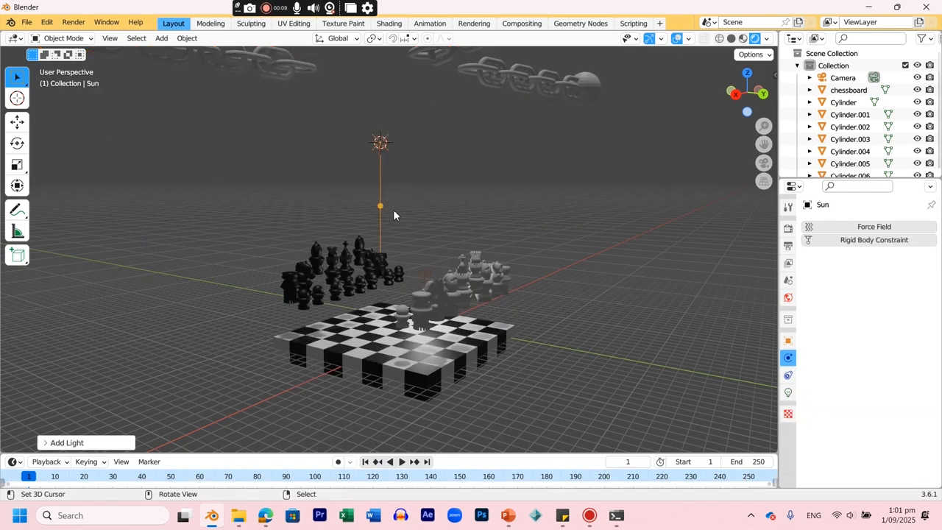
left_click_drag(385, 209, 449, 187)
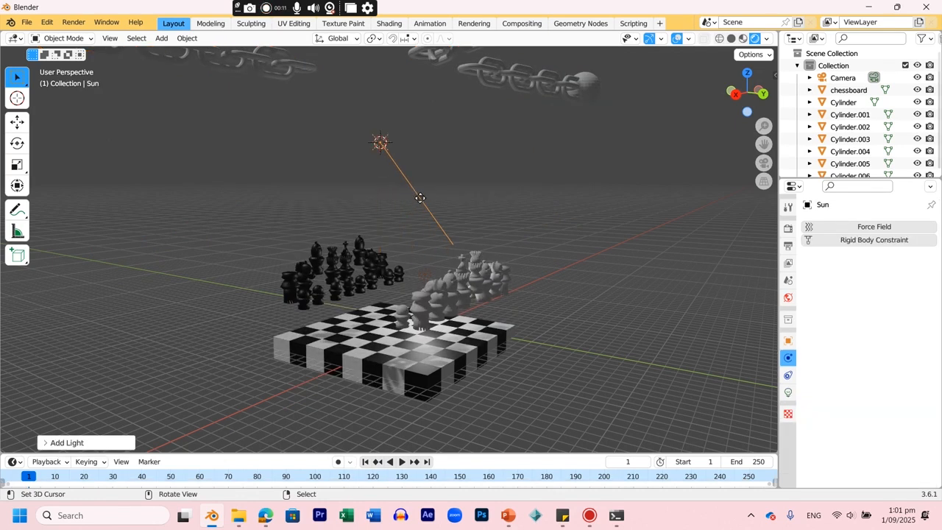
left_click(787, 392)
left_click_drag(880, 308, 930, 307)
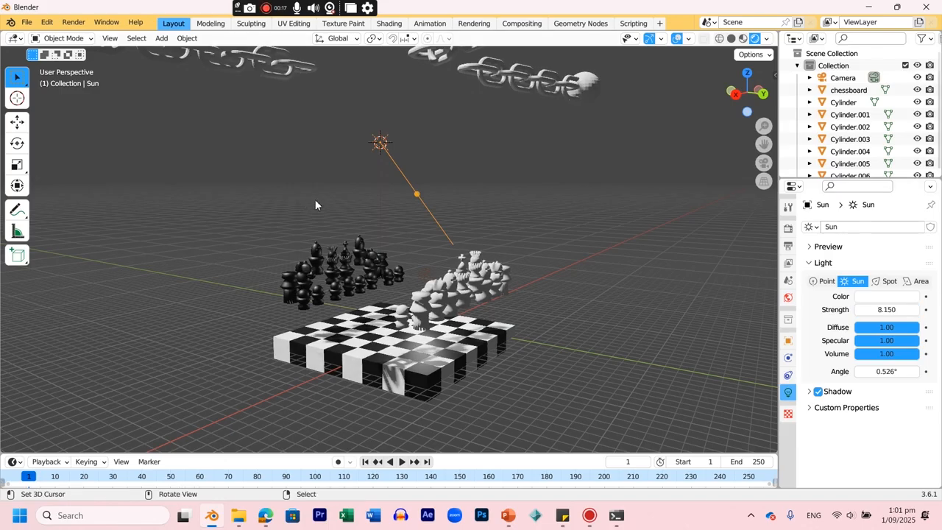
Duplicate the sun light twice, placing the copies on opposite sides of the board and aiming both inward at the pieces.
key("shift+d")
left_click(523, 238)
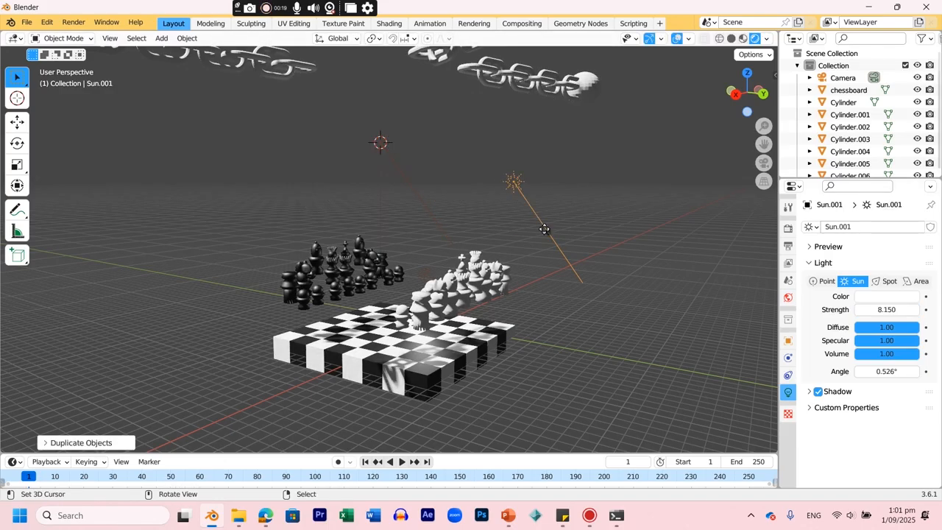
left_click_drag(523, 238, 454, 218)
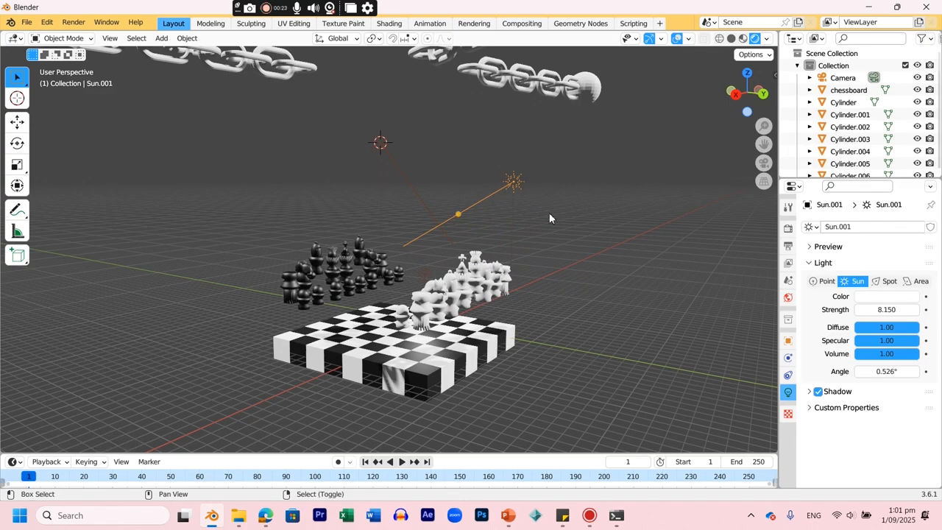
key("shift+d")
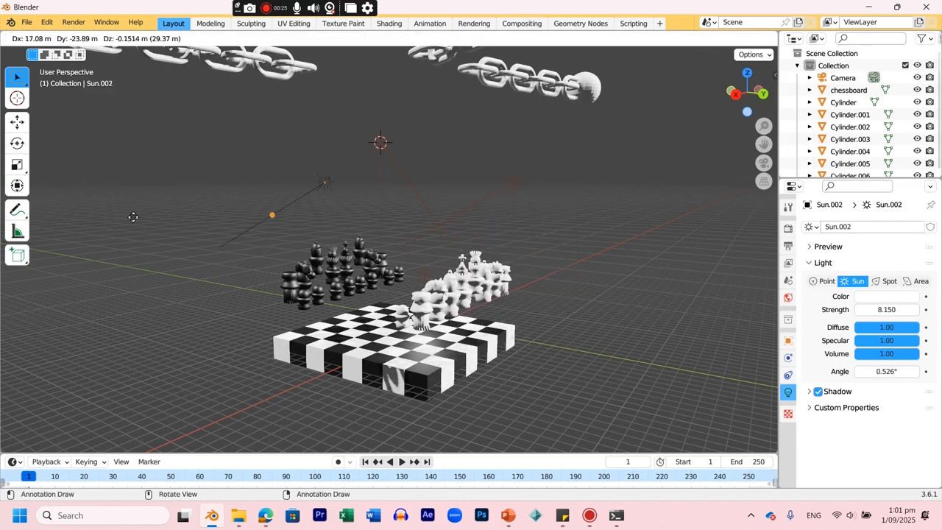
left_click(101, 226)
left_click_drag(194, 218, 266, 199)
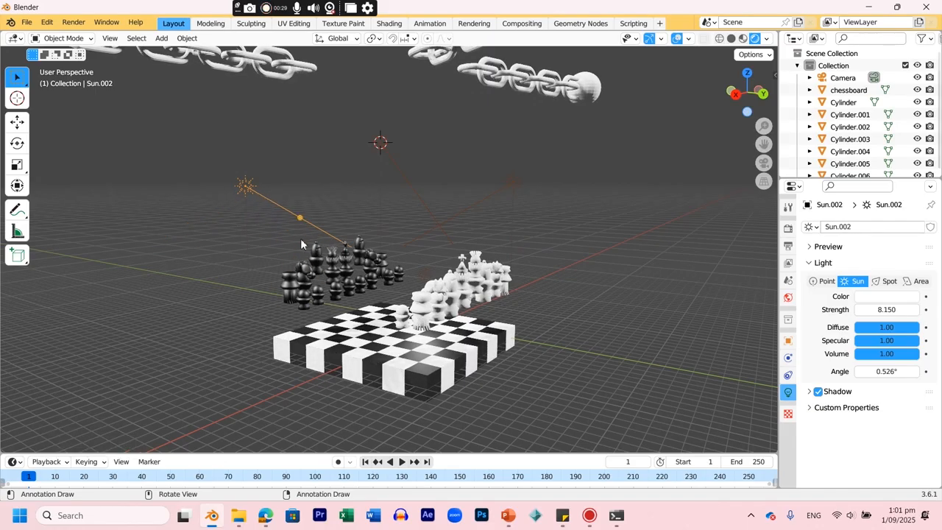
Duplicate the last sun light in top view to beyond the black pieces' side of the board.
key("KP_7")
key("shift+d")
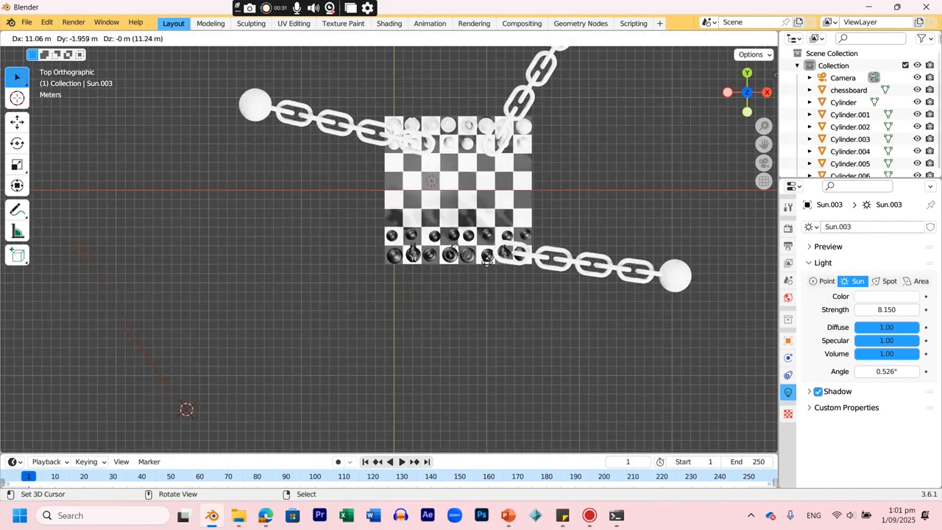
left_click(571, 177)
Place the 3D cursor beside the board between two of the chains and add a sun light there, aimed toward the board.
key("shift+s")
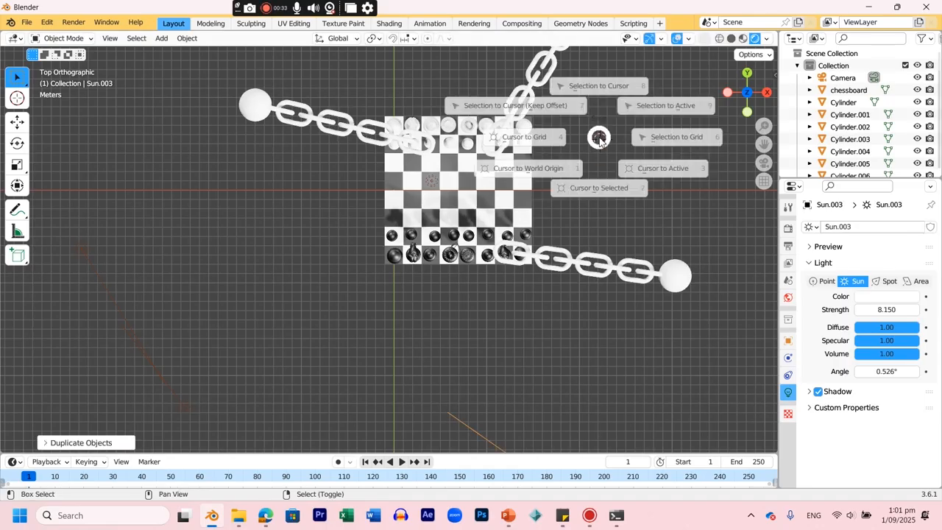
key("Escape")
key("shift+a")
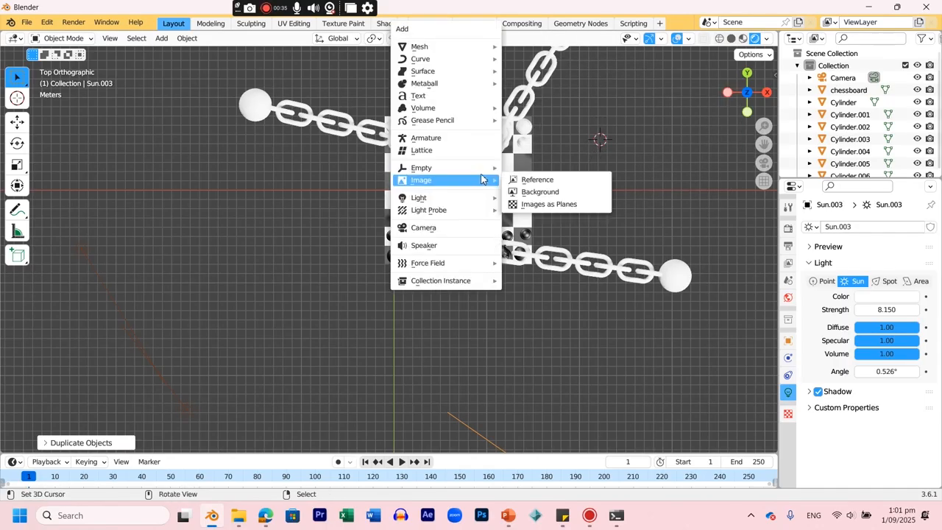
mouse_move(482, 197)
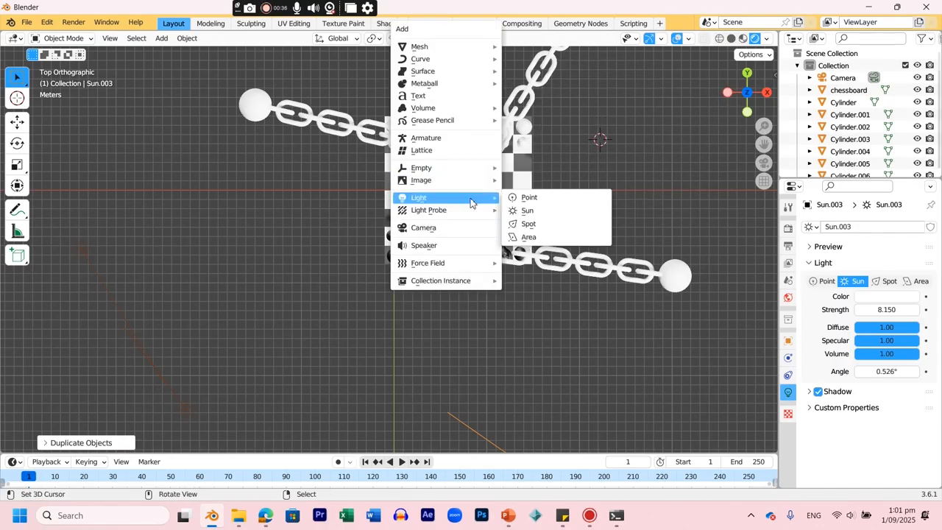
left_click(527, 211)
middle_click_drag(566, 167, 555, 111)
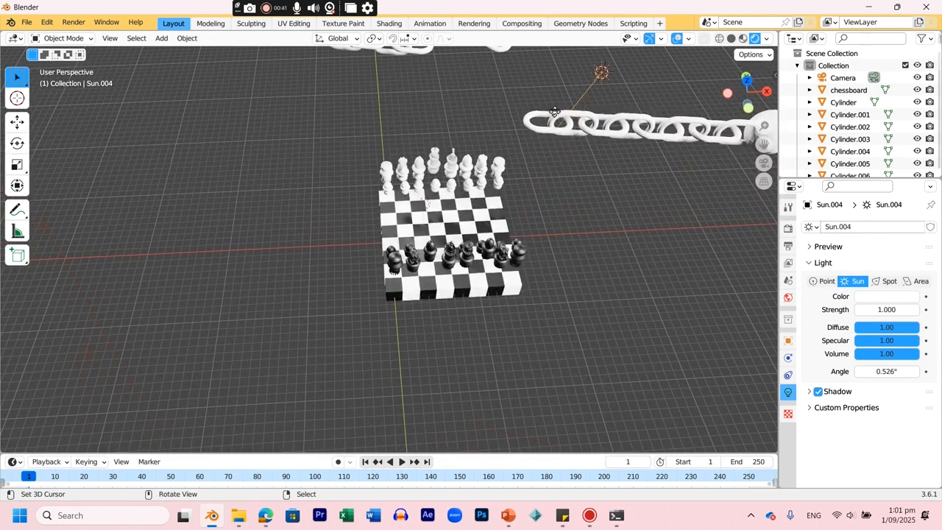
middle_click_drag(584, 179, 439, 214)
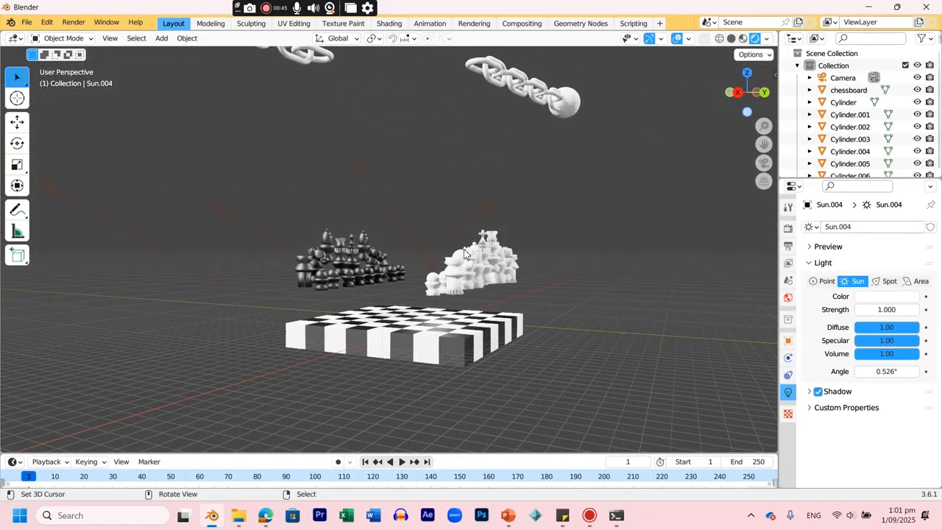
Move the camera in top view to outside the board's corner near the white pieces and rotate it to face the board.
key("KP_0")
scroll(464, 250, "down", 5)
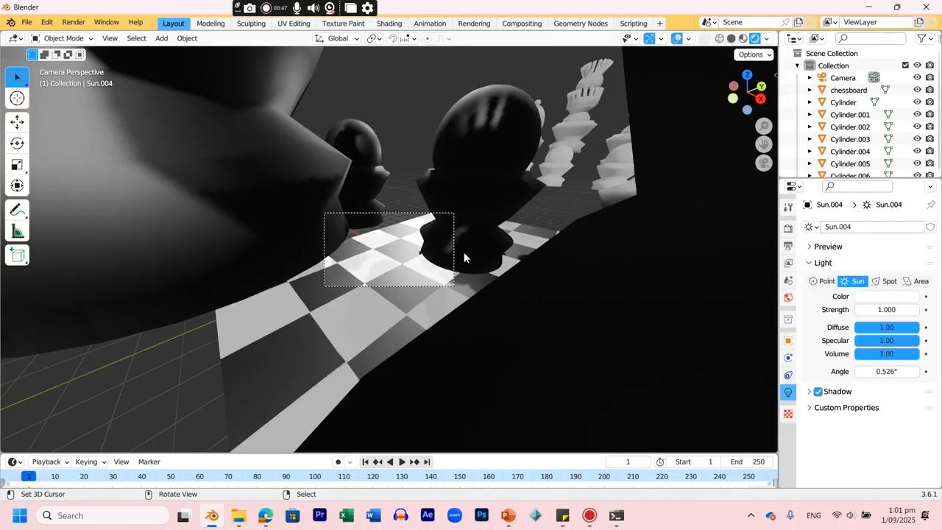
scroll(463, 251, "up", 5)
key("KP_7")
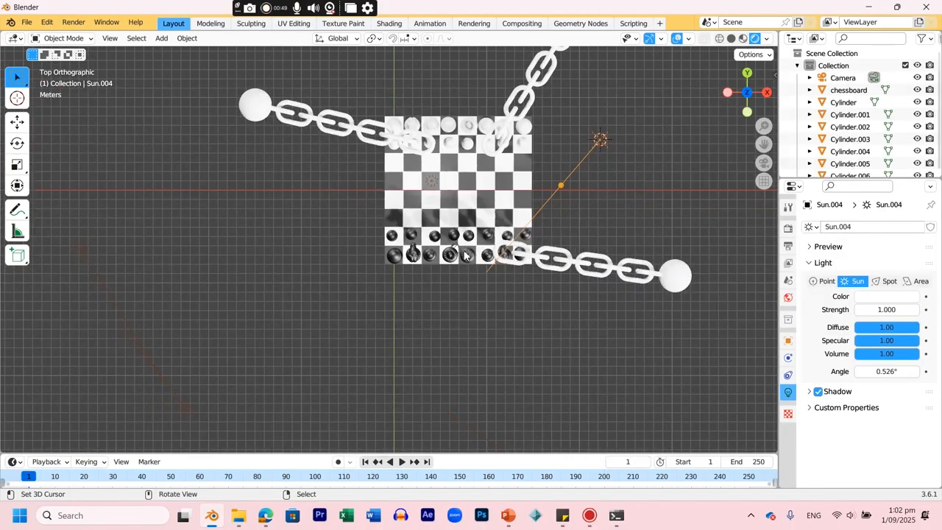
left_click(841, 78)
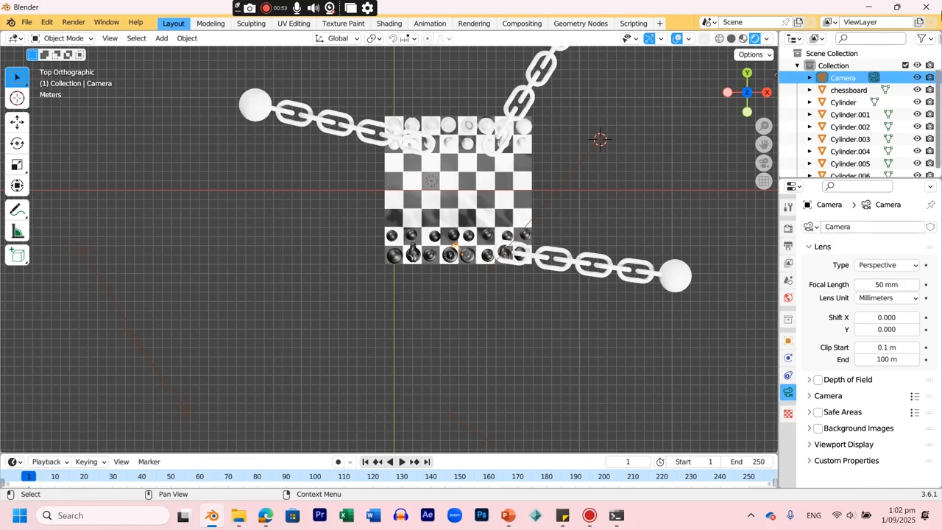
key("g")
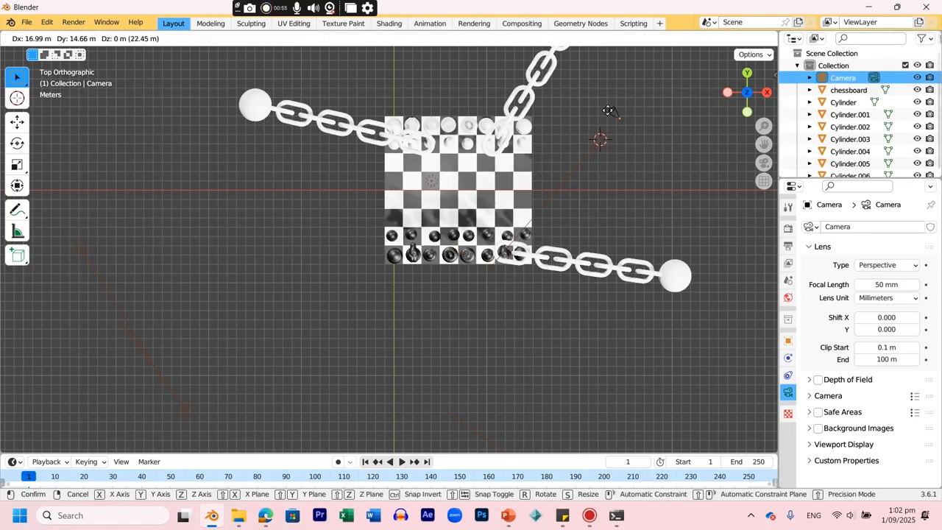
left_click(610, 110)
key("r")
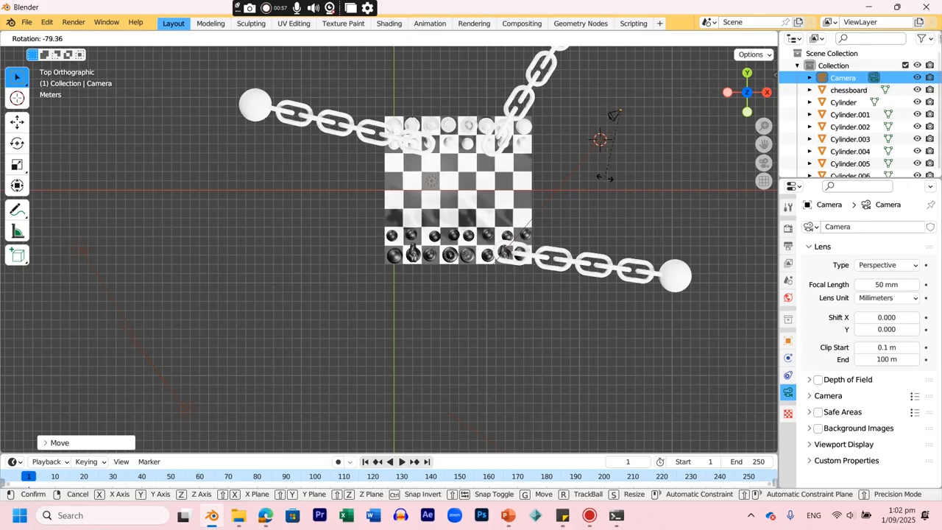
left_click(618, 181)
Finish rotating the camera toward the board, view through it, and move it to frame the white pieces.
middle_click_drag(618, 181, 619, 183)
key("KP_7")
key("KP_Decimal")
key("KP_5")
key("KP_0")
key("g")
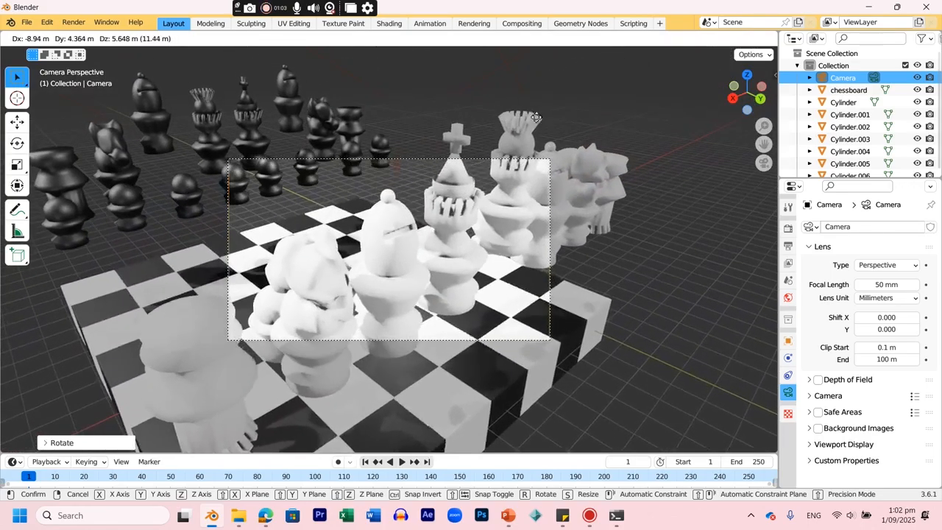
left_click(535, 120)
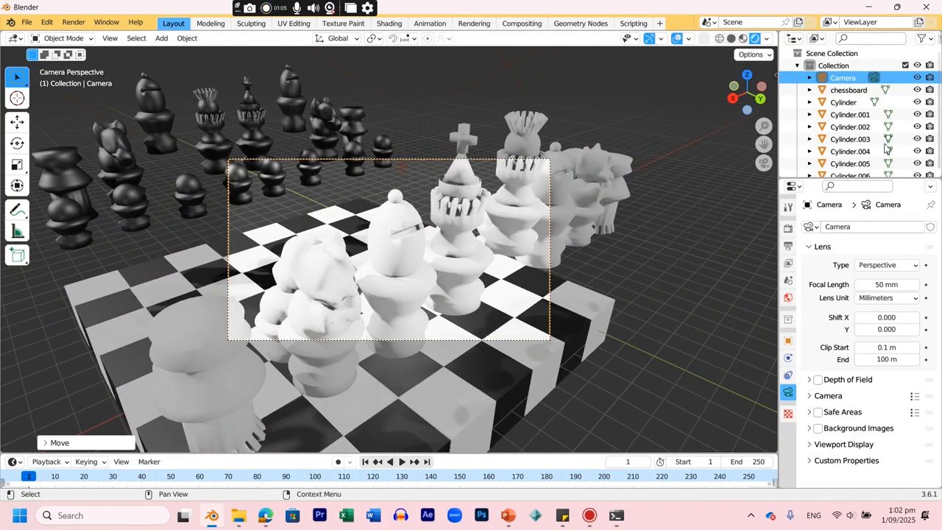
Move the camera in top view farther outward from the board's white corner and check the framing through the camera.
key("KP_7")
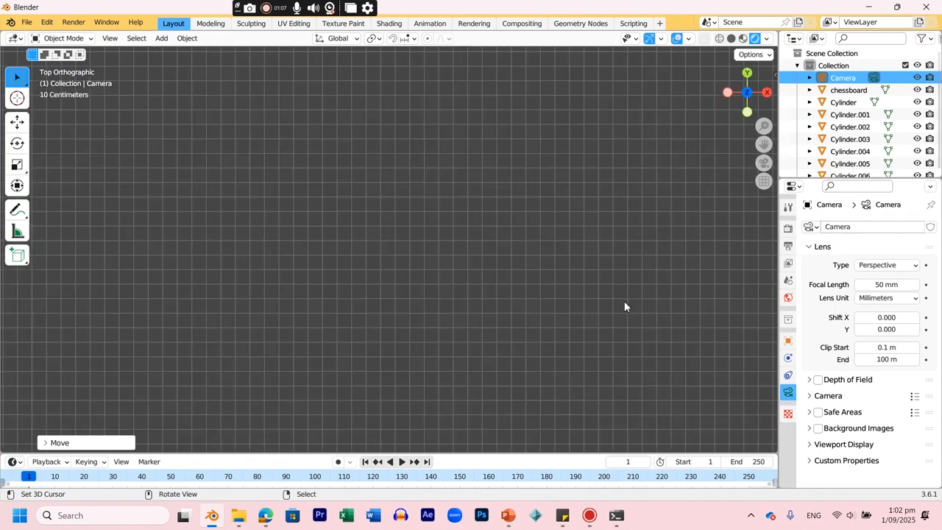
key("KP_Decimal")
scroll(525, 298, "down", 3)
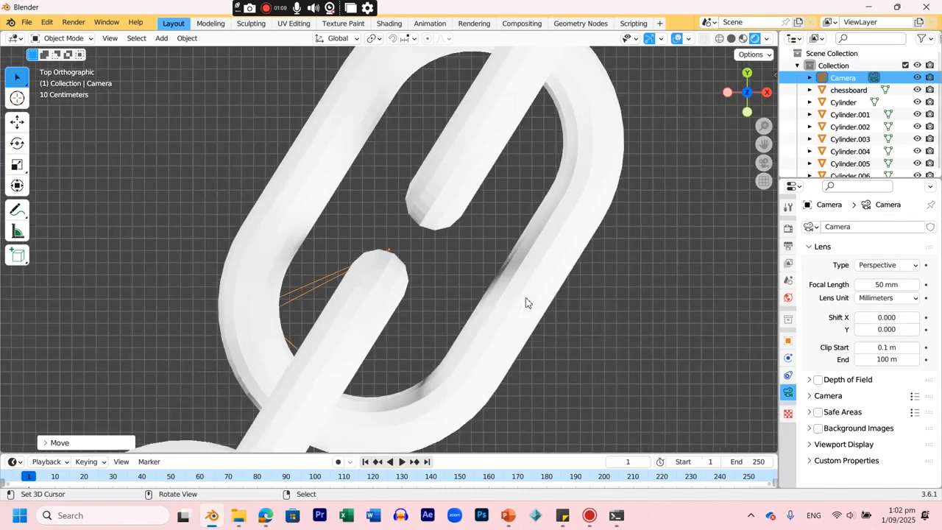
key("g")
left_click(58, 134)
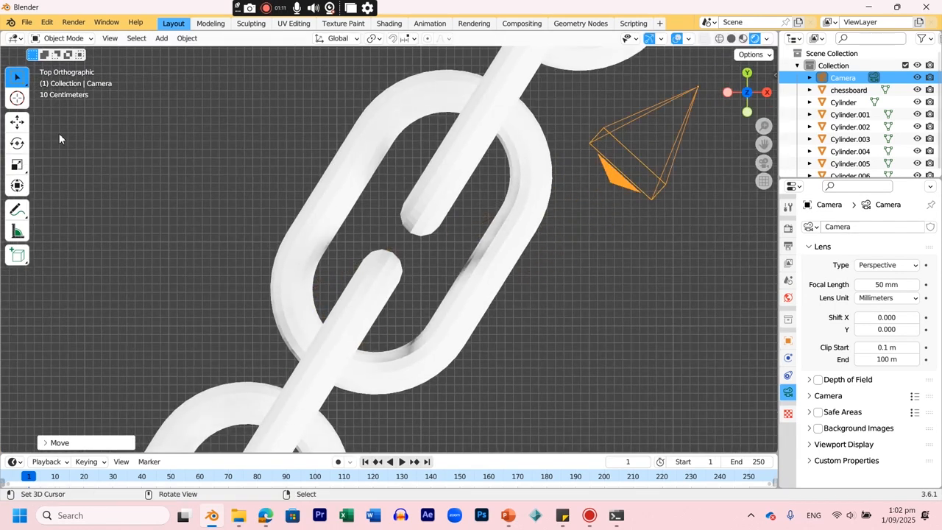
key("KP_0")
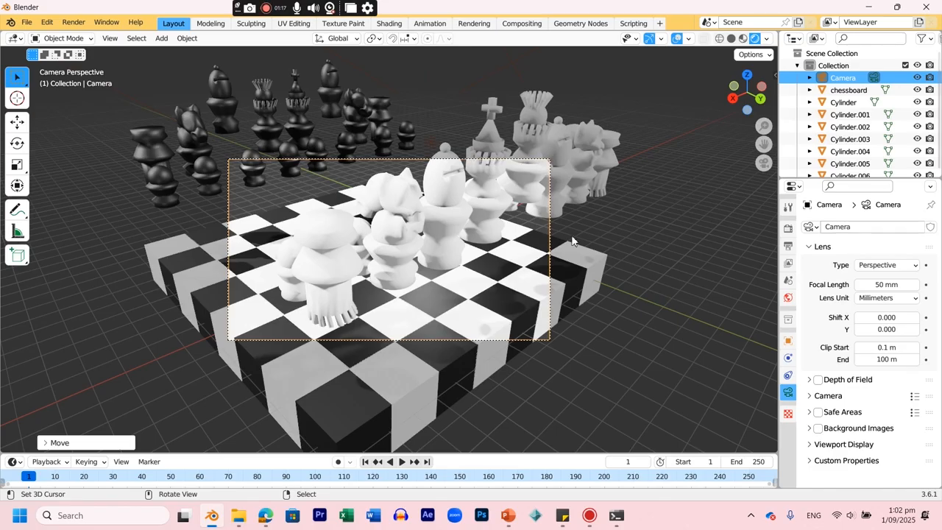
Reposition the camera in camera view, first freely, then along Y, X and Z, to frame the board's near corner and both armies.
key("g")
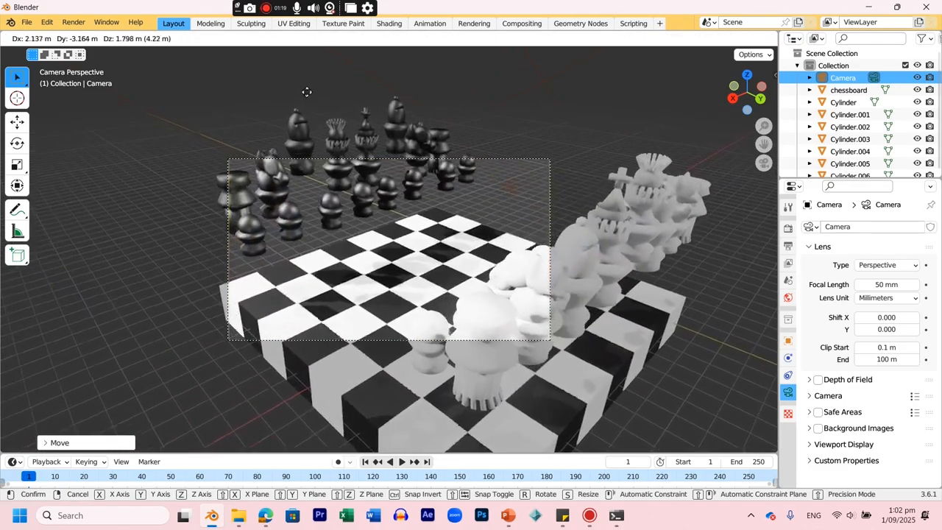
left_click(418, 157)
key("g")
key("y")
left_click(766, 332)
key("g")
key("x")
left_click(400, 361)
key("g")
key("z")
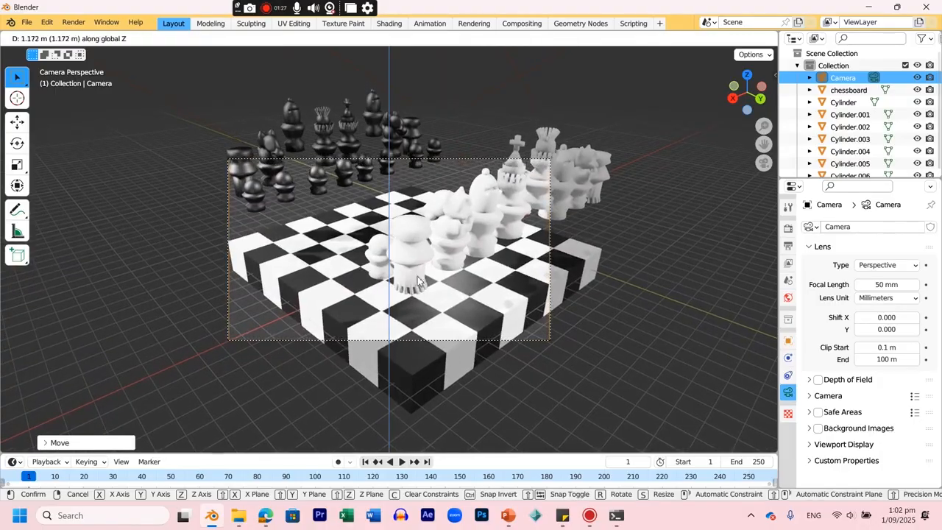
left_click(417, 280)
scroll(462, 264, "up", 3)
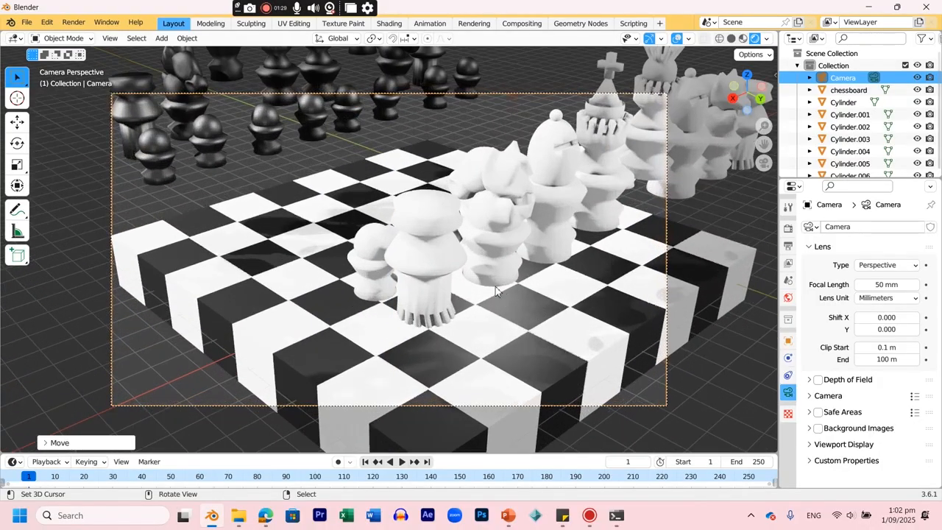
Enlarge the timeline area and keyframe the camera's X, Y and Z location and rotation at frame 1.
left_click_drag(352, 452, 353, 321)
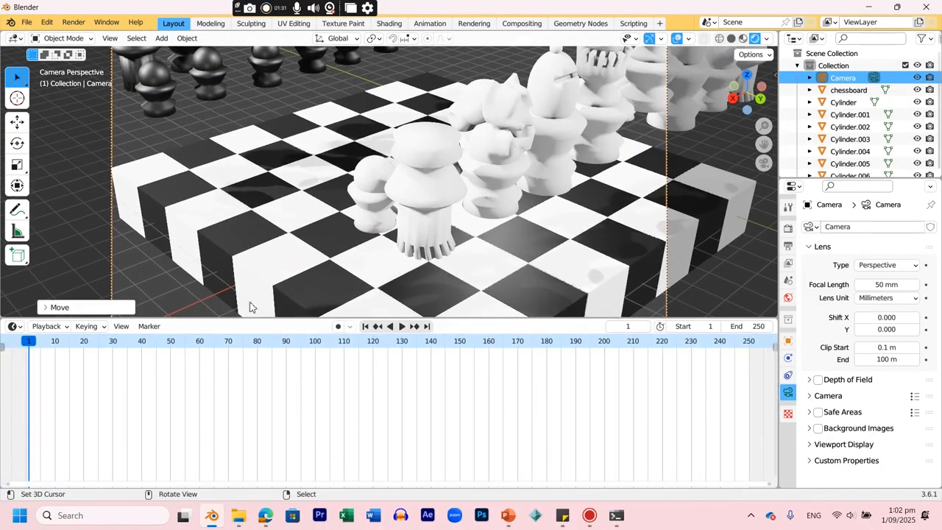
left_click(788, 342)
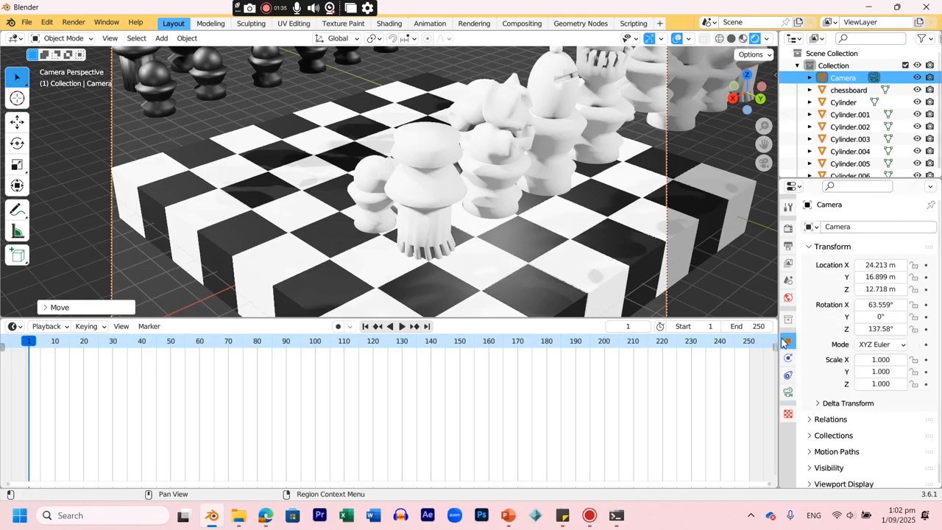
left_click(925, 265)
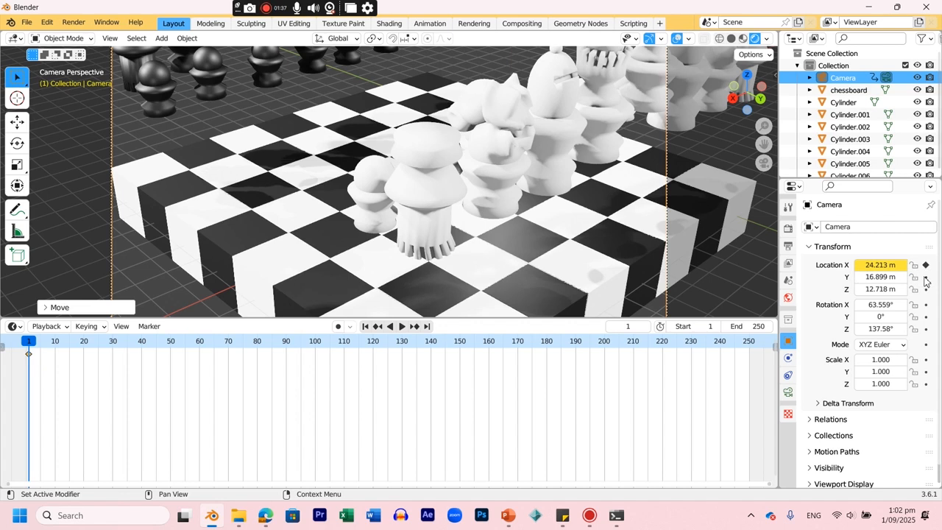
left_click(925, 277)
left_click(925, 289)
left_click(926, 305)
left_click(925, 316)
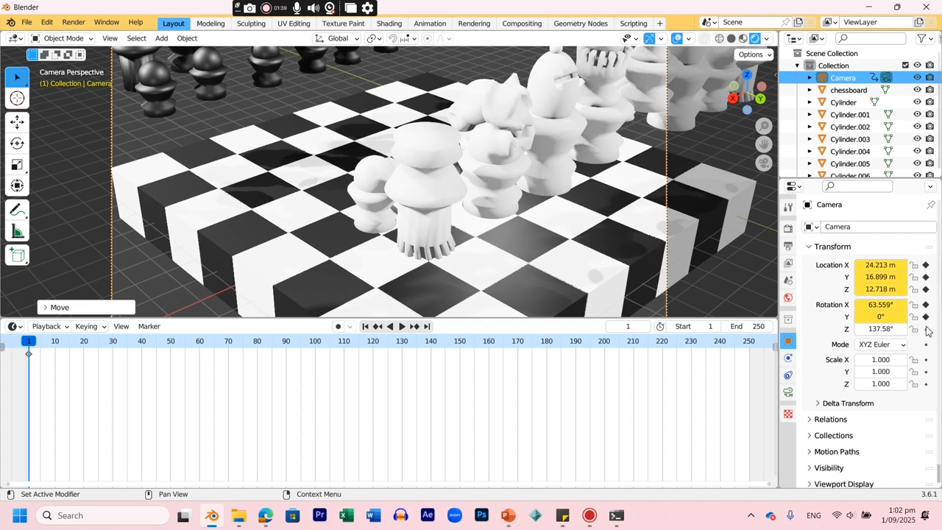
left_click(925, 329)
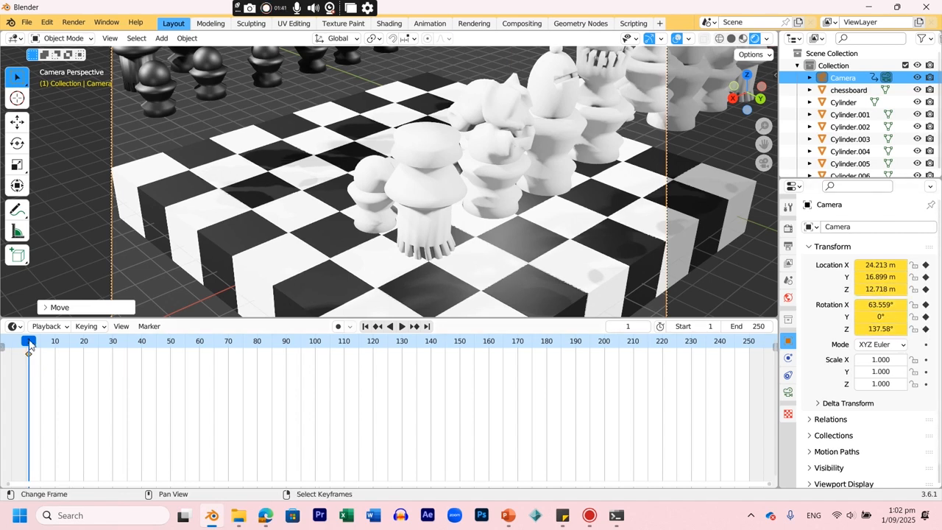
Play the animation to frame 41, move the camera in top view behind the white pieces, and rotate it to about 199.5° on Z.
left_click_drag(39, 343, 26, 341)
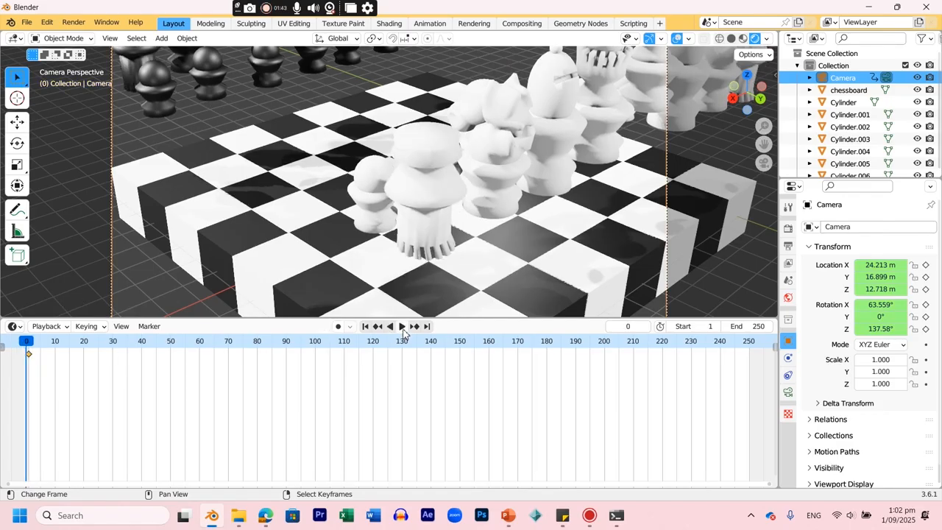
left_click(403, 328)
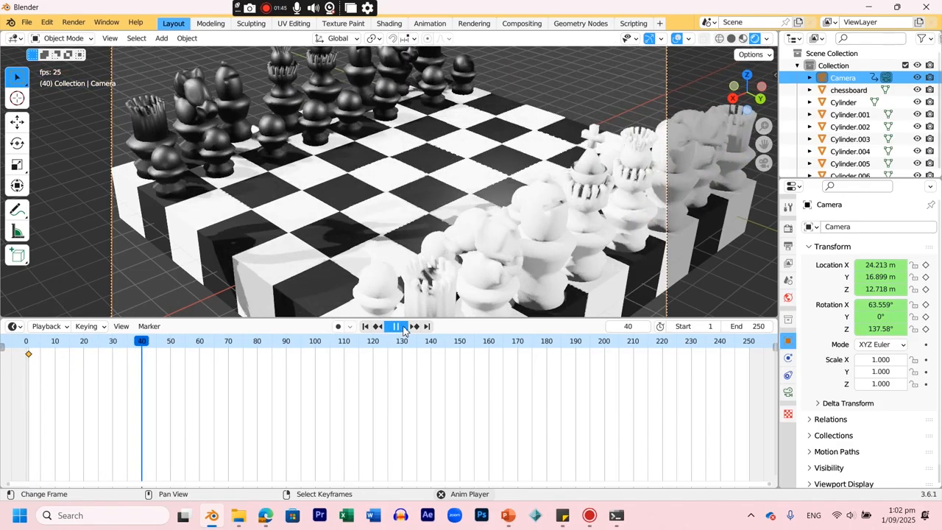
left_click(402, 328)
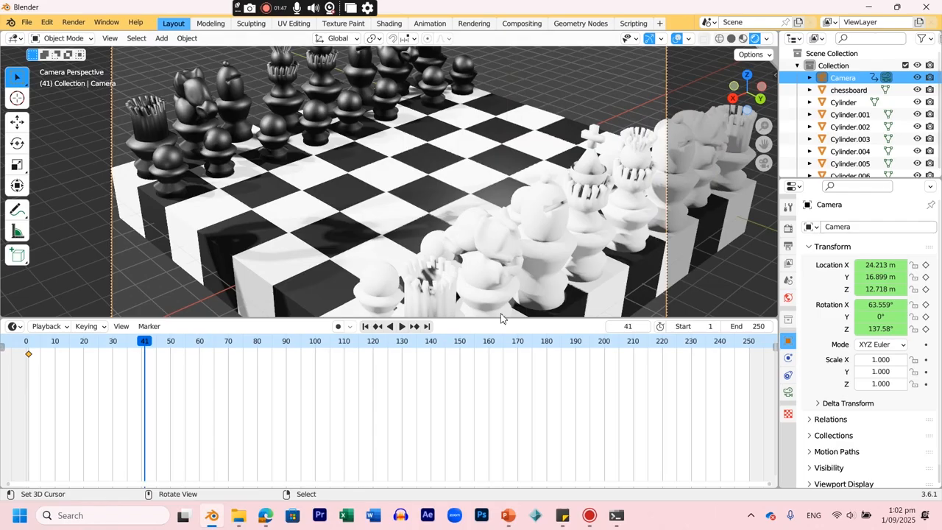
key("KP_7")
scroll(511, 235, "down", 4)
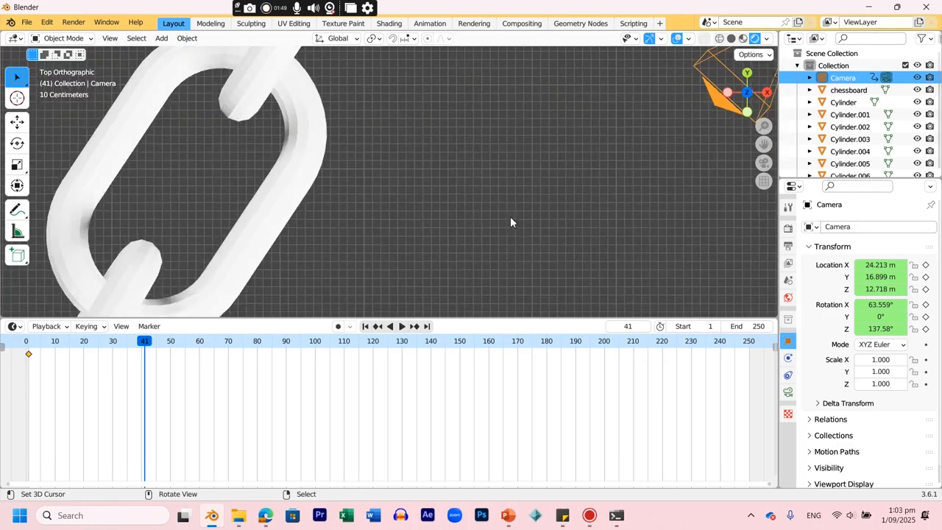
scroll(489, 221, "down", 3)
key("g")
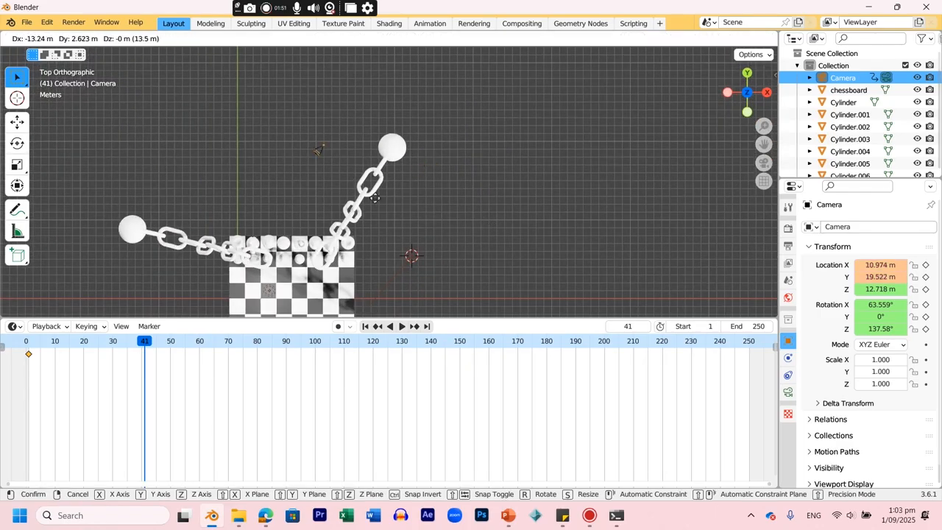
left_click(312, 212)
key("r")
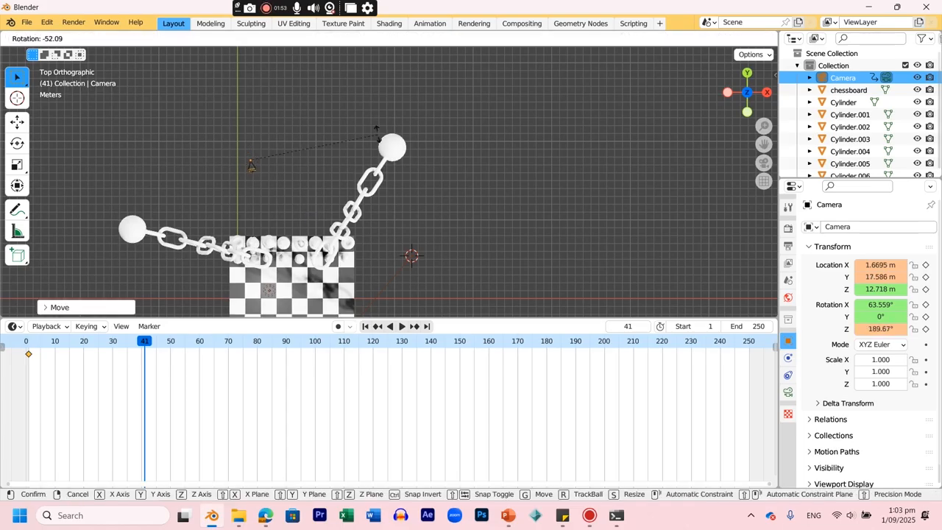
left_click(374, 116)
Shift the camera in camera view to about X 0.36, Y 18.09, Z 10.89 m and keyframe its location and rotation at frame 41.
key("KP_0")
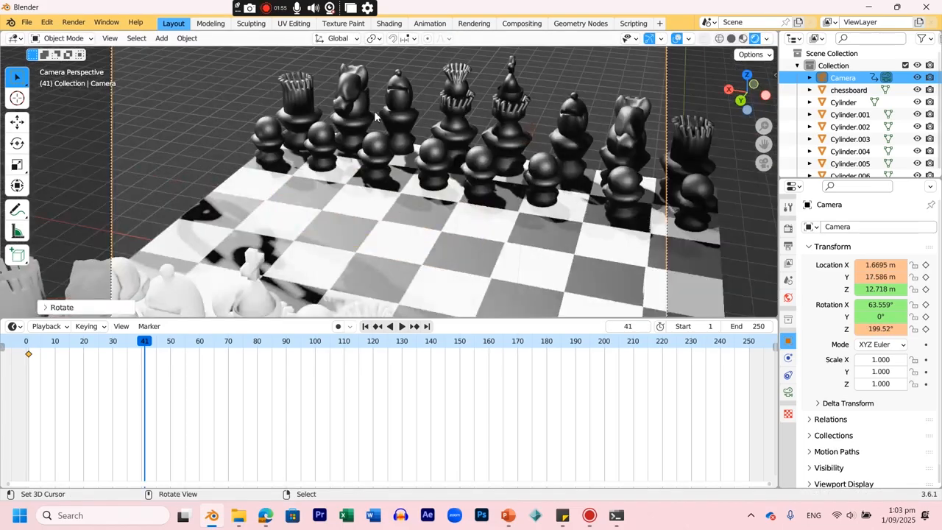
key("g")
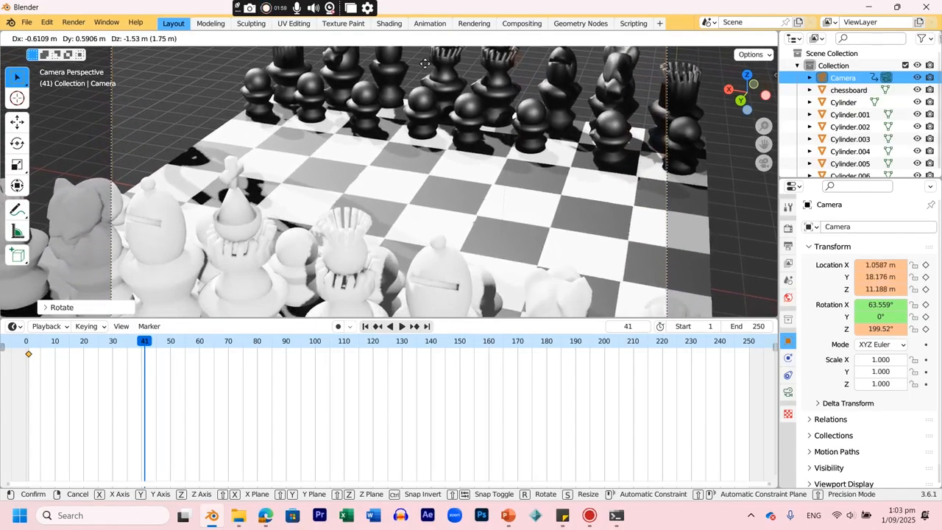
left_click(529, 115)
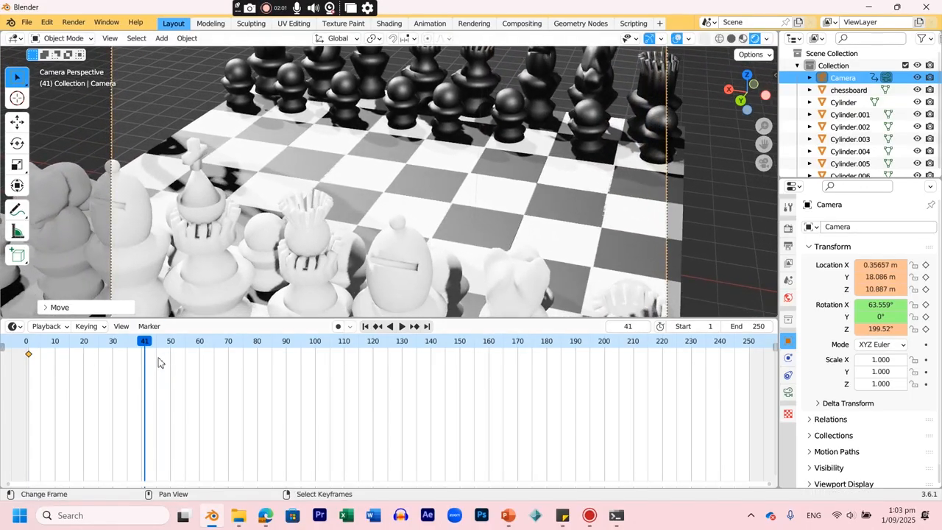
left_click(925, 265)
left_click(925, 276)
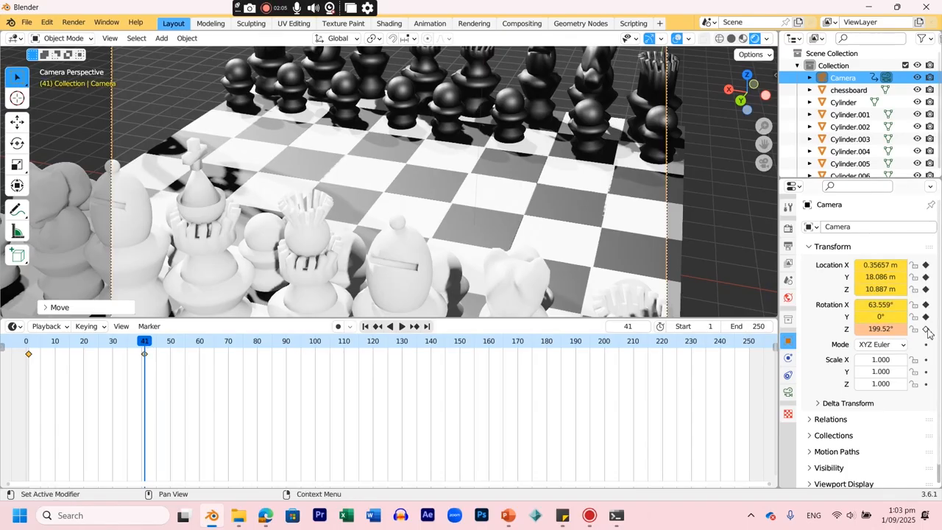
Play on to frame 63, move the camera in top view to the board's opposite white corner, and rotate it to about 237.6° on Z.
left_click(402, 328)
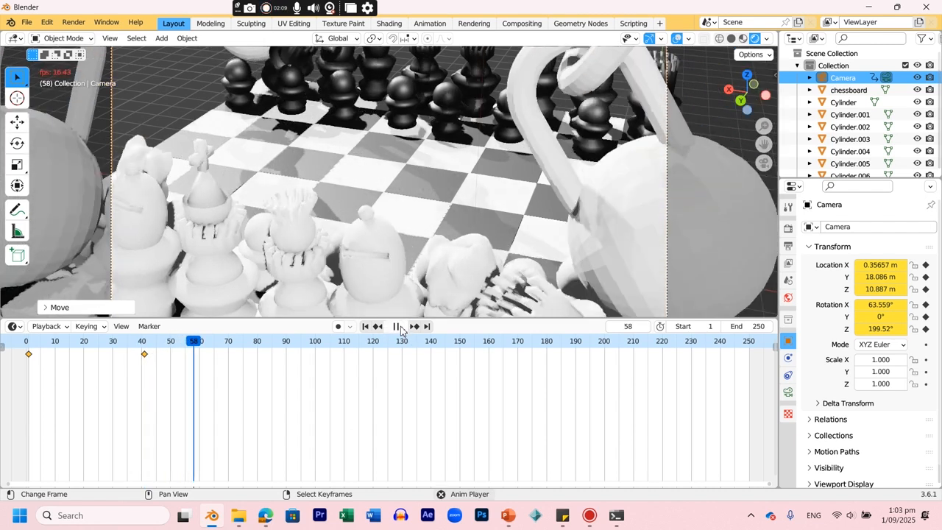
left_click(401, 328)
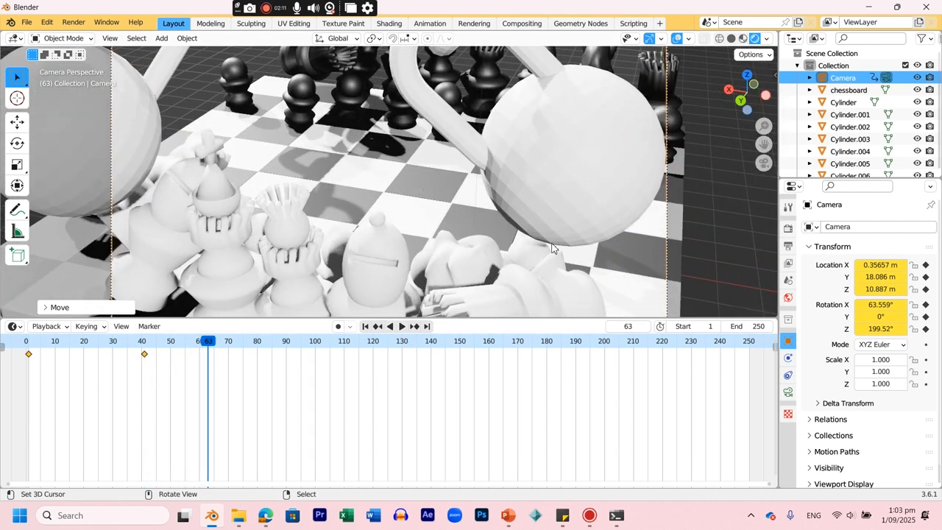
key("KP_7")
key("g")
left_click(359, 292)
key("r")
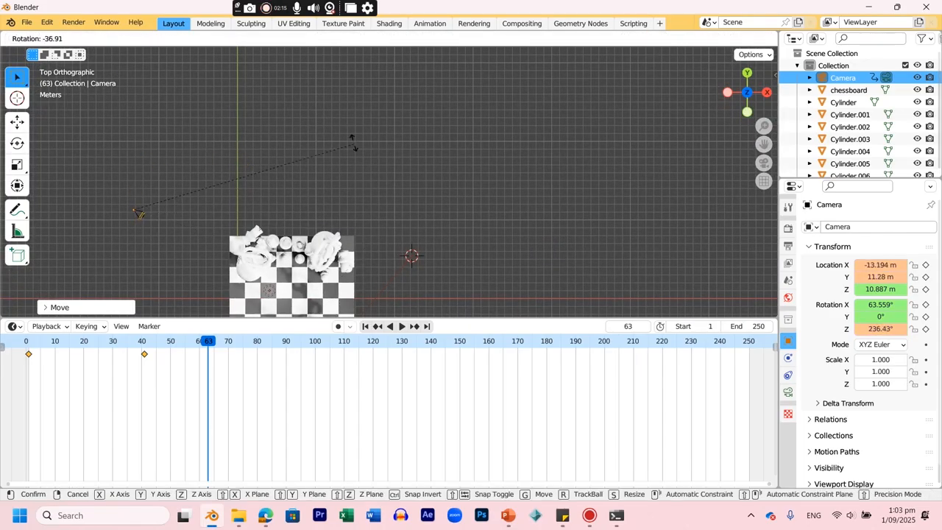
left_click(350, 145)
Reframe the fallen pieces by moving the camera to about X -11.08, Y 14.93, Z 10.56 m, and keyframe its location and rotation at frame 63.
key("KP_0")
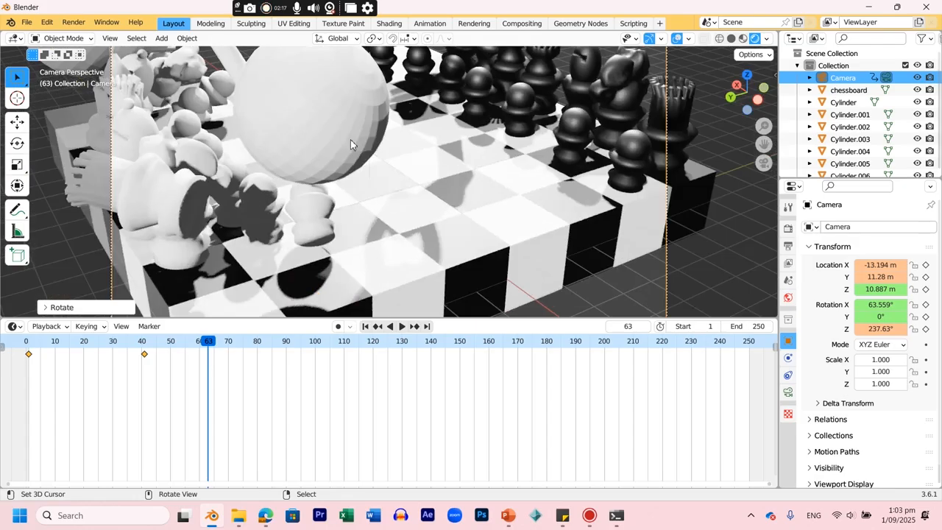
key("g")
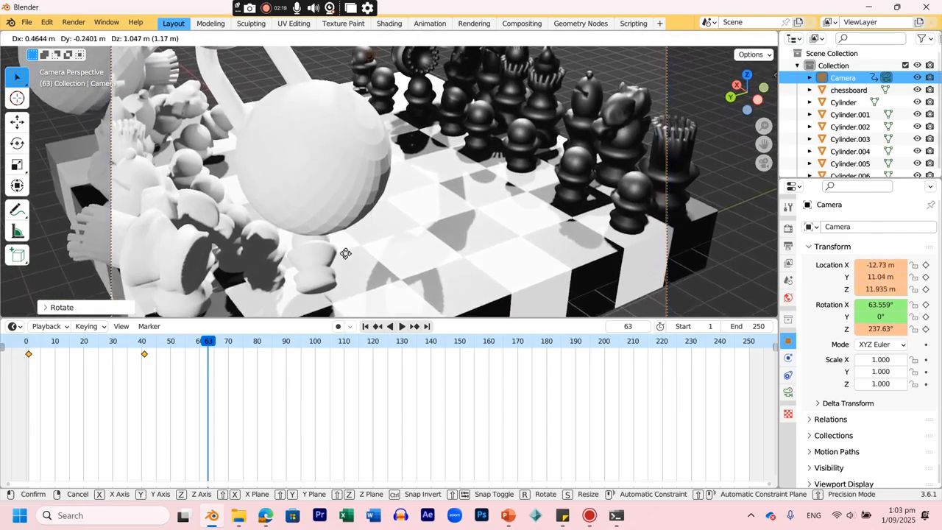
left_click(351, 218)
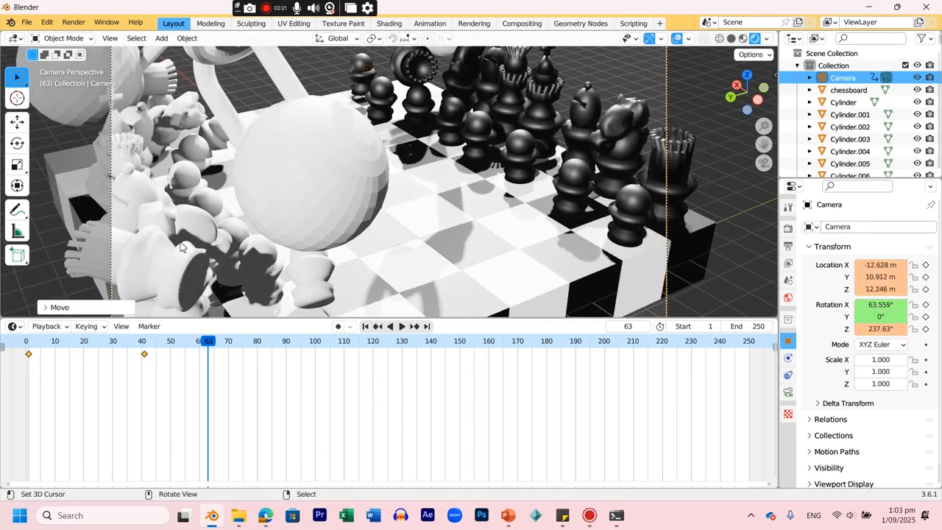
key("g")
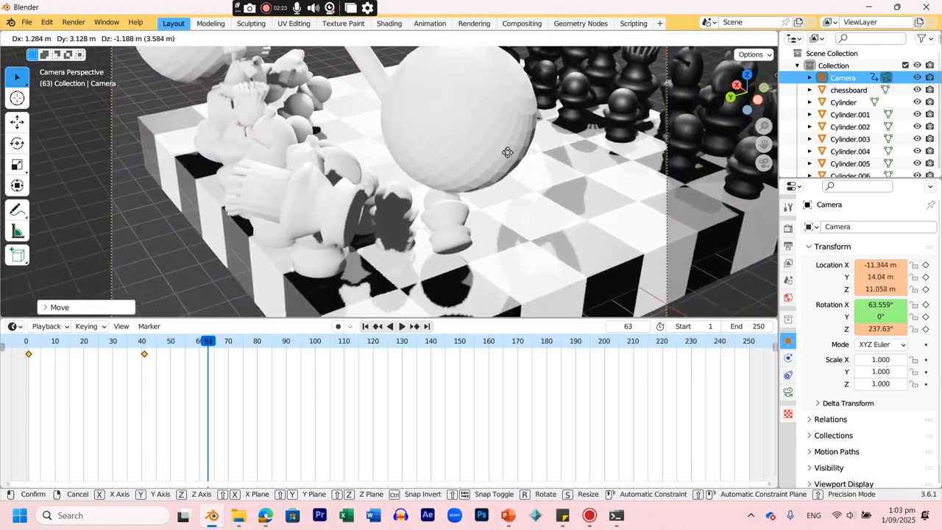
left_click(419, 217)
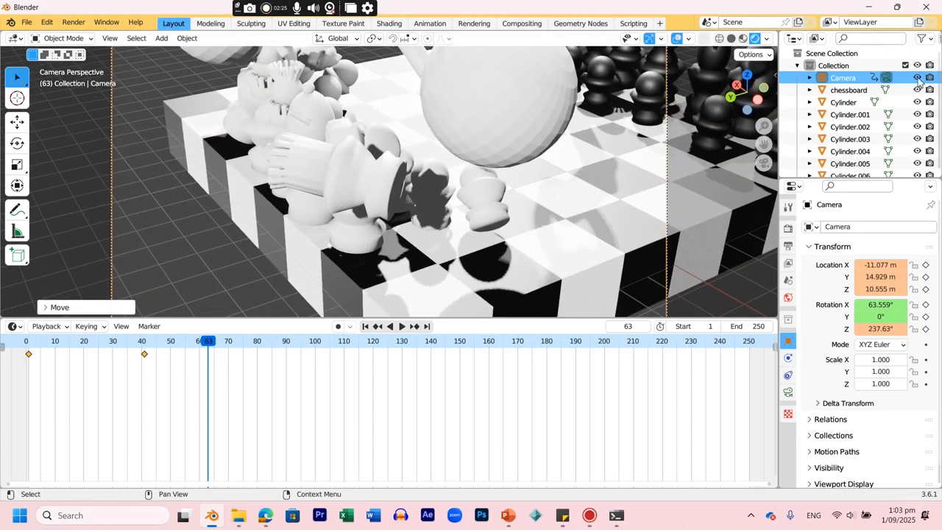
left_click(925, 264)
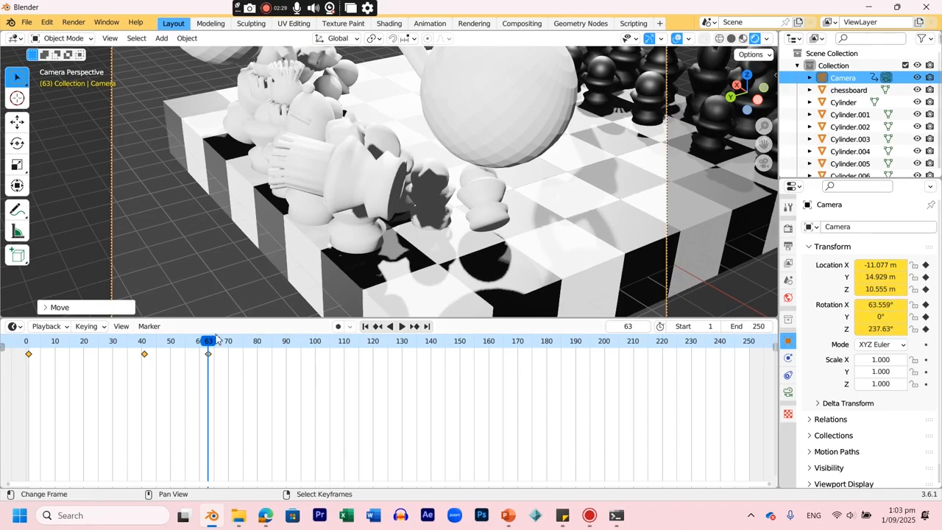
Play on to frame 147, move the camera in top view to the board's side at about X -15.2, Y -0.31 m, and rotate it to about 271.75° on Z.
left_click(402, 326)
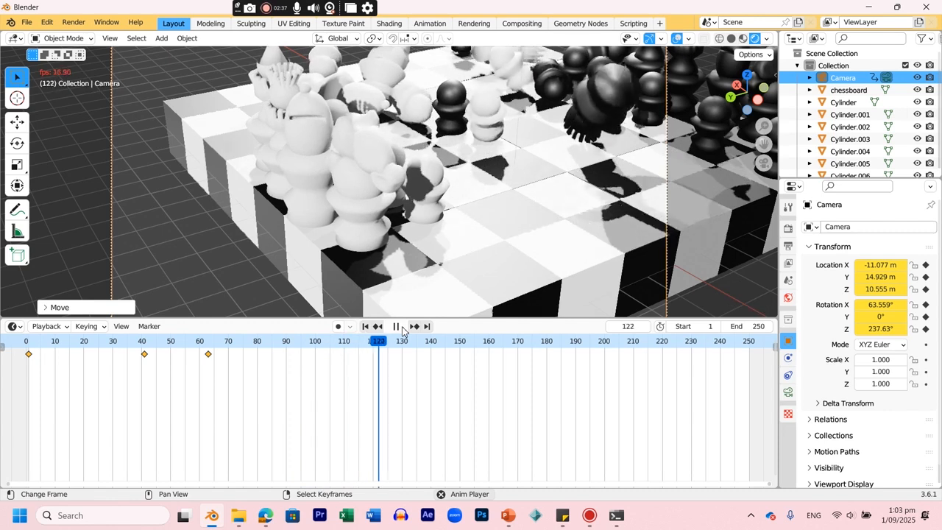
left_click(402, 326)
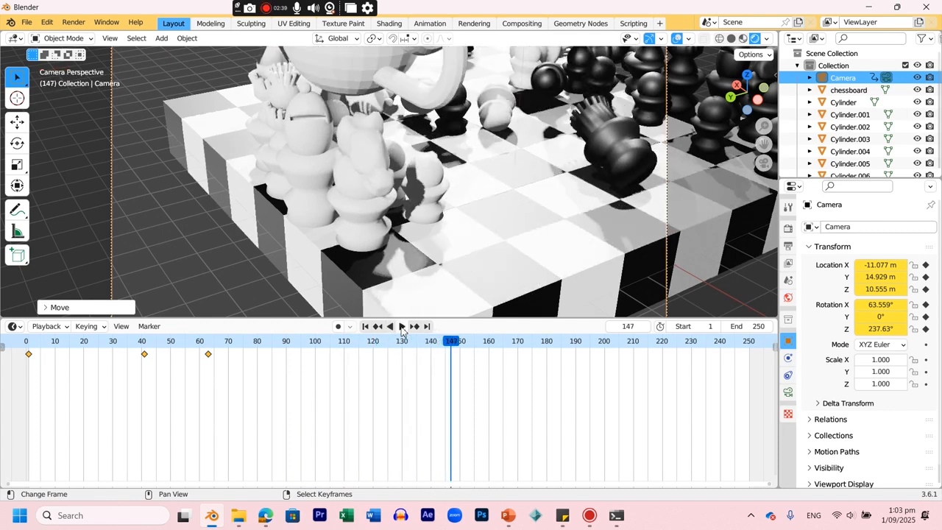
key("KP_7")
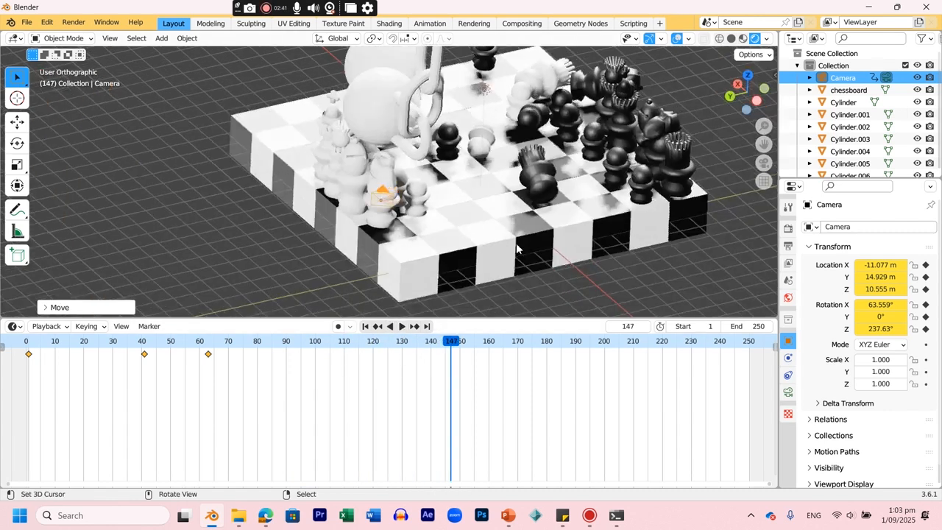
key("g")
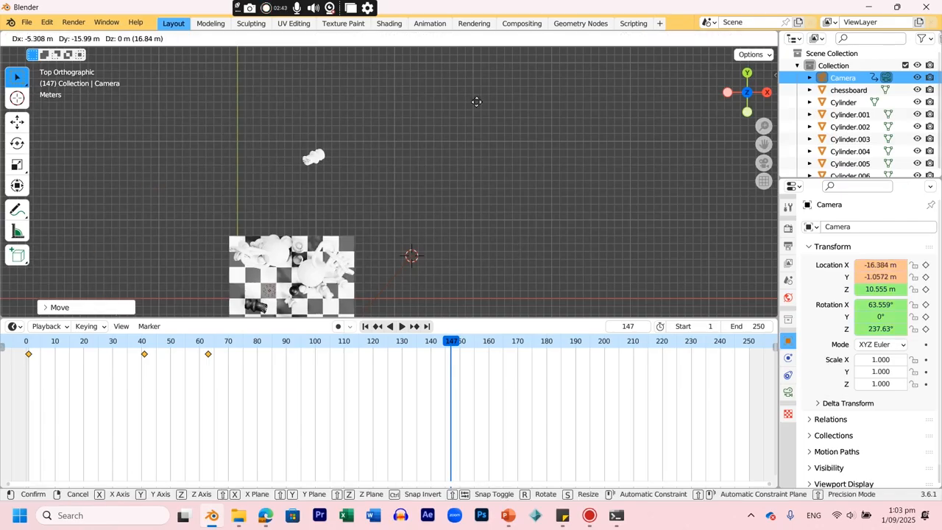
left_click(484, 99)
key("KP_Decimal")
scroll(542, 103, "down", 5)
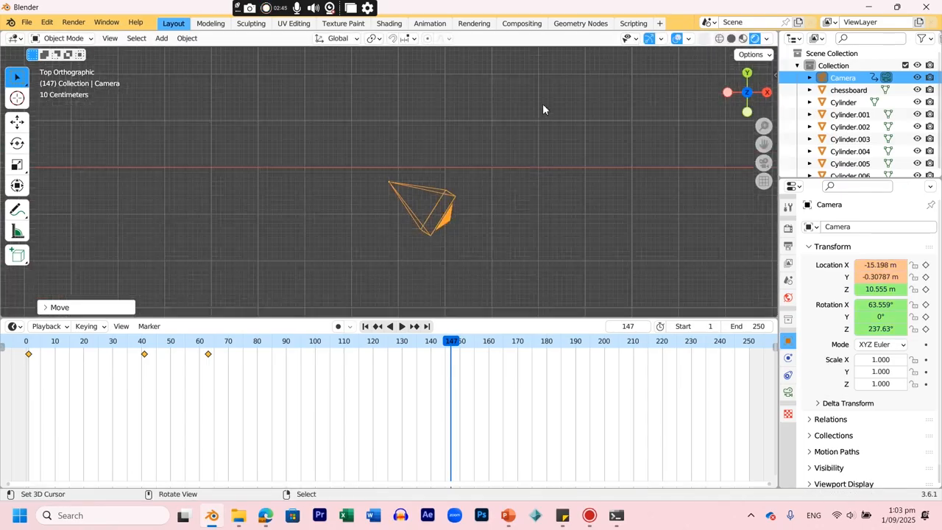
key("r")
left_click(537, 160)
Reframe the board by moving the camera to about X -11.72, Y -1.06, Z 10.74 m, and keyframe its location and rotation at frame 147.
middle_click_drag(537, 160, 529, 312)
key("g")
left_click(556, 84)
key("KP_Decimal")
key("KP_0")
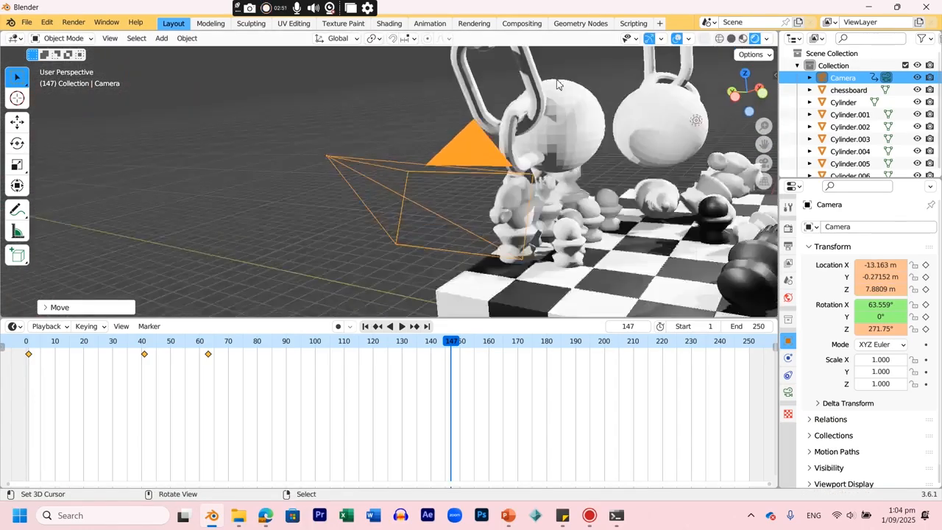
key("g")
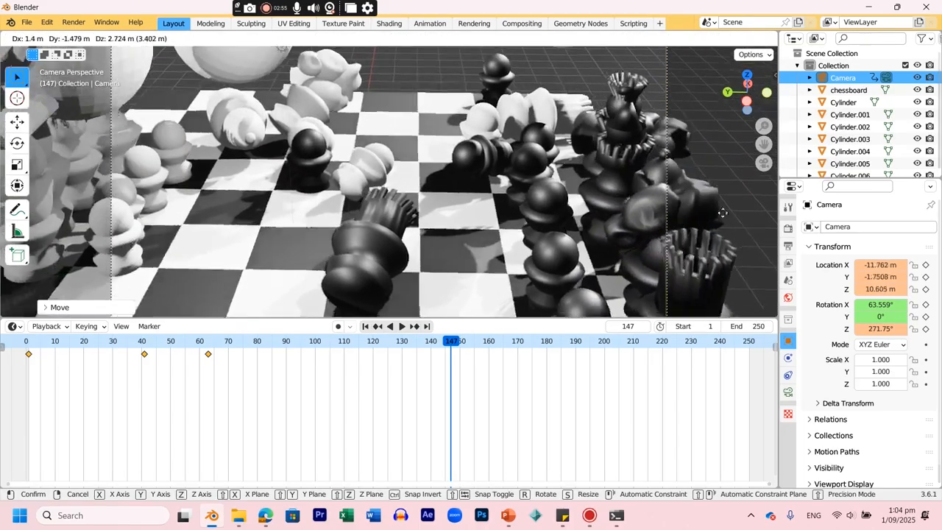
left_click(704, 259)
left_click(925, 265)
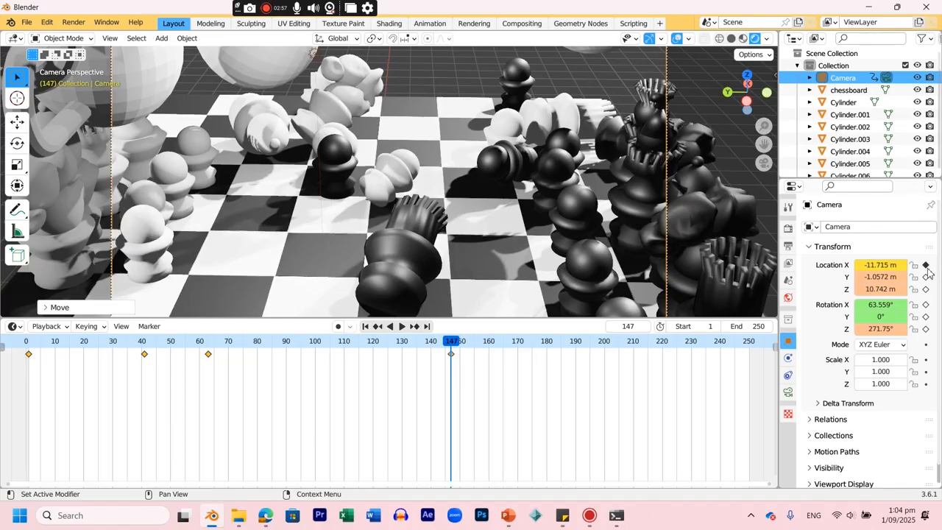
left_click(925, 289)
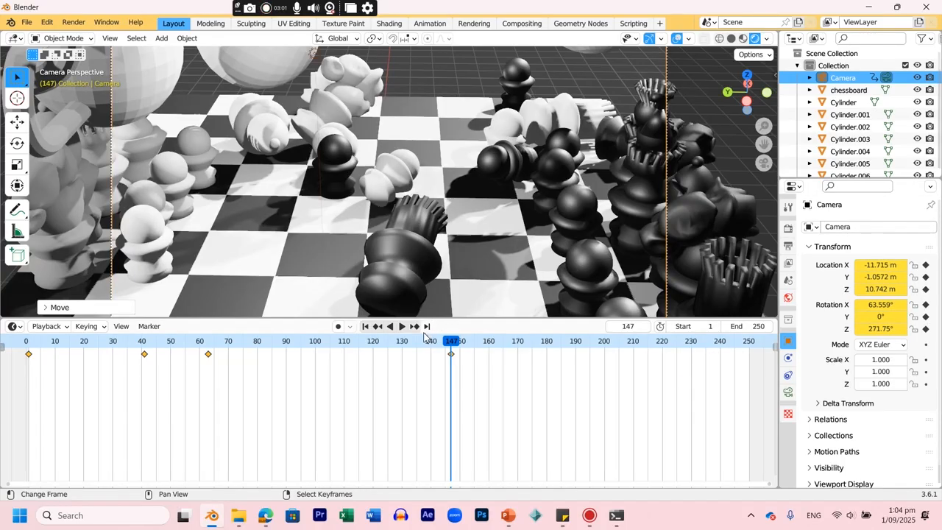
Advance to frame 230, move the camera in top view behind the black pieces, and rotate it to about 340.07° on Z.
left_click(402, 327)
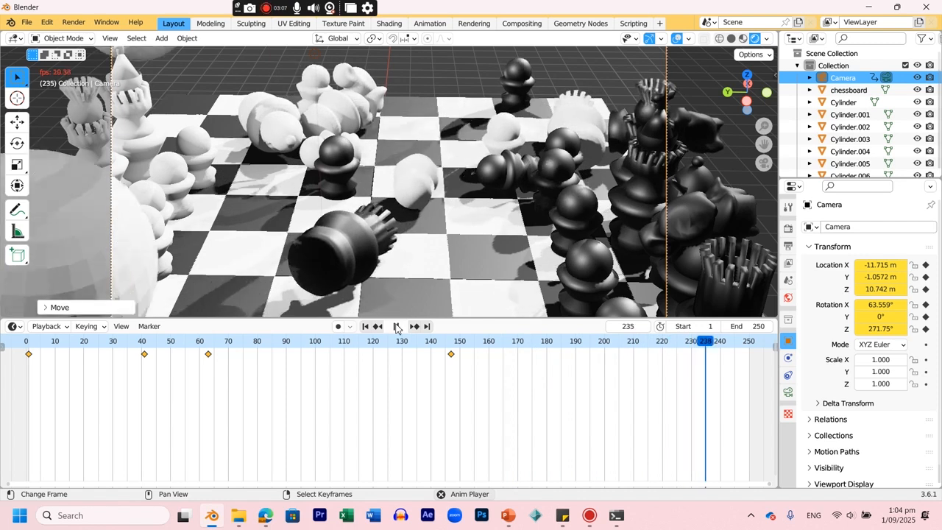
left_click(398, 326)
mouse_move(682, 340)
left_mouse_down()
mouse_move(744, 345)
mouse_move(690, 353)
left_mouse_up()
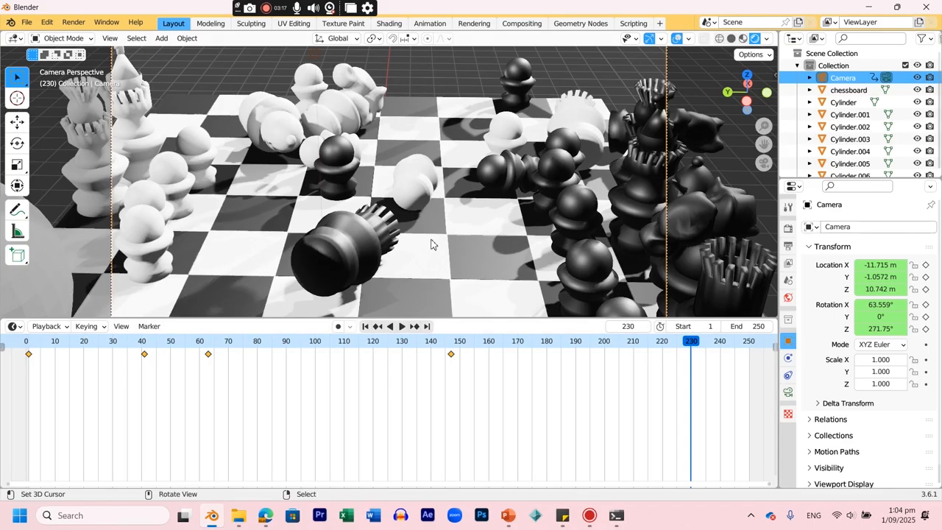
key("KP_7")
scroll(530, 227, "down", 12)
scroll(506, 244, "down", 1)
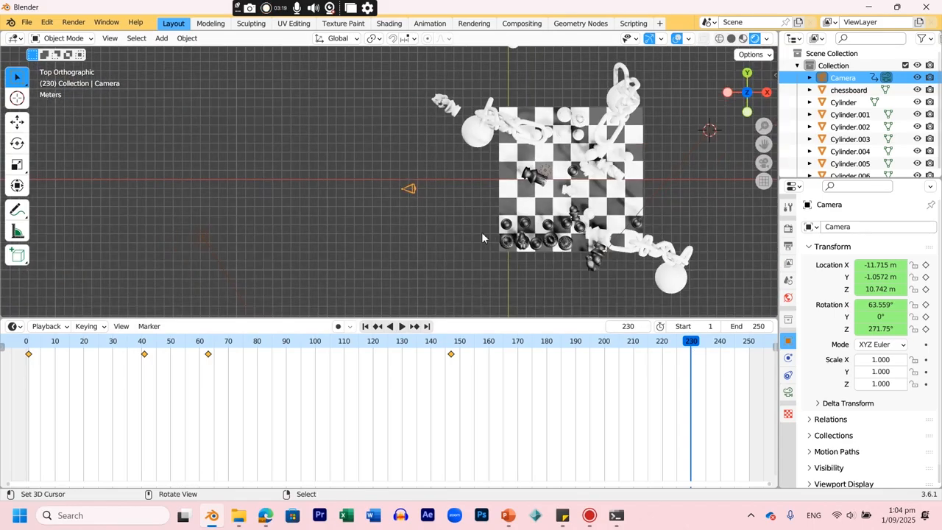
key("g")
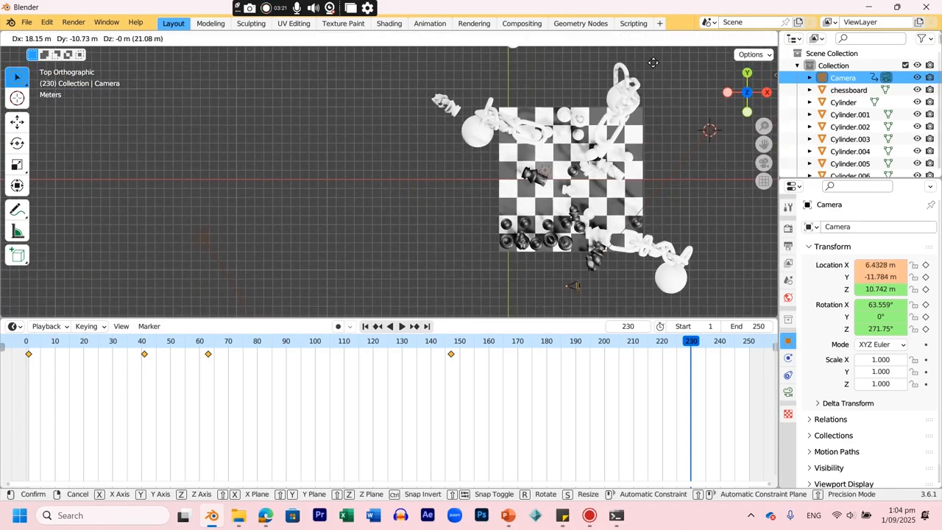
left_click(653, 61)
key("r")
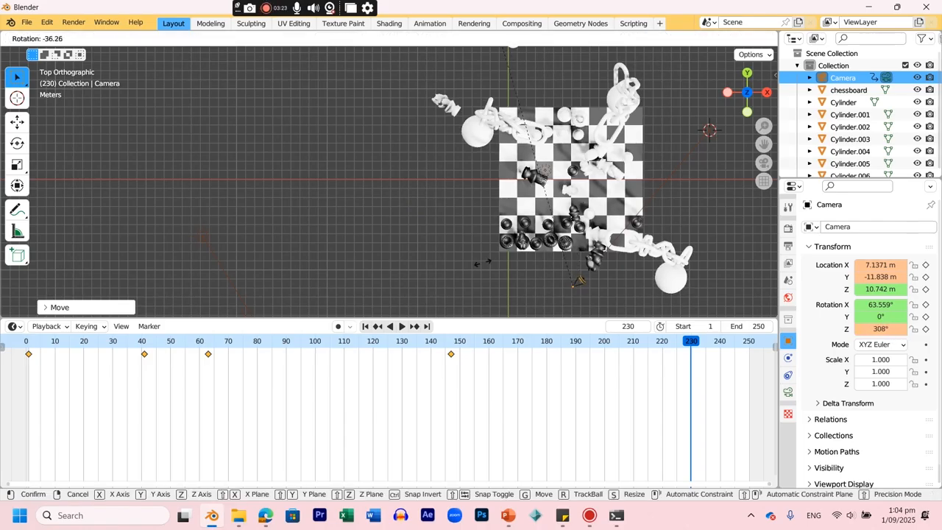
left_click(289, 286)
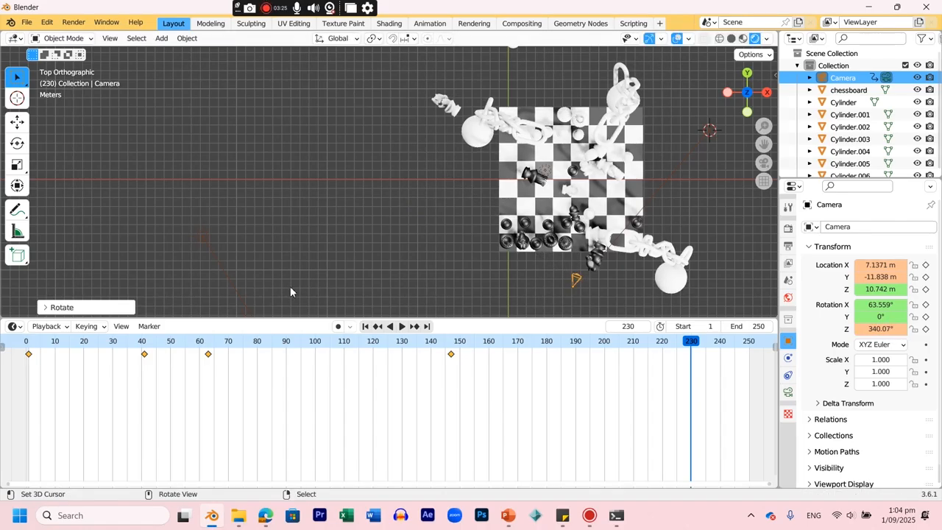
Shift the camera in camera view to about X 4.03, Y -12.29, Z 7.76 m and keyframe its location and rotation at frame 230.
key("KP_0")
key("g")
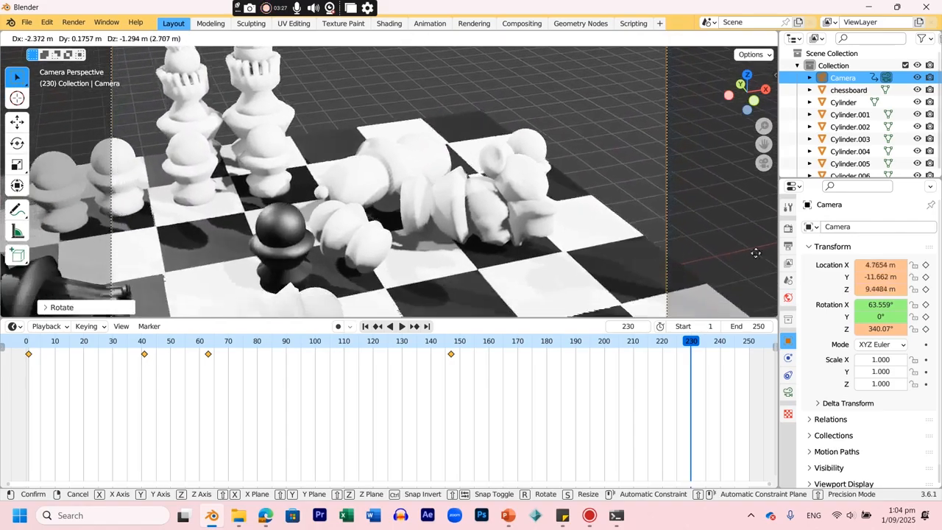
left_click(712, 181)
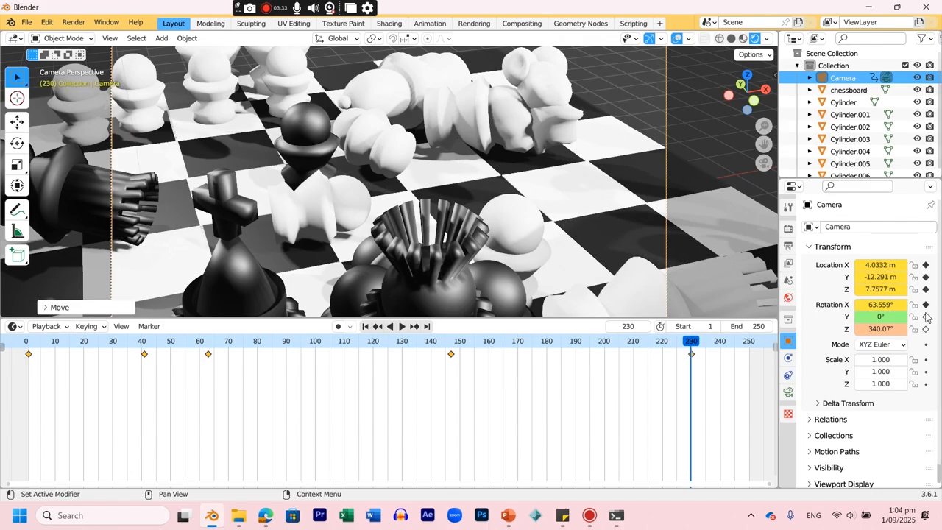
Hide the lights Sun.001 and Sun.002 in the viewport, and toggle Sun.003 off and on to compare the lighting.
scroll(864, 116, "down", 15)
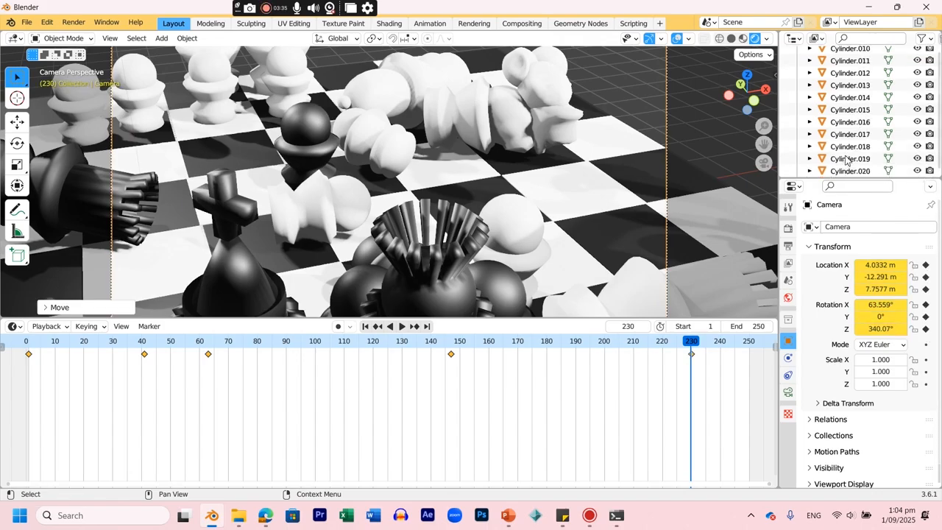
scroll(846, 151, "up", 10)
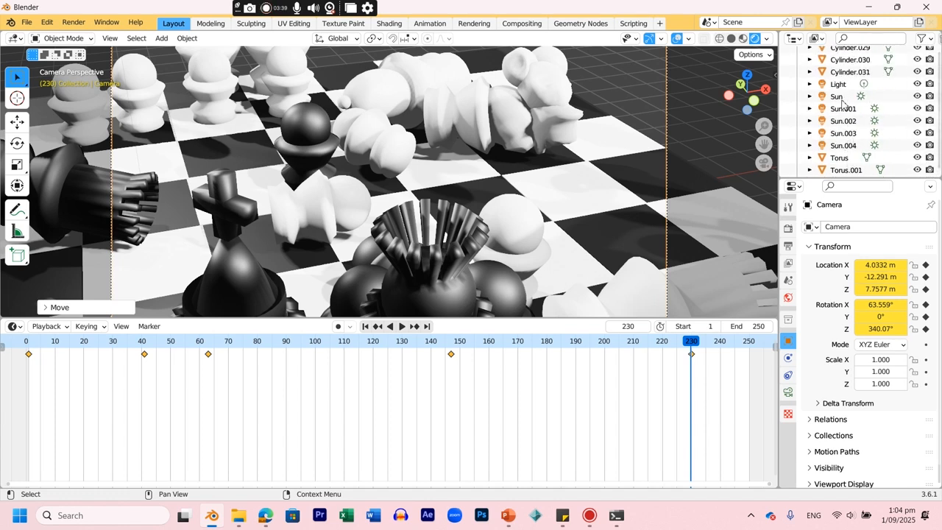
left_click(917, 109)
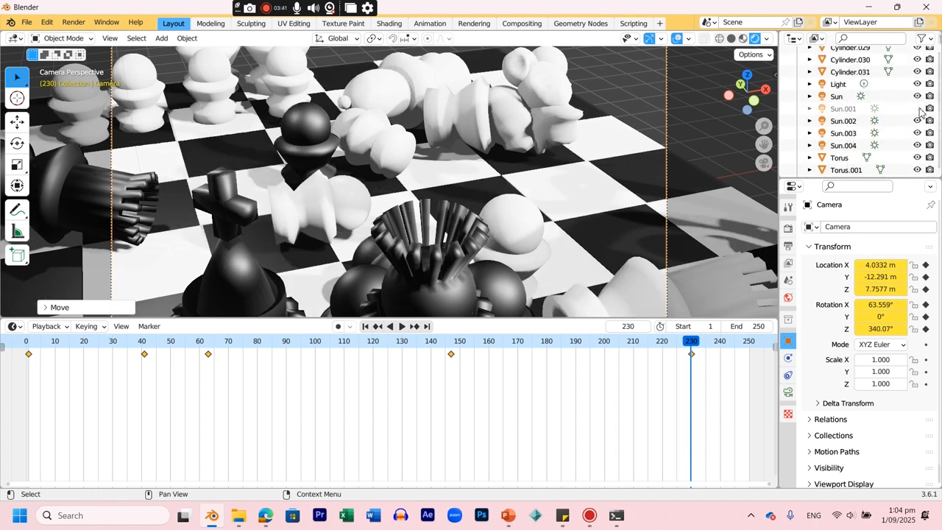
left_click(917, 121)
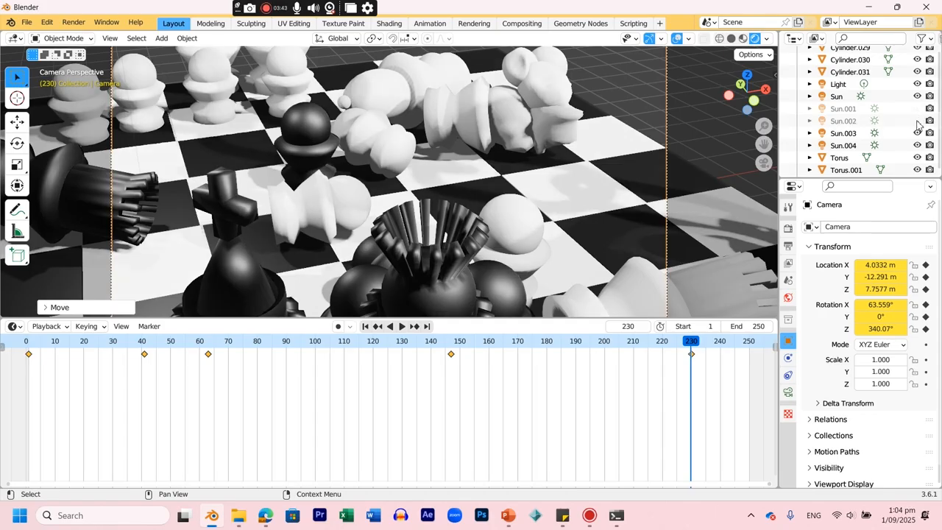
left_click(917, 133)
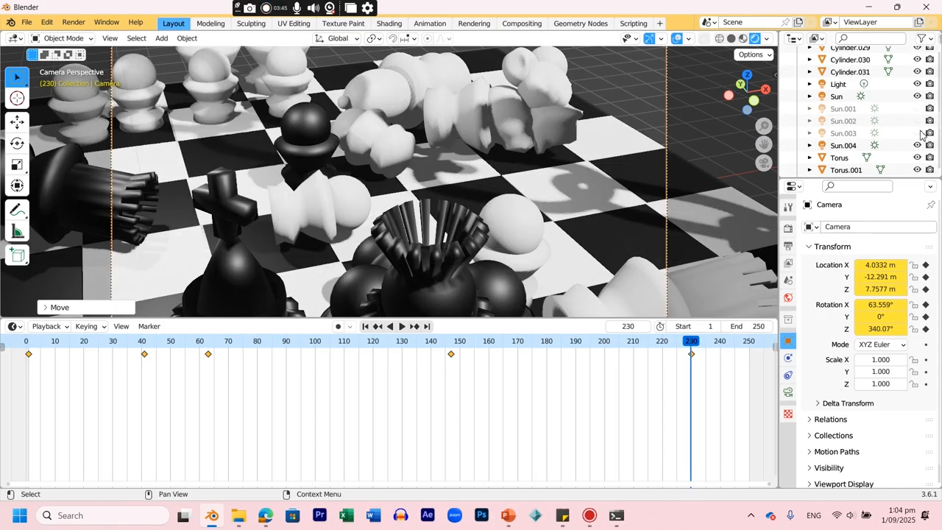
left_click(917, 133)
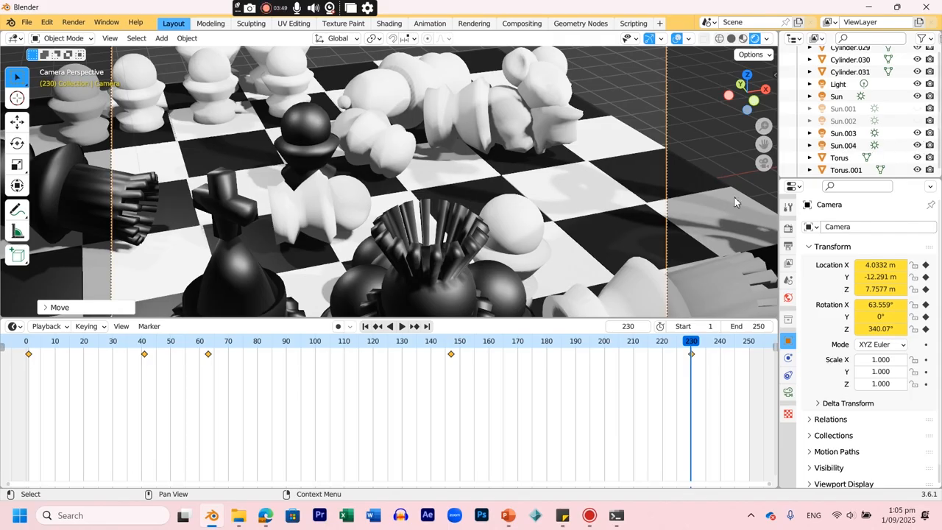
Return to frame 1, enlarge the 3D viewport over the timeline, and play the camera animation.
left_click(370, 331)
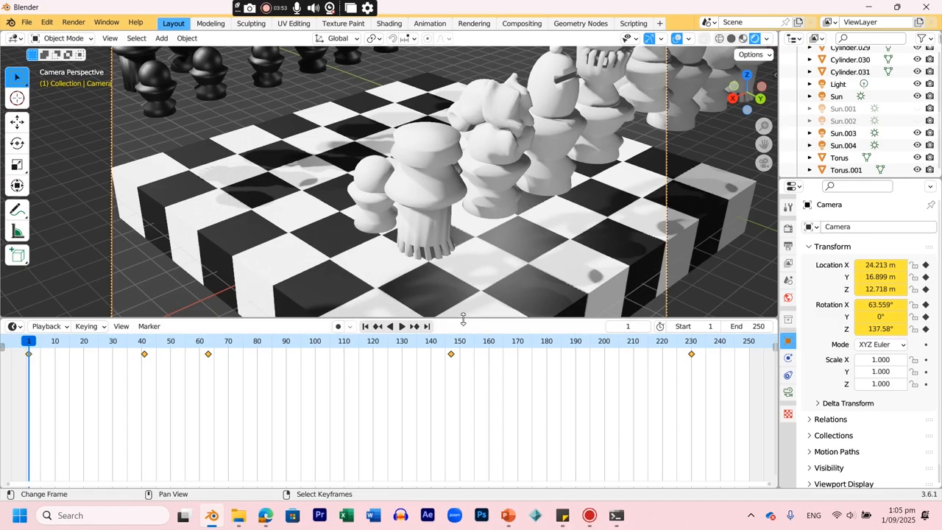
left_click_drag(466, 318, 466, 454)
scroll(492, 302, "down", 3)
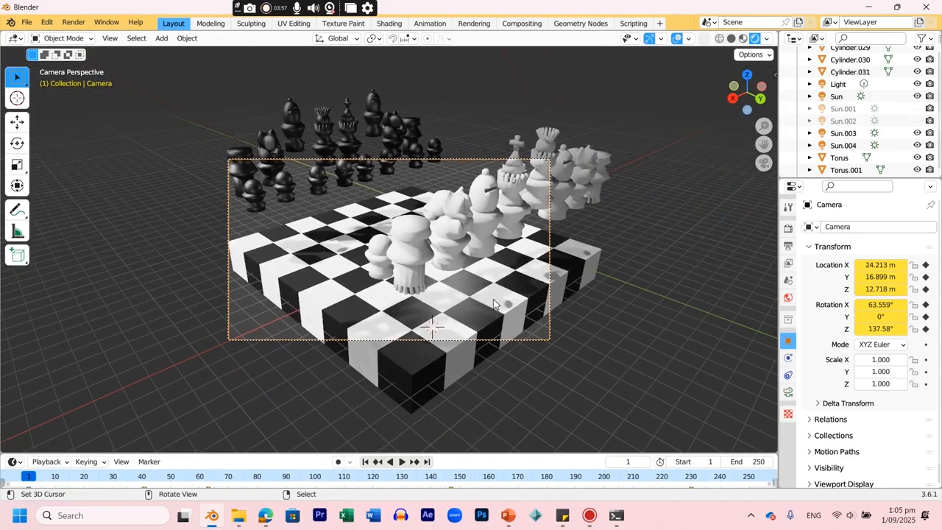
left_click(402, 462)
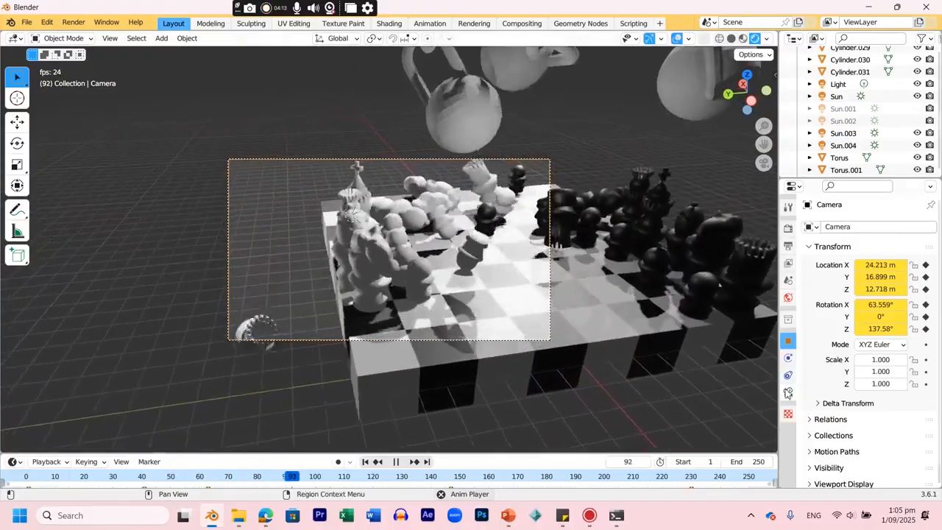
Set the camera's focal length to 28 mm during playback, and return the stopped animation to frame 1.
left_click(787, 391)
left_click_drag(876, 284, 871, 284)
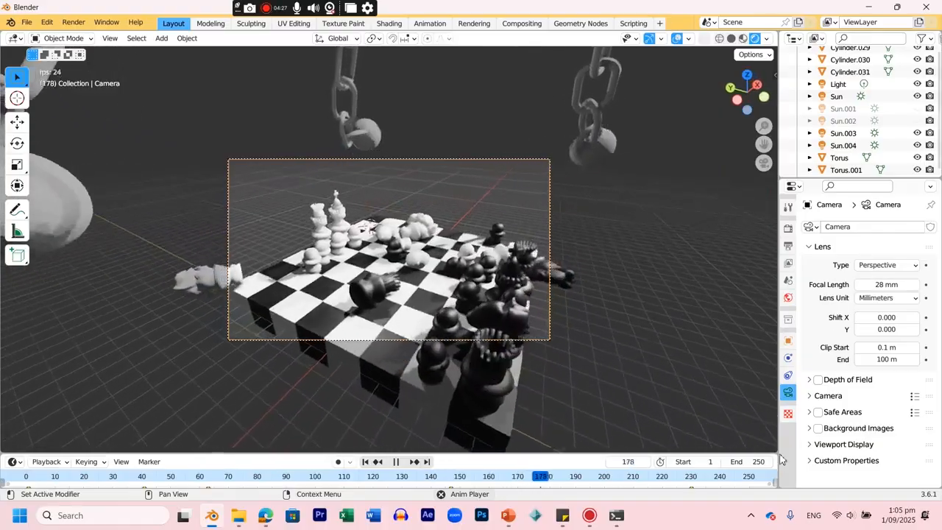
left_click(396, 461)
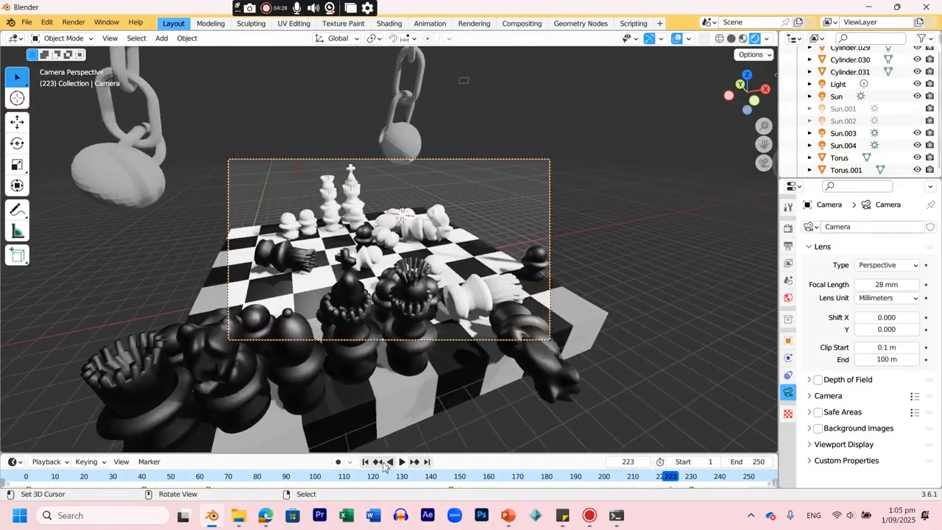
left_click(365, 461)
left_click(27, 22)
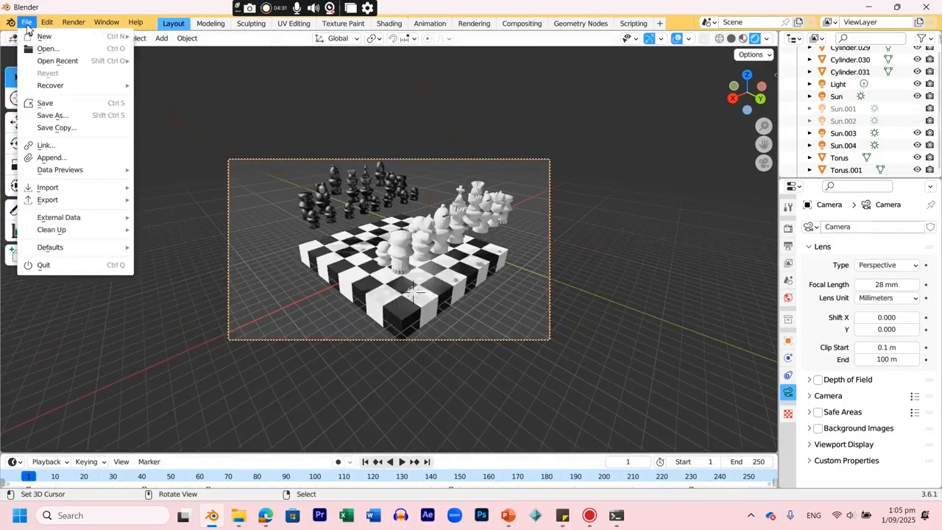
left_click(58, 116)
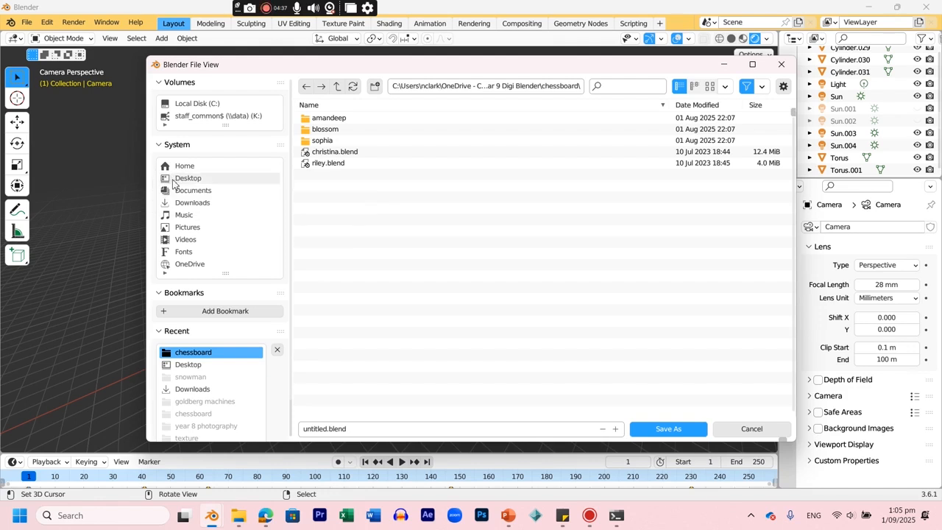
left_click(752, 429)
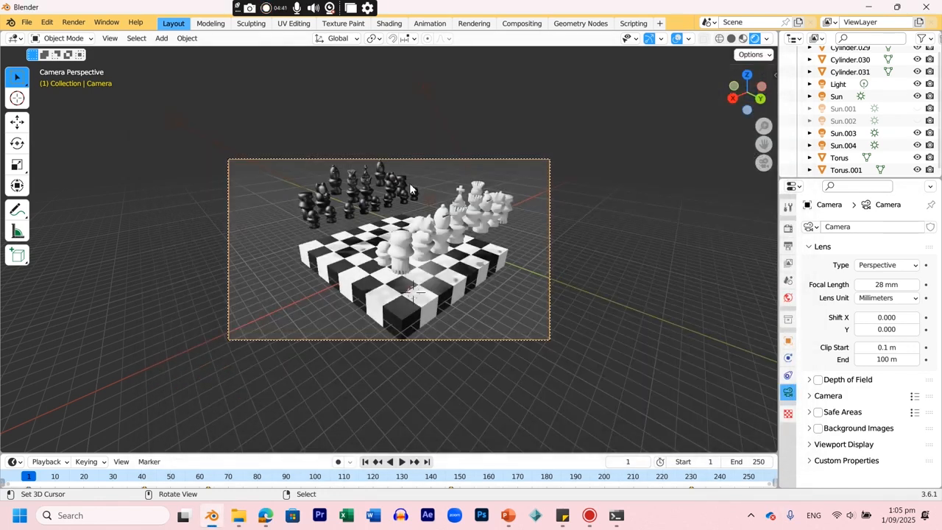